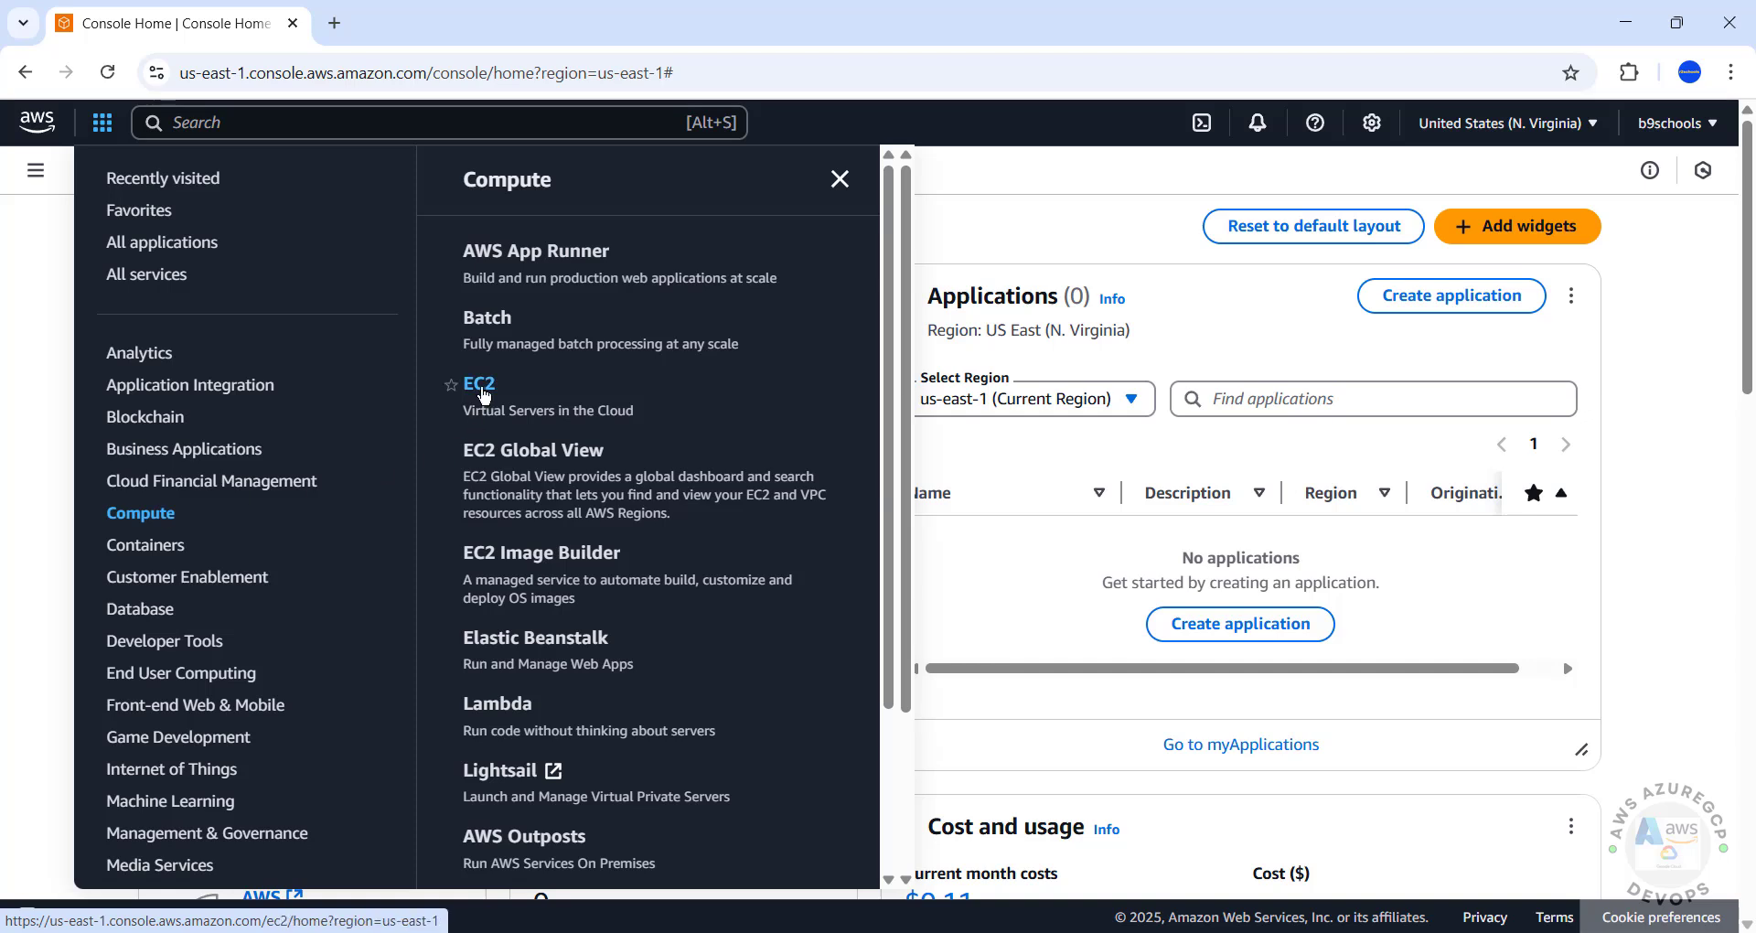
- Close the services overview, search the console for ec2 and open the EC2 service
click(901, 169)
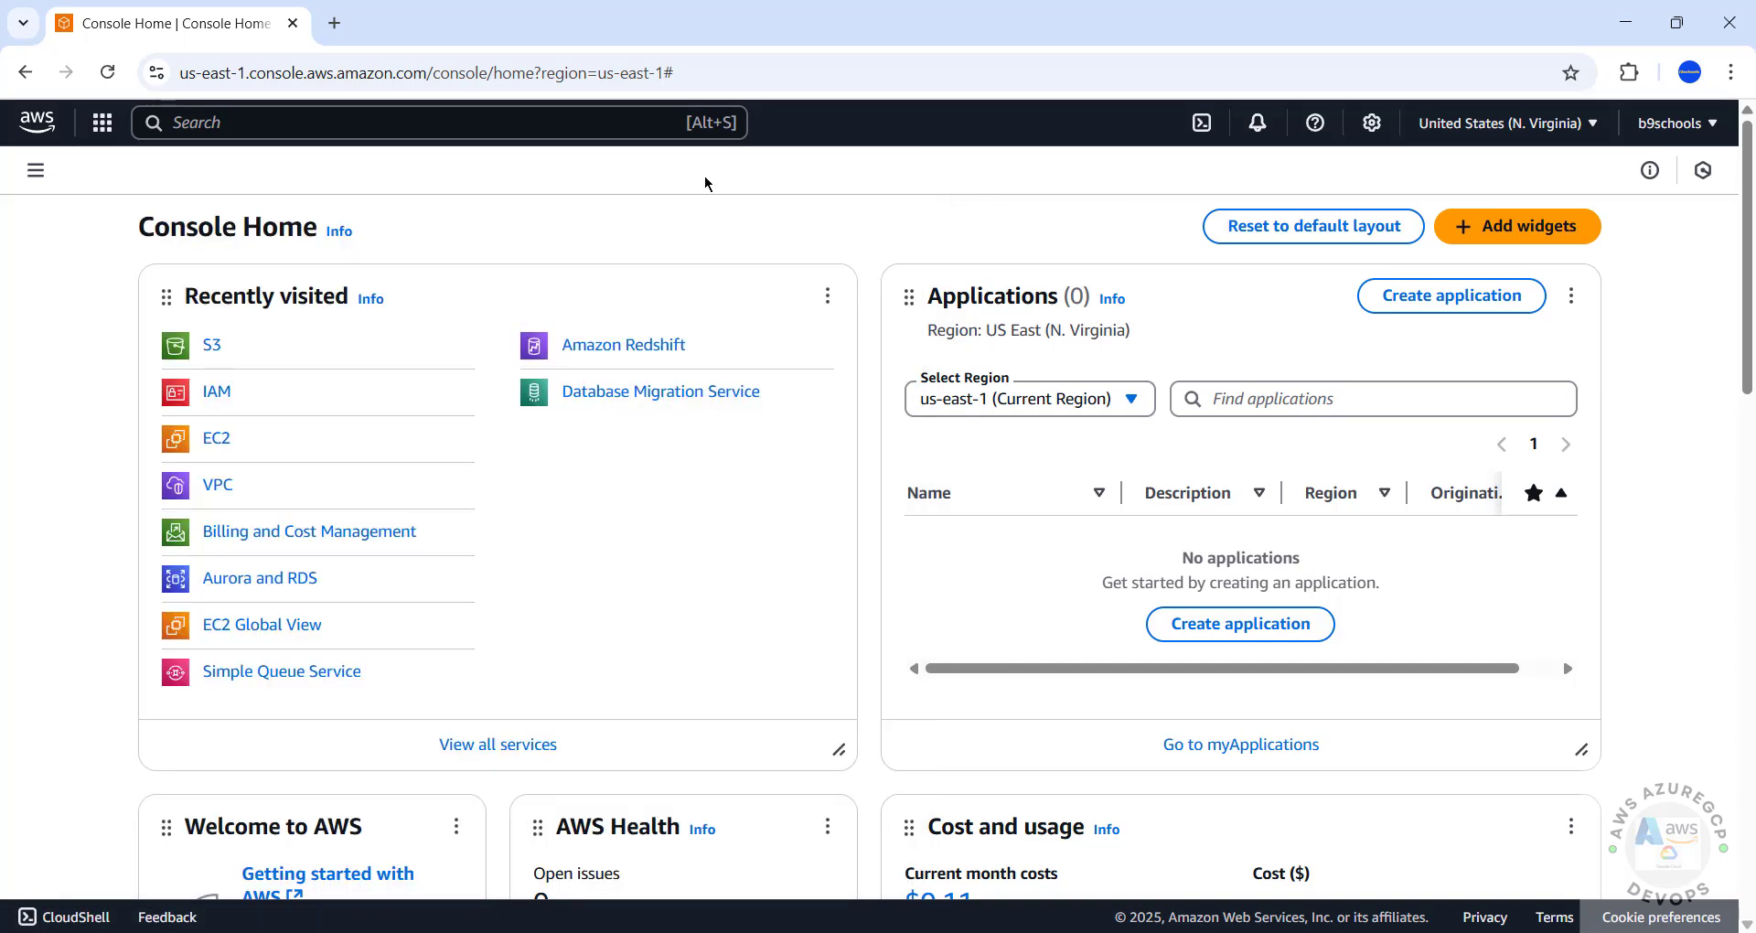
click(418, 119)
text(ec2)
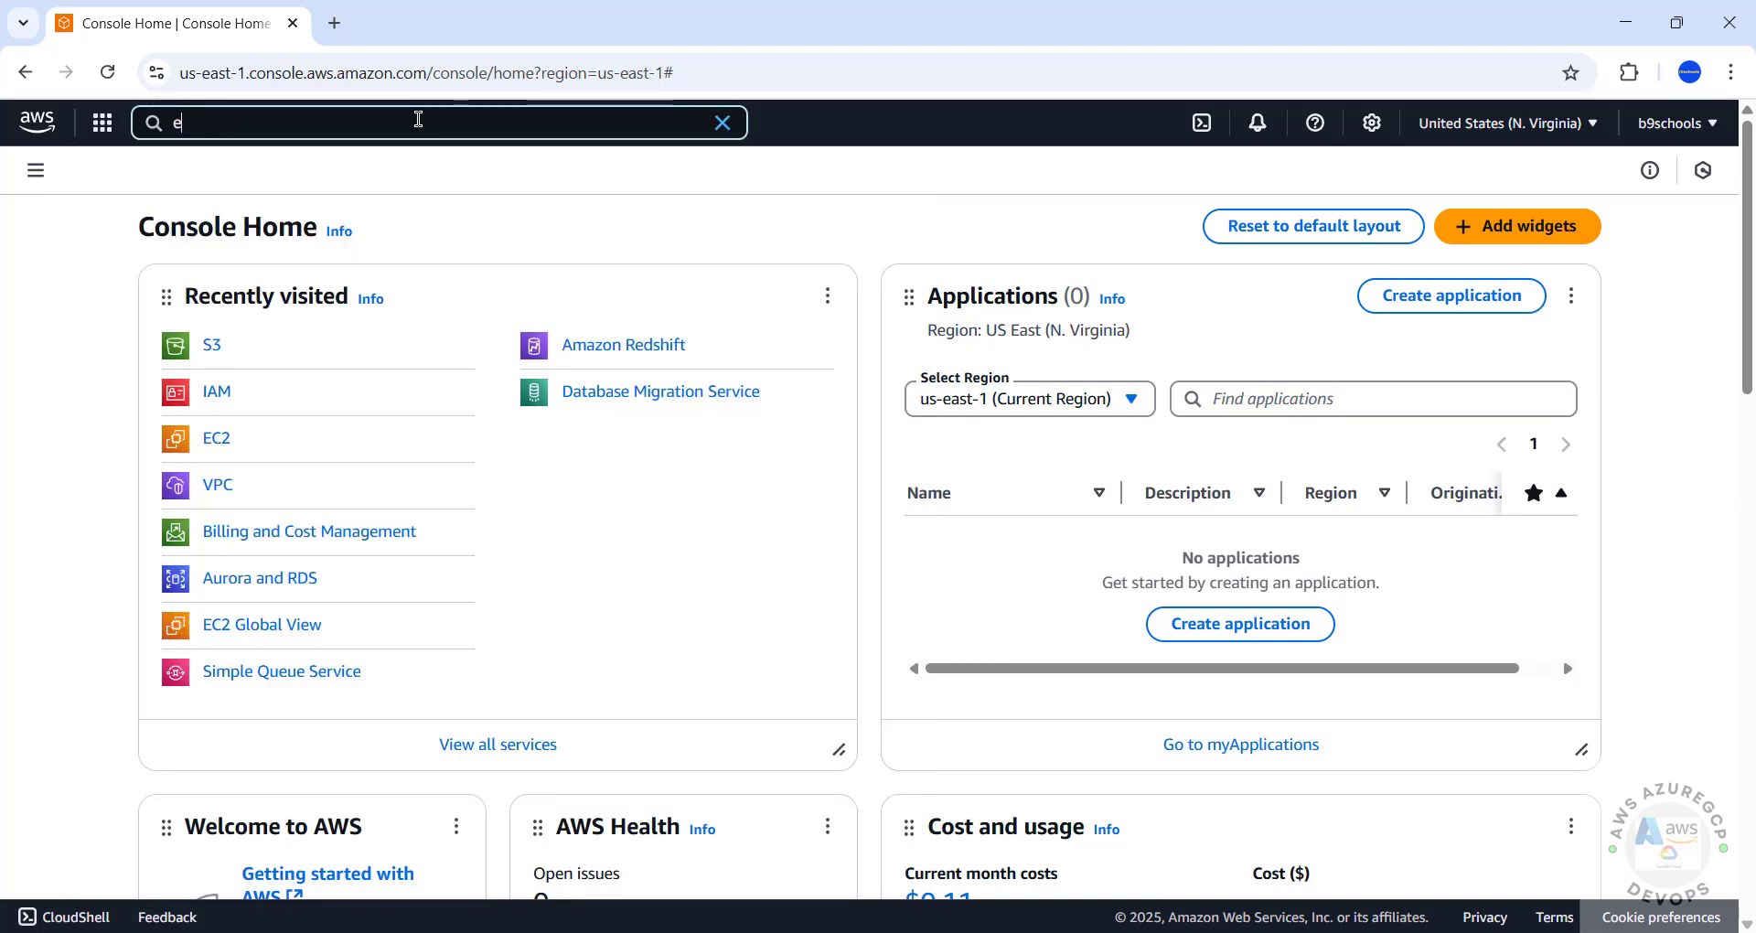
mouse_move(502, 252)
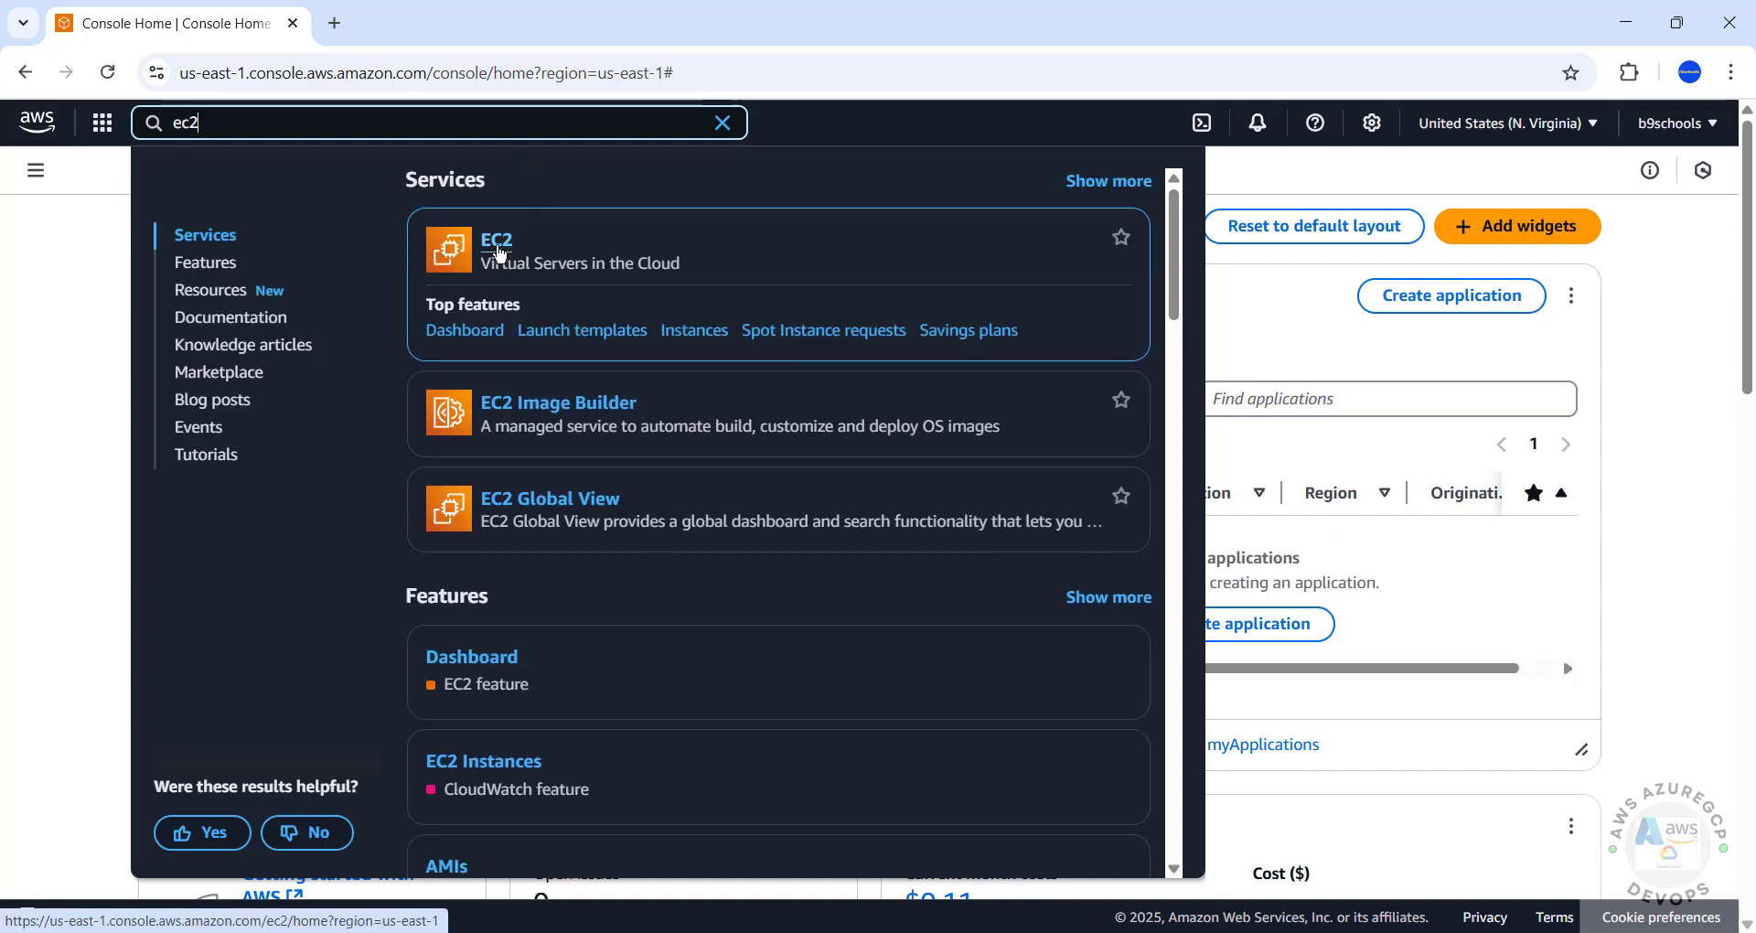
click(499, 248)
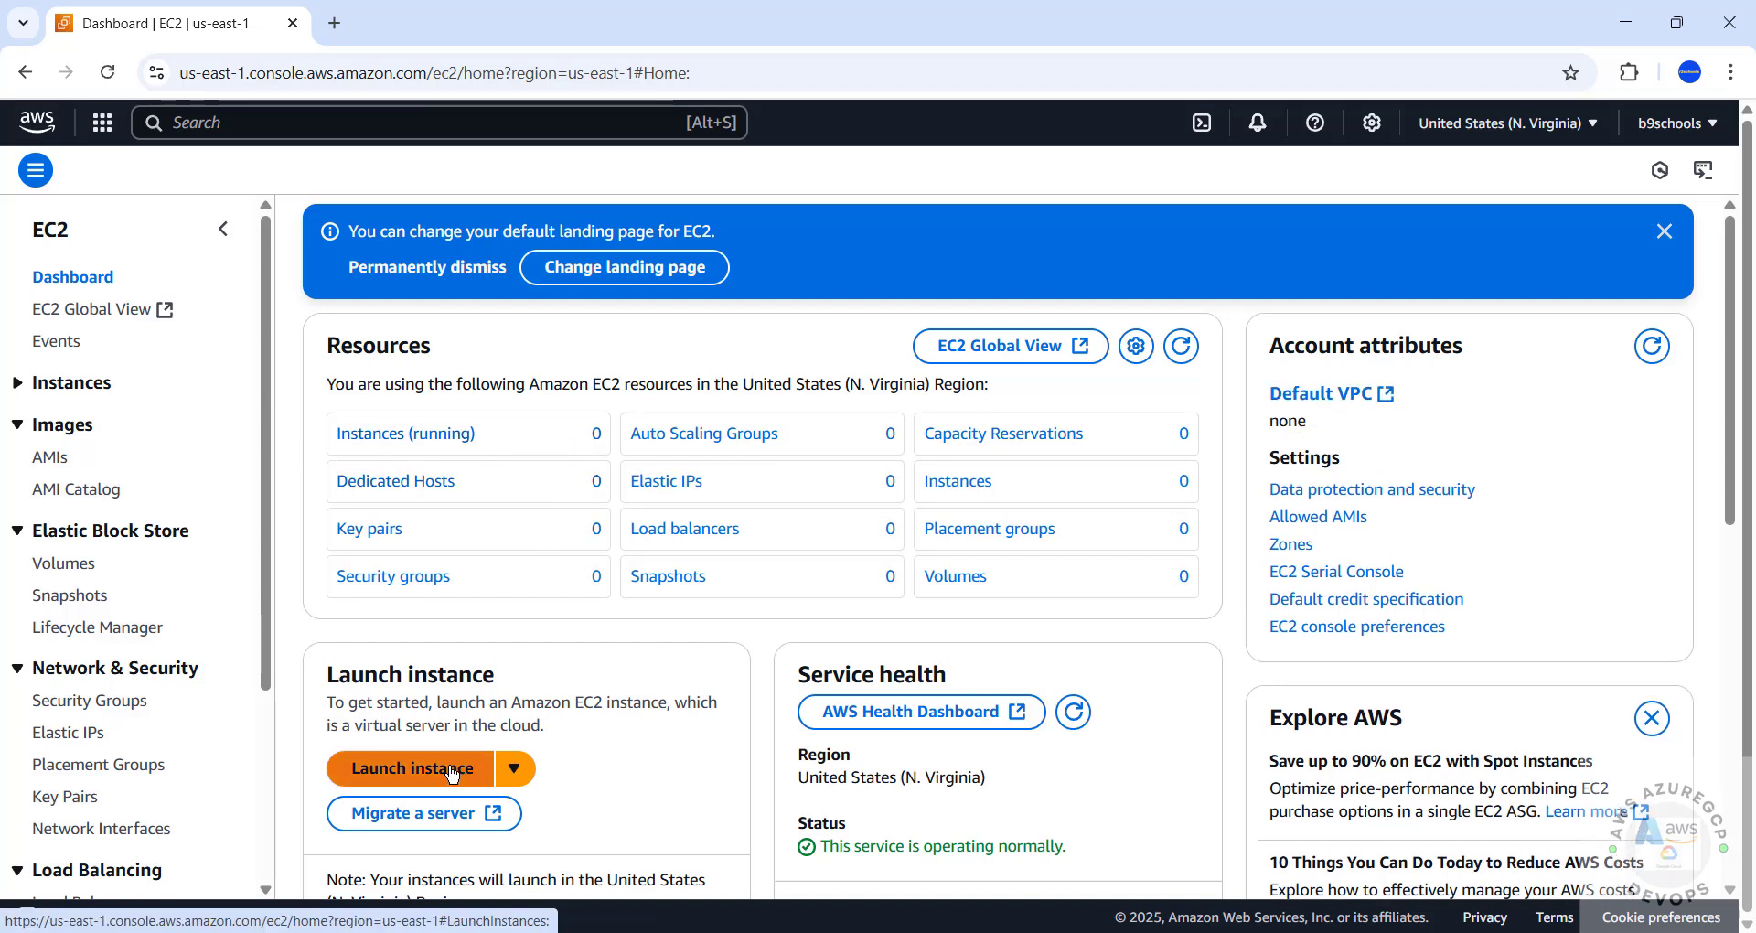
- Open the list of running instances and check which AWS Regions are available
click(398, 441)
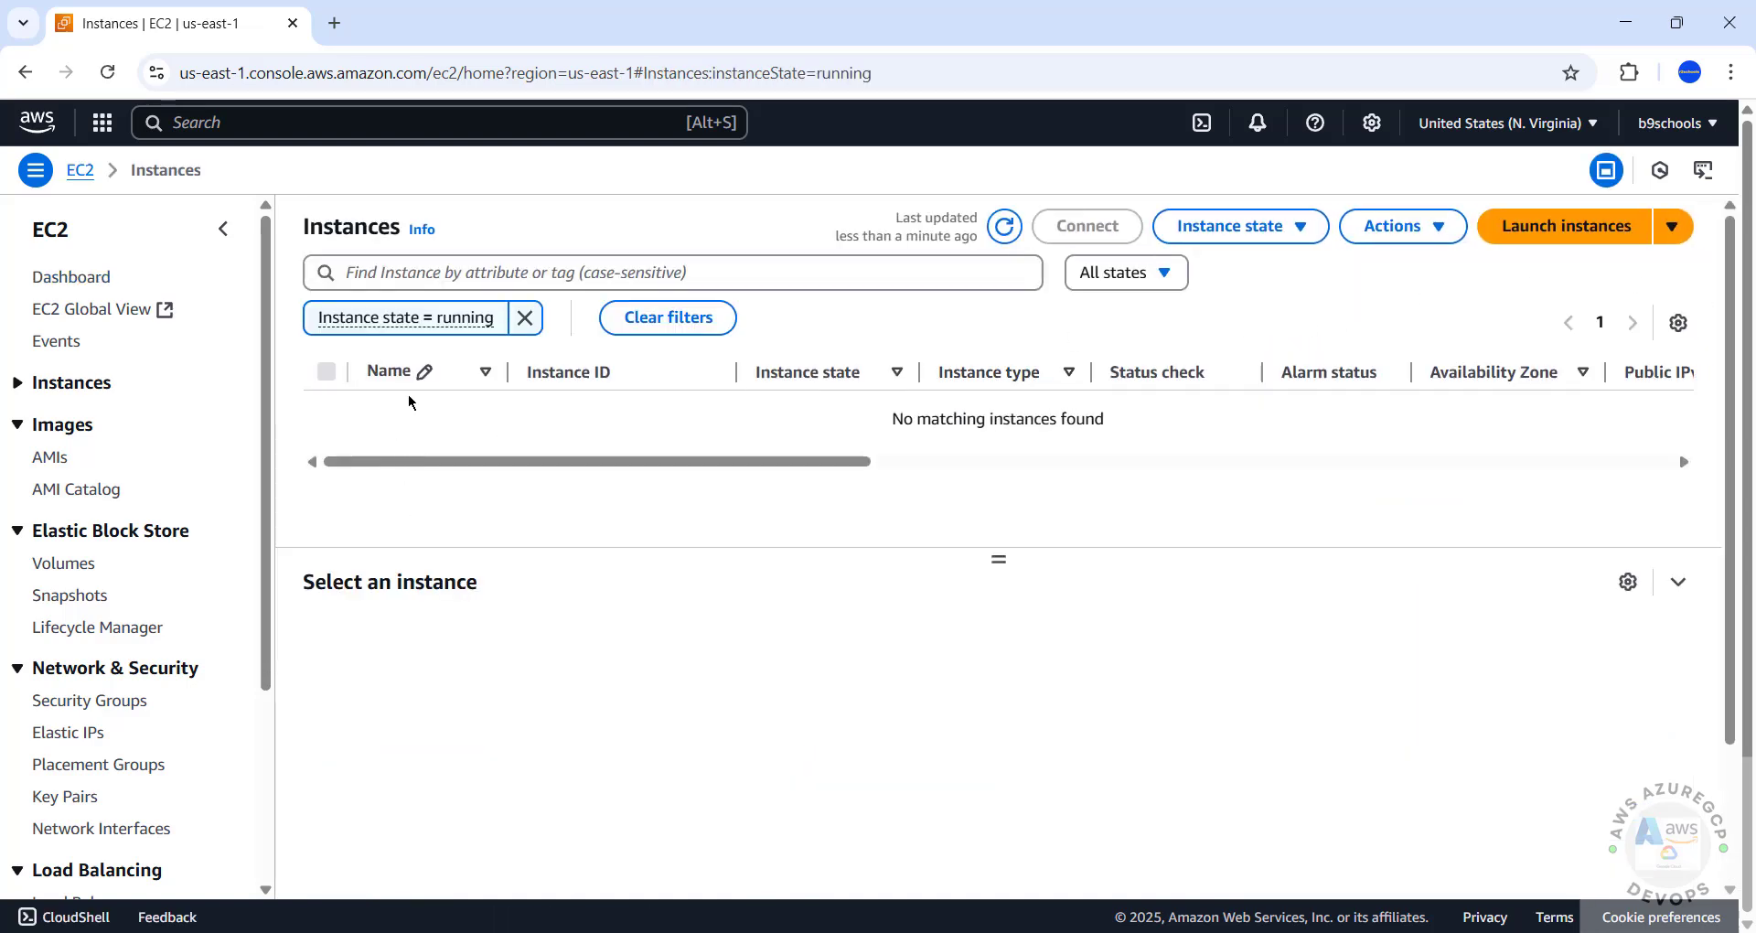
click(1536, 125)
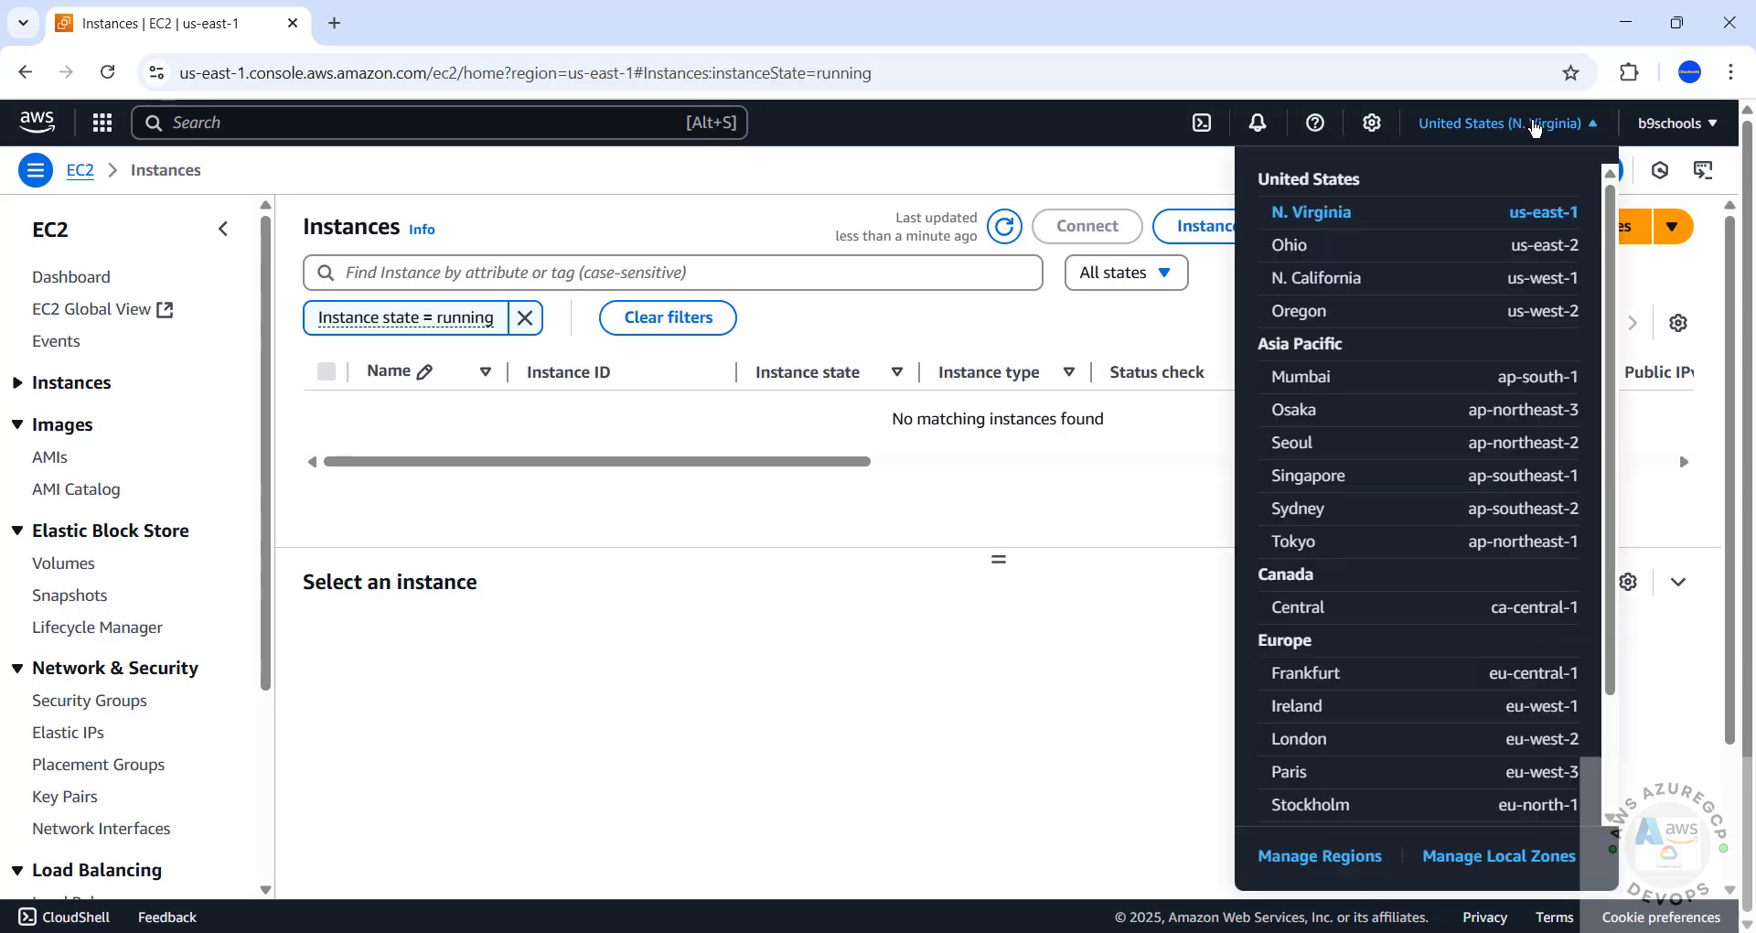
click(954, 578)
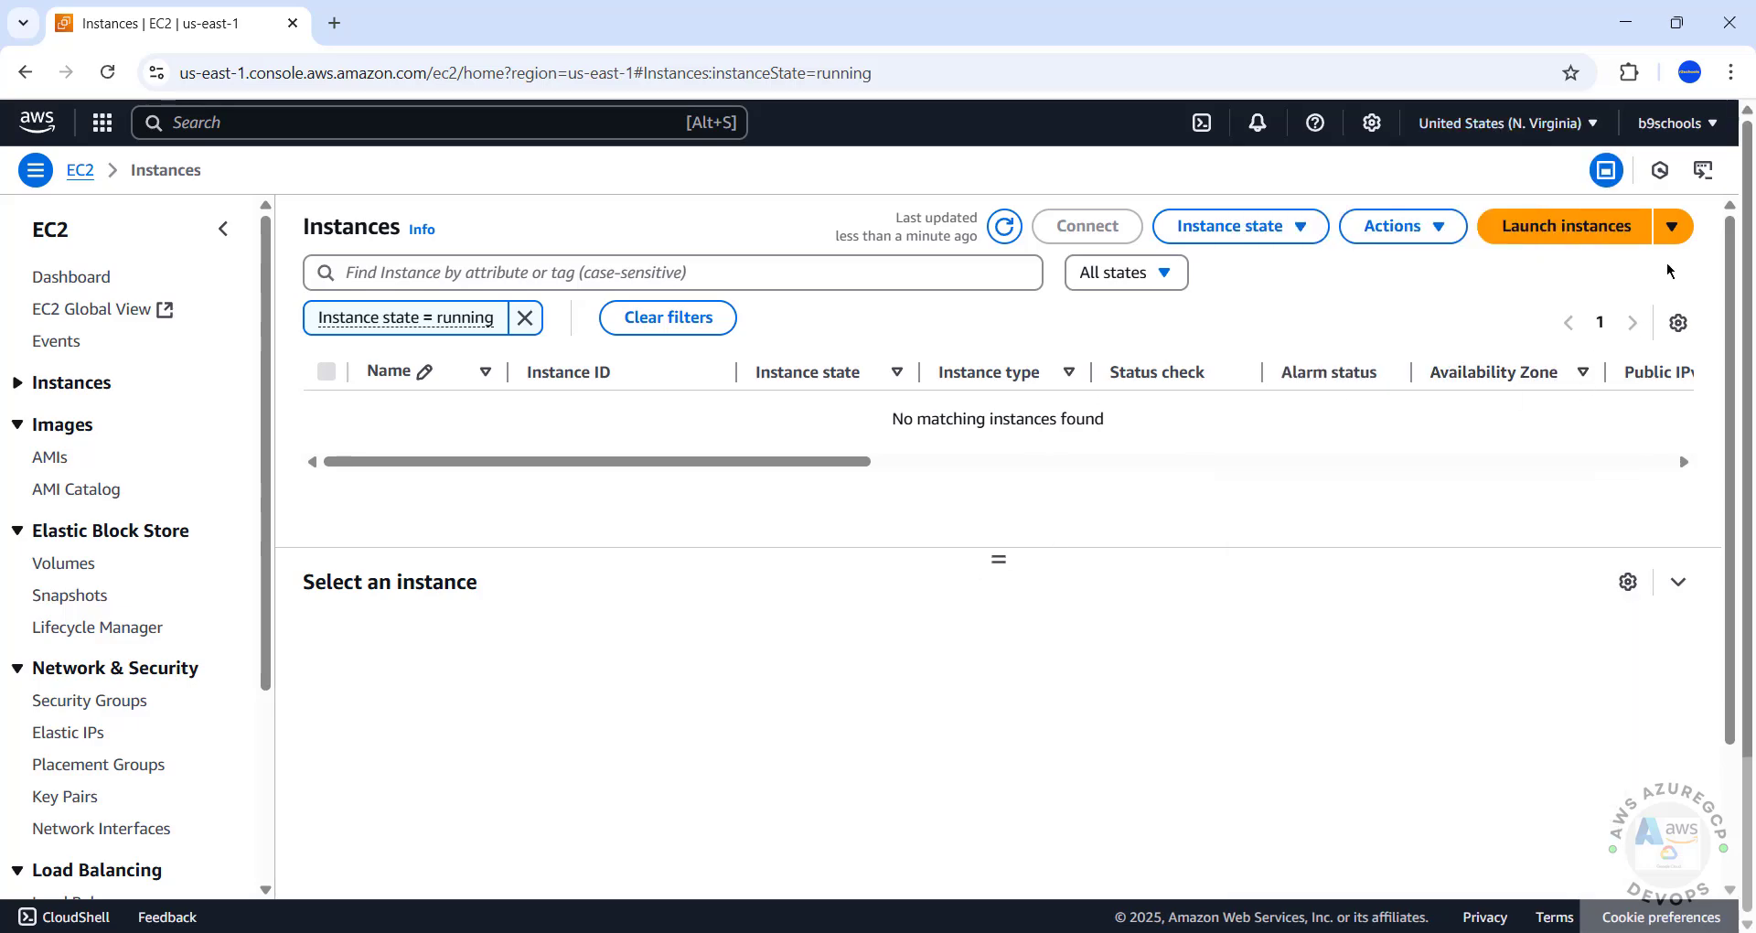
- Start launching a new instance and name it awsec2rhel9
click(1579, 240)
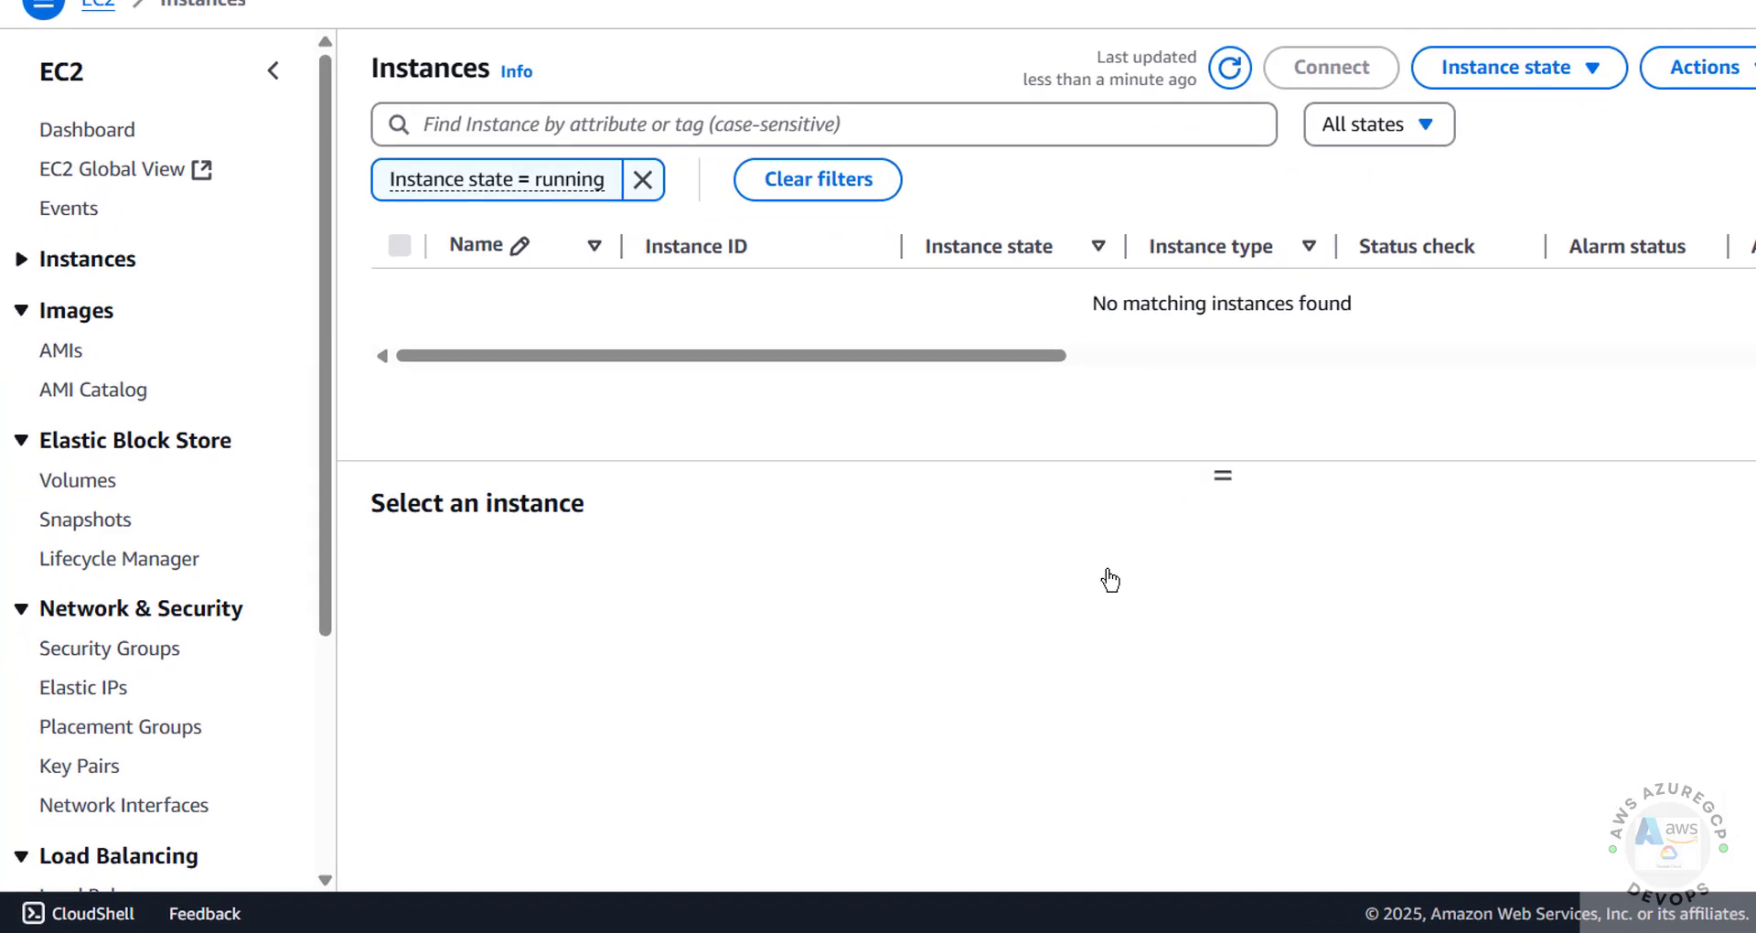
text(aw)
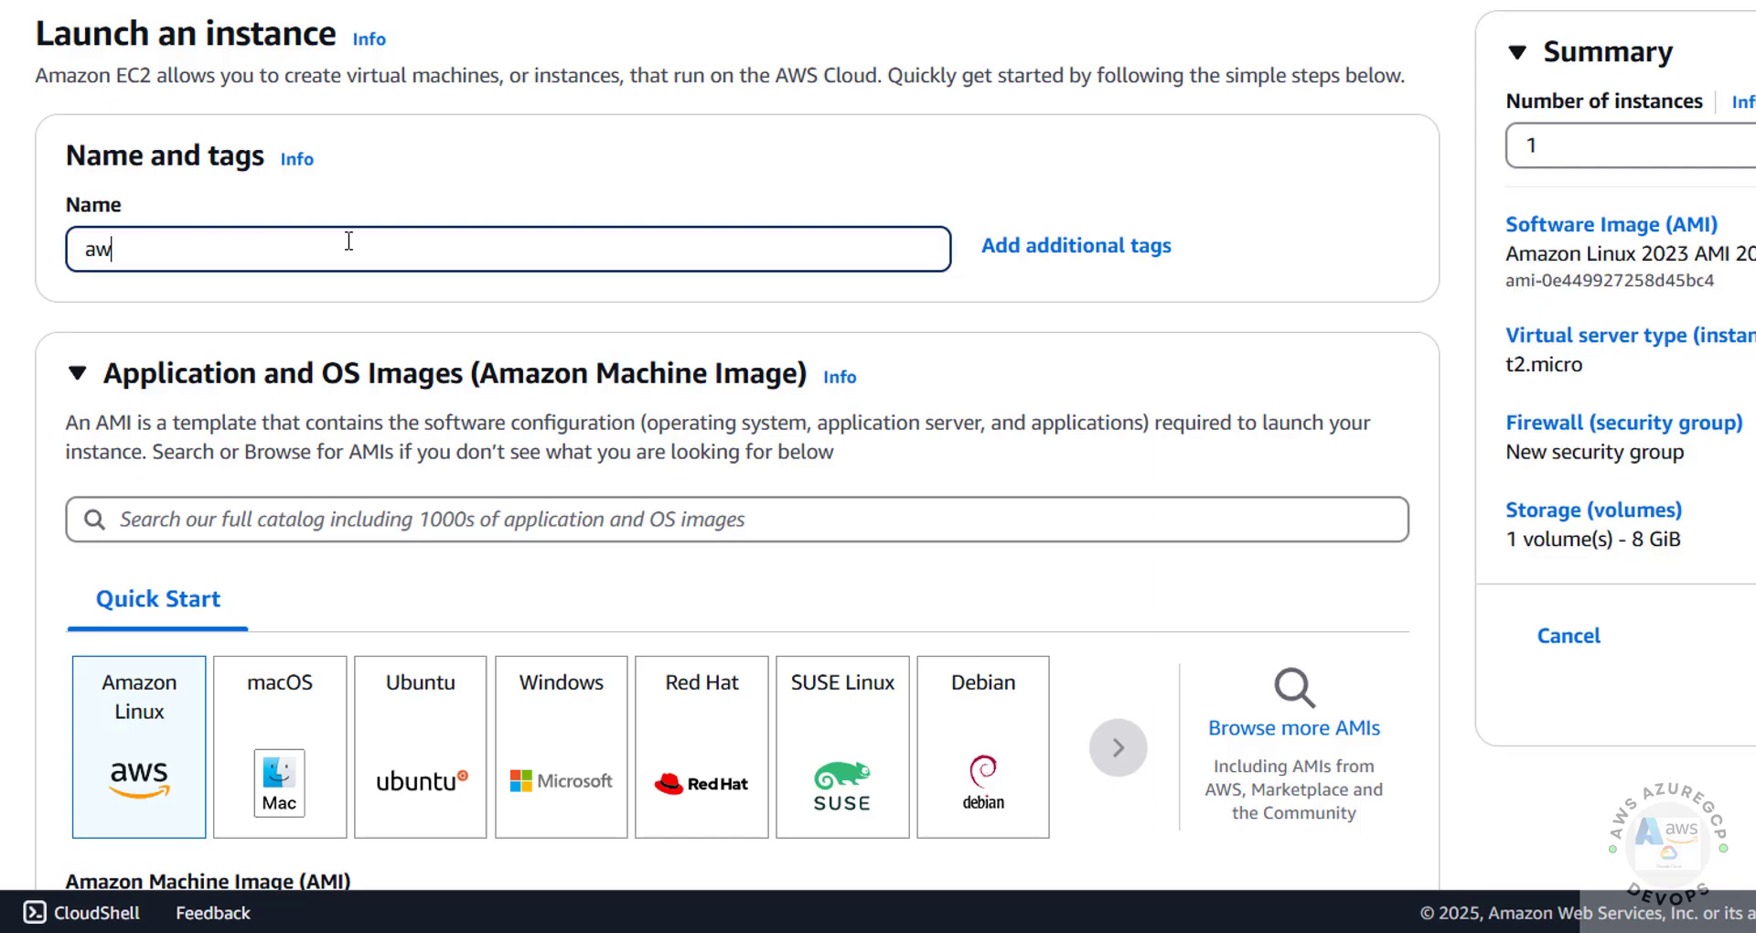
text(sec2rhe)
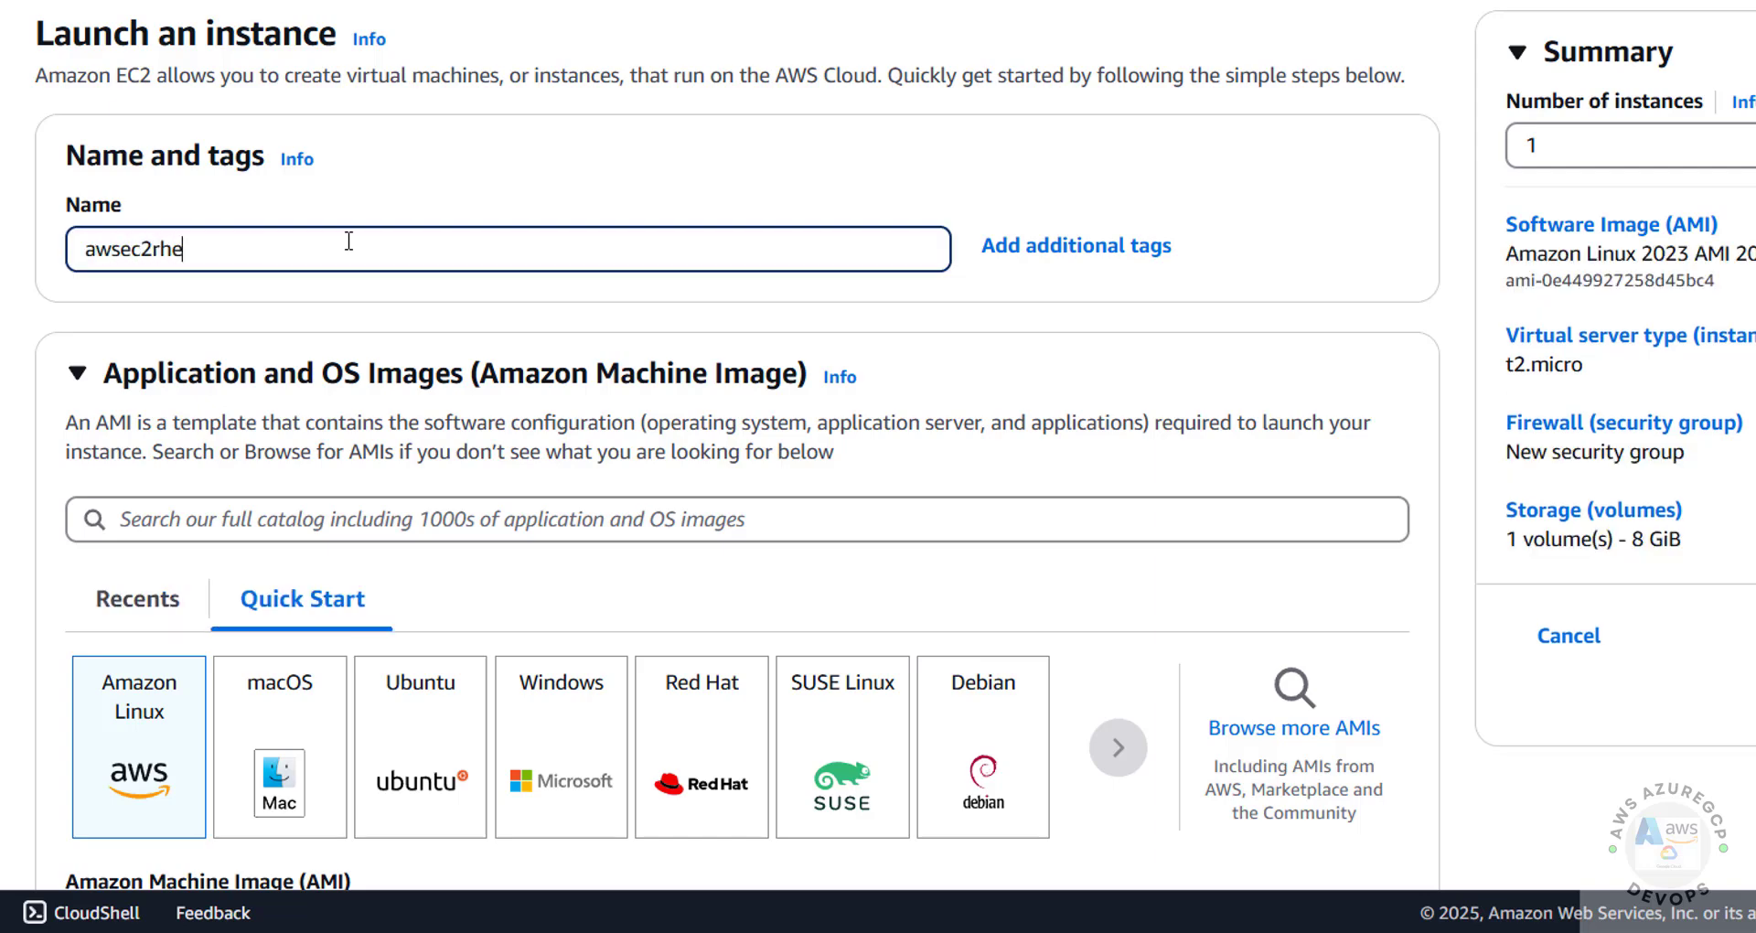
text(l9)
drag(348, 241, 51, 260)
- Choose Red Hat as the operating system, with Red Hat Enterprise Linux 9 (HVM), SSD Volume Type as the machine image
scroll(635, 325, down, 3)
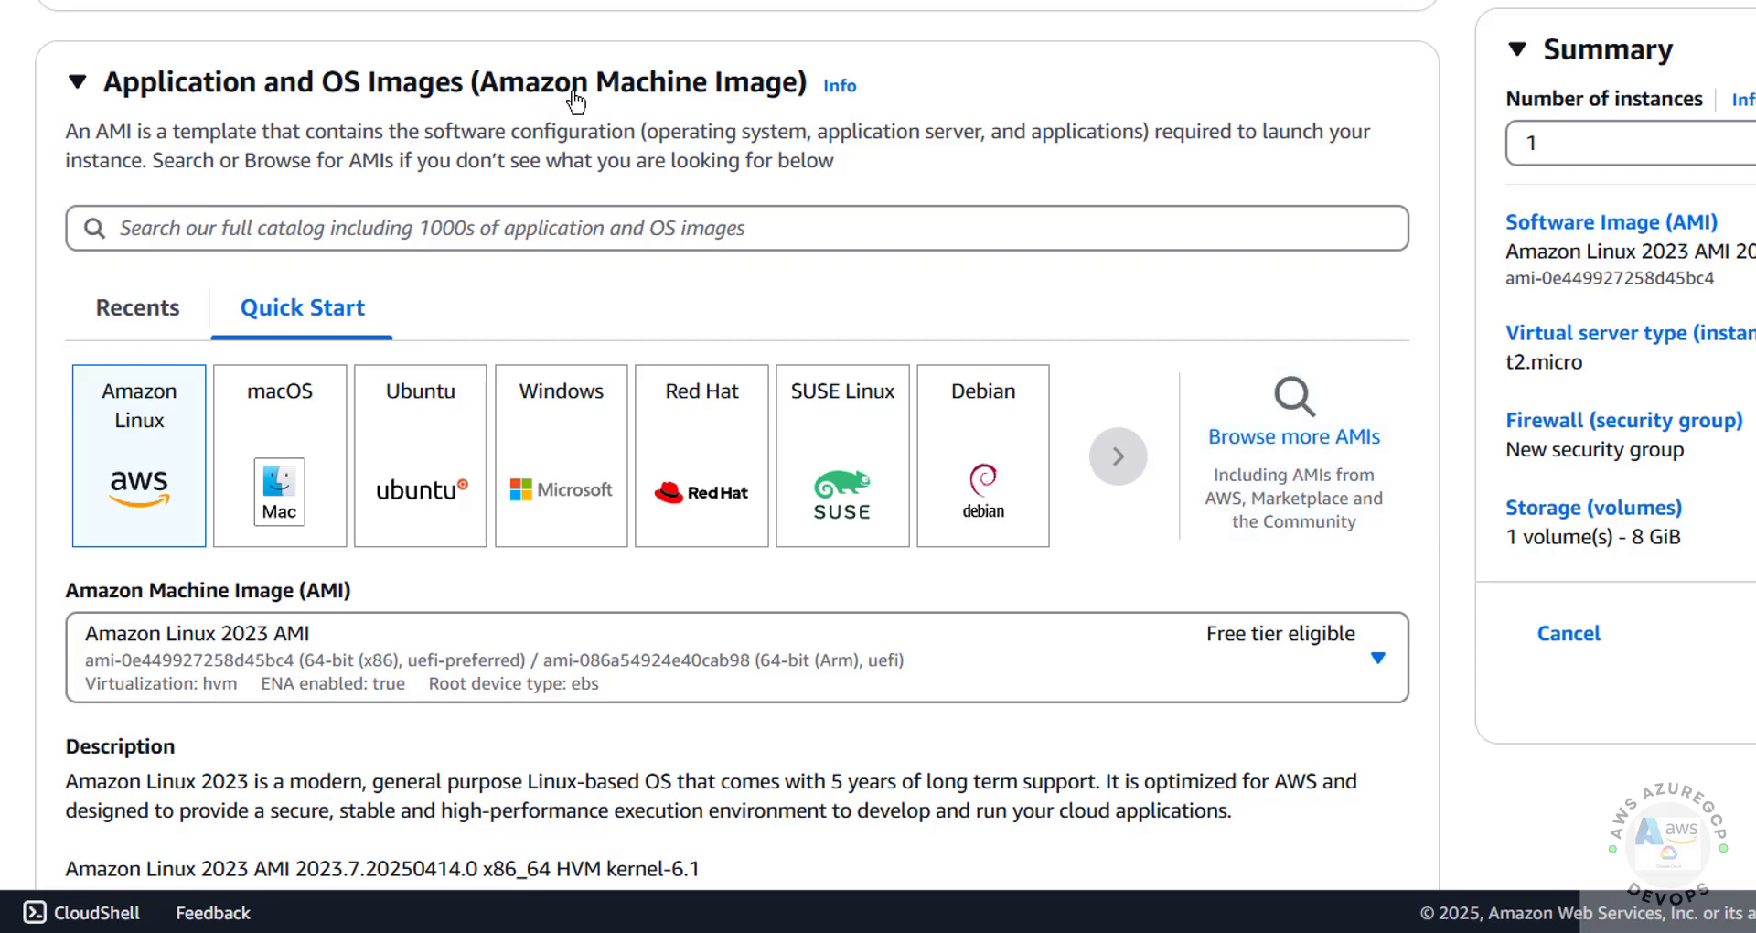
click(693, 441)
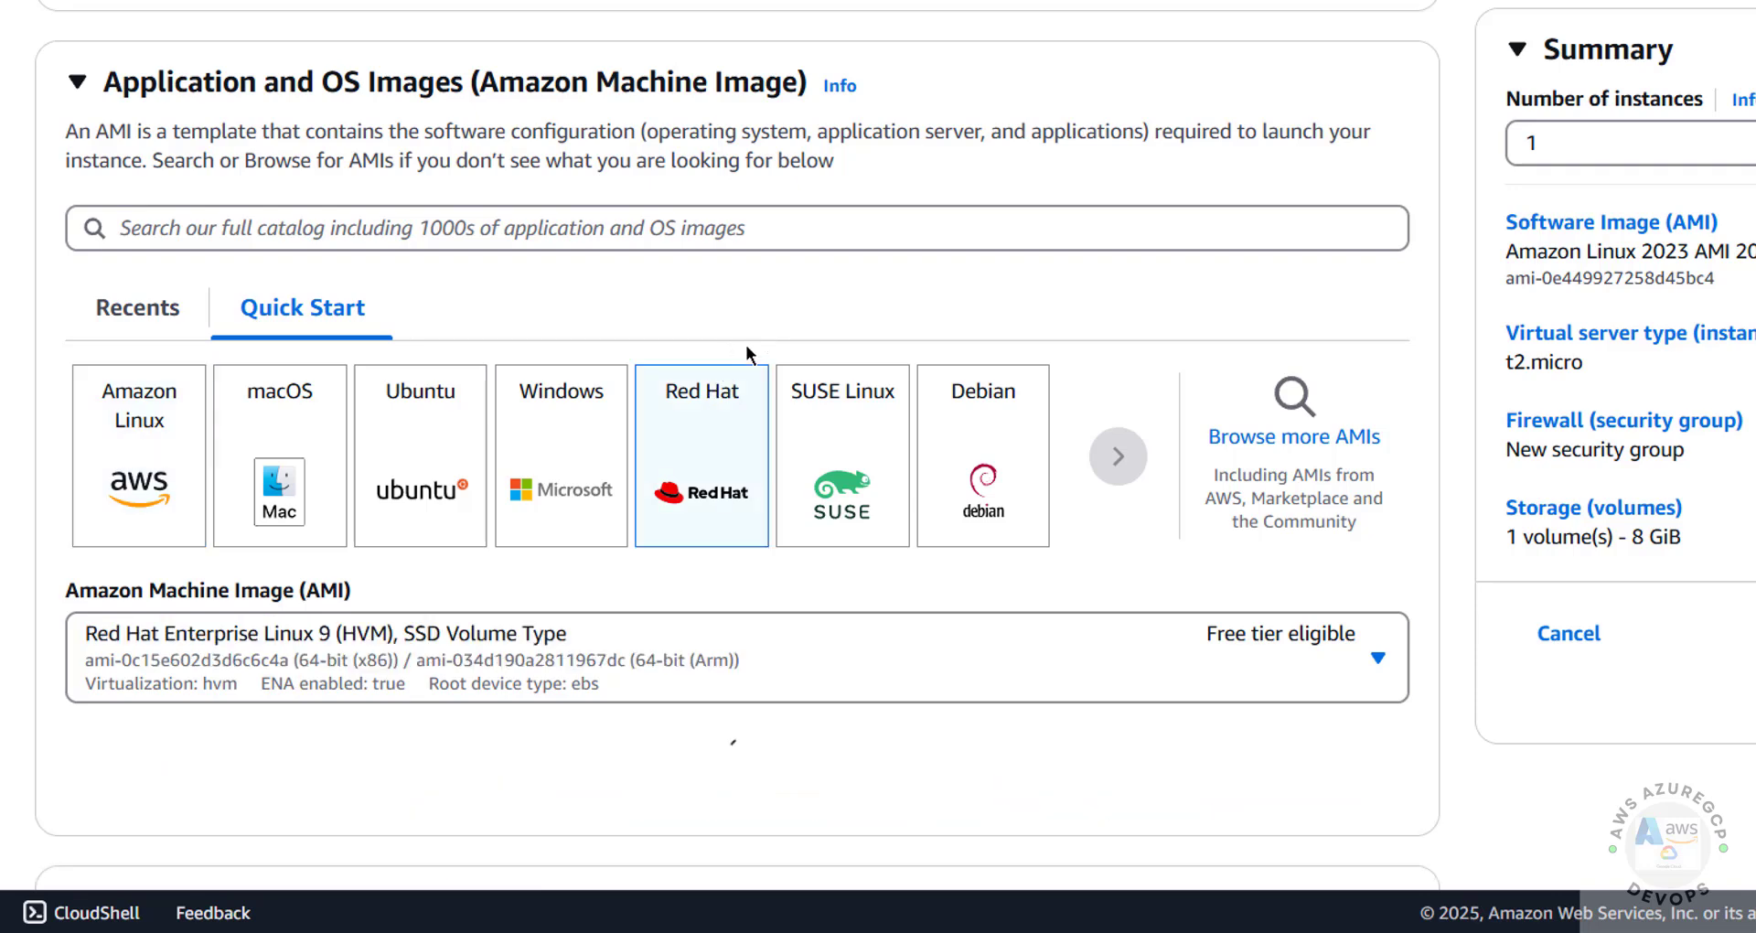
scroll(746, 343, down, 5)
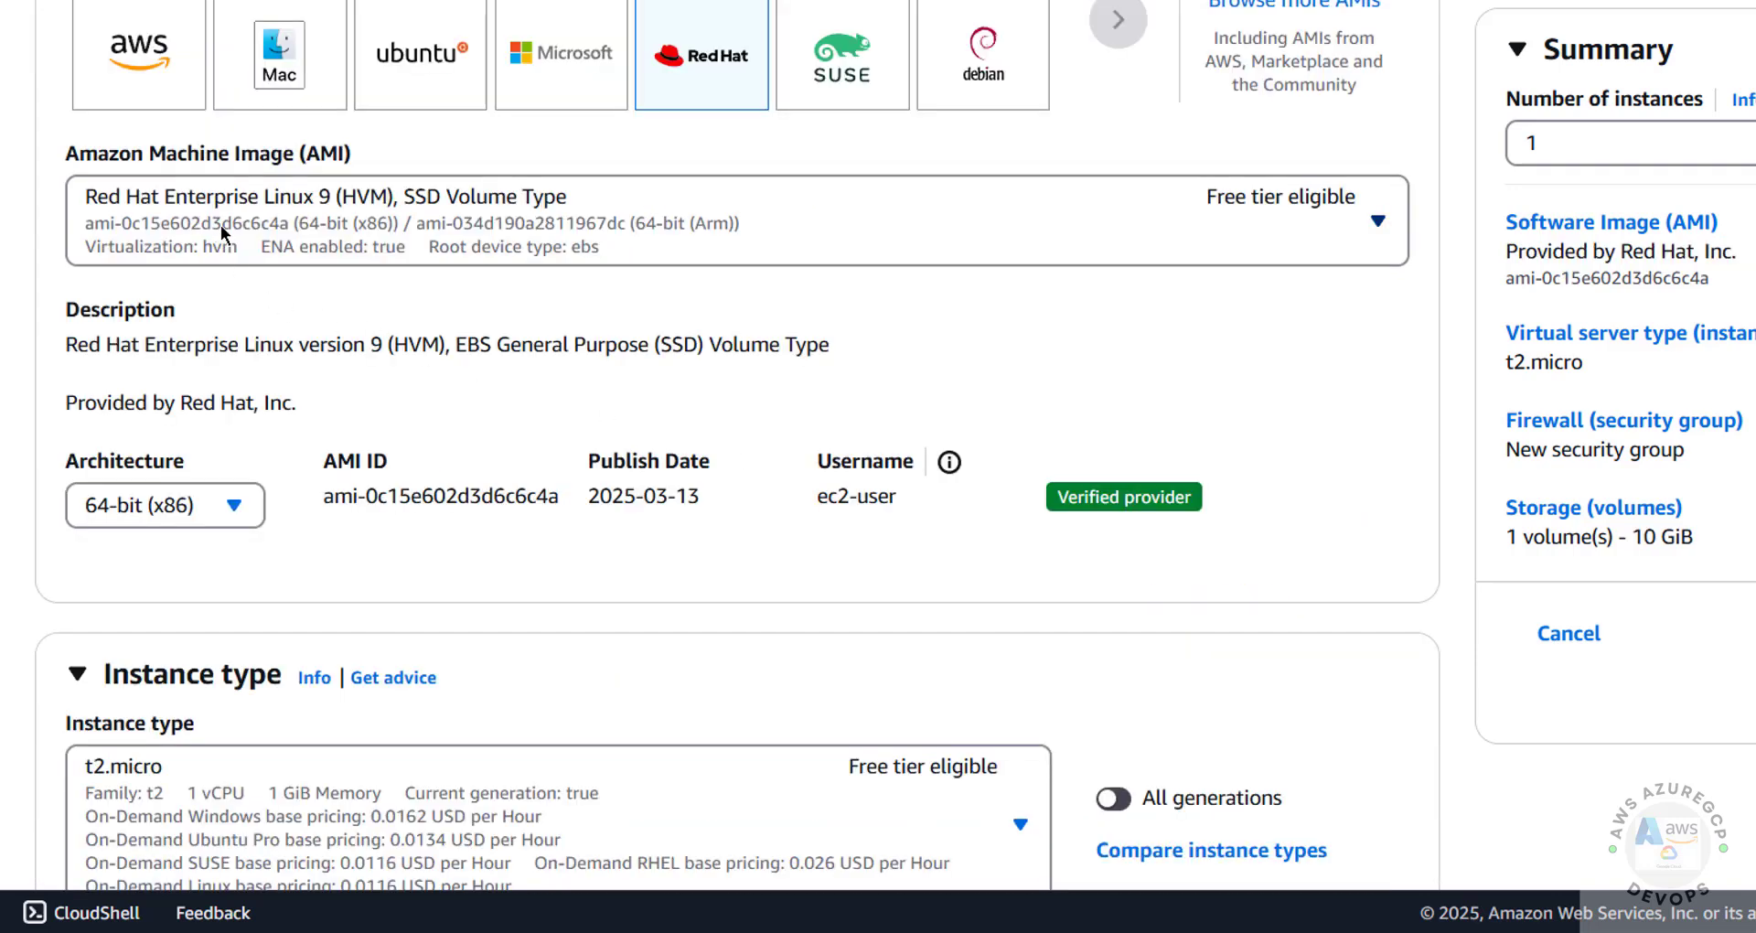
click(221, 225)
scroll(266, 490, down, 8)
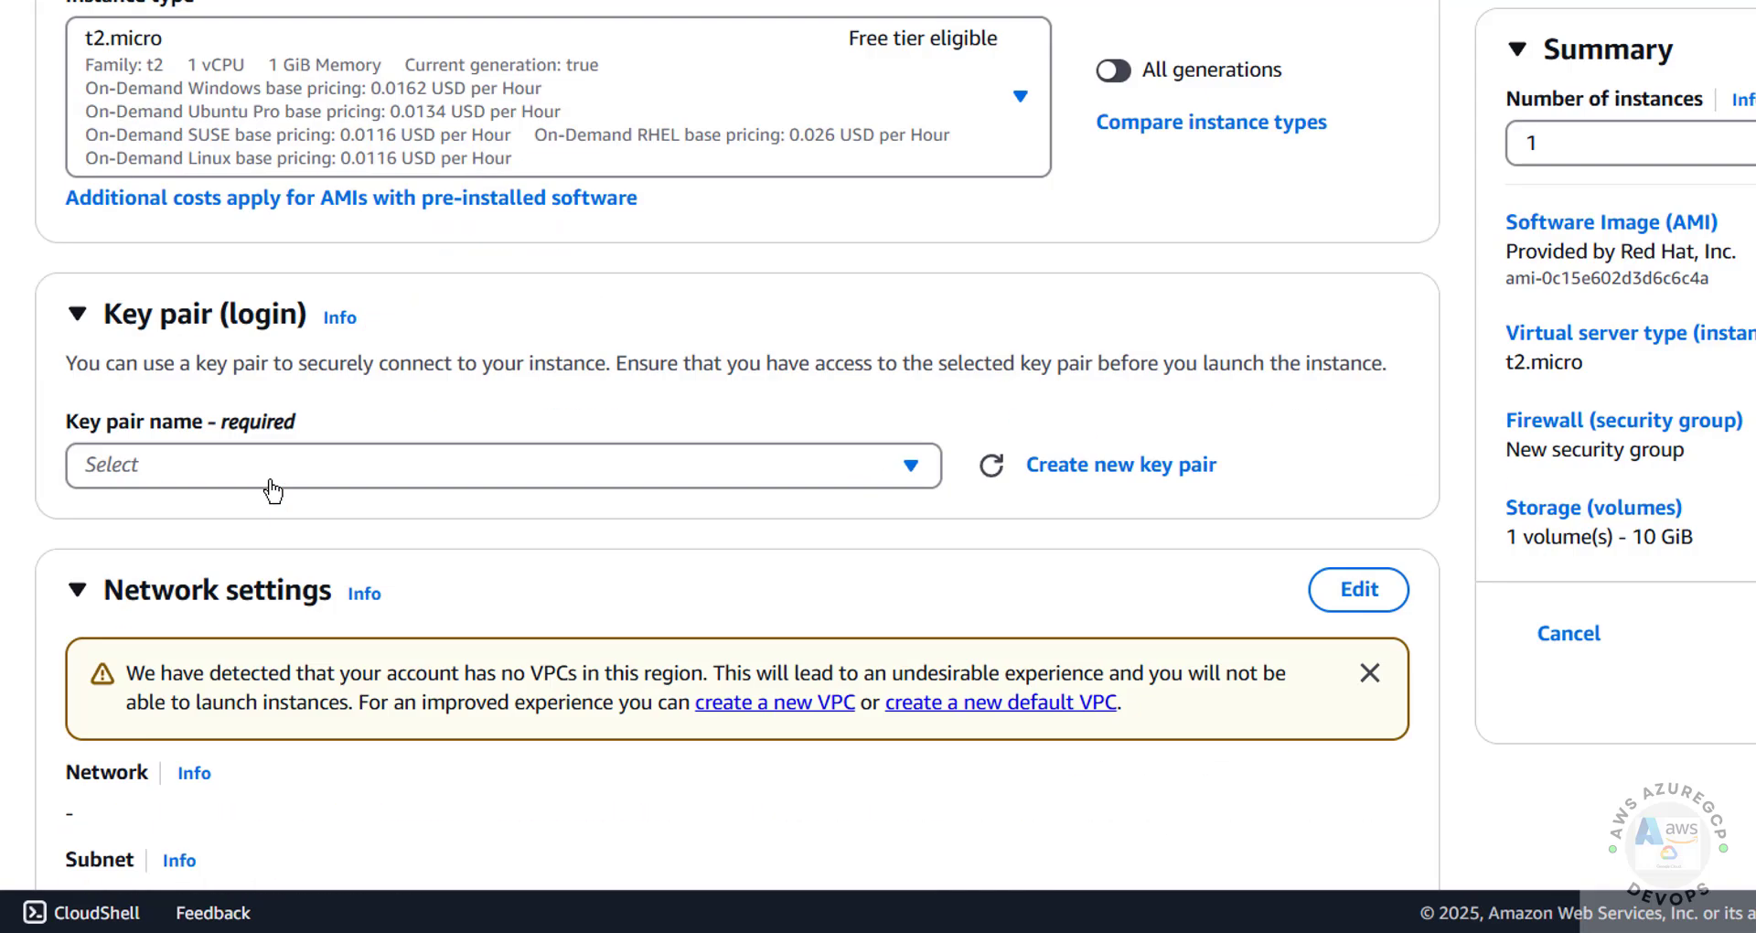
scroll(266, 490, up, 8)
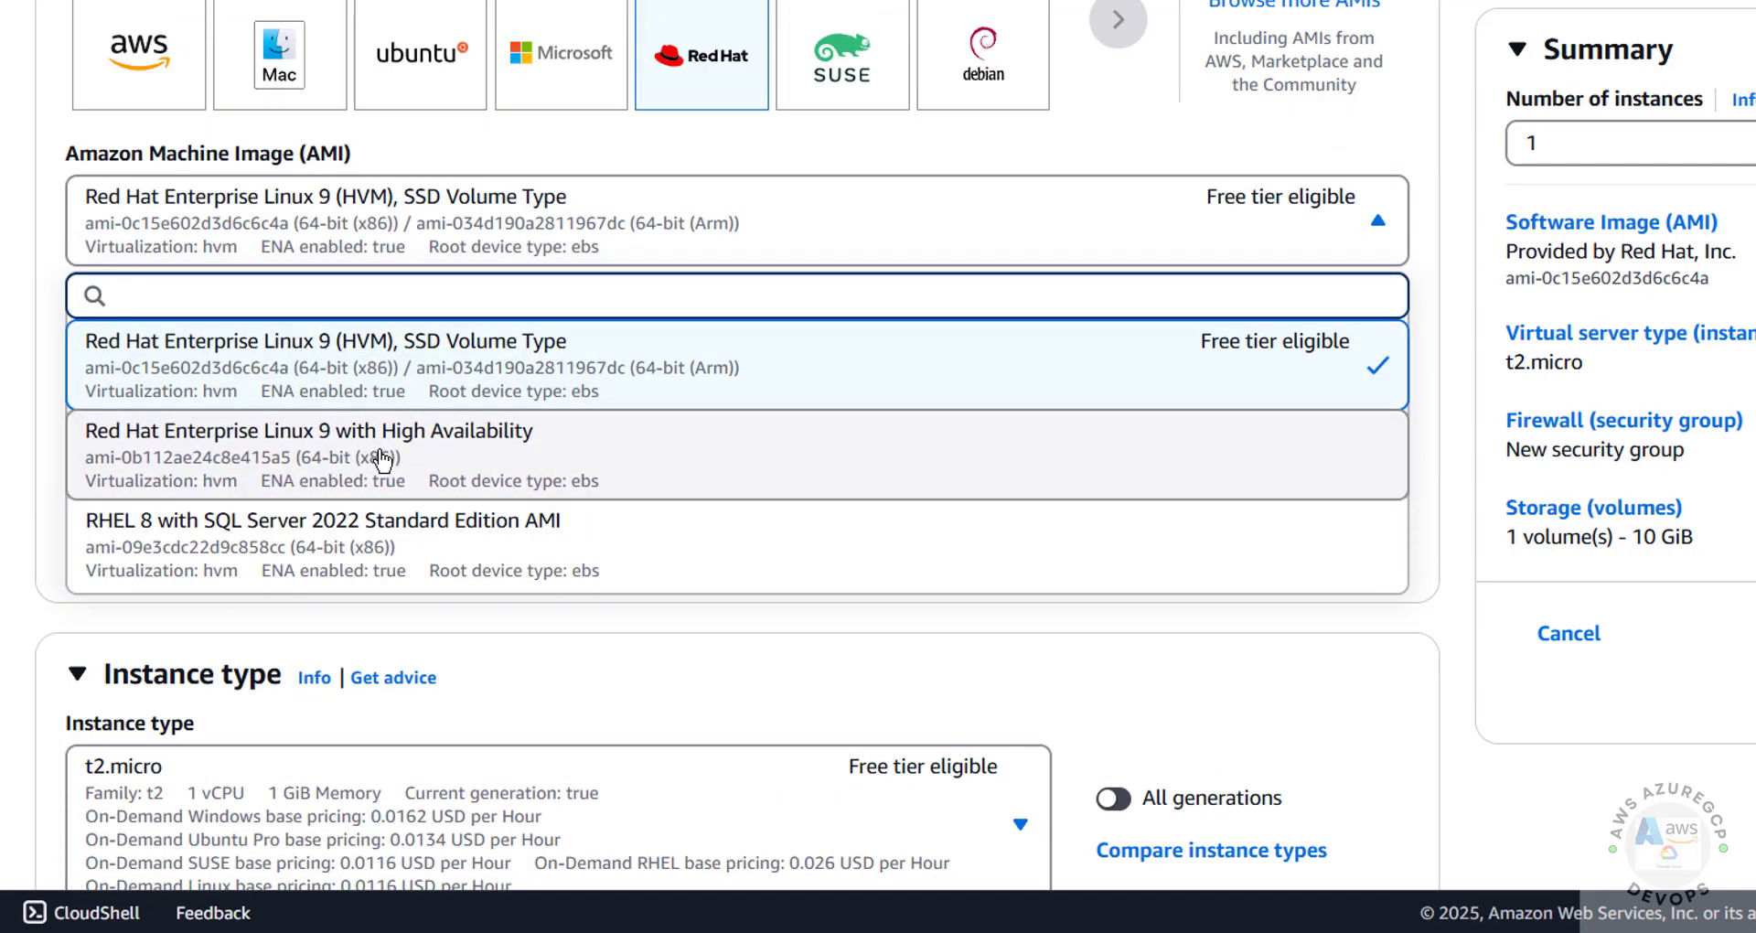
scroll(370, 457, up, 2)
scroll(371, 457, up, 2)
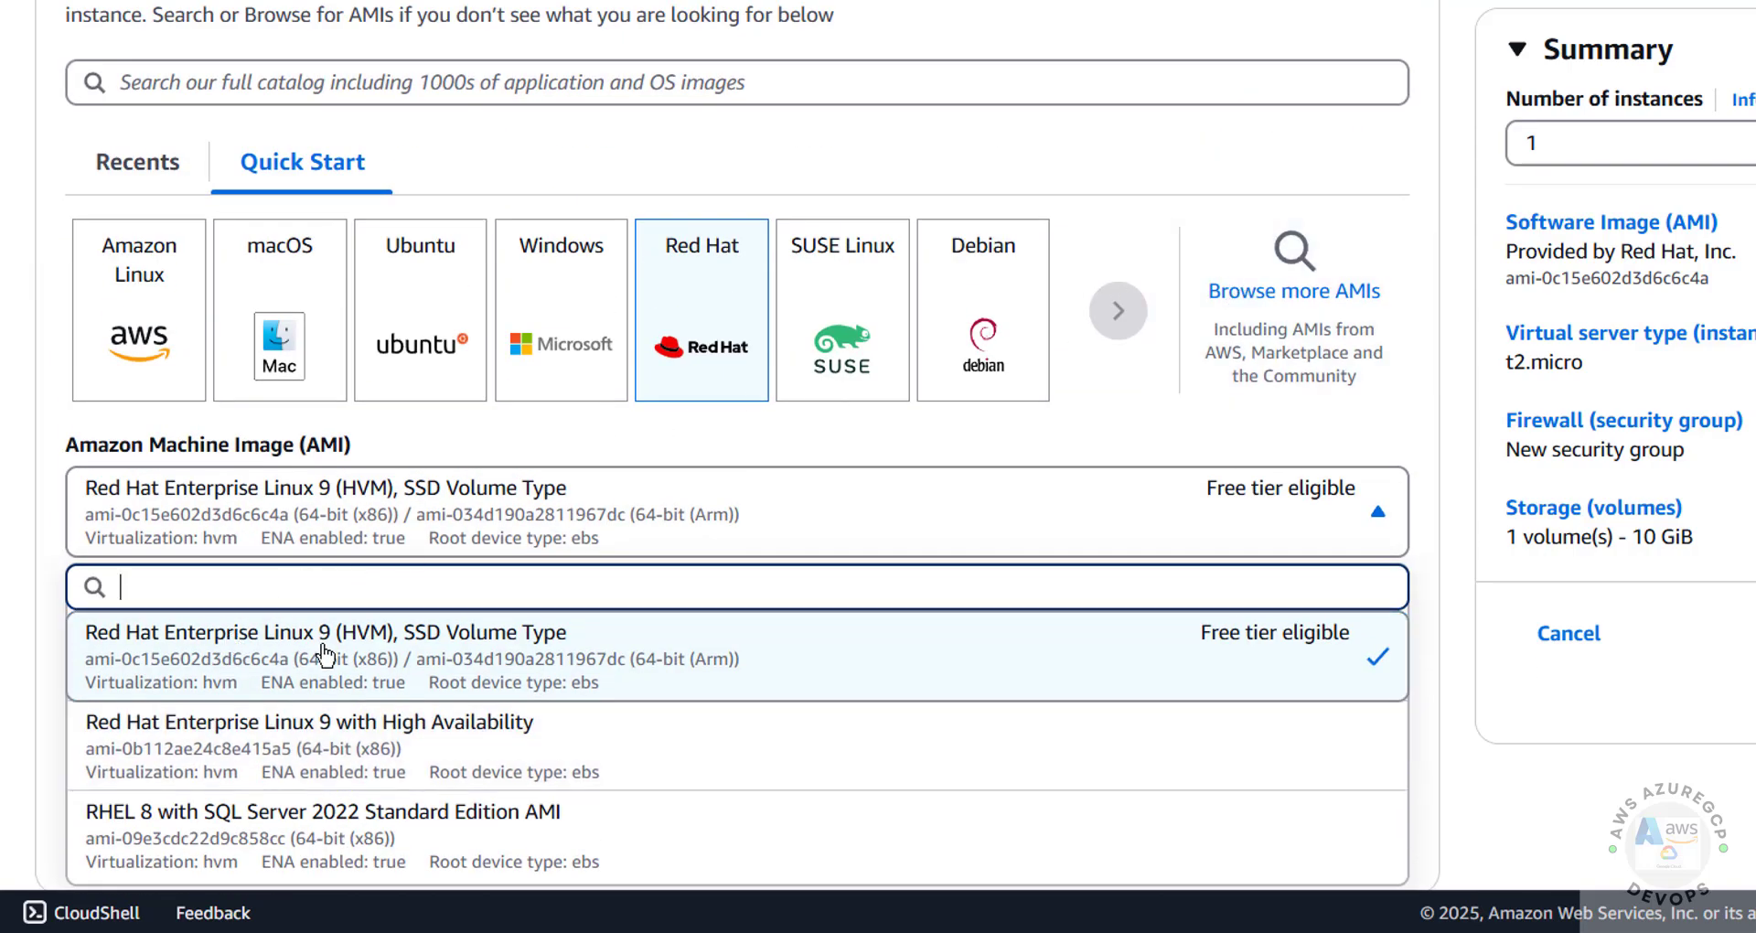
scroll(502, 399, down, 3)
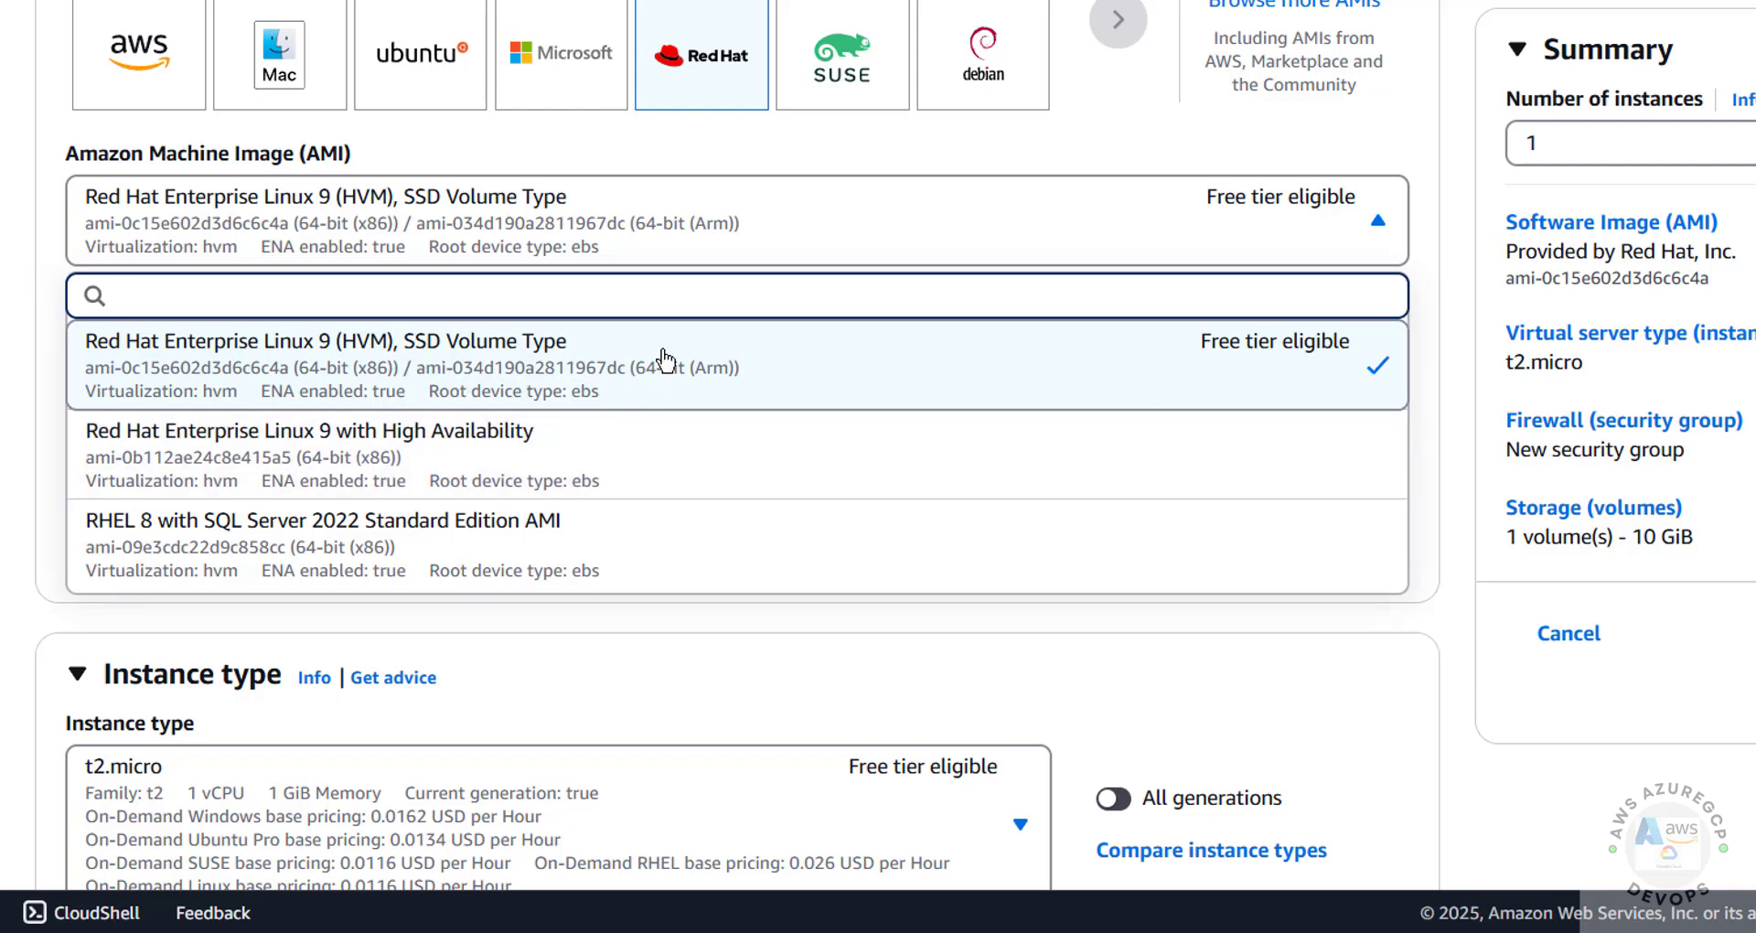
click(378, 369)
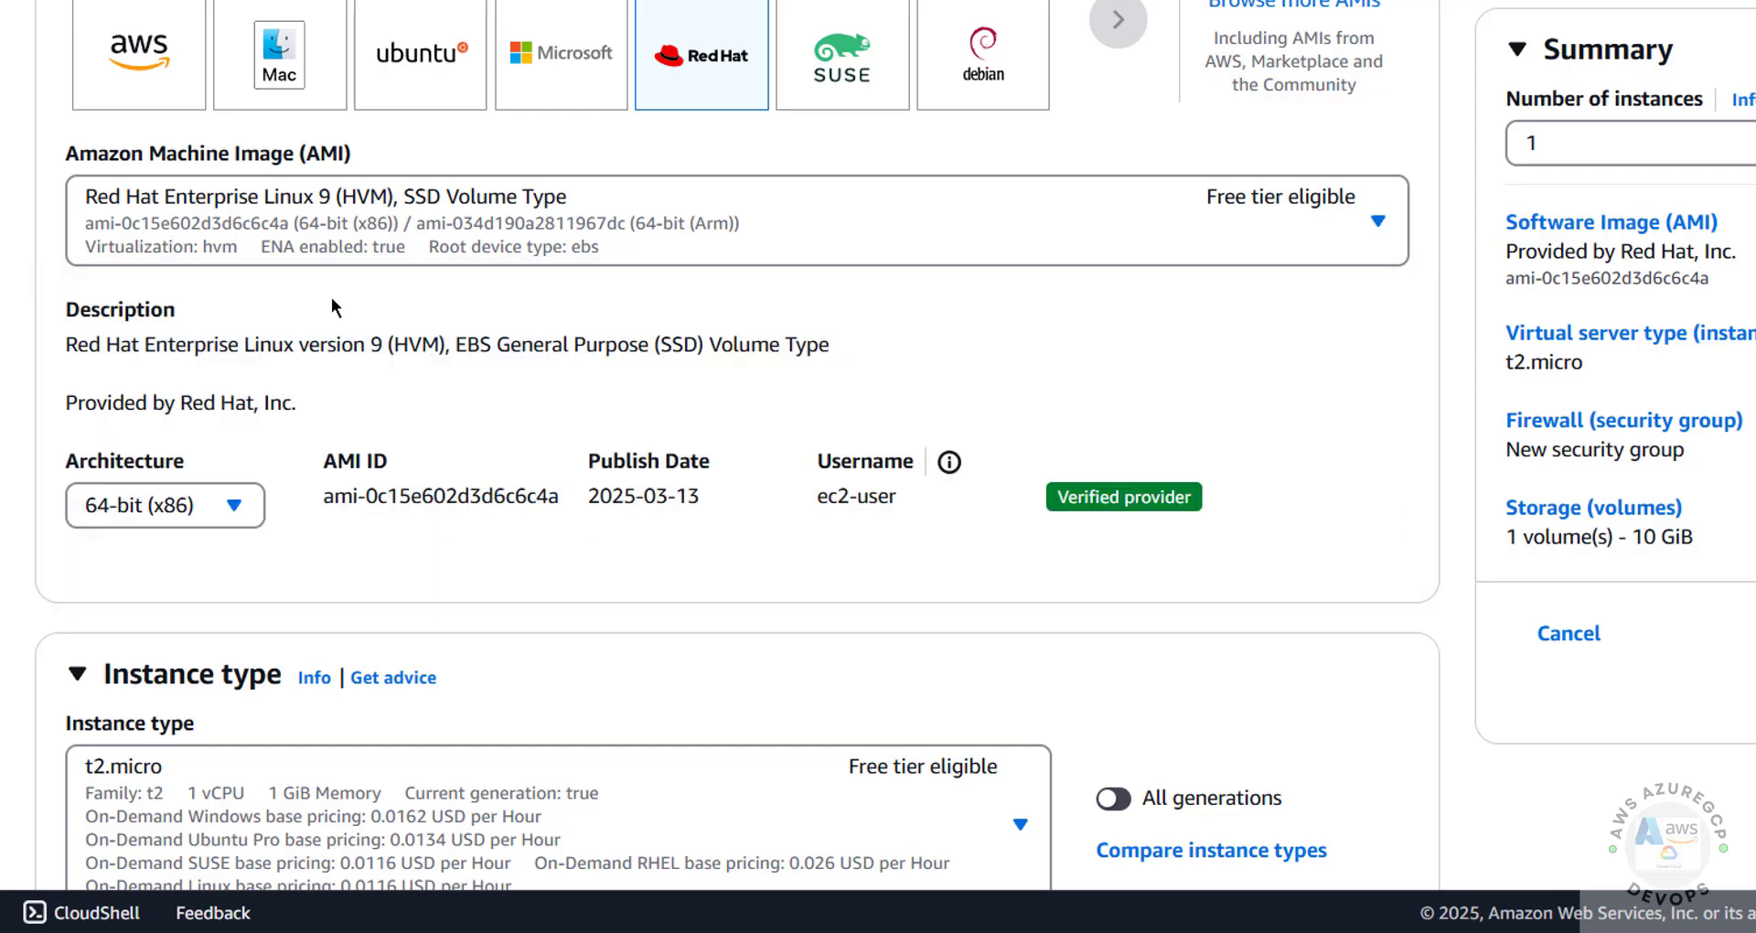
- Examine the available instance types with their vCPU, memory and hourly prices, keeping t2.micro selected
scroll(333, 295, down, 2)
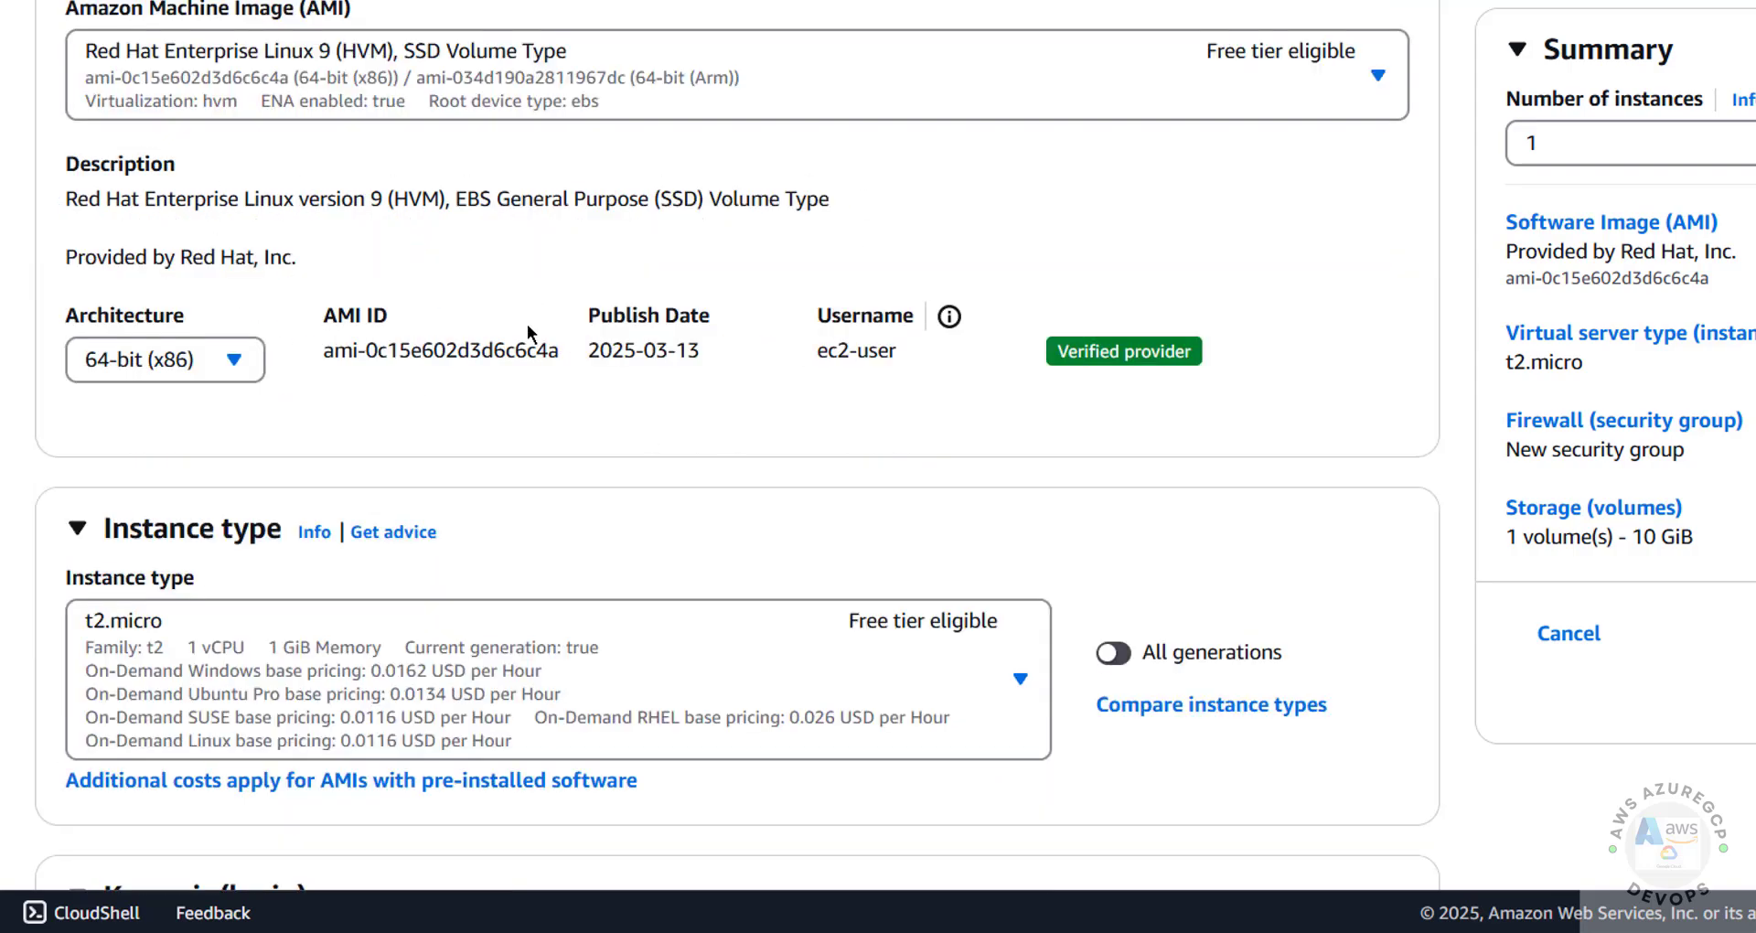
scroll(528, 325, down, 3)
scroll(564, 266, down, 2)
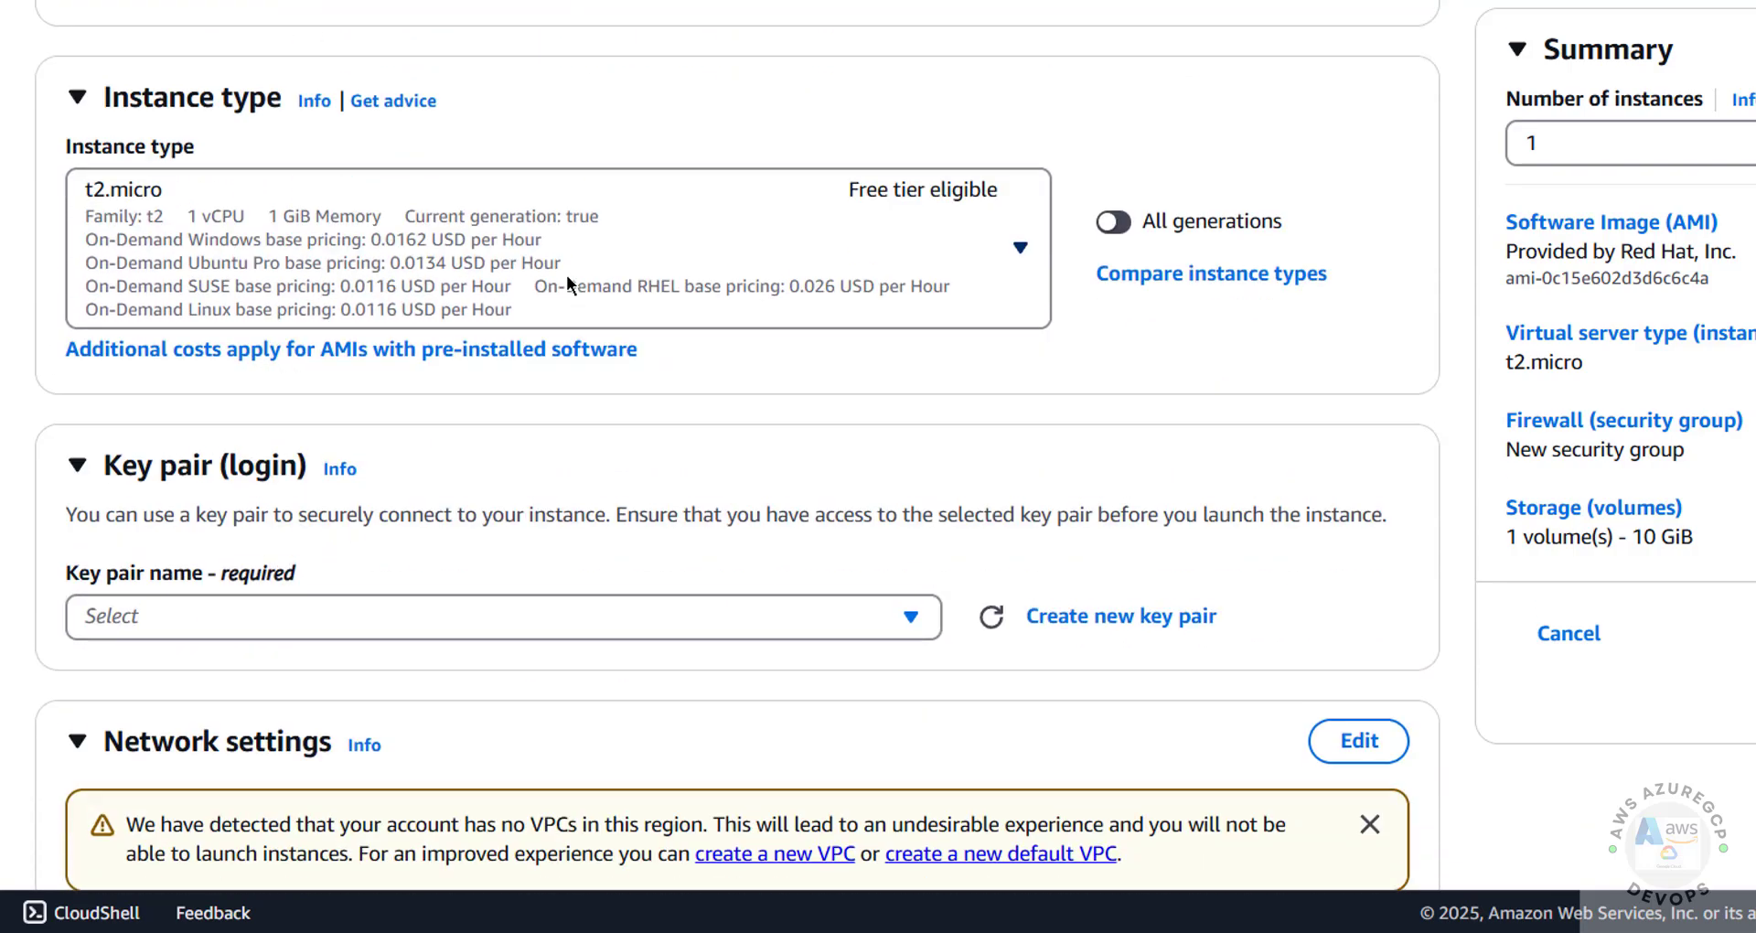
click(272, 236)
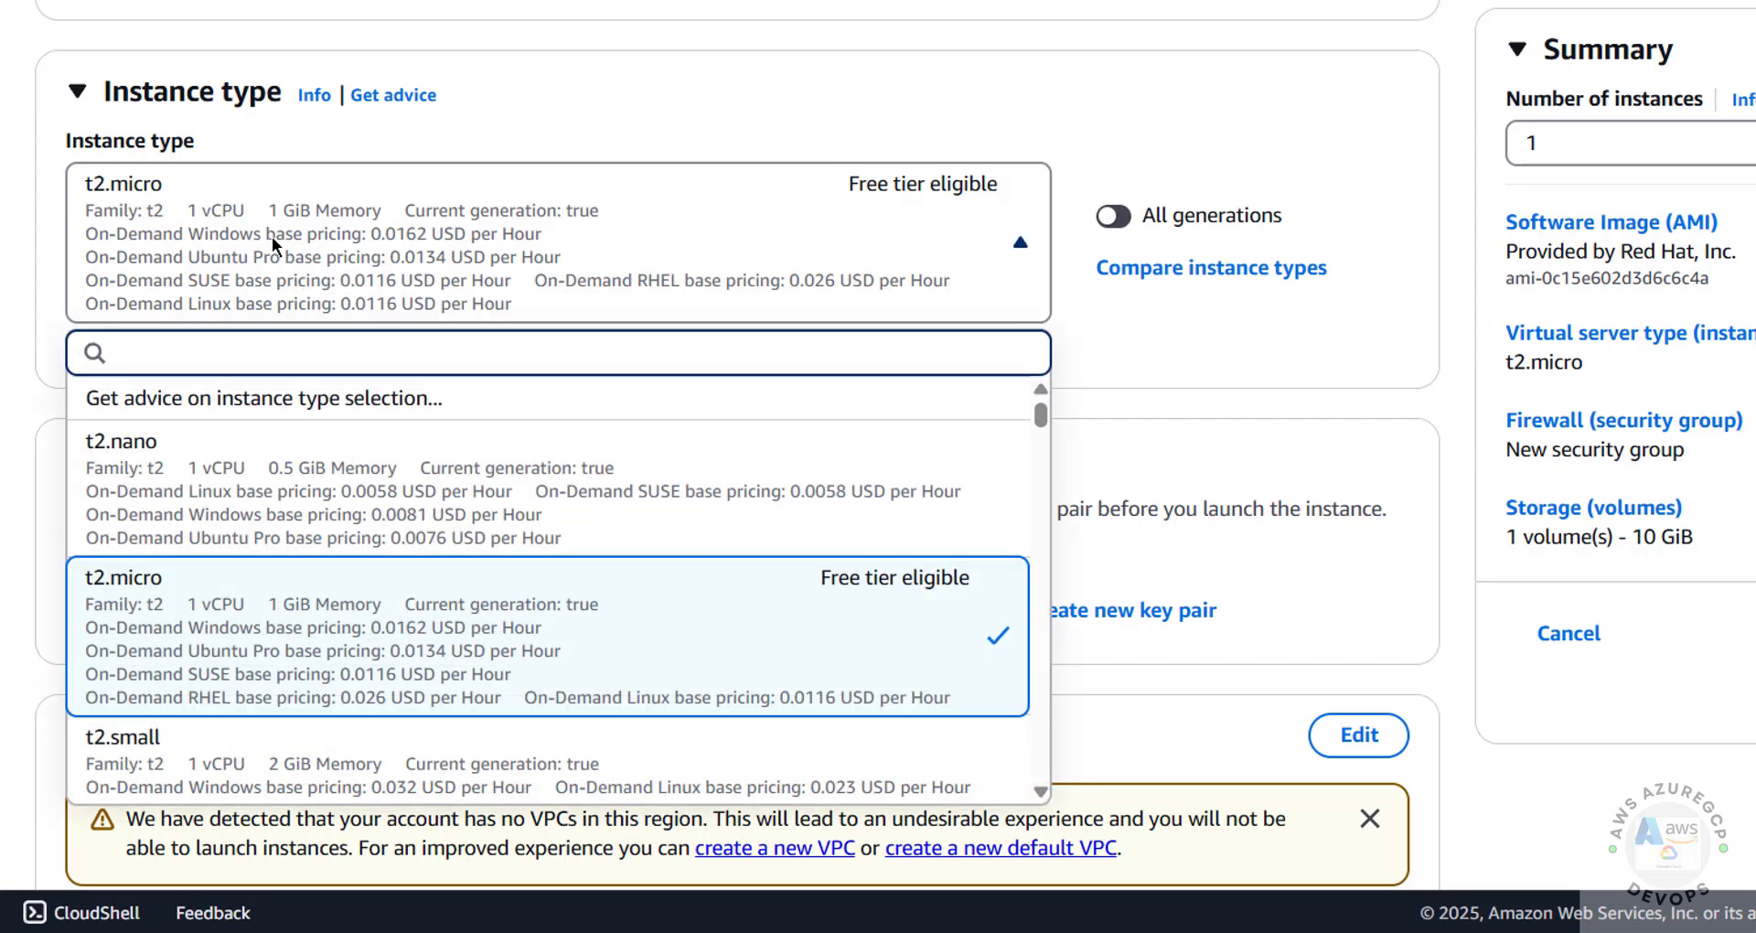
scroll(365, 573, down, 4)
scroll(366, 576, down, 6)
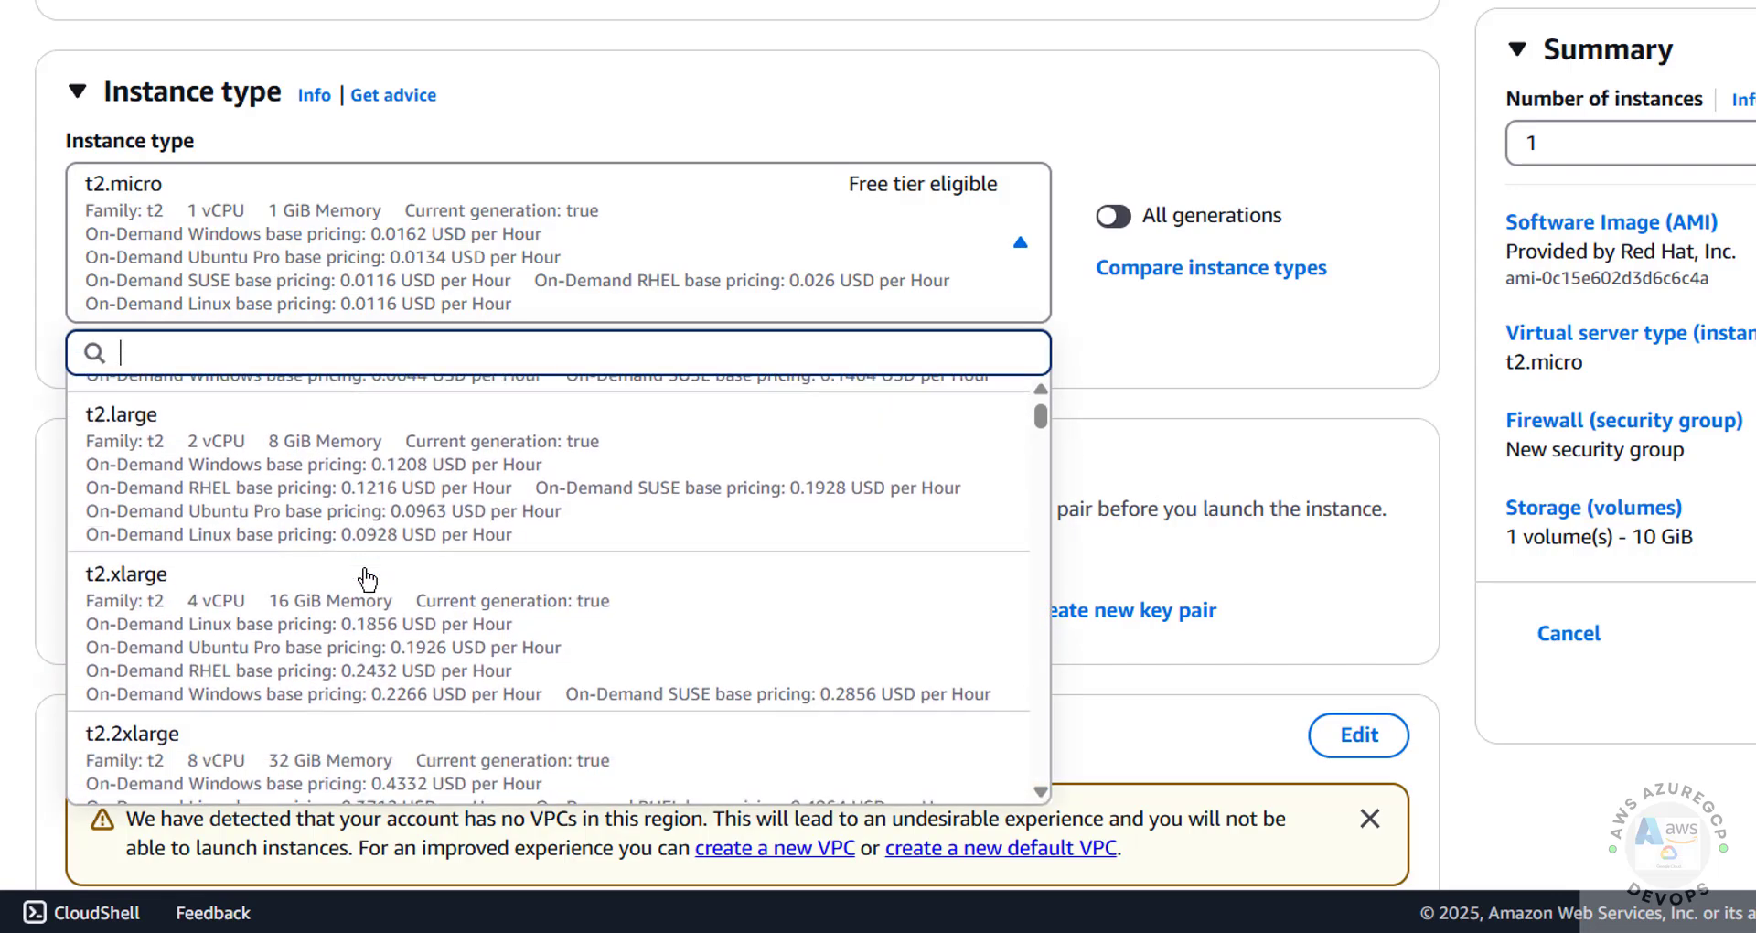
click(641, 127)
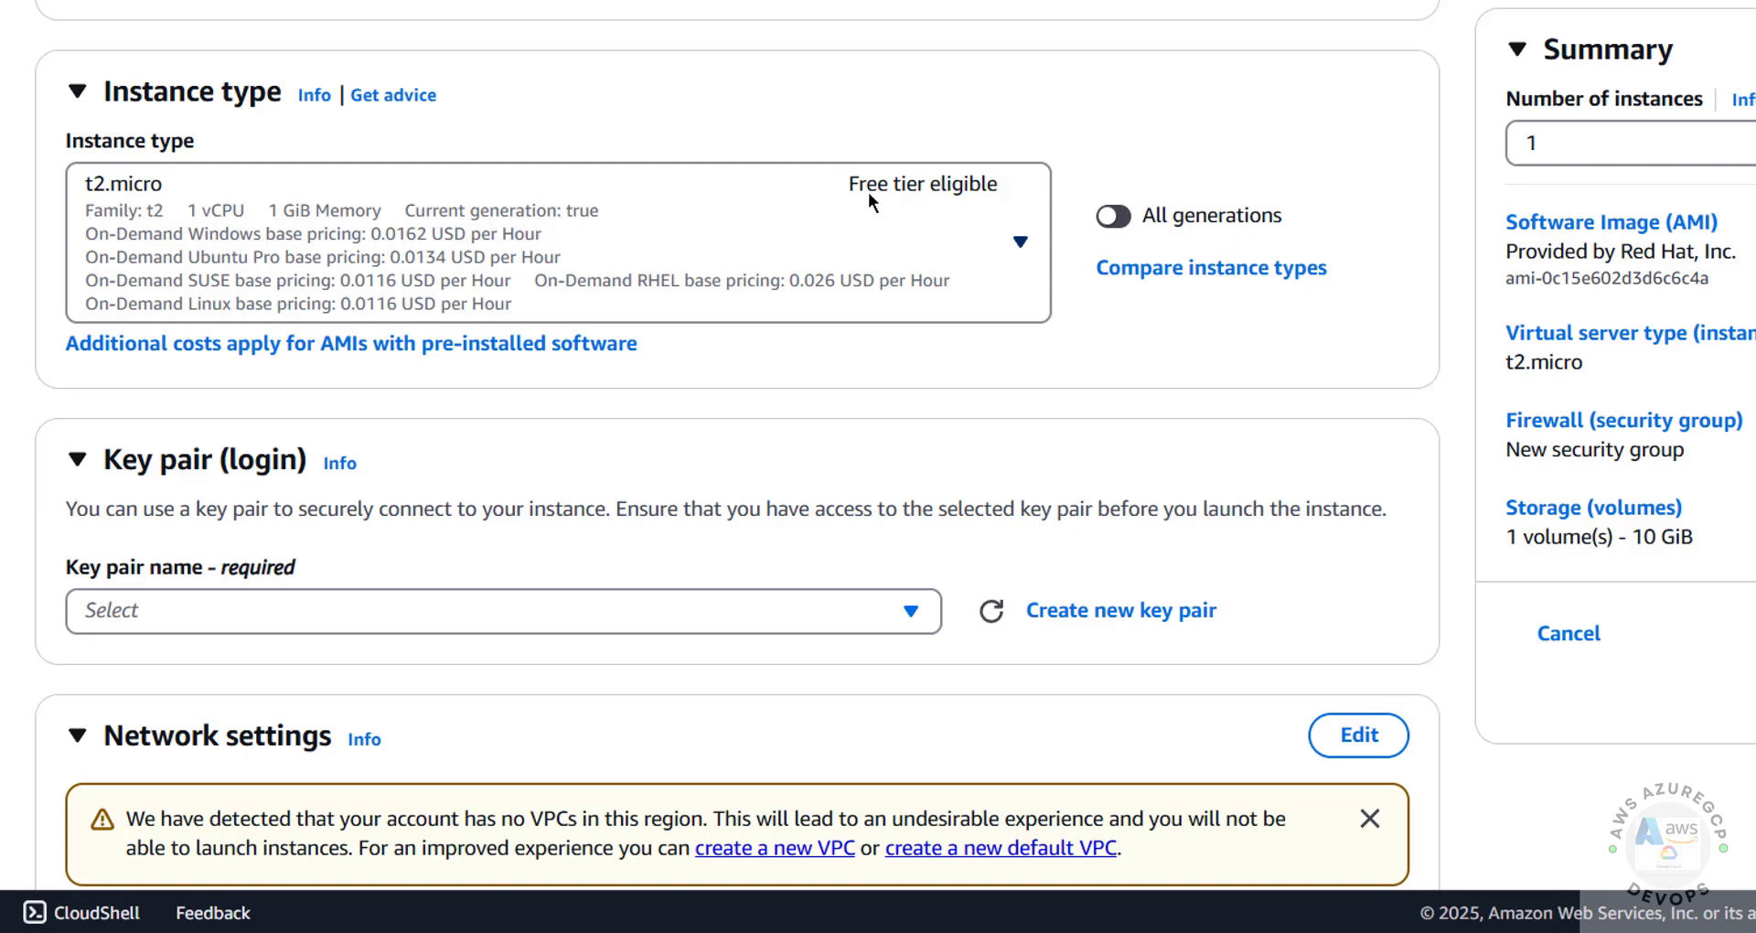
click(969, 249)
scroll(496, 468, down, 3)
scroll(485, 466, down, 5)
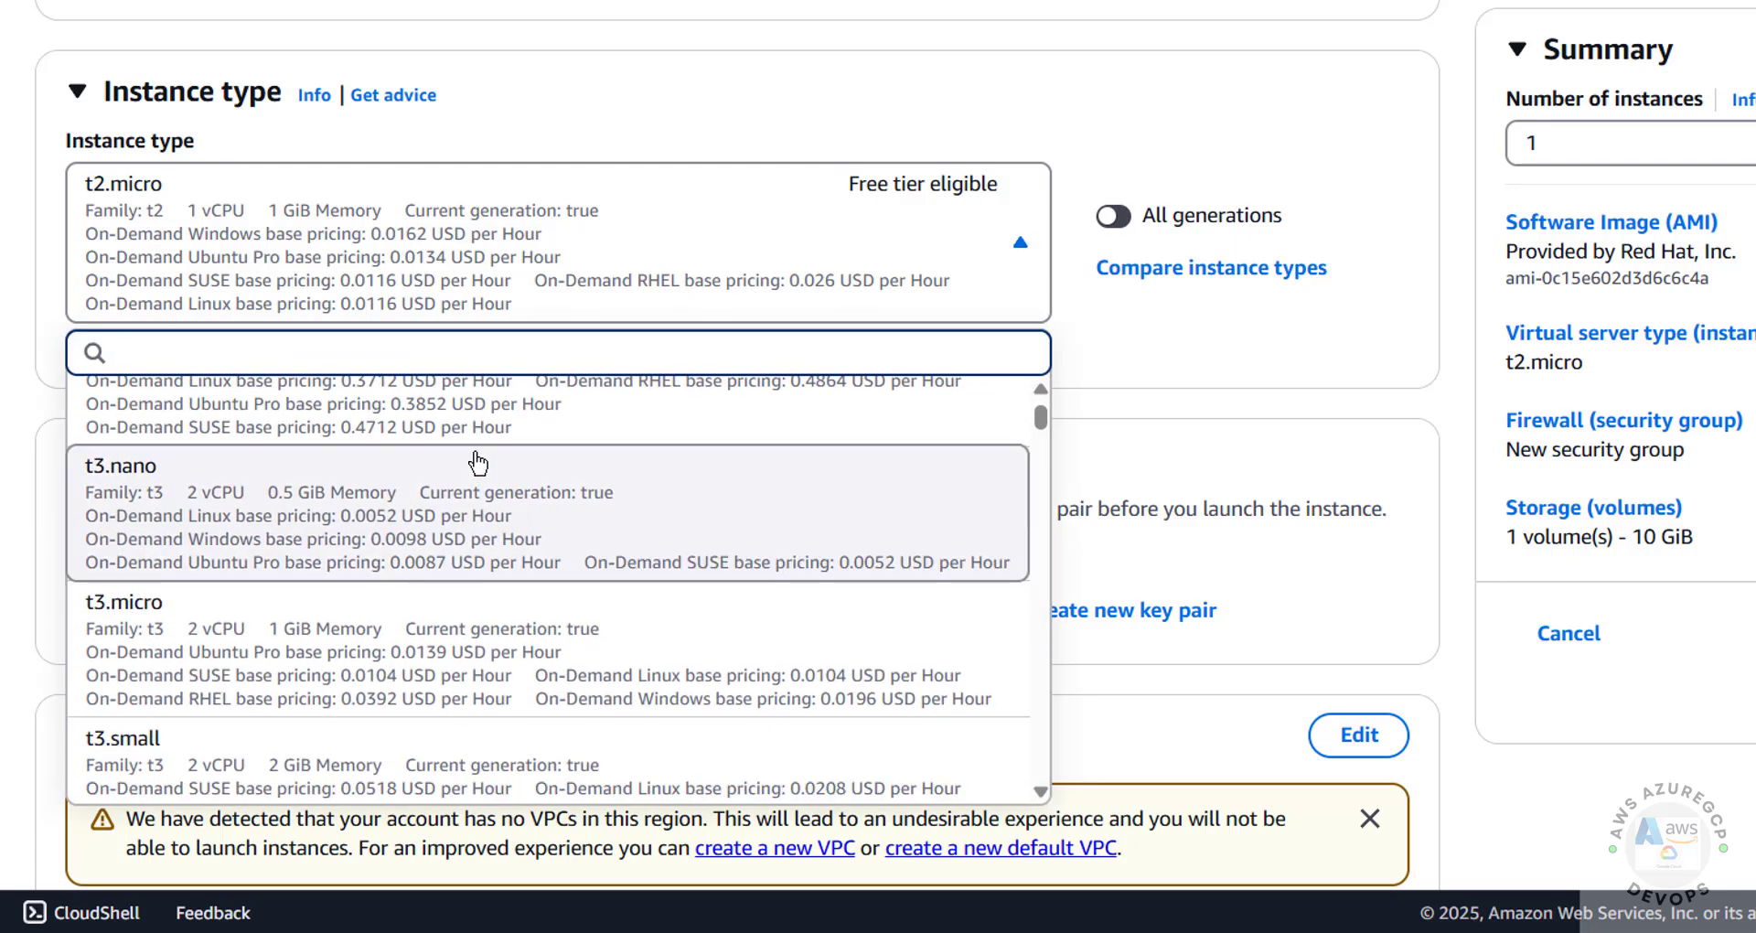
scroll(558, 531, down, 10)
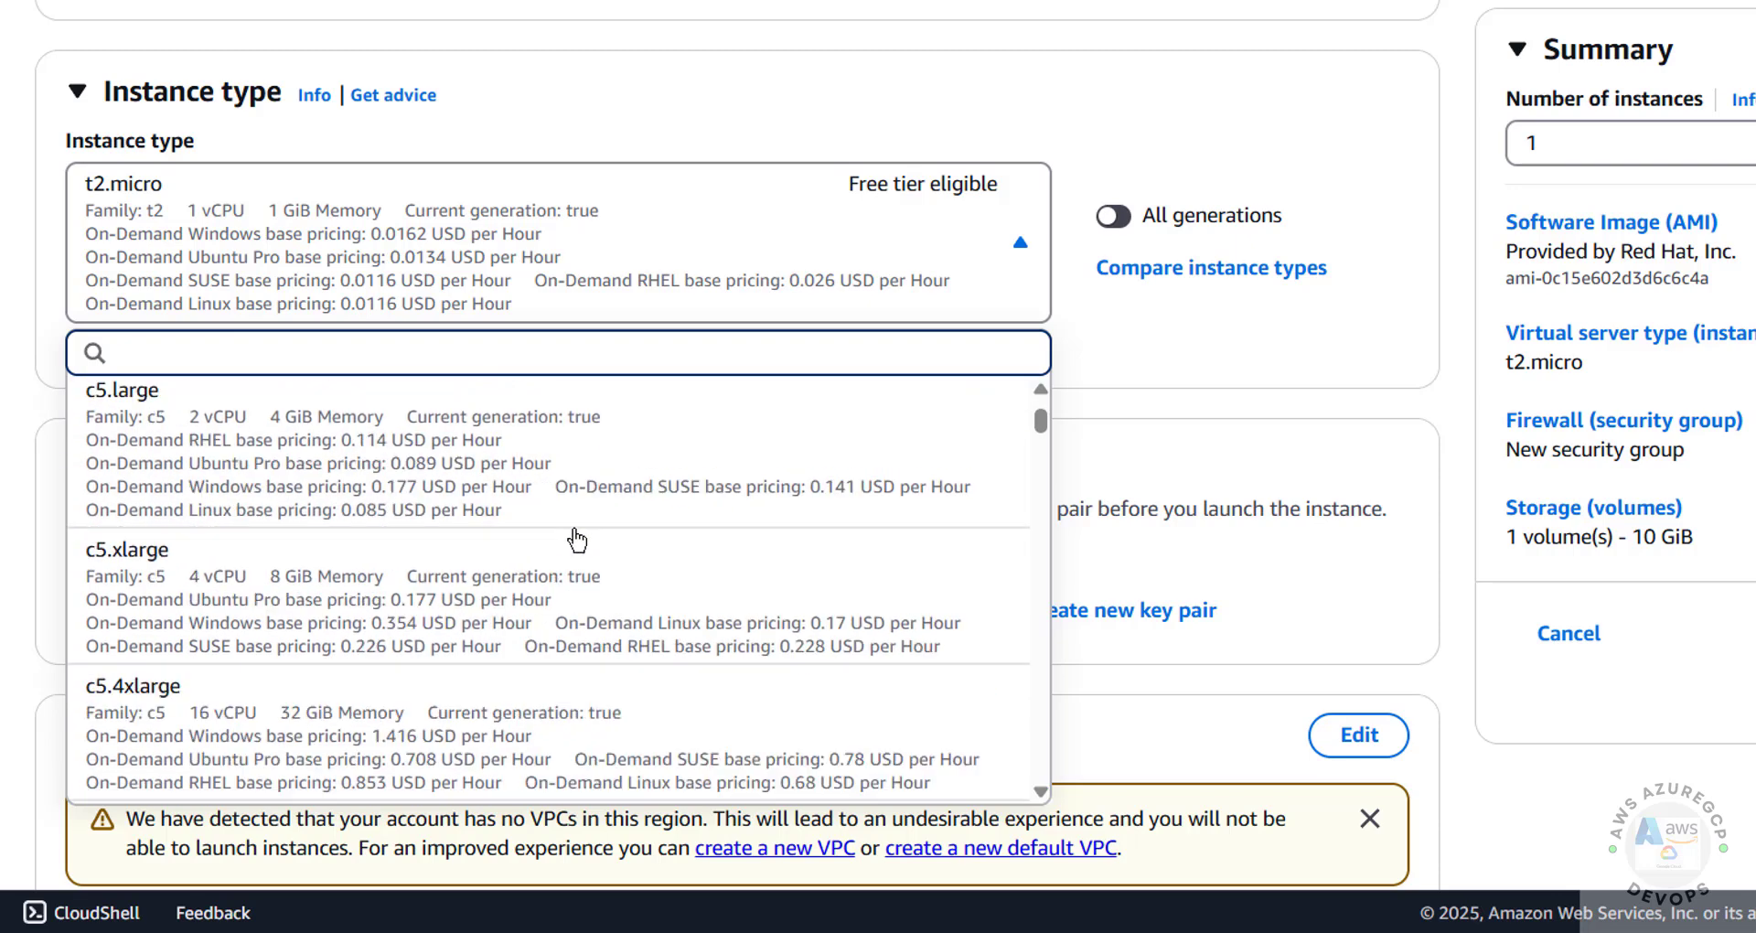
click(1084, 172)
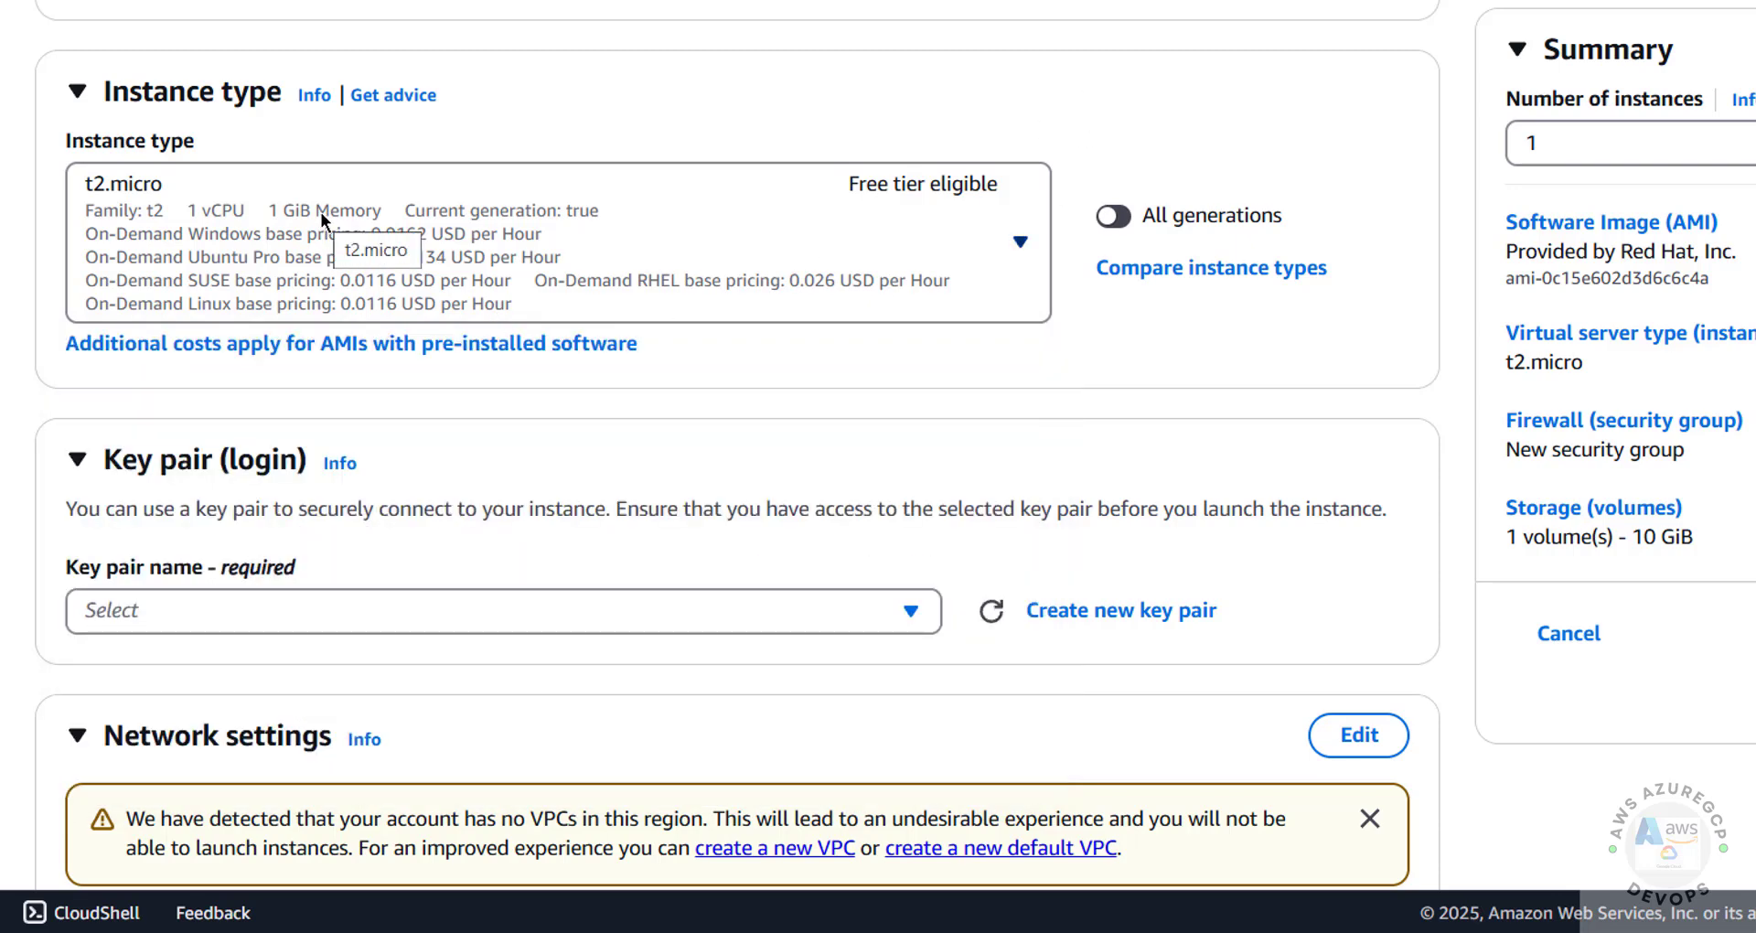
- Create an RSA key pair named awsec2rhel9 in .pem format for logging in to the instance
scroll(371, 278, down, 3)
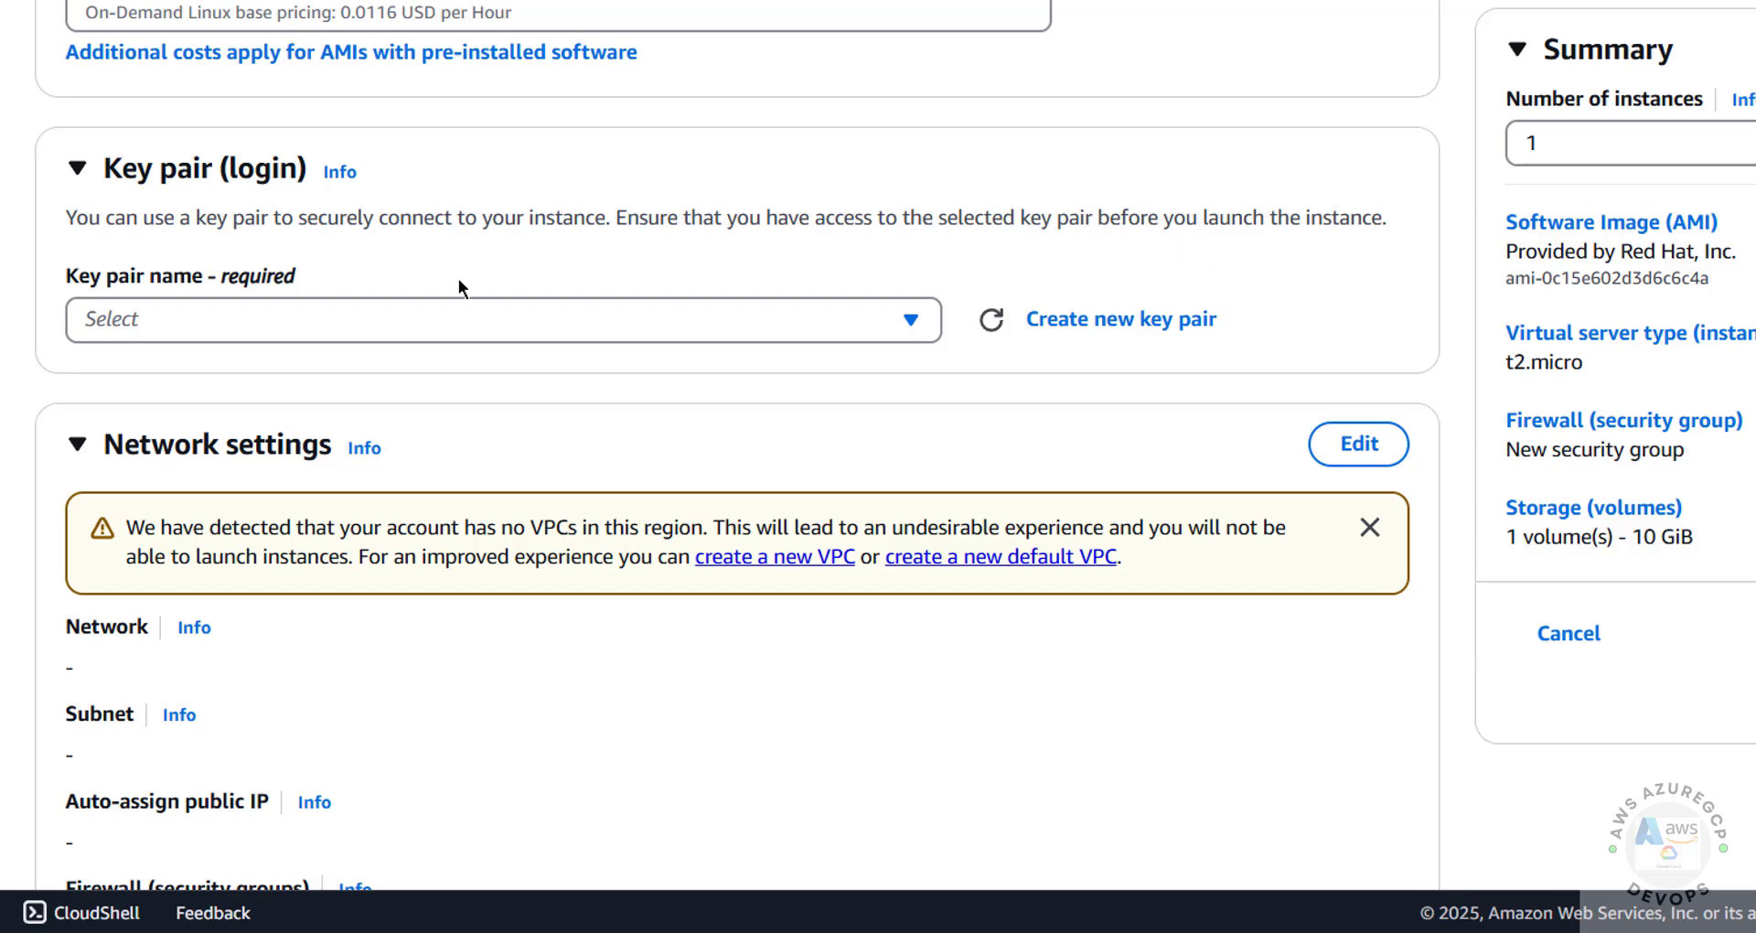
click(252, 319)
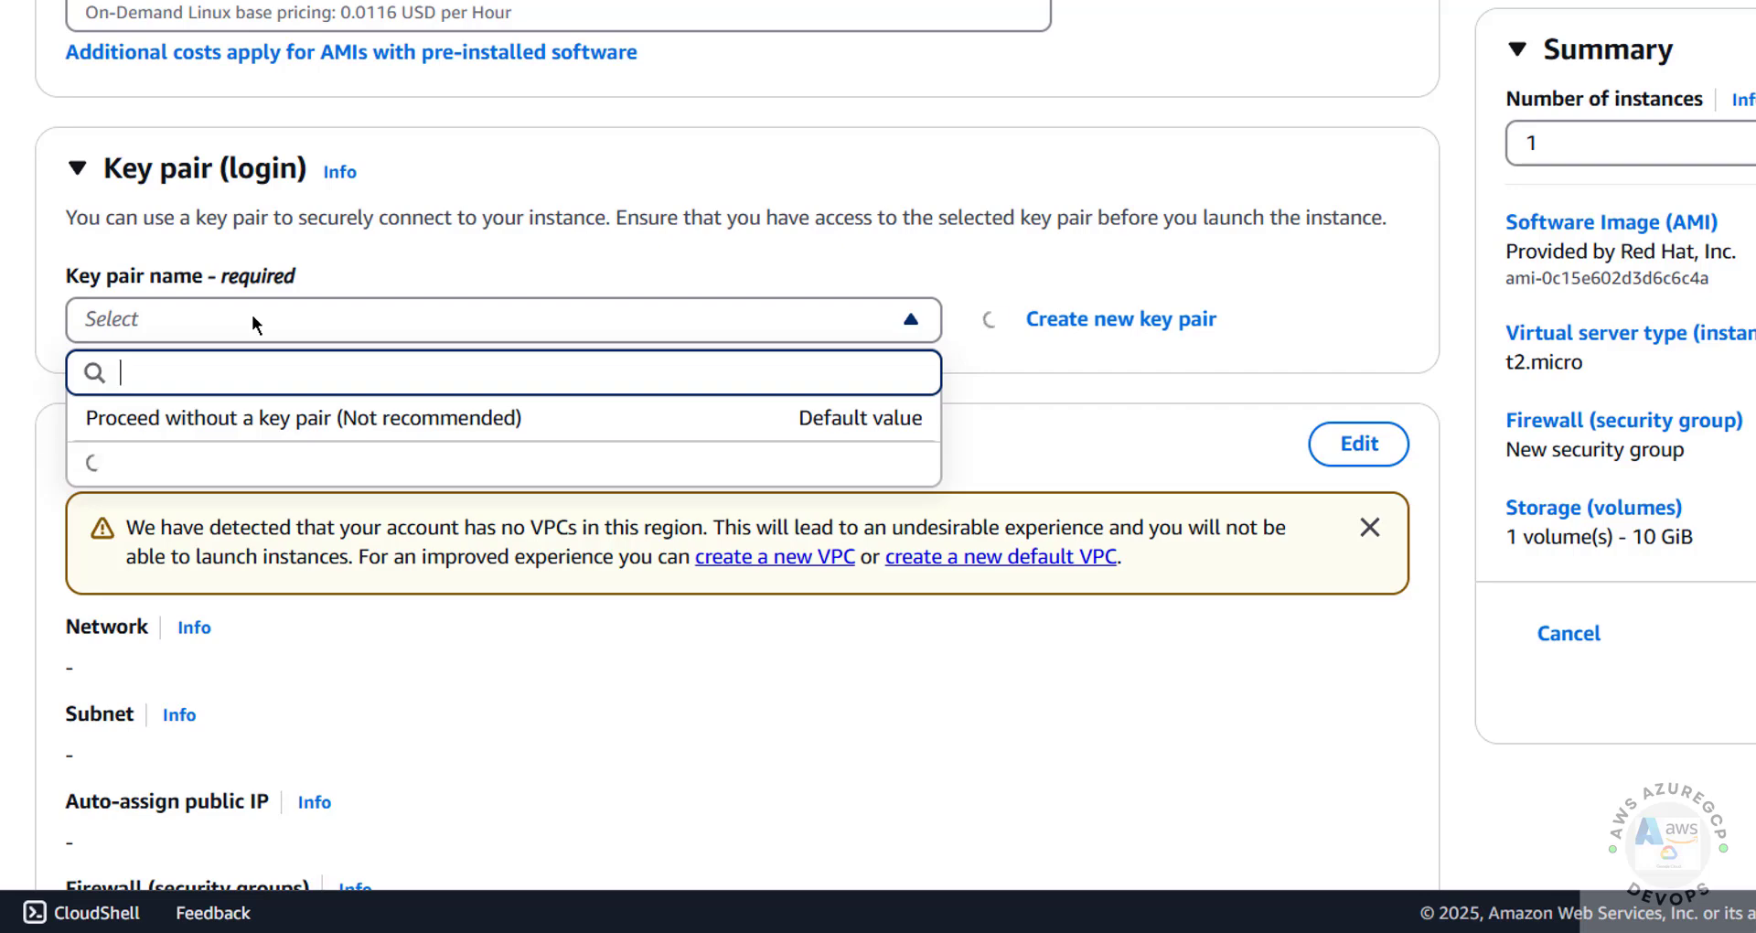
click(254, 317)
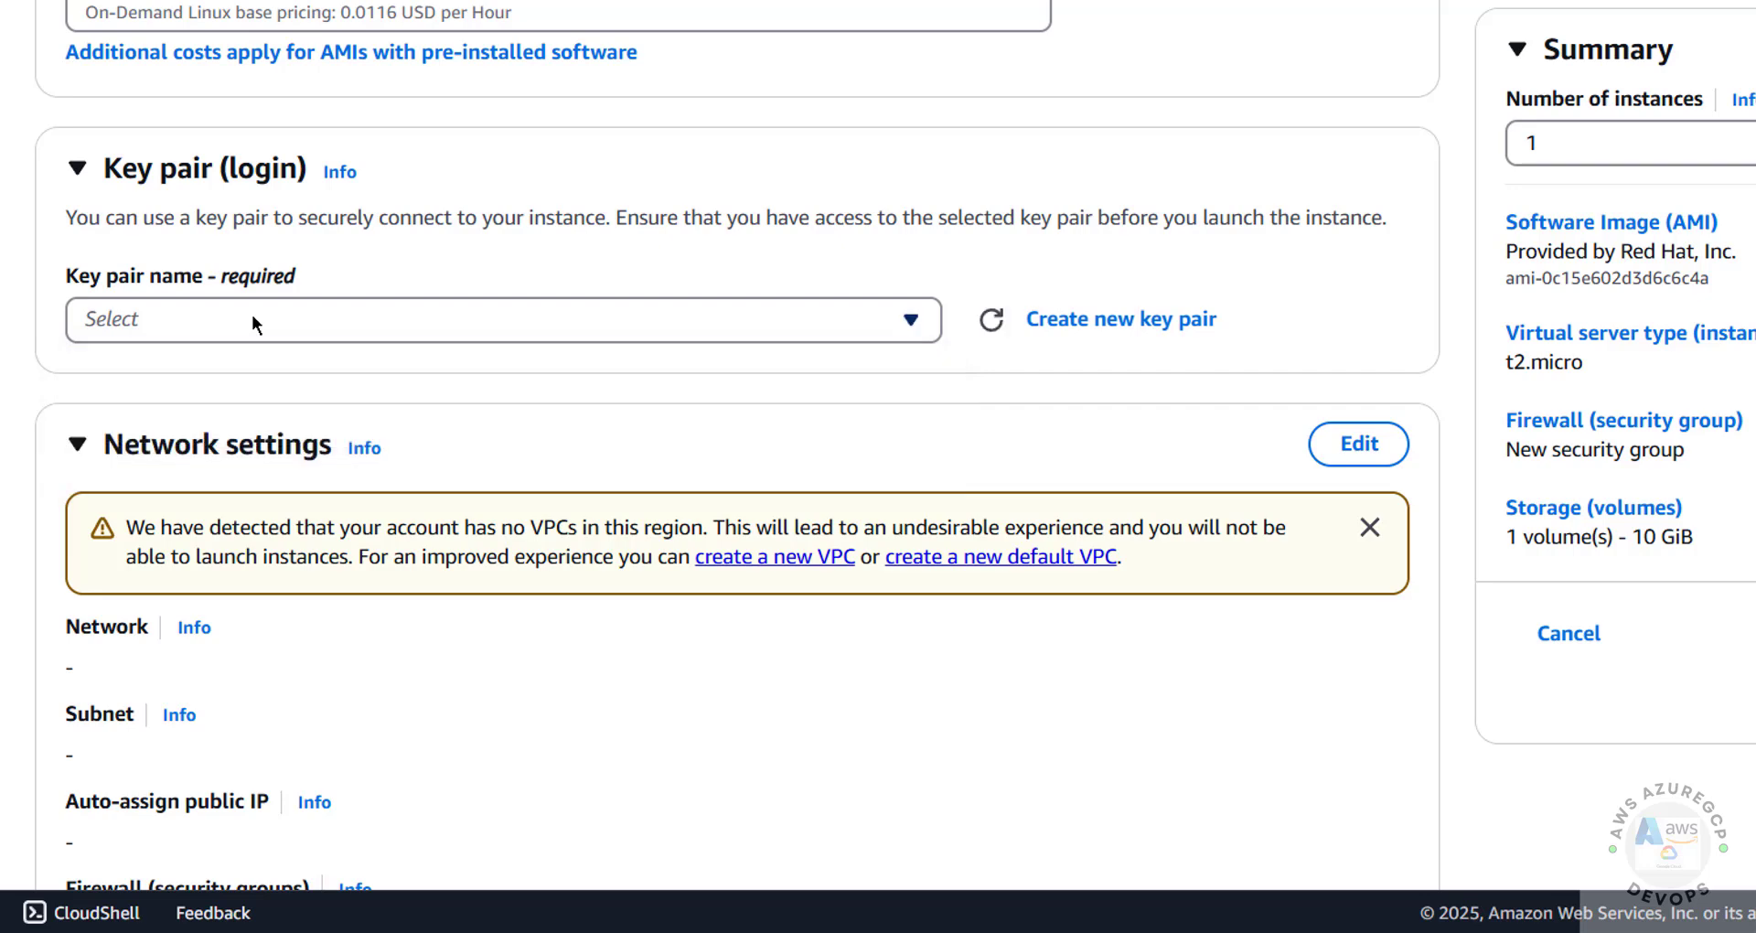
click(1140, 320)
click(869, 187)
text(awsec2rhel9)
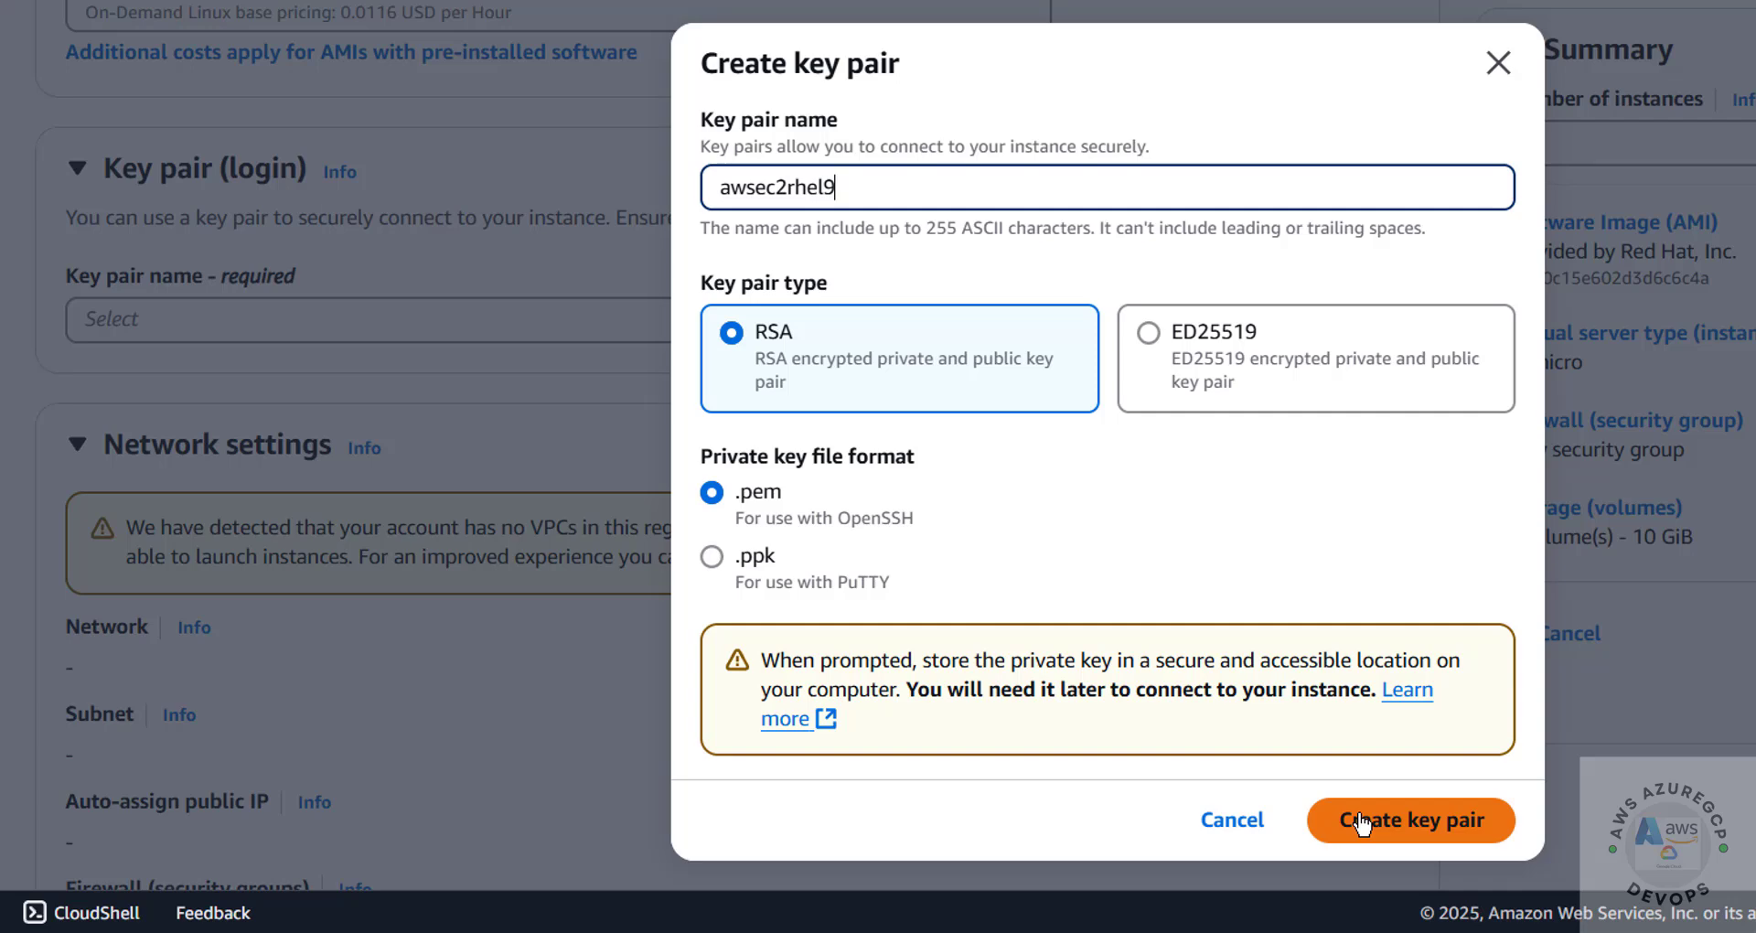
click(1449, 843)
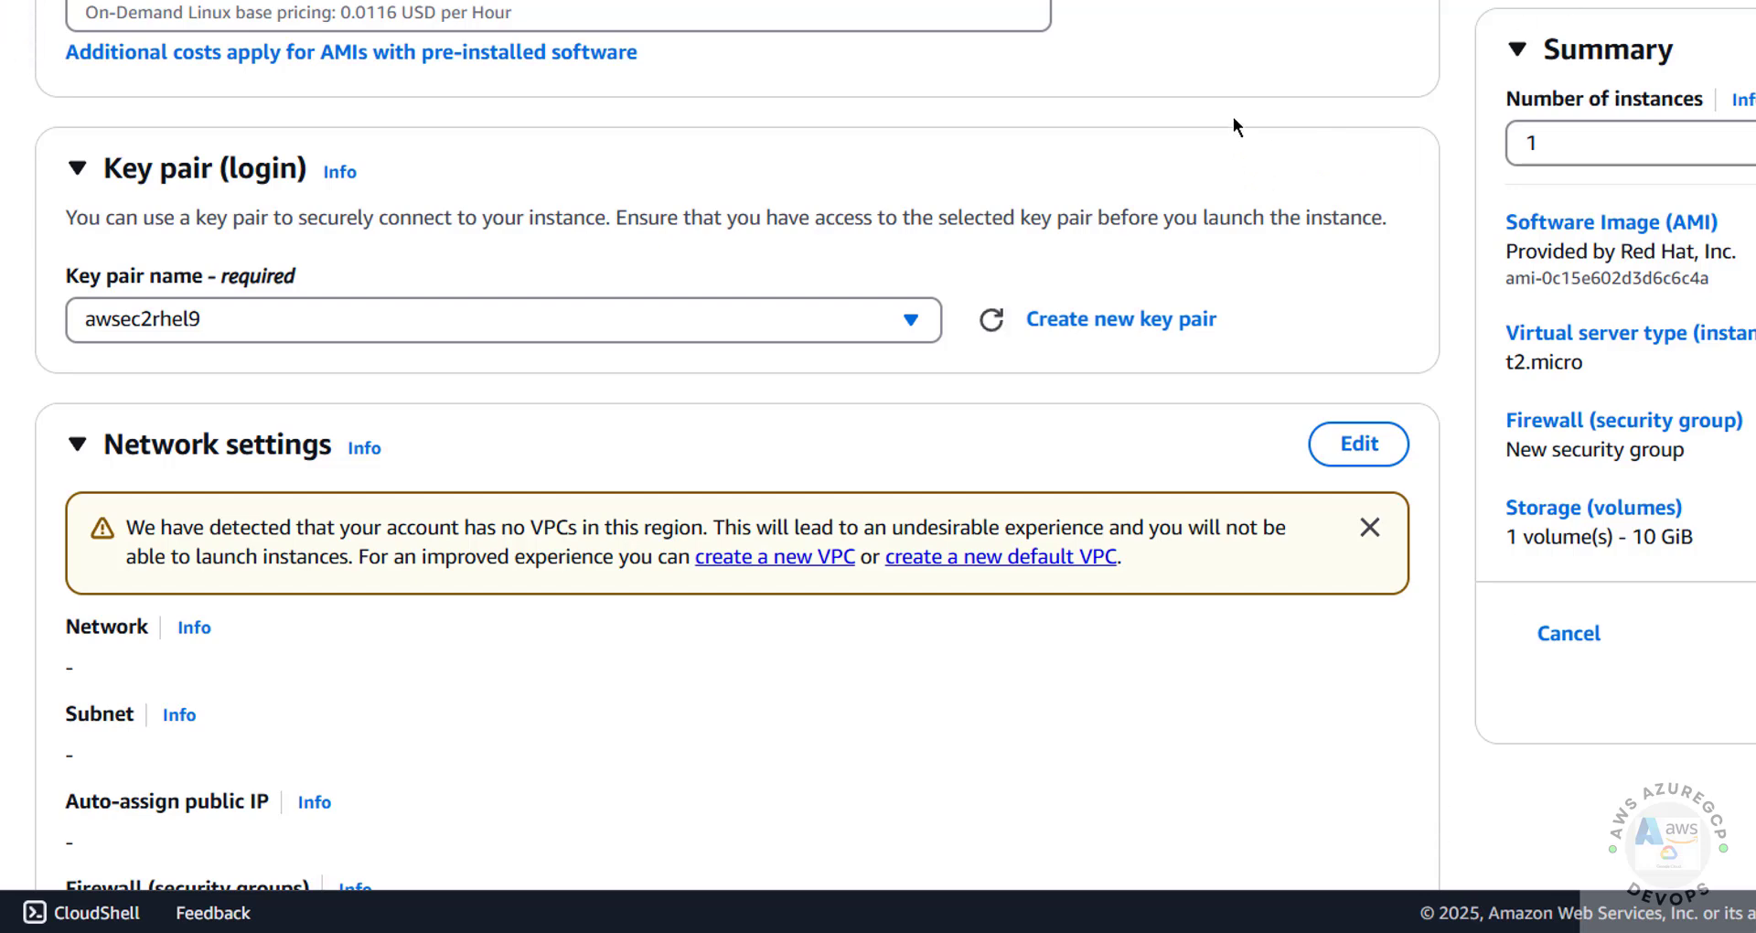
click(310, 316)
click(311, 315)
- Open the instance's network settings for editing and check the VPC and subnet choices
scroll(311, 316, down, 3)
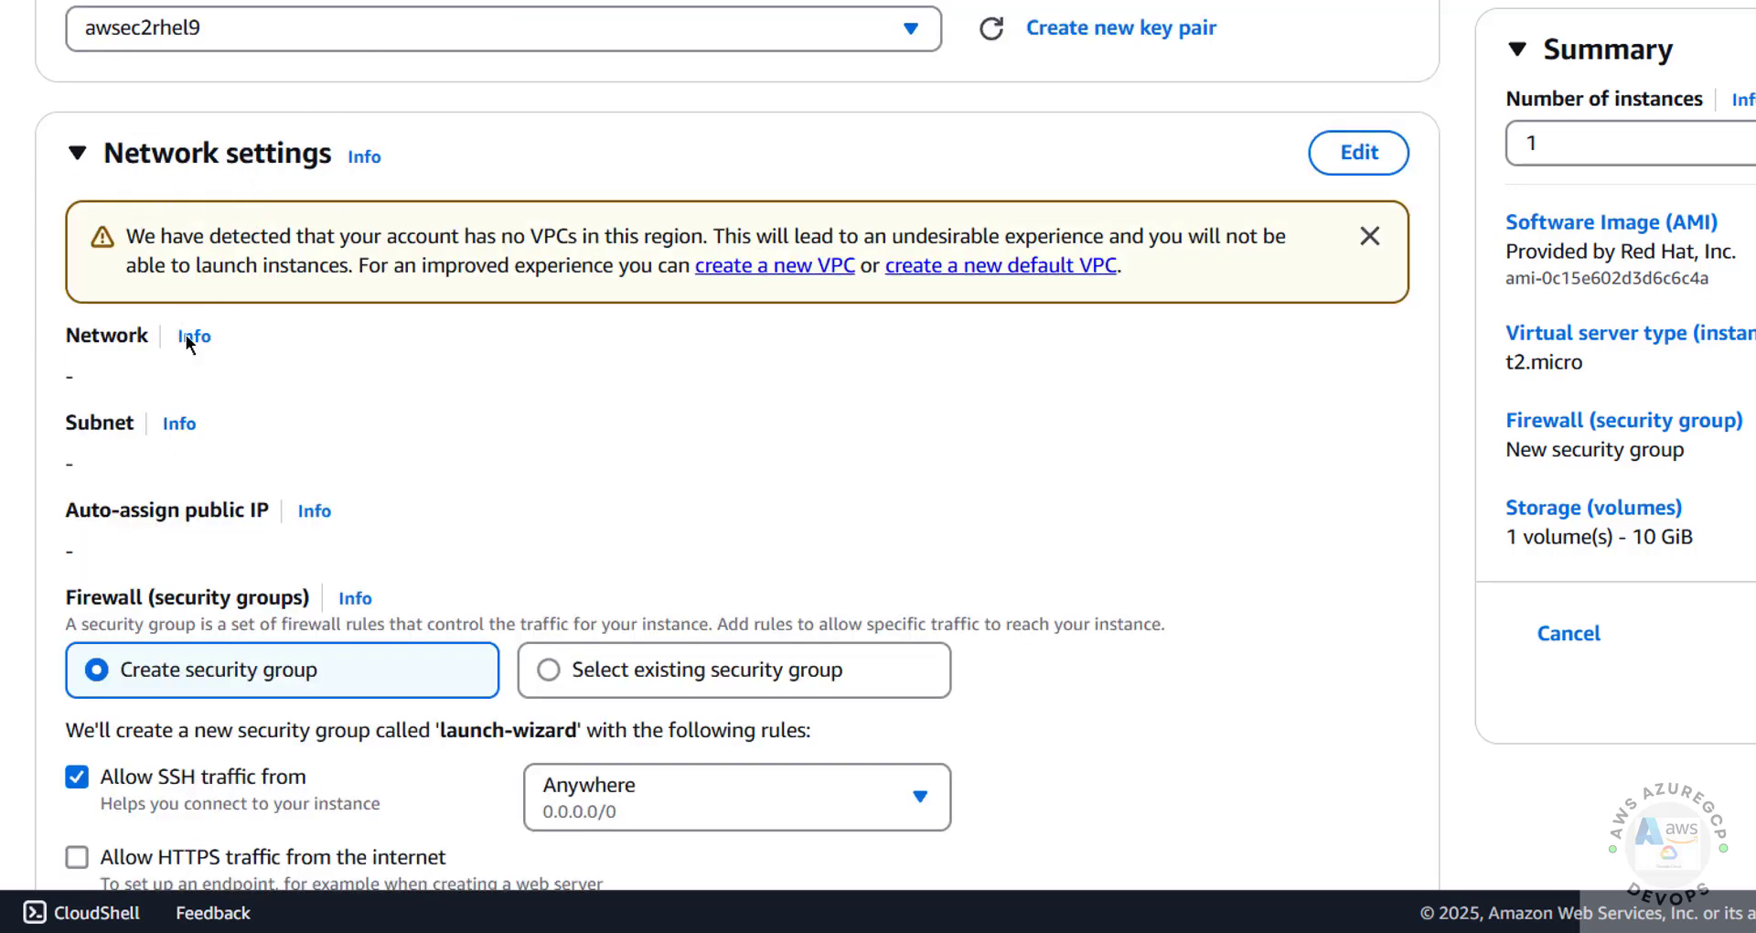
click(1352, 173)
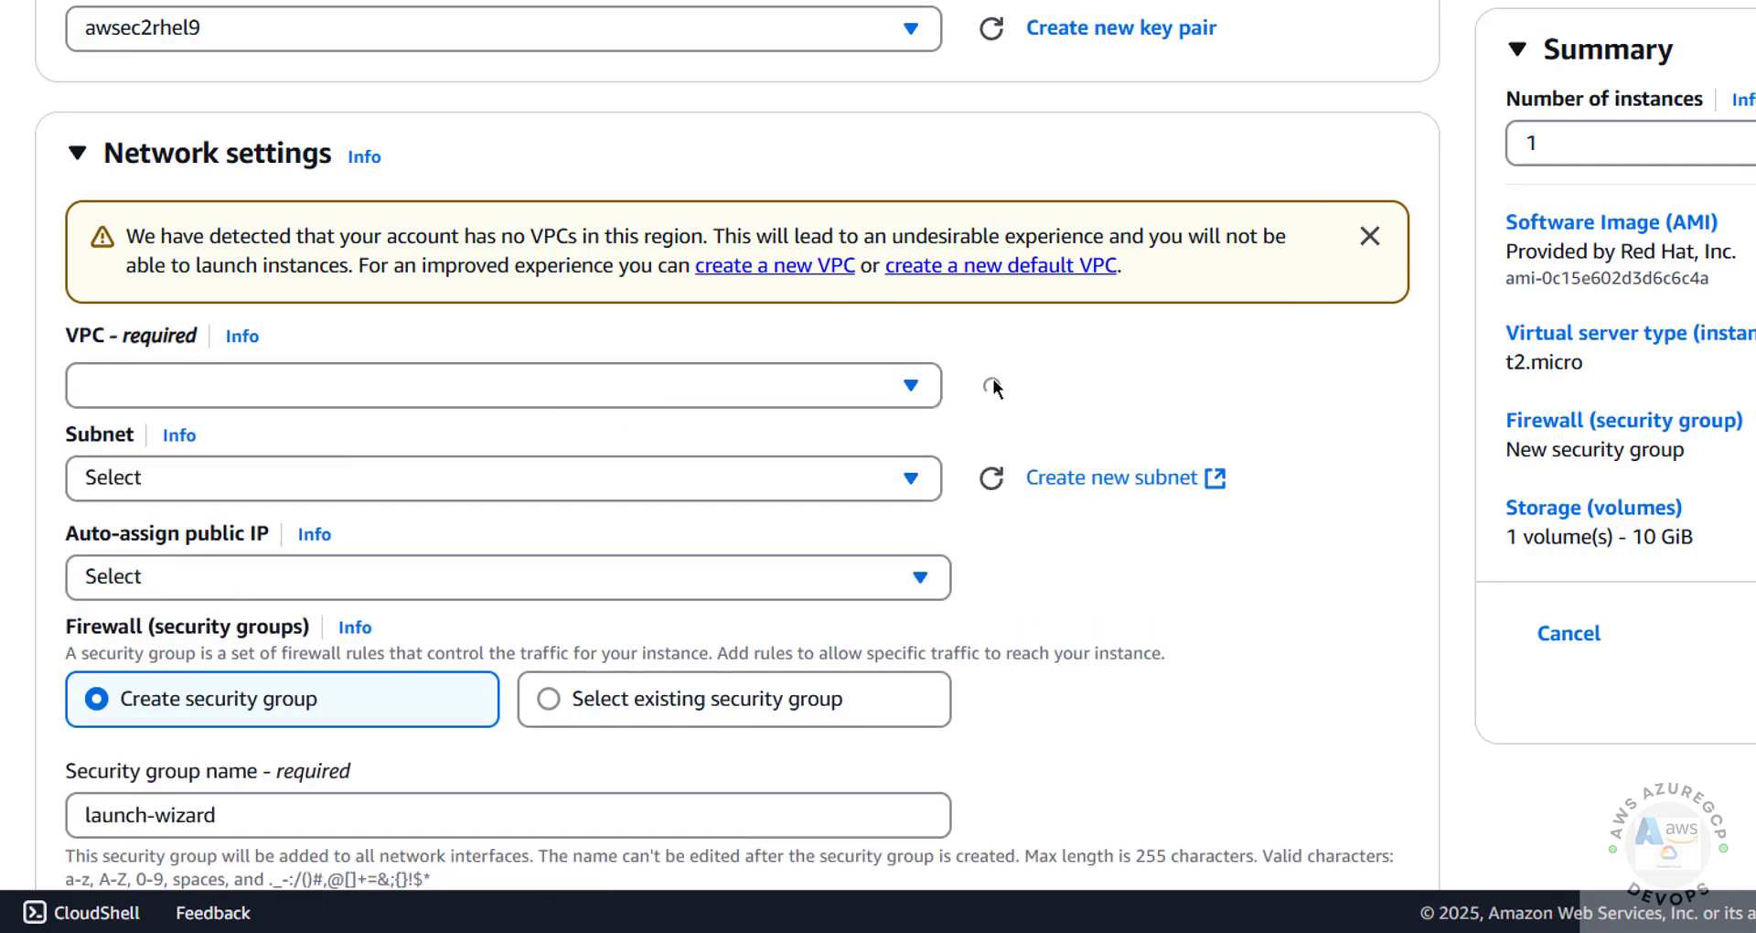
click(871, 395)
click(1223, 347)
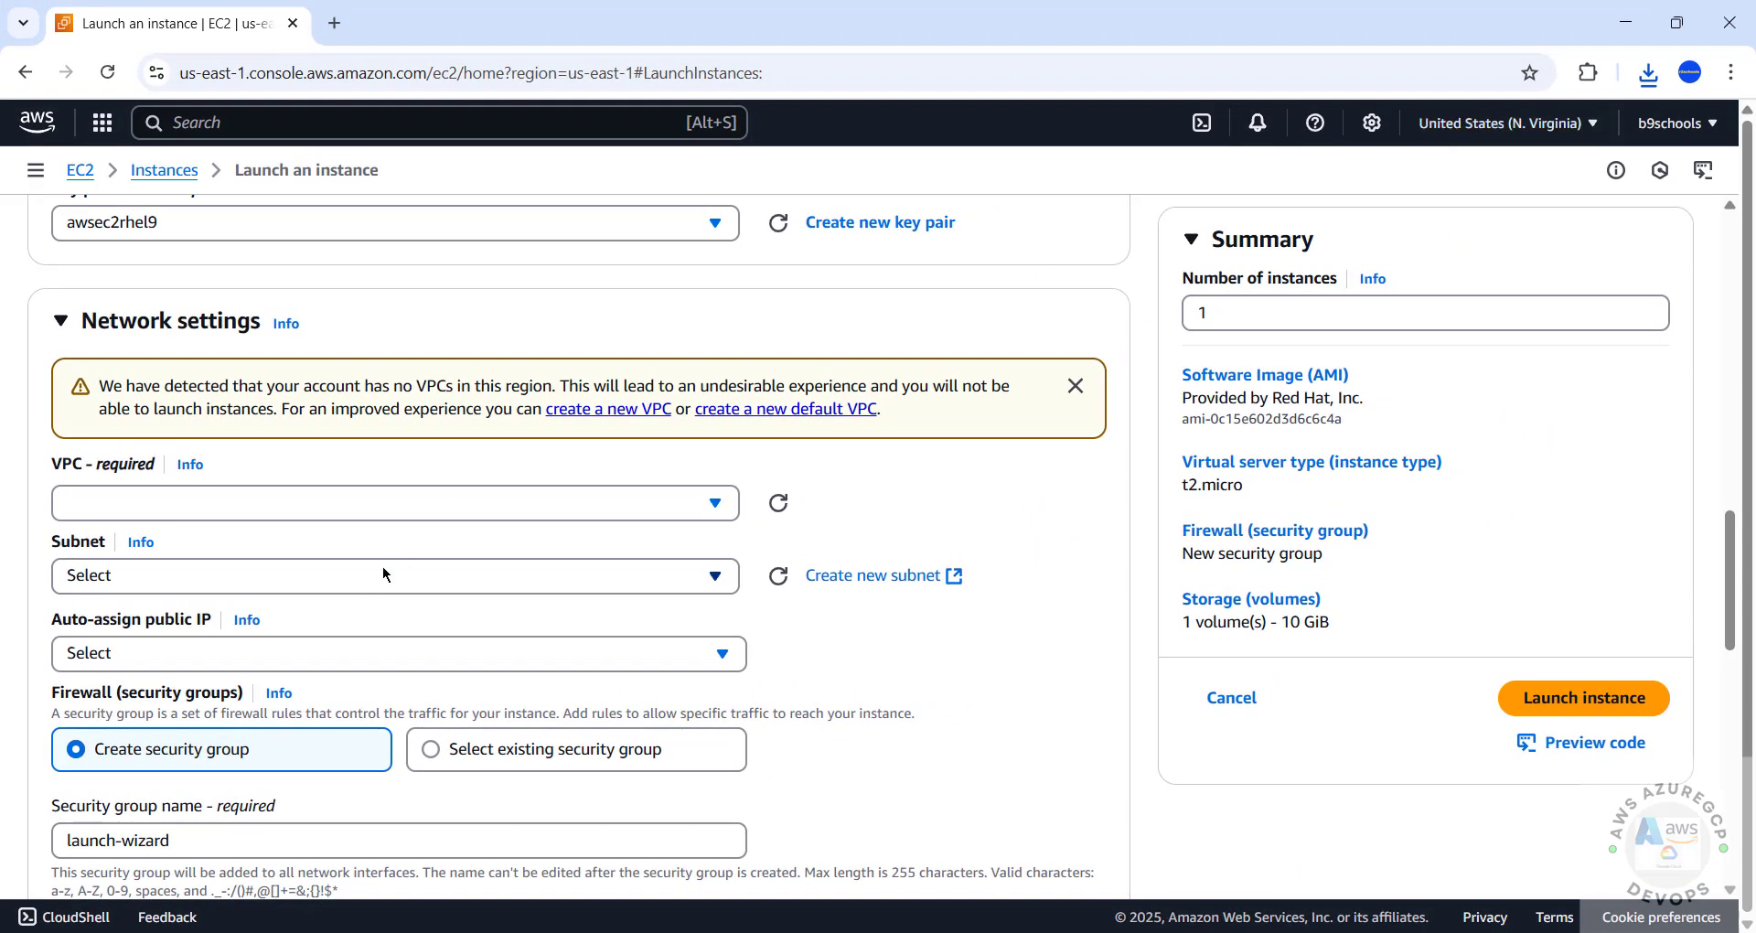
click(494, 574)
click(455, 576)
- Find the VPC service and open its console in a separate browser tab
click(268, 123)
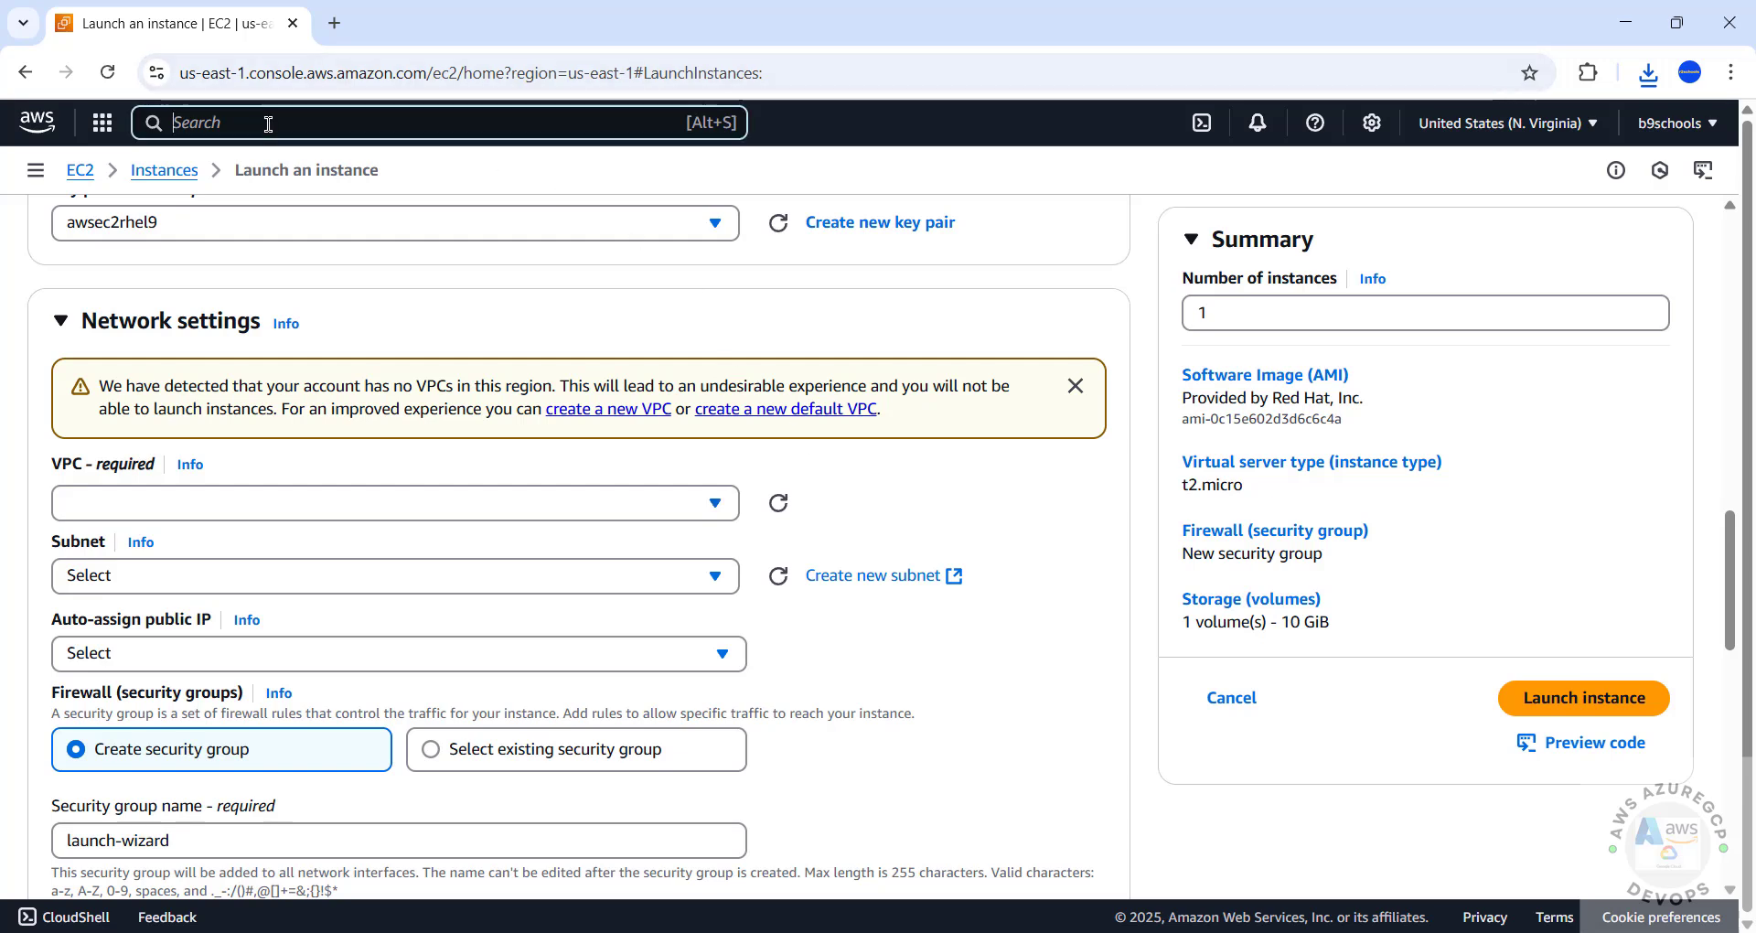
text(vpc)
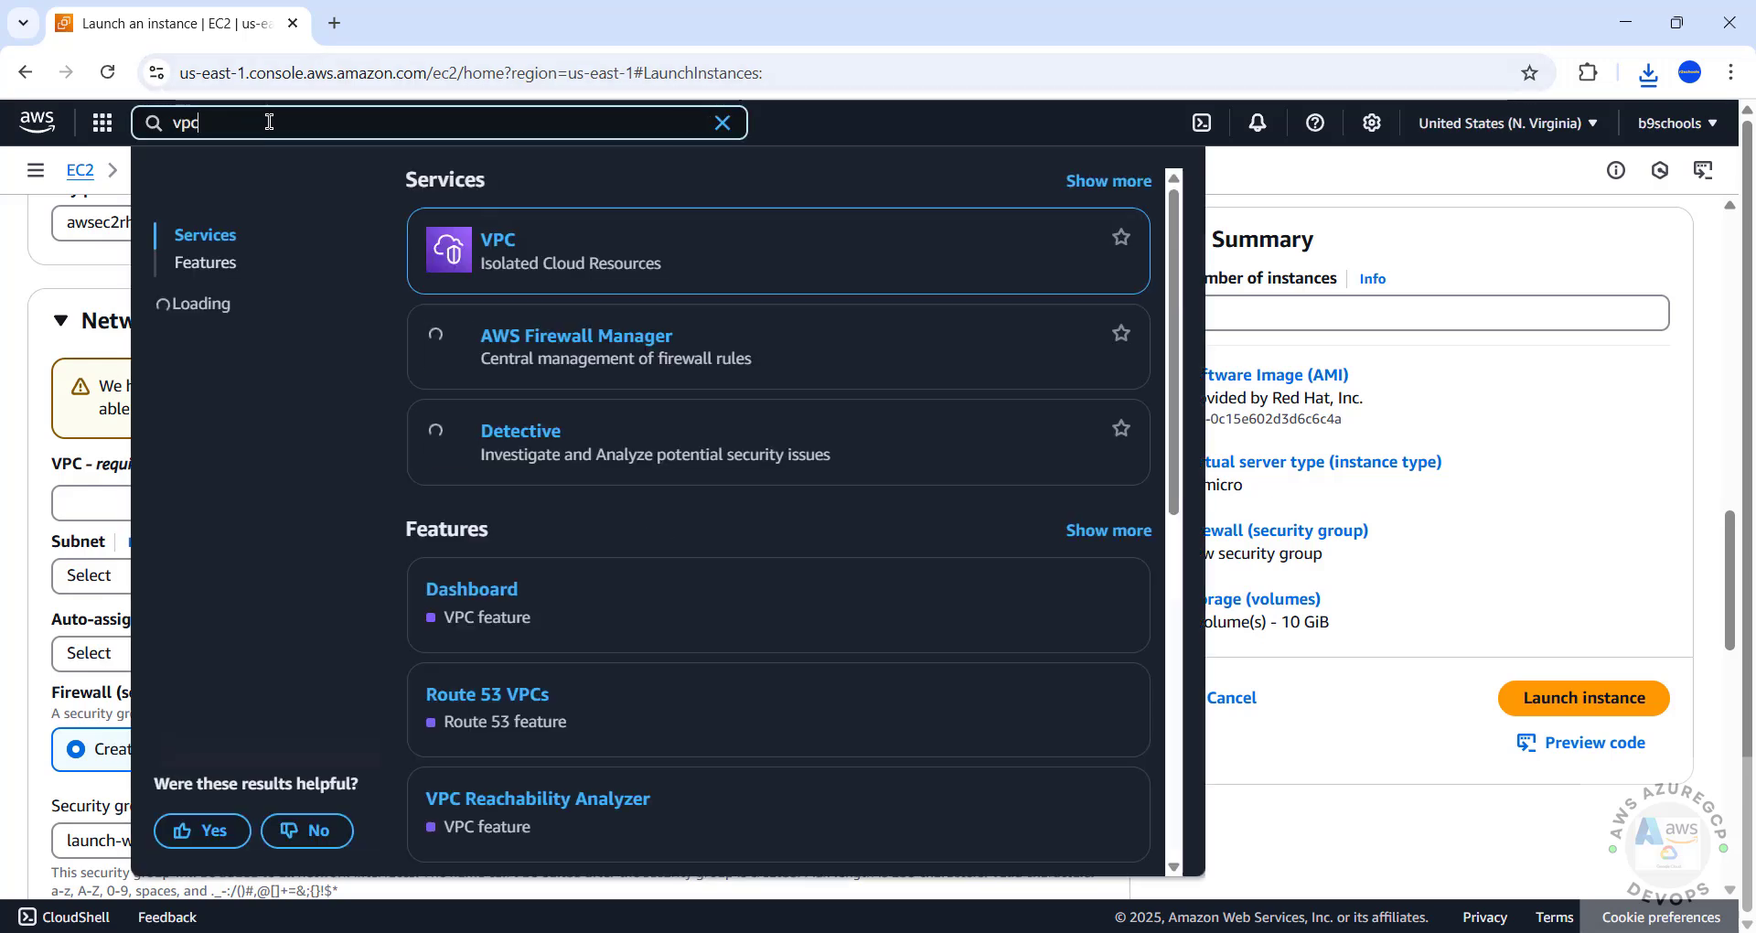
right_click(501, 260)
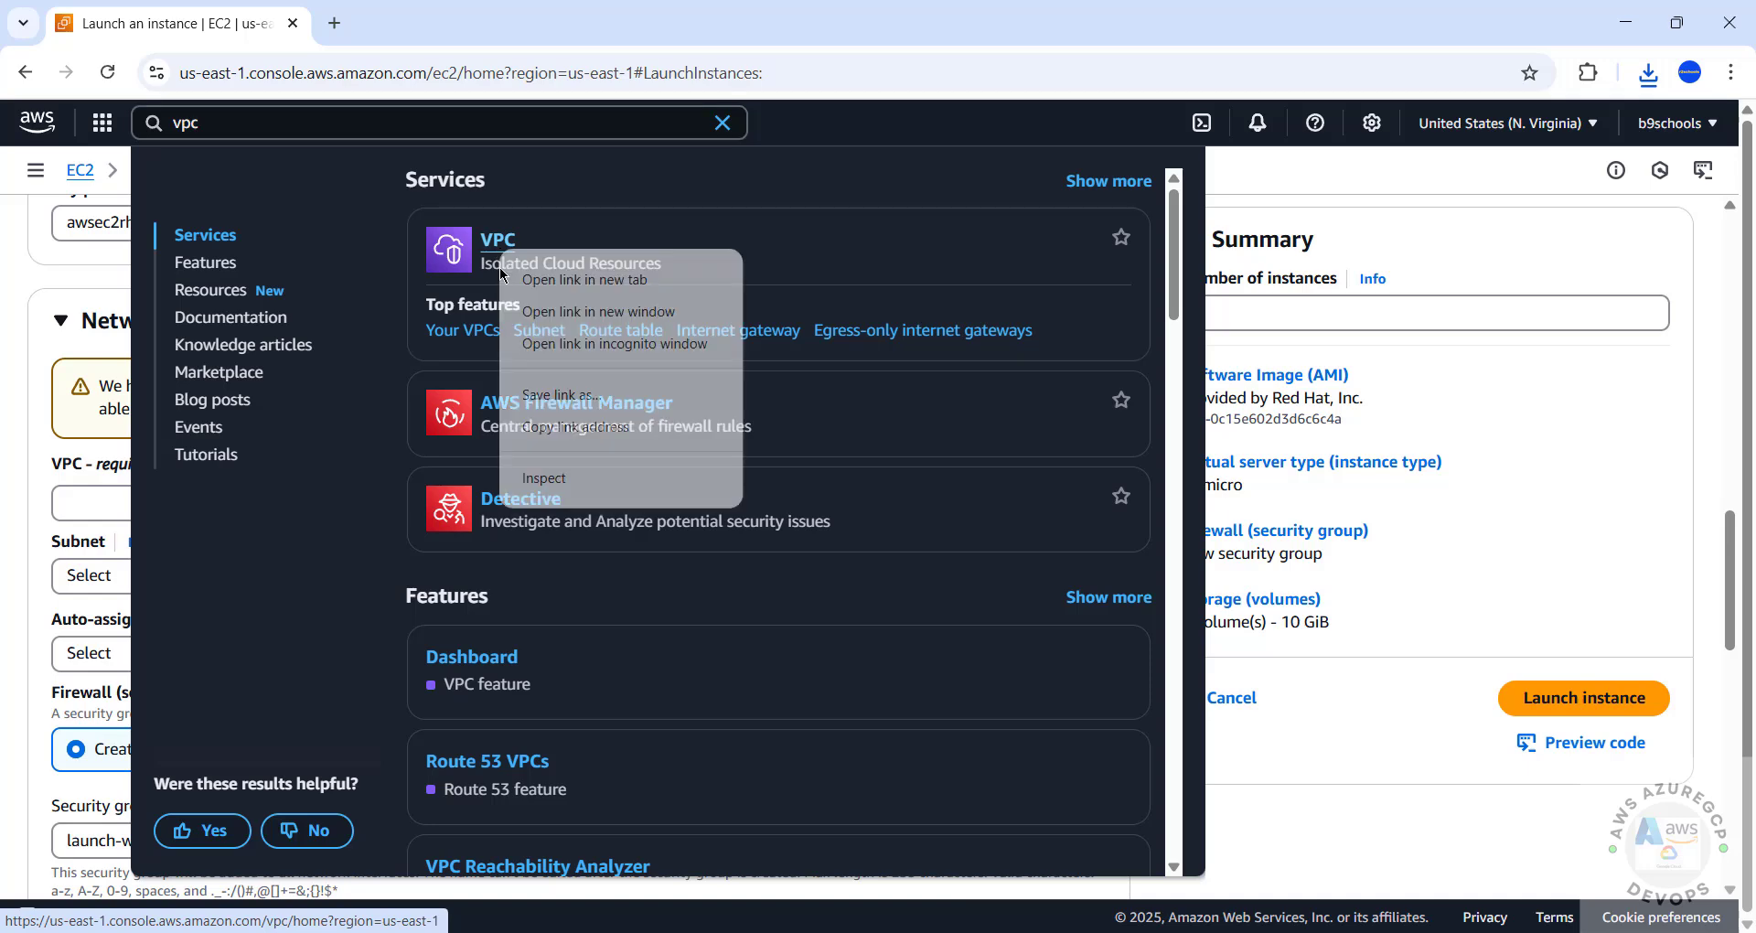
click(562, 281)
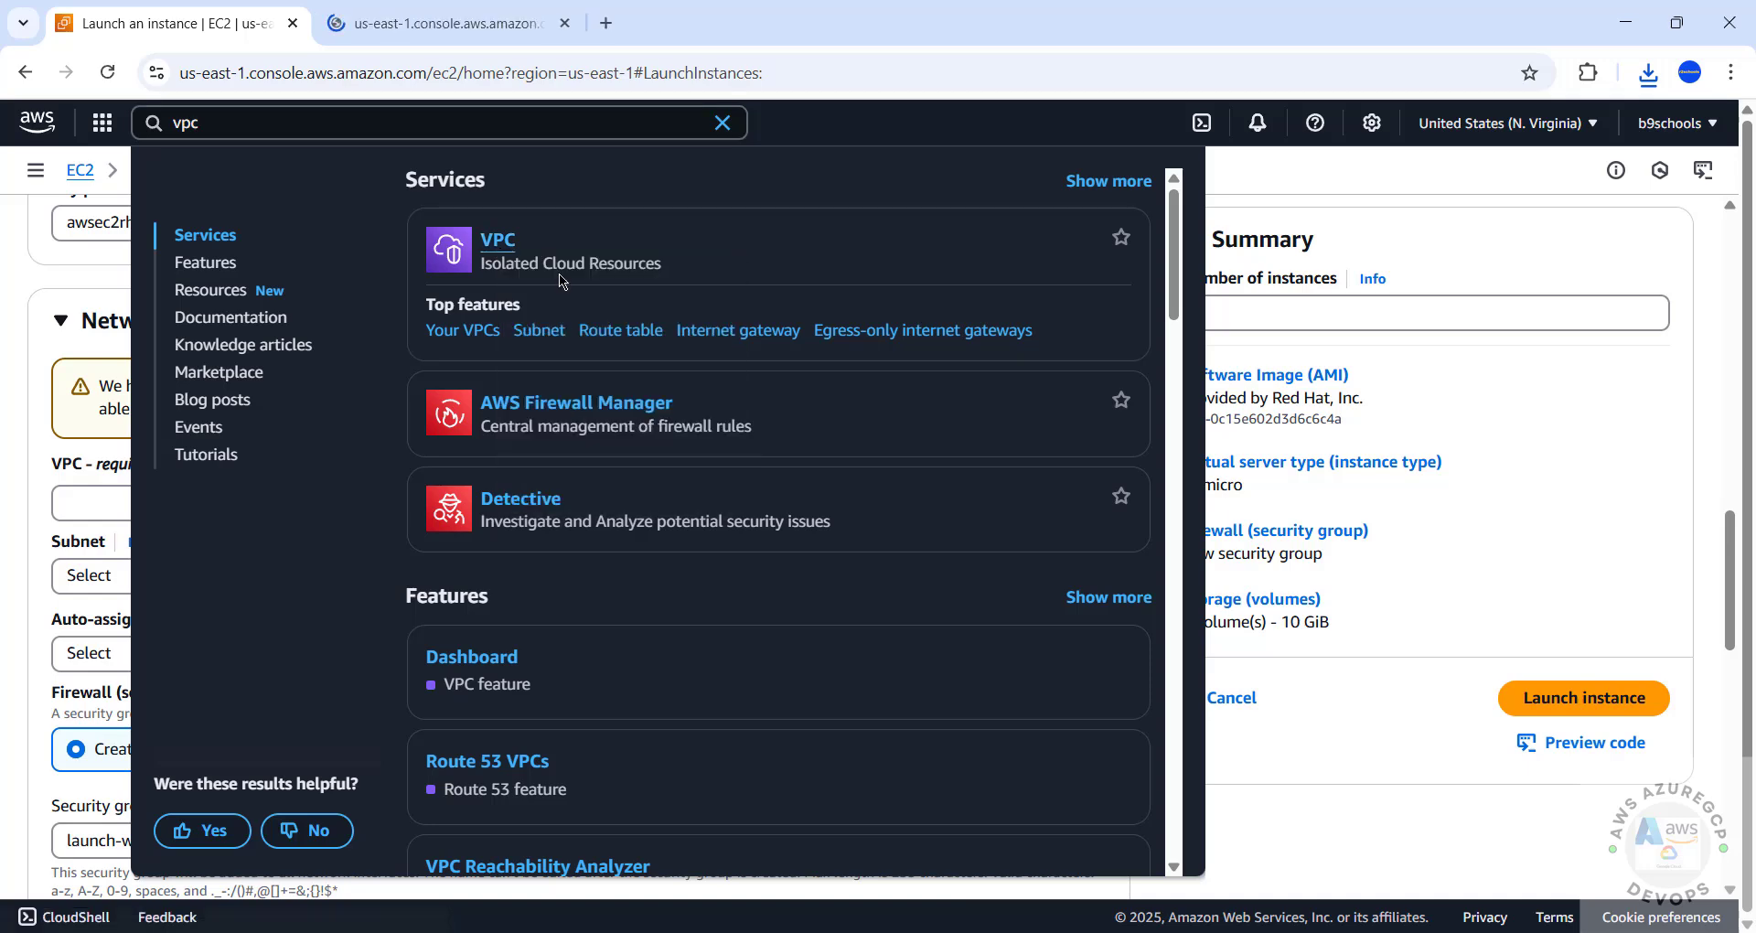
click(722, 122)
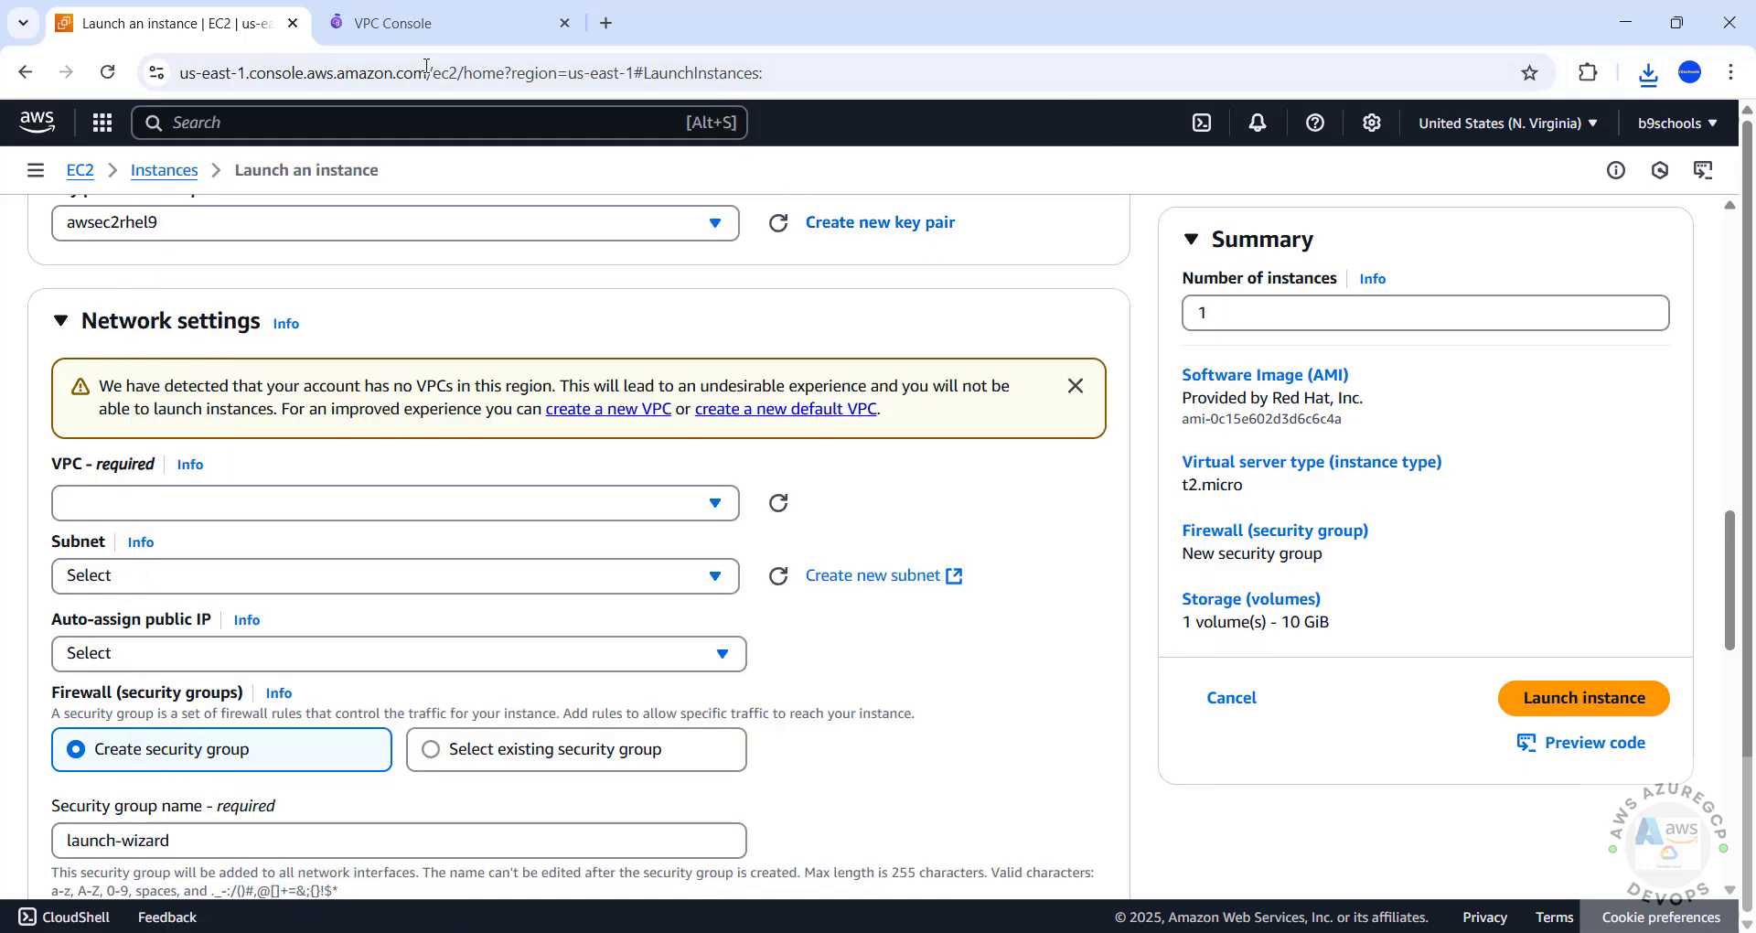
click(439, 11)
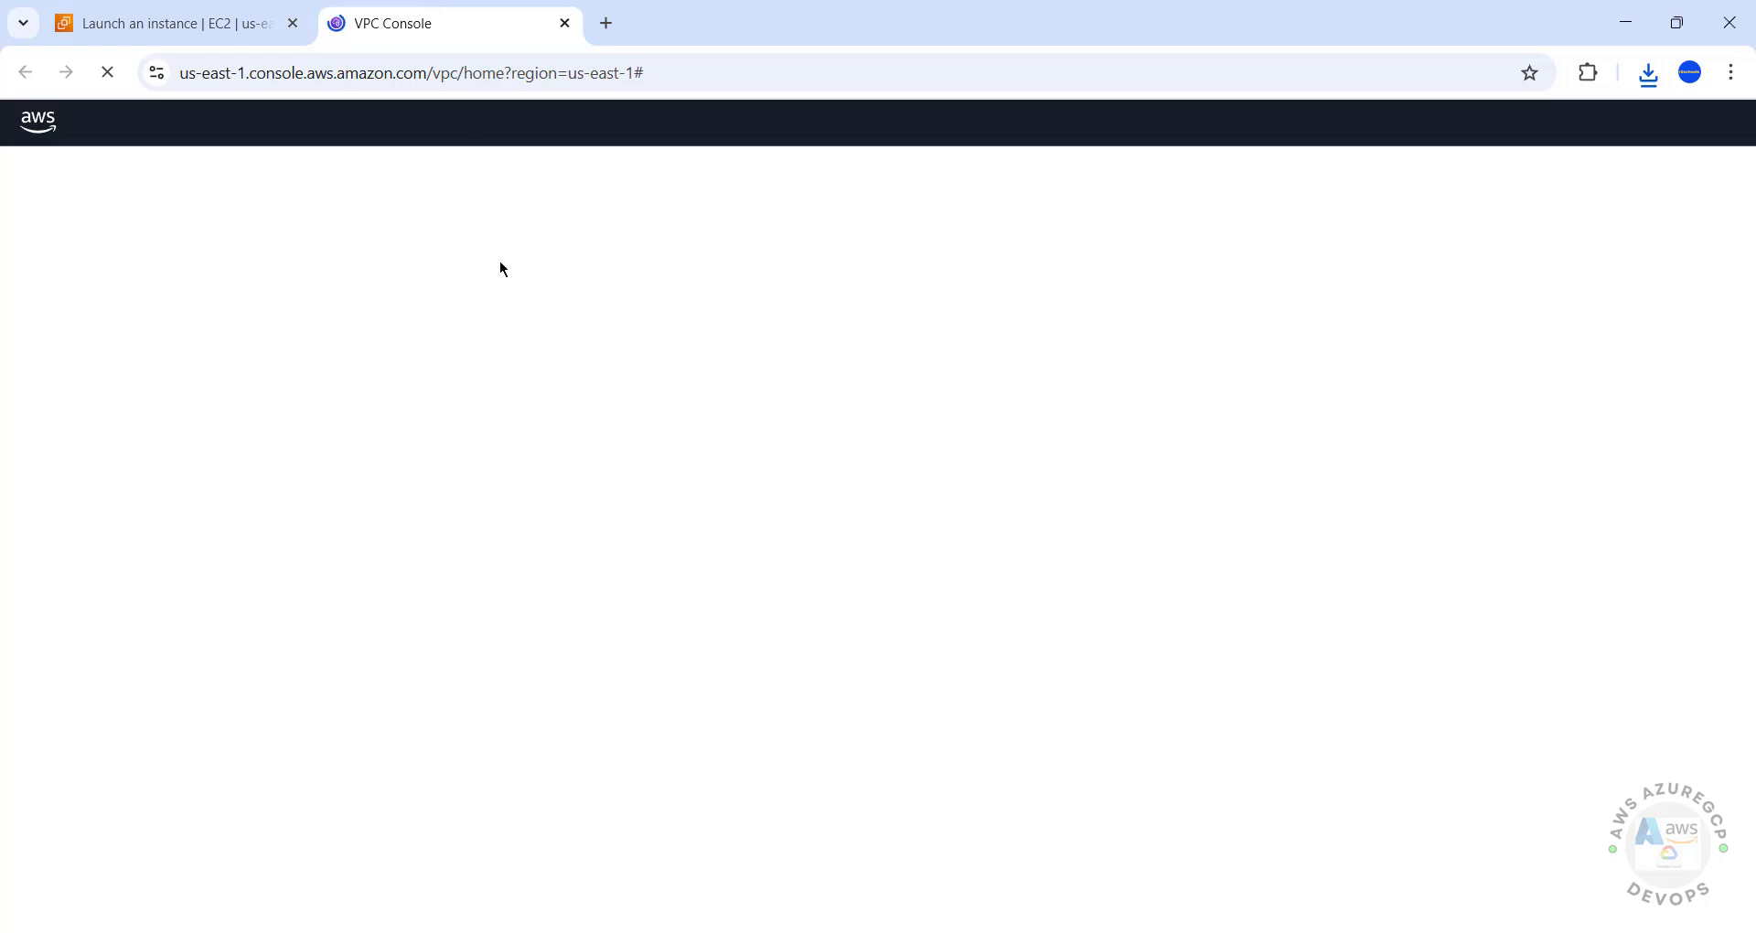
- Compare the region selected on the instance launch page with the one in the VPC console
click(236, 35)
click(1546, 133)
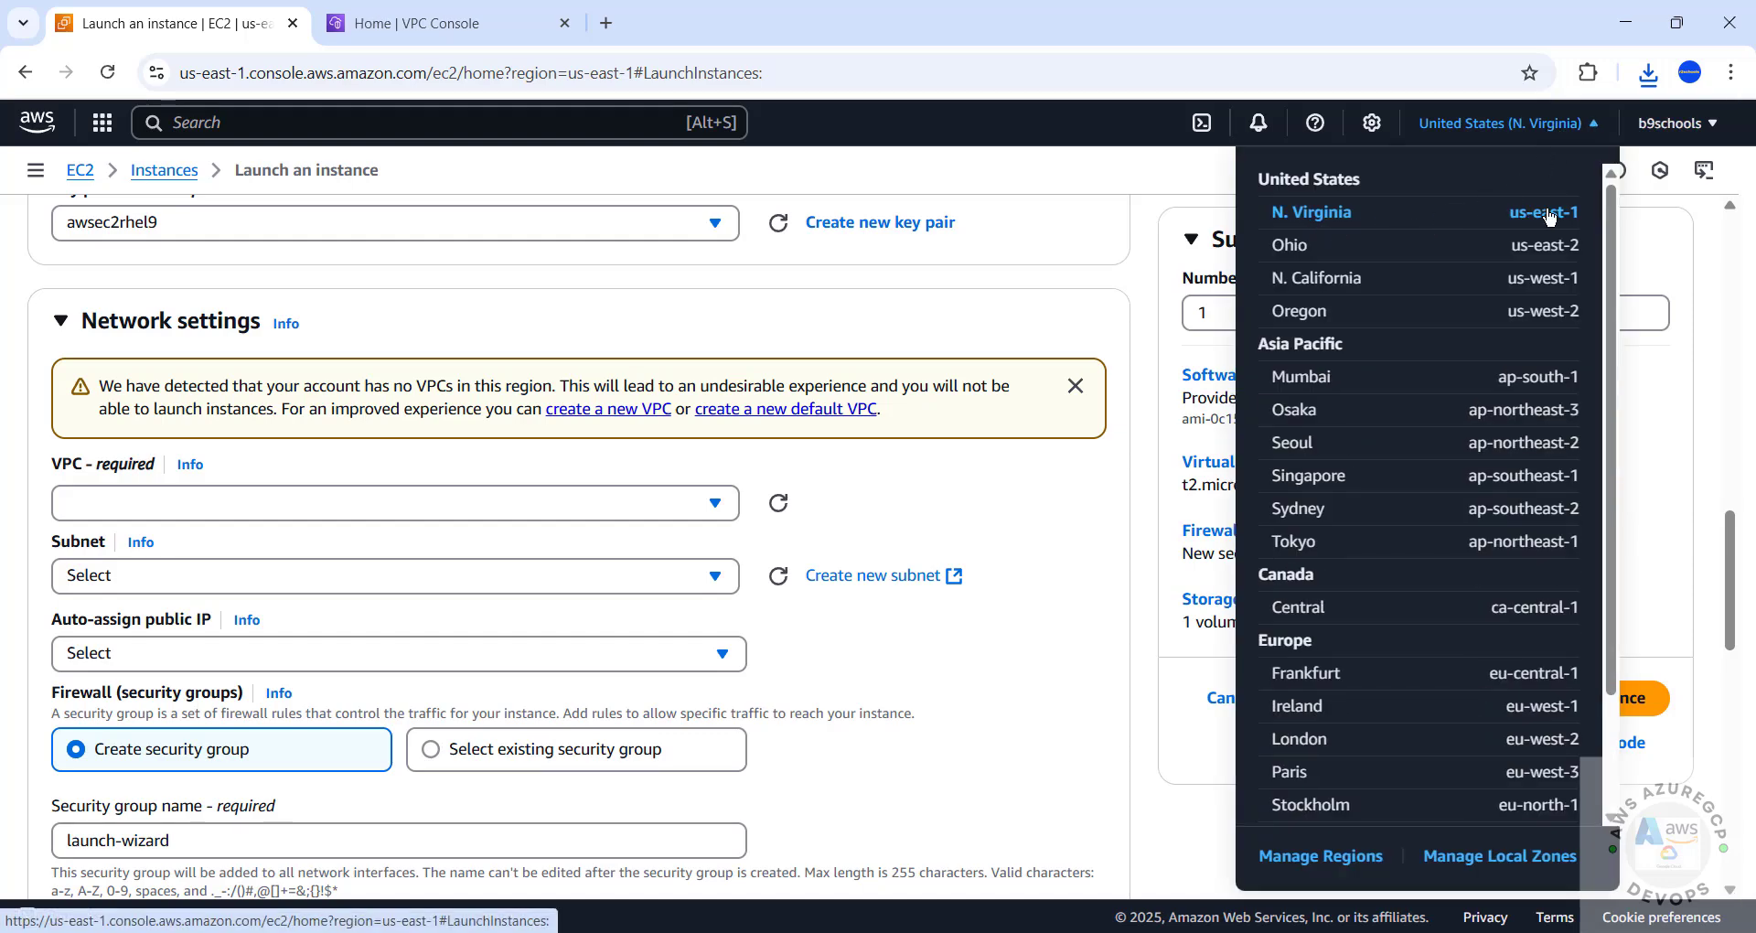
click(448, 23)
click(1493, 126)
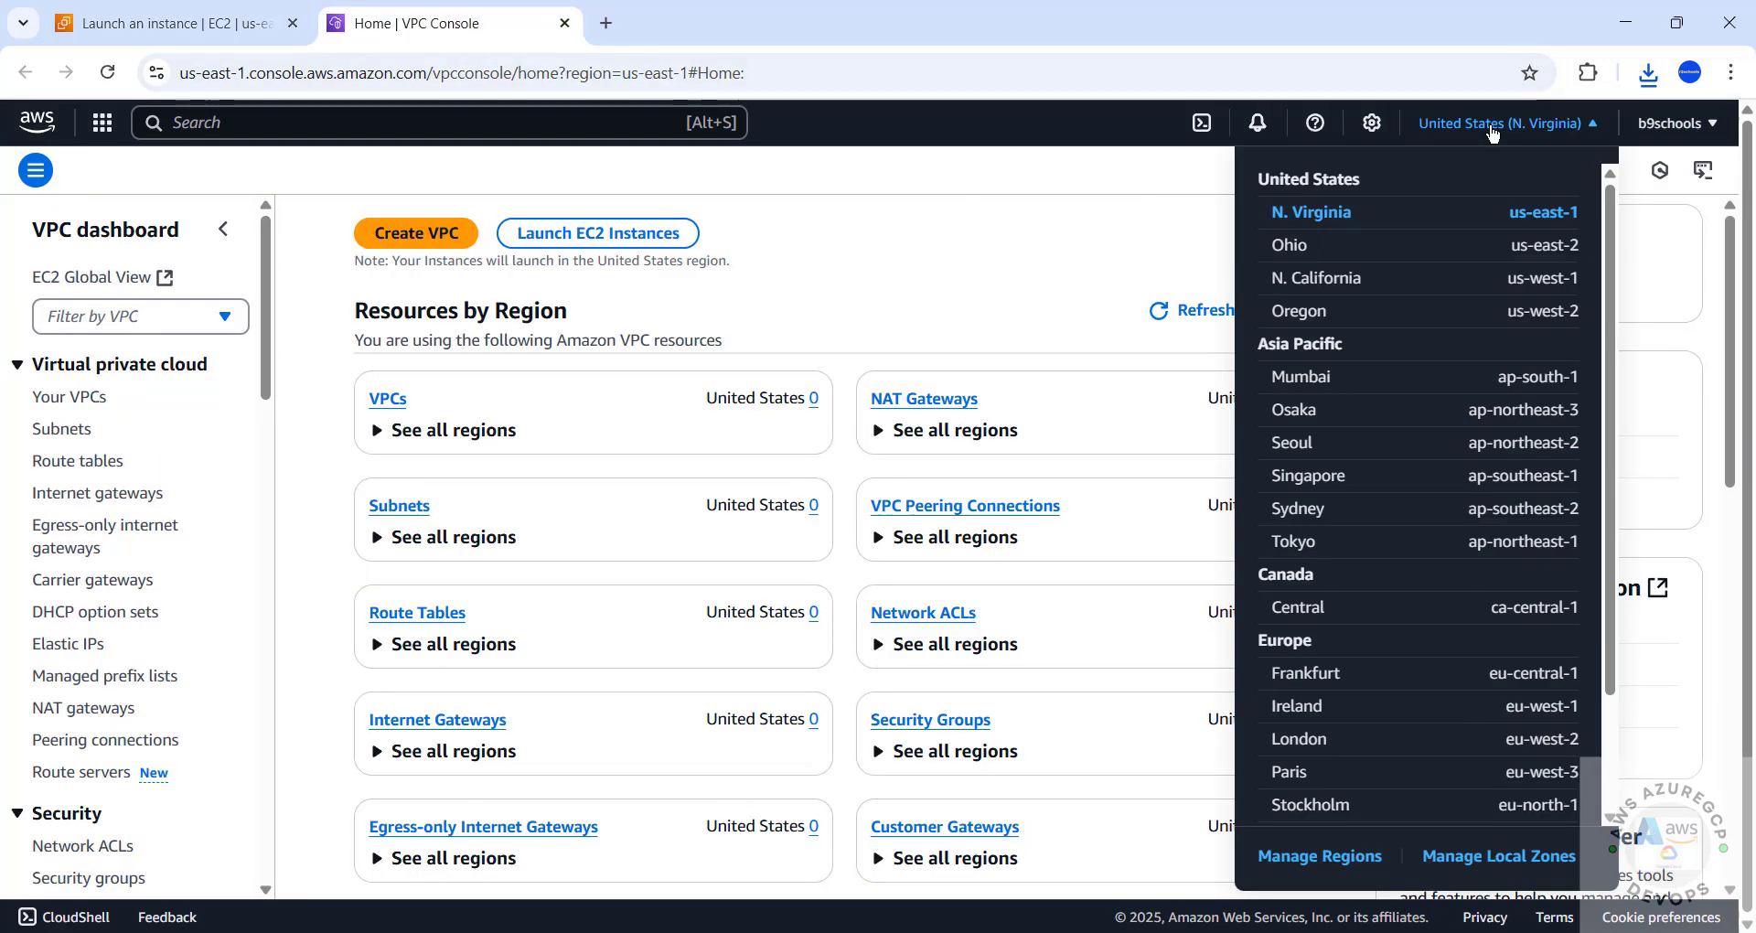
click(844, 311)
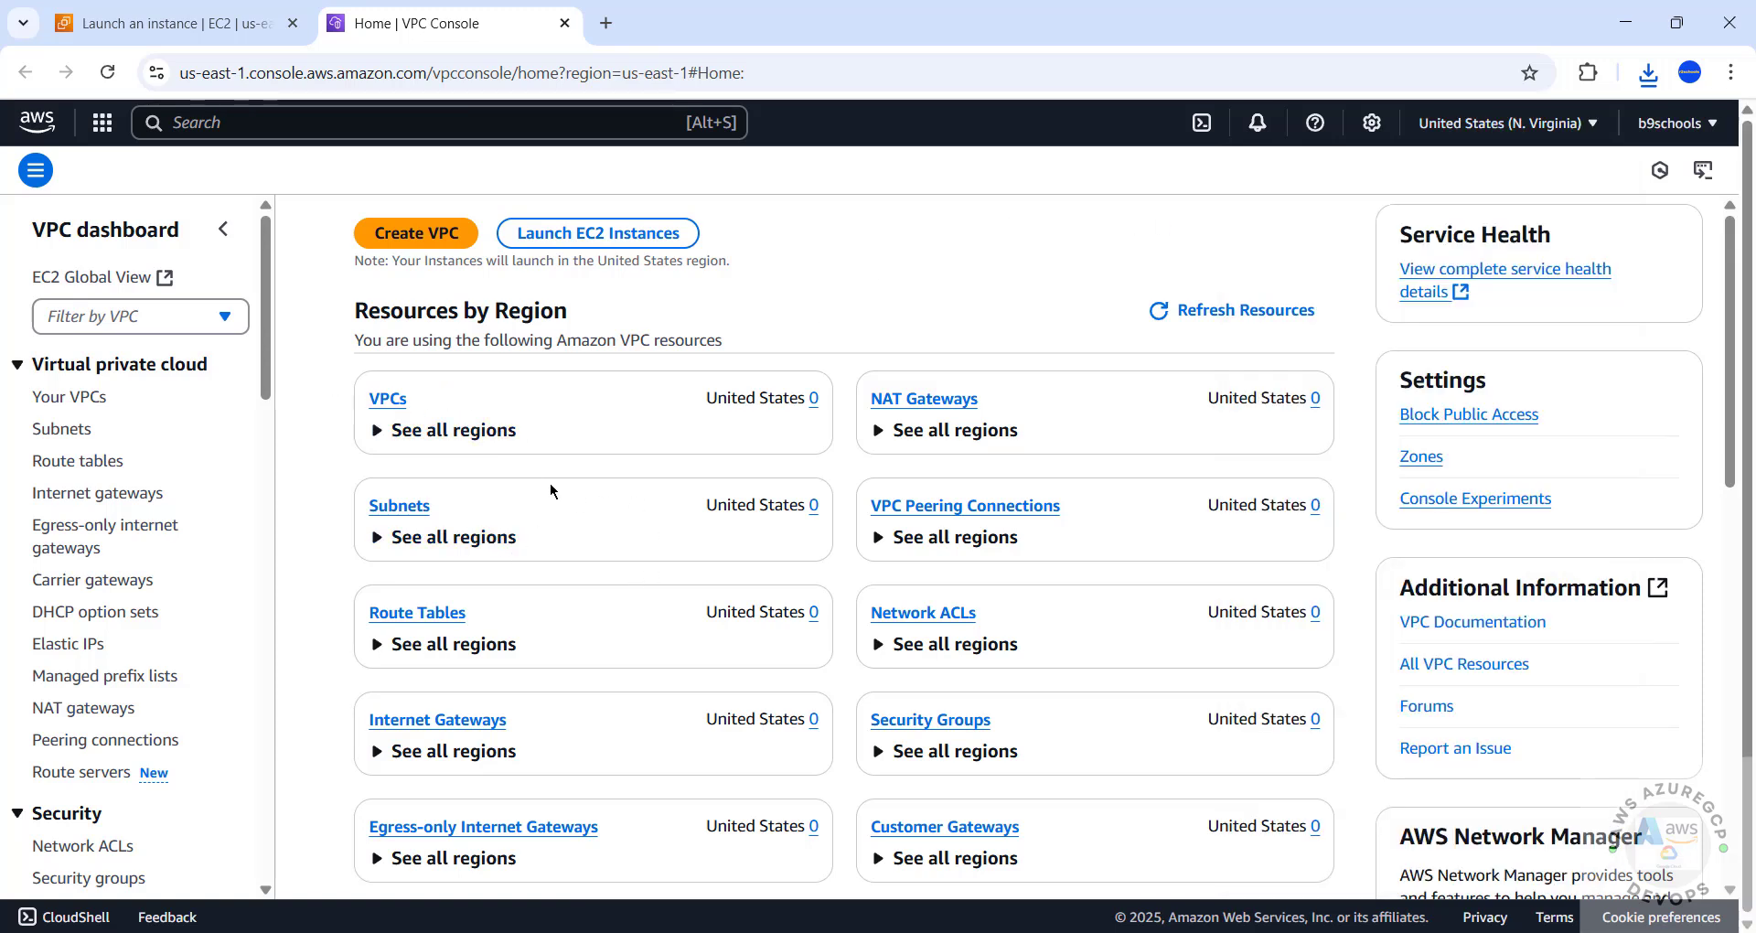
- Create a VPC with the VPC and more option, using ec2vpc as the auto-generated name tag and keeping the other default settings
click(398, 236)
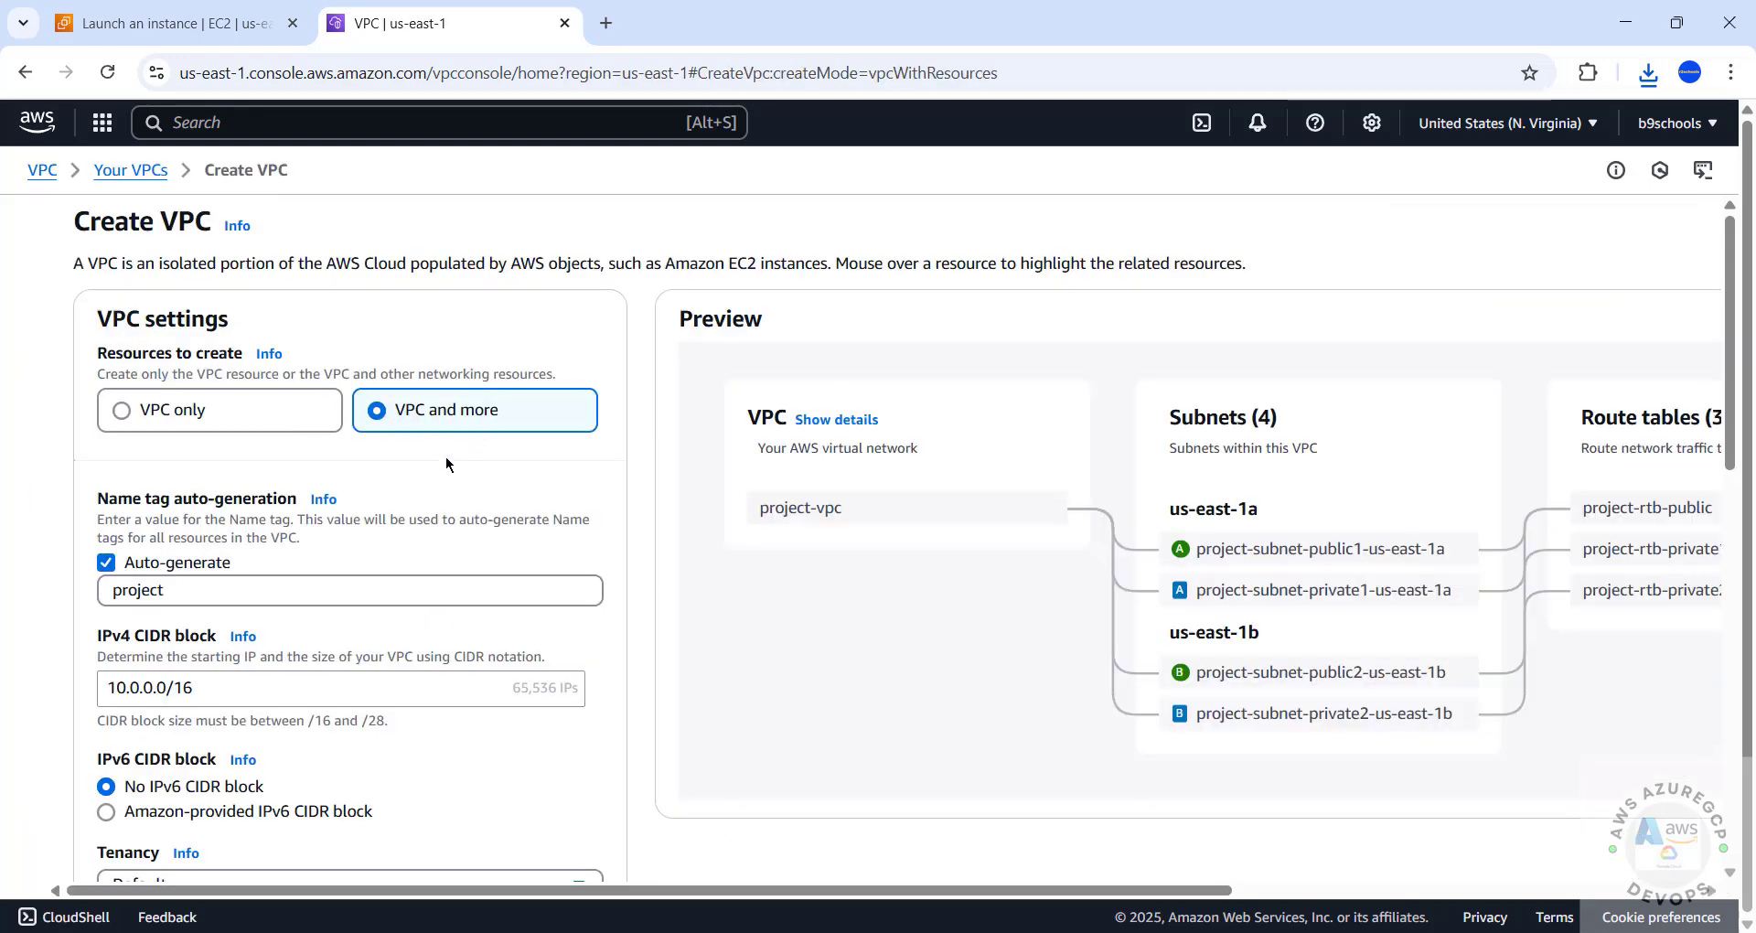
drag(170, 591, 90, 600)
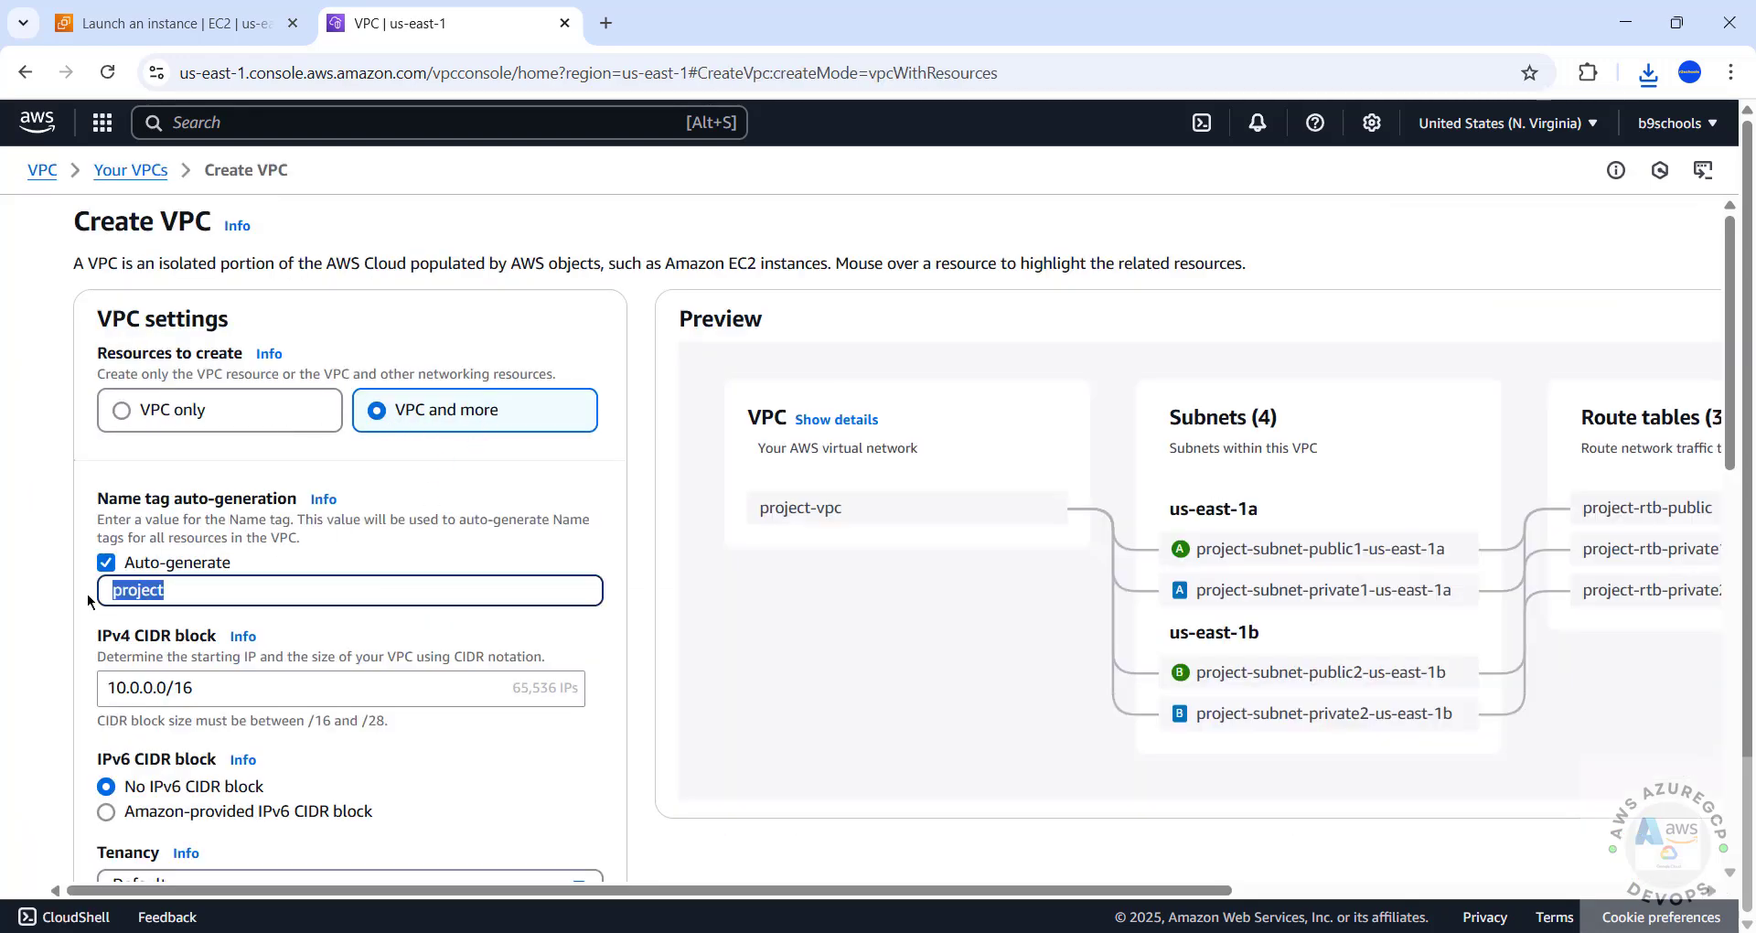
text(ec2)
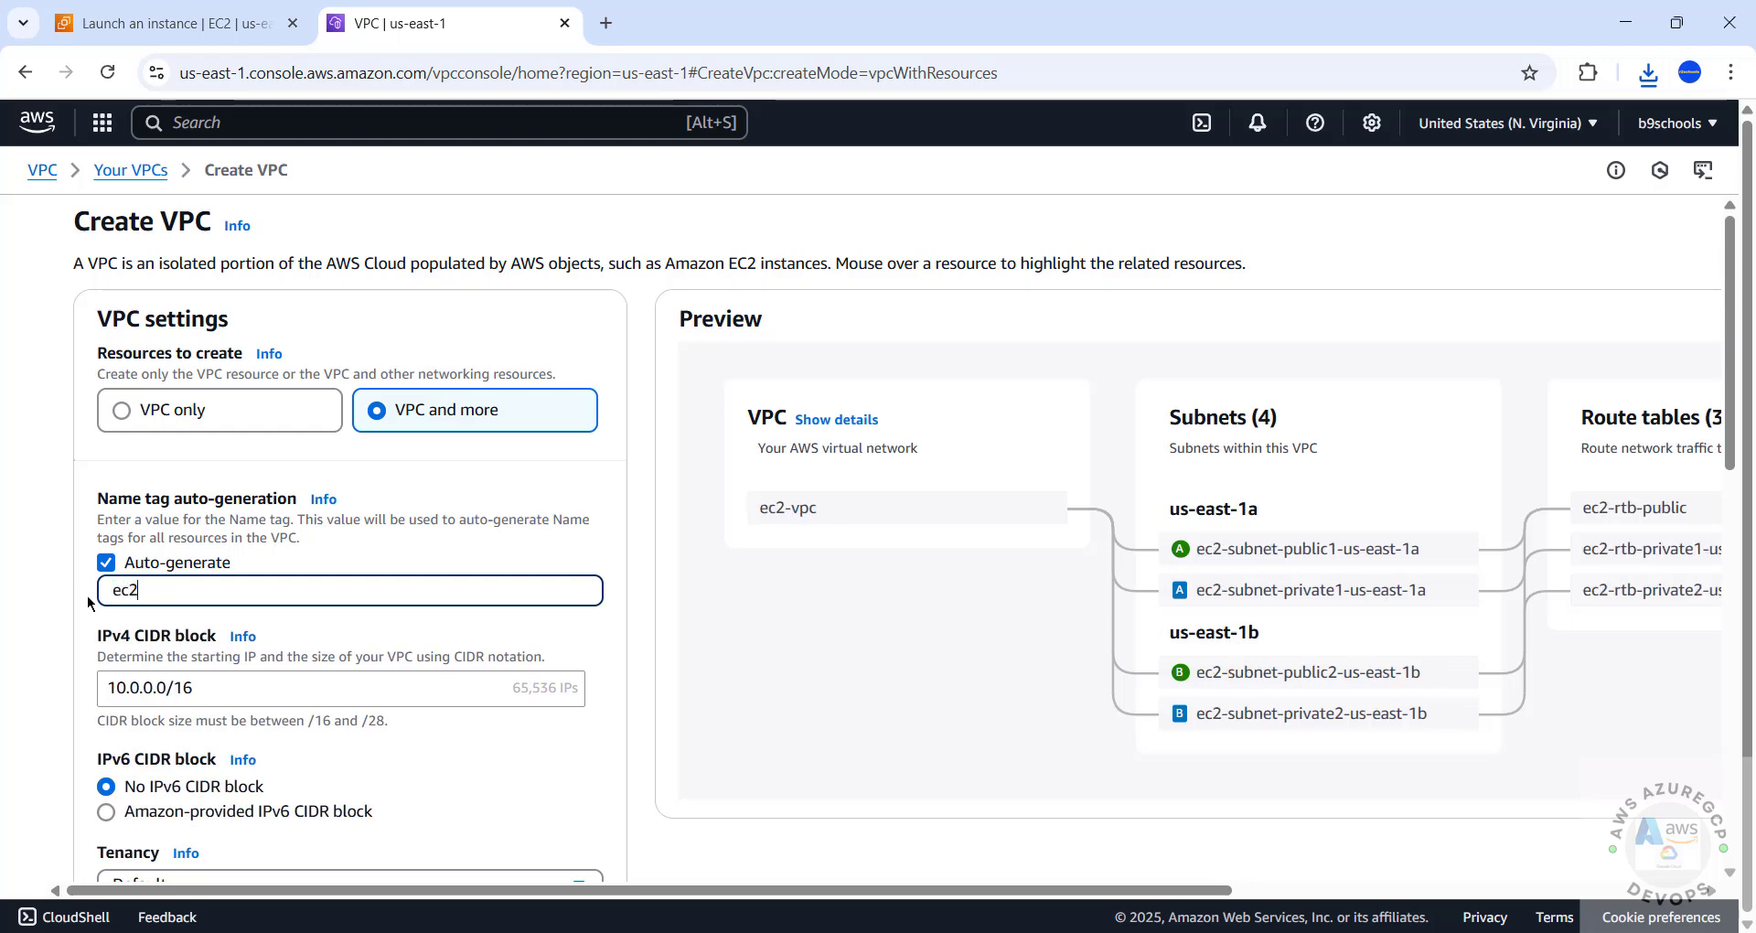
text(vpc)
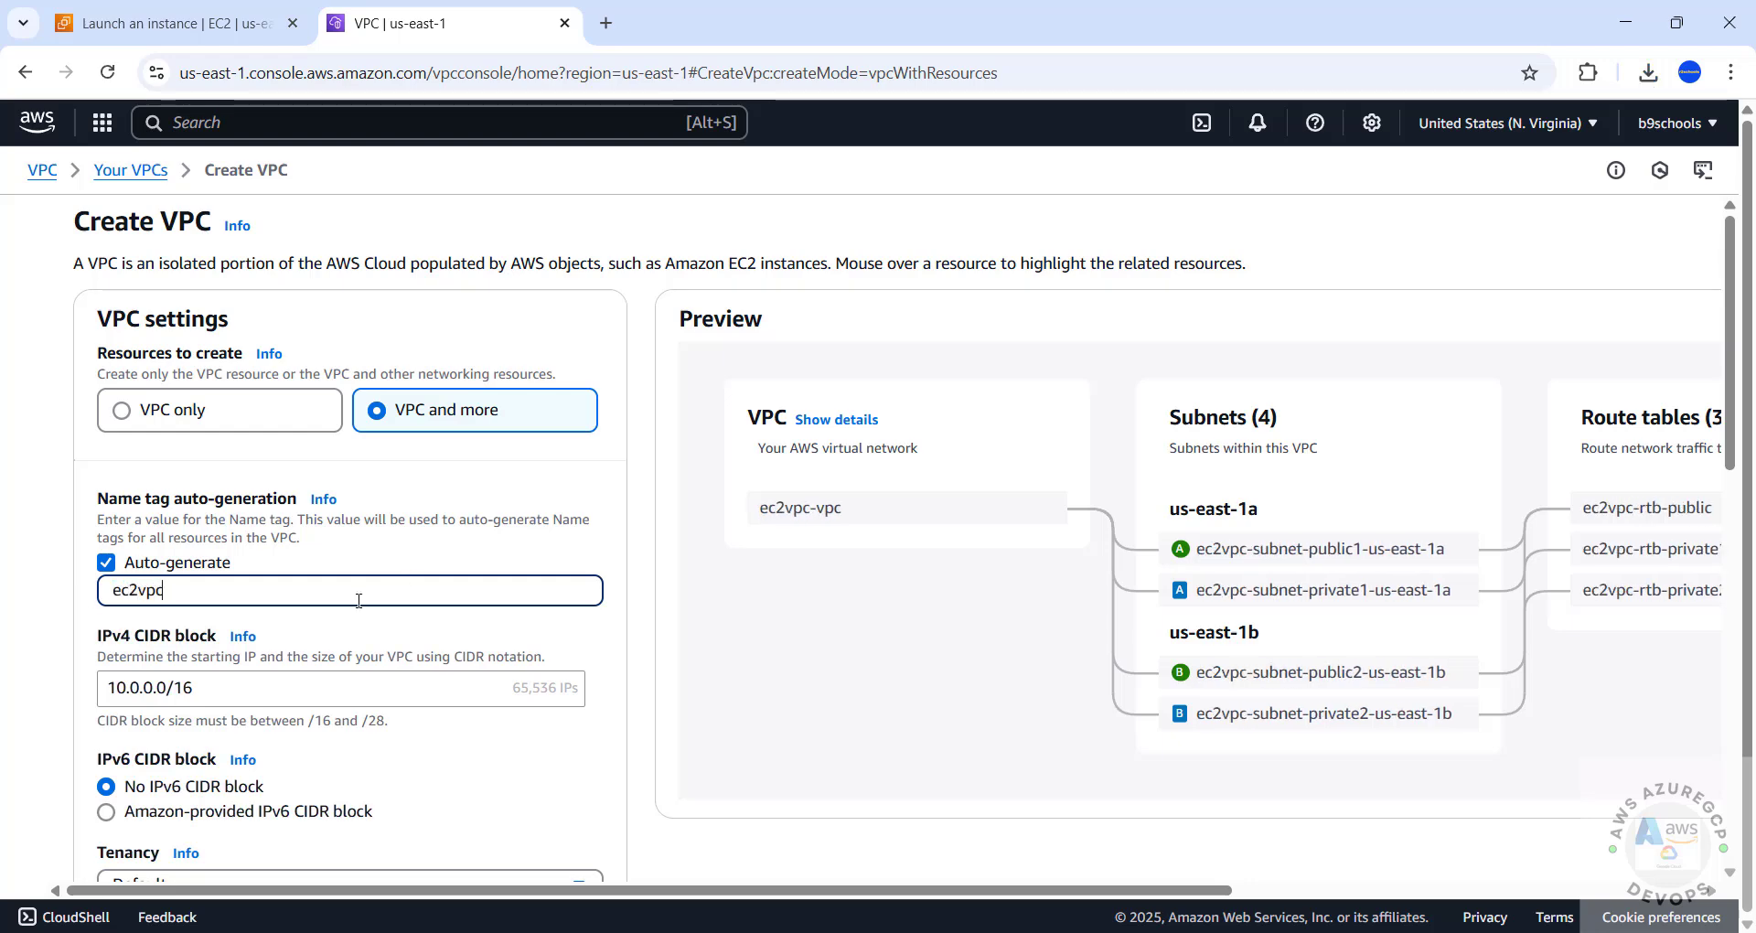
scroll(358, 601, down, 12)
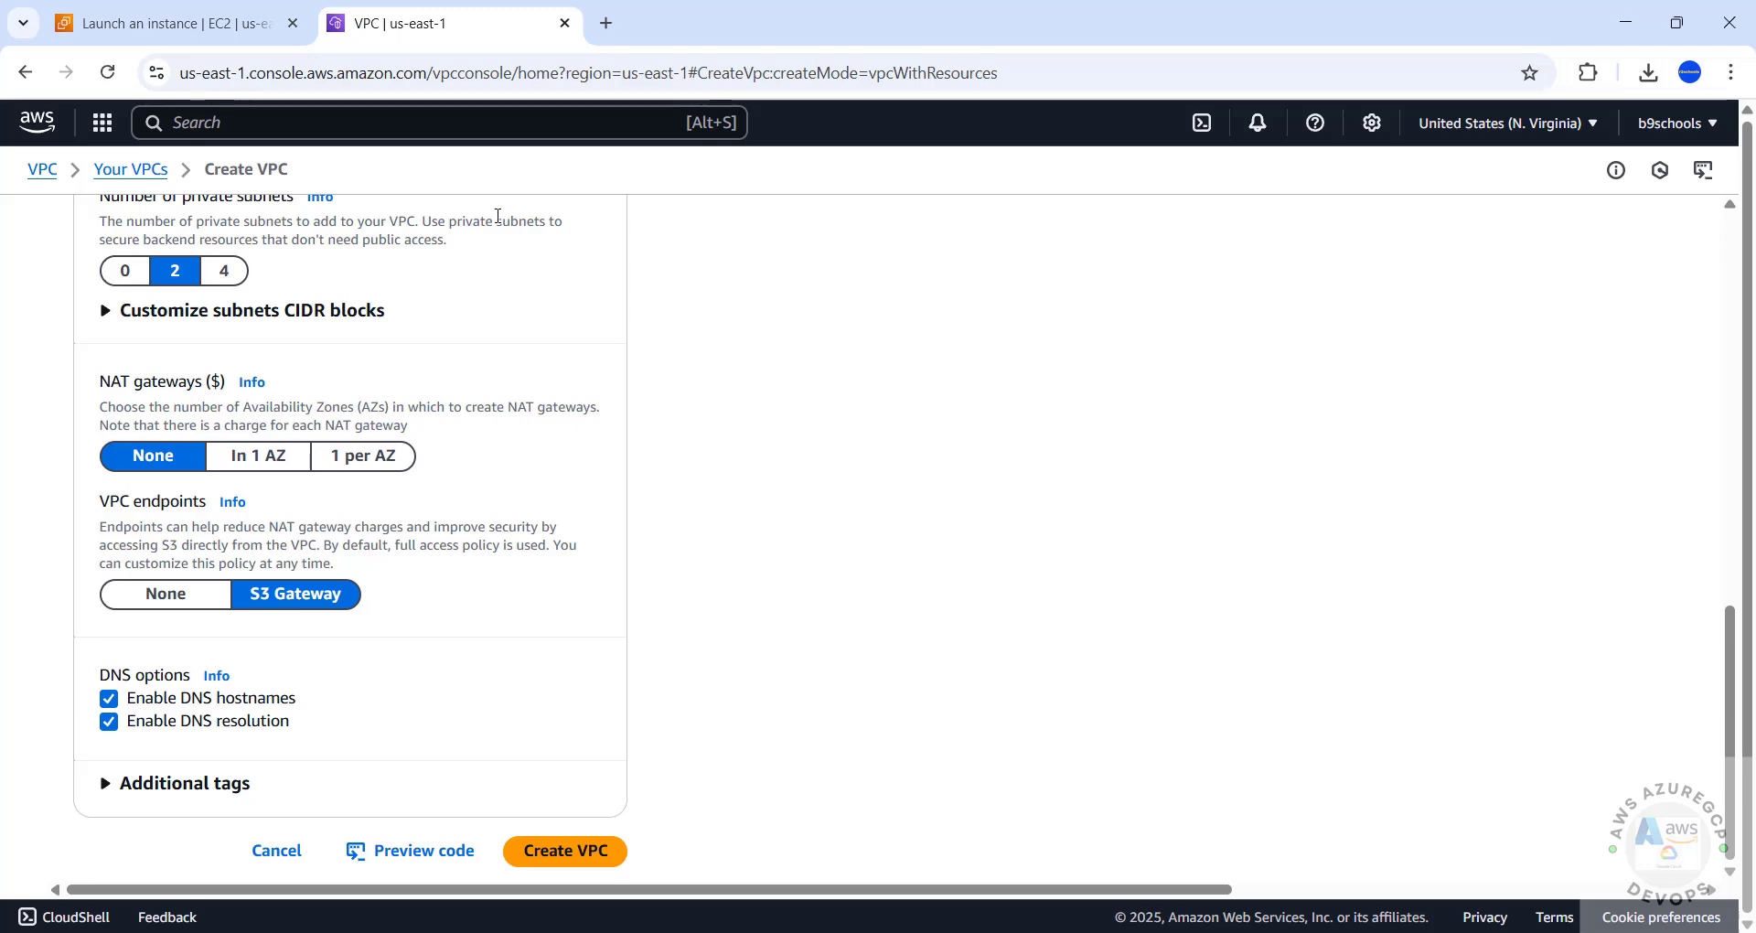
scroll(515, 640, up, 10)
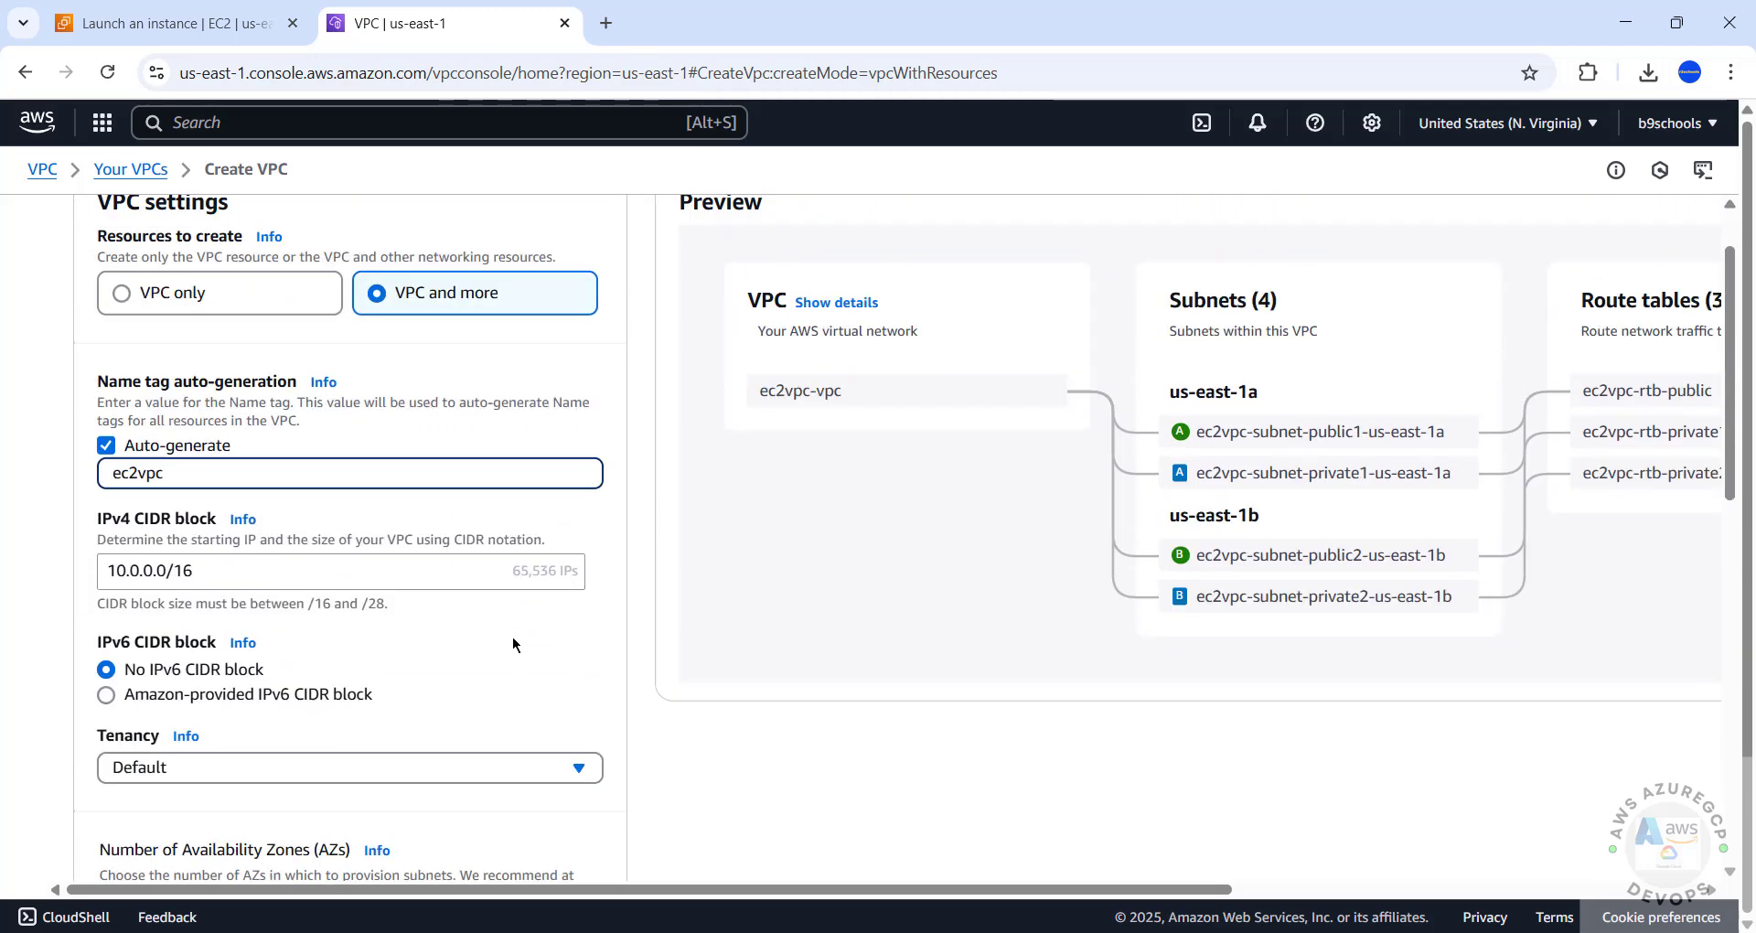
scroll(515, 640, down, 8)
scroll(516, 643, down, 3)
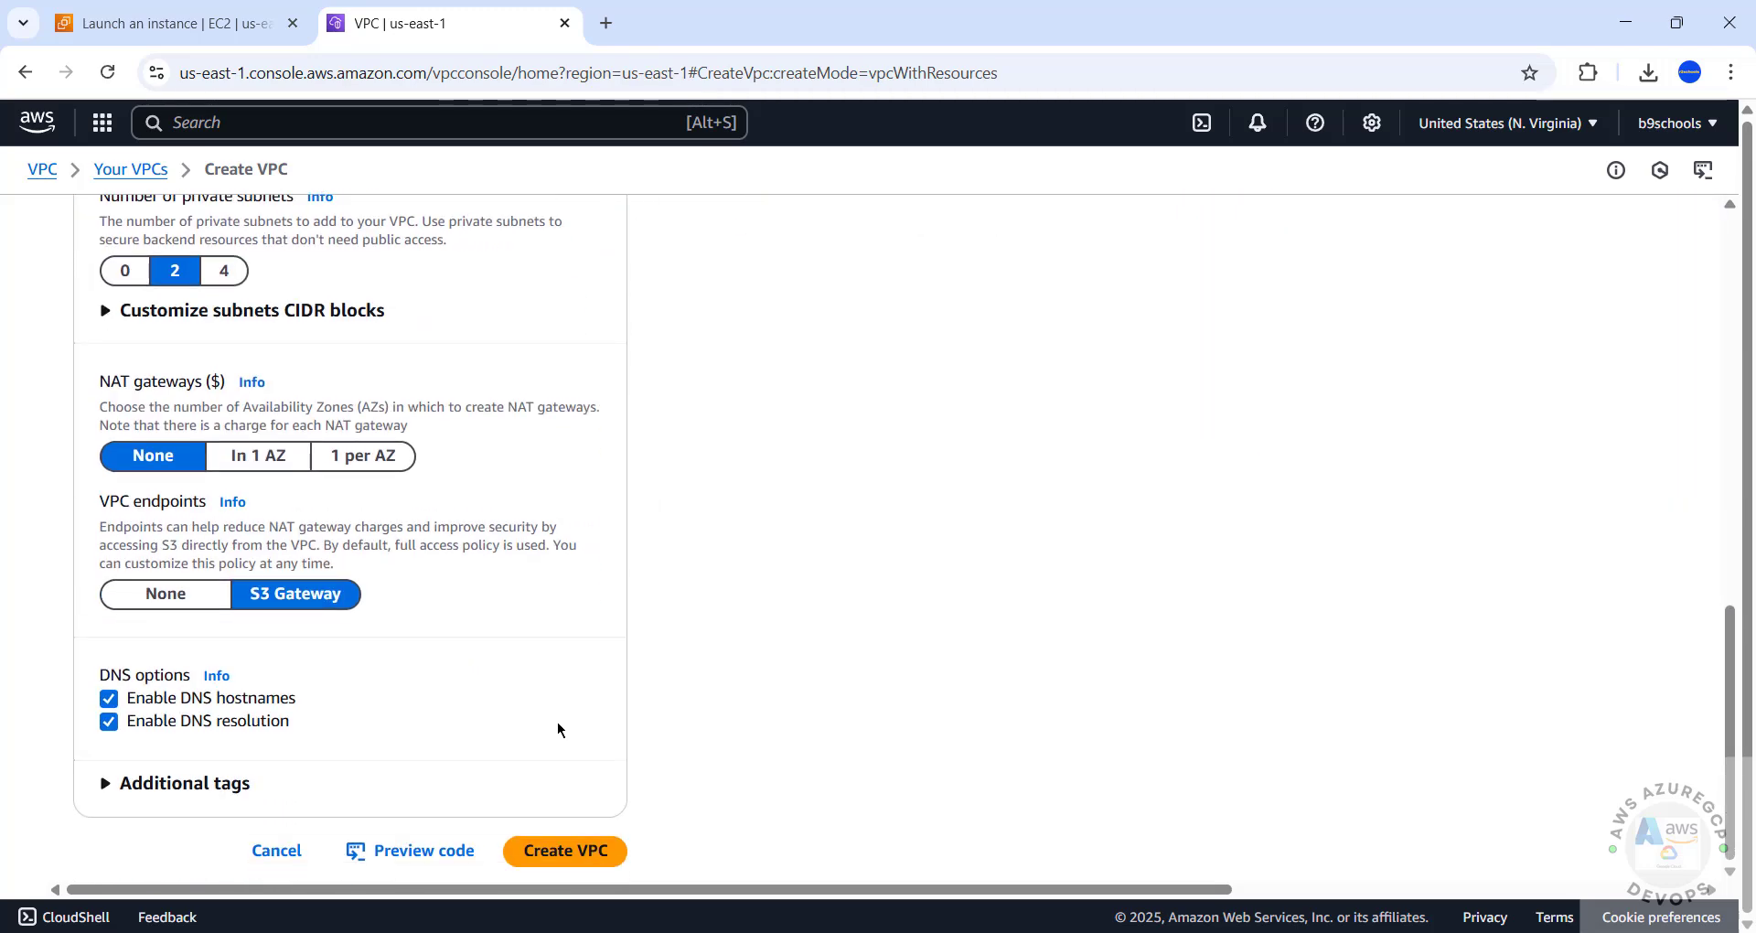
click(576, 847)
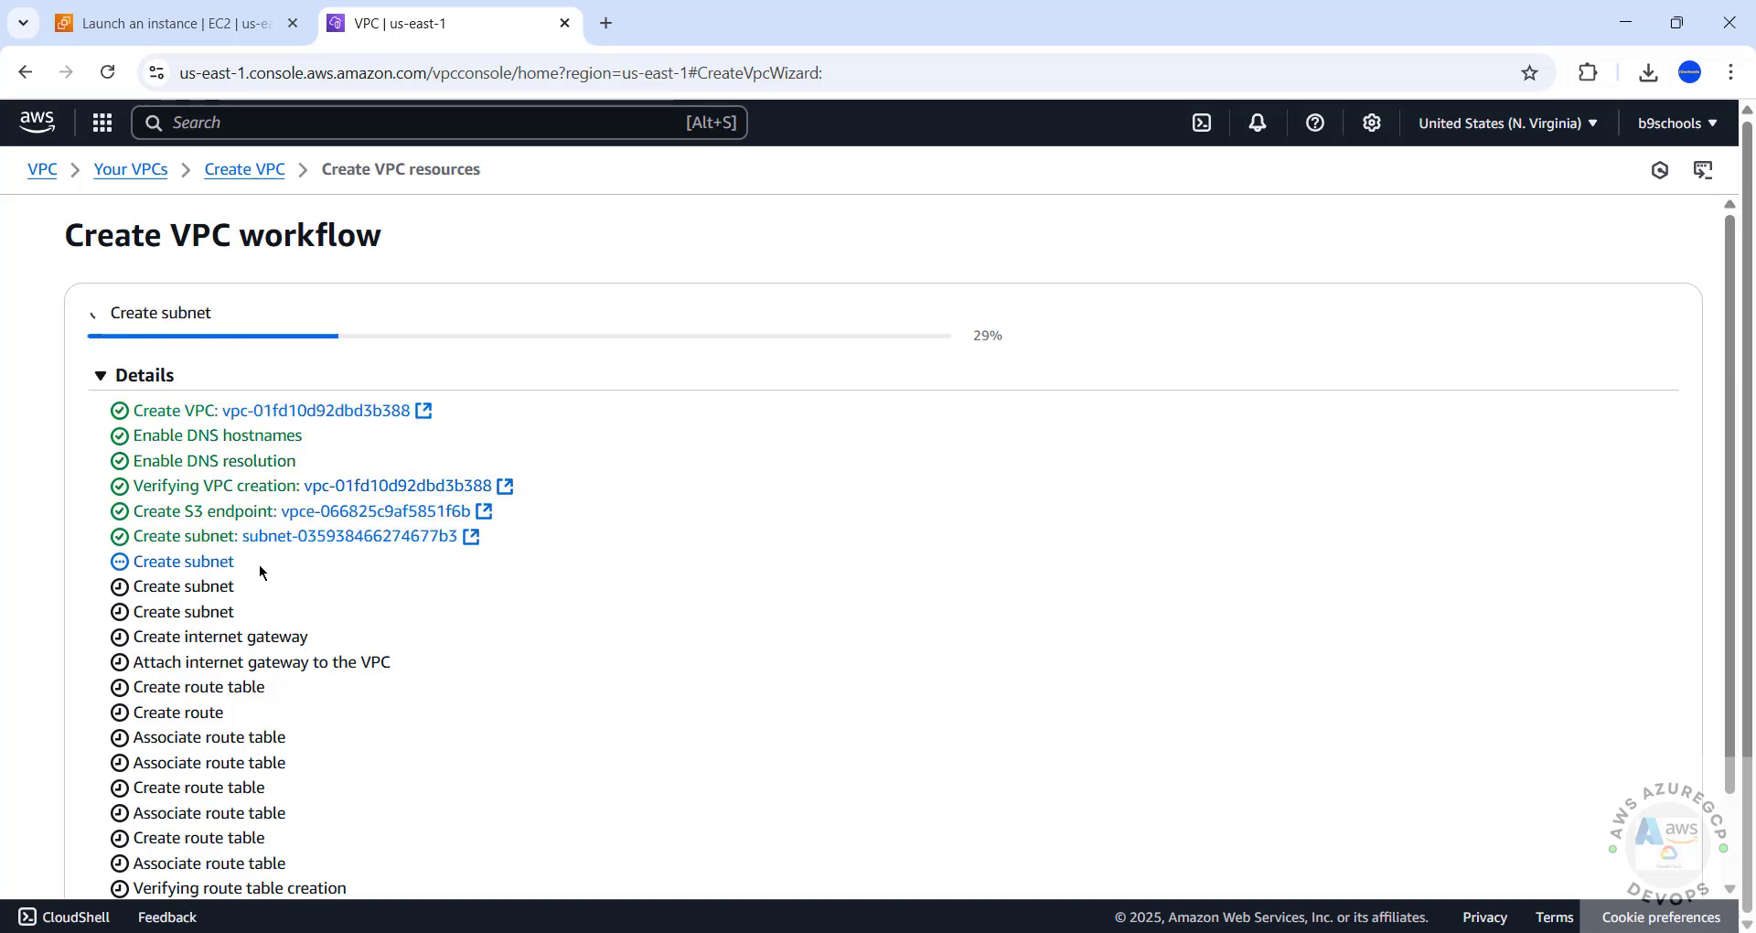
- Return to the instance launch page, refresh the VPC choices and select ec2vpc-vpc for the instance
click(174, 23)
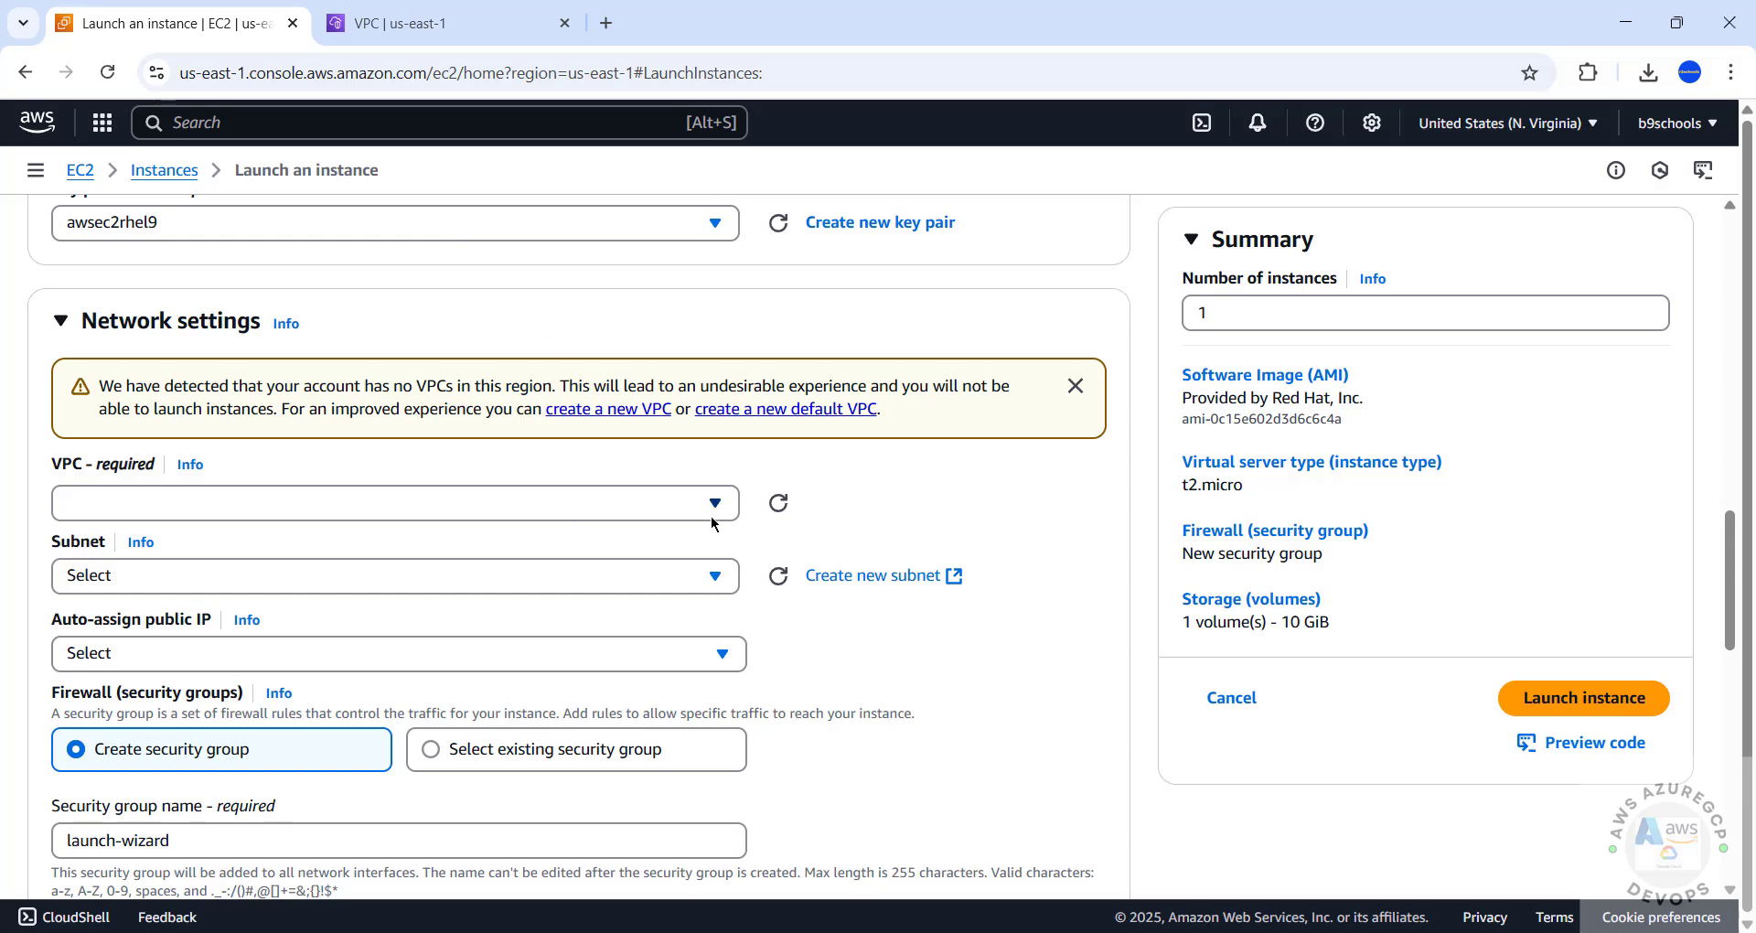
click(777, 509)
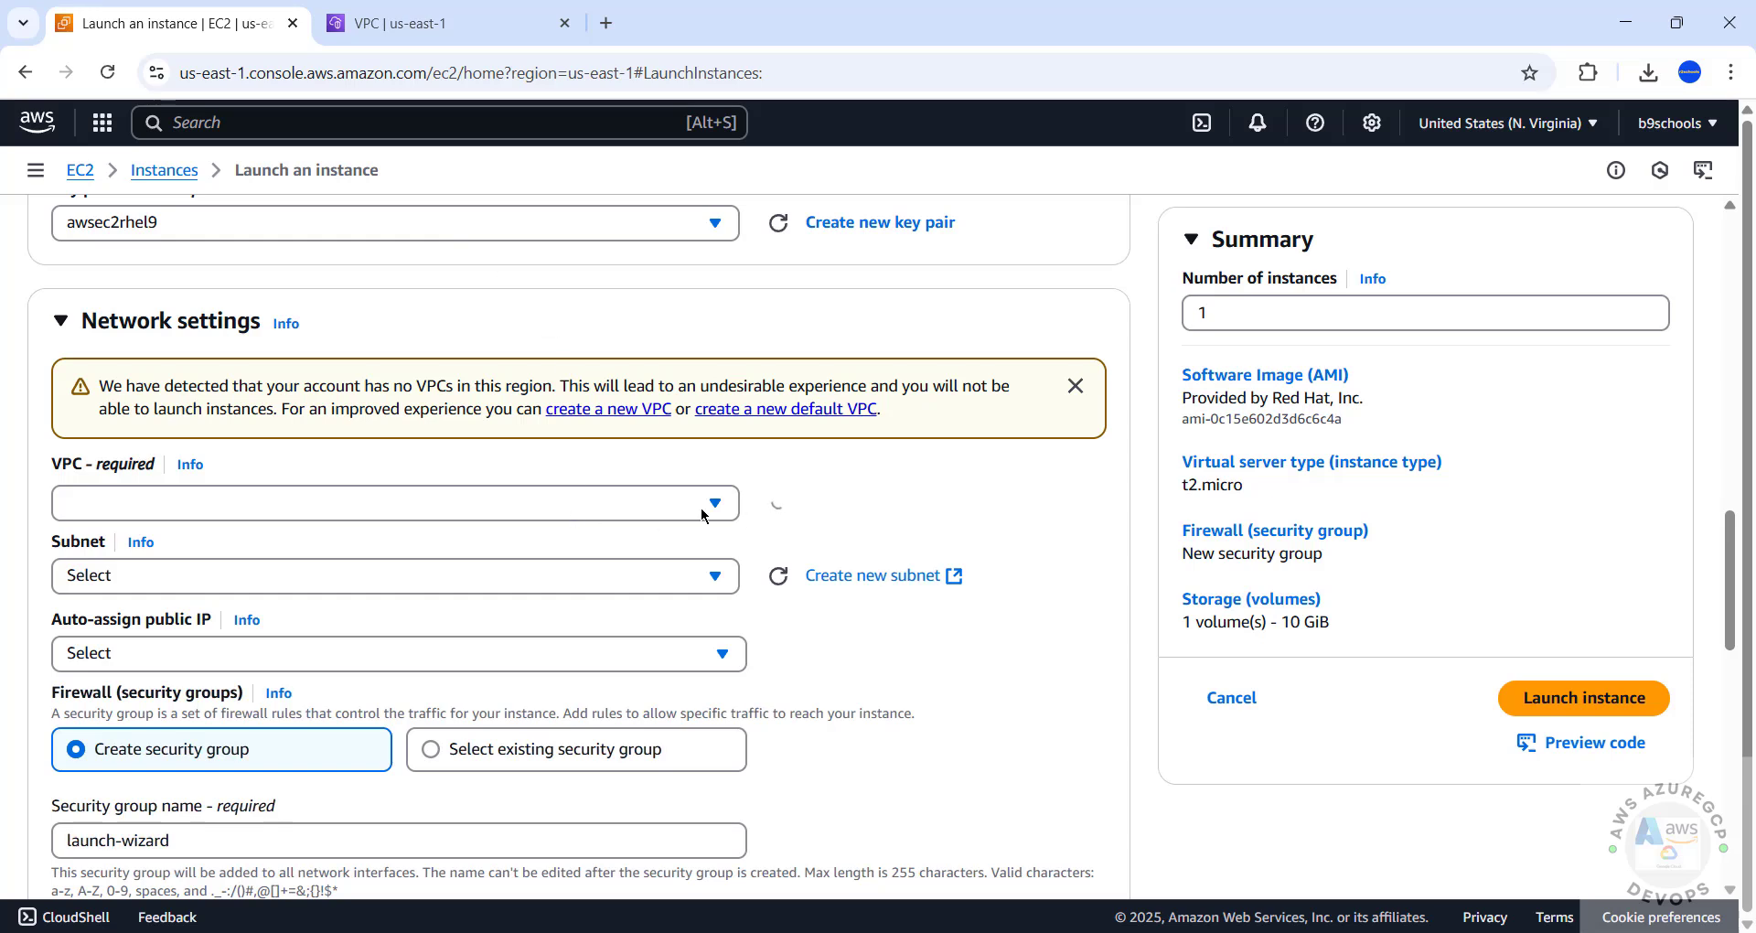
click(652, 507)
click(627, 517)
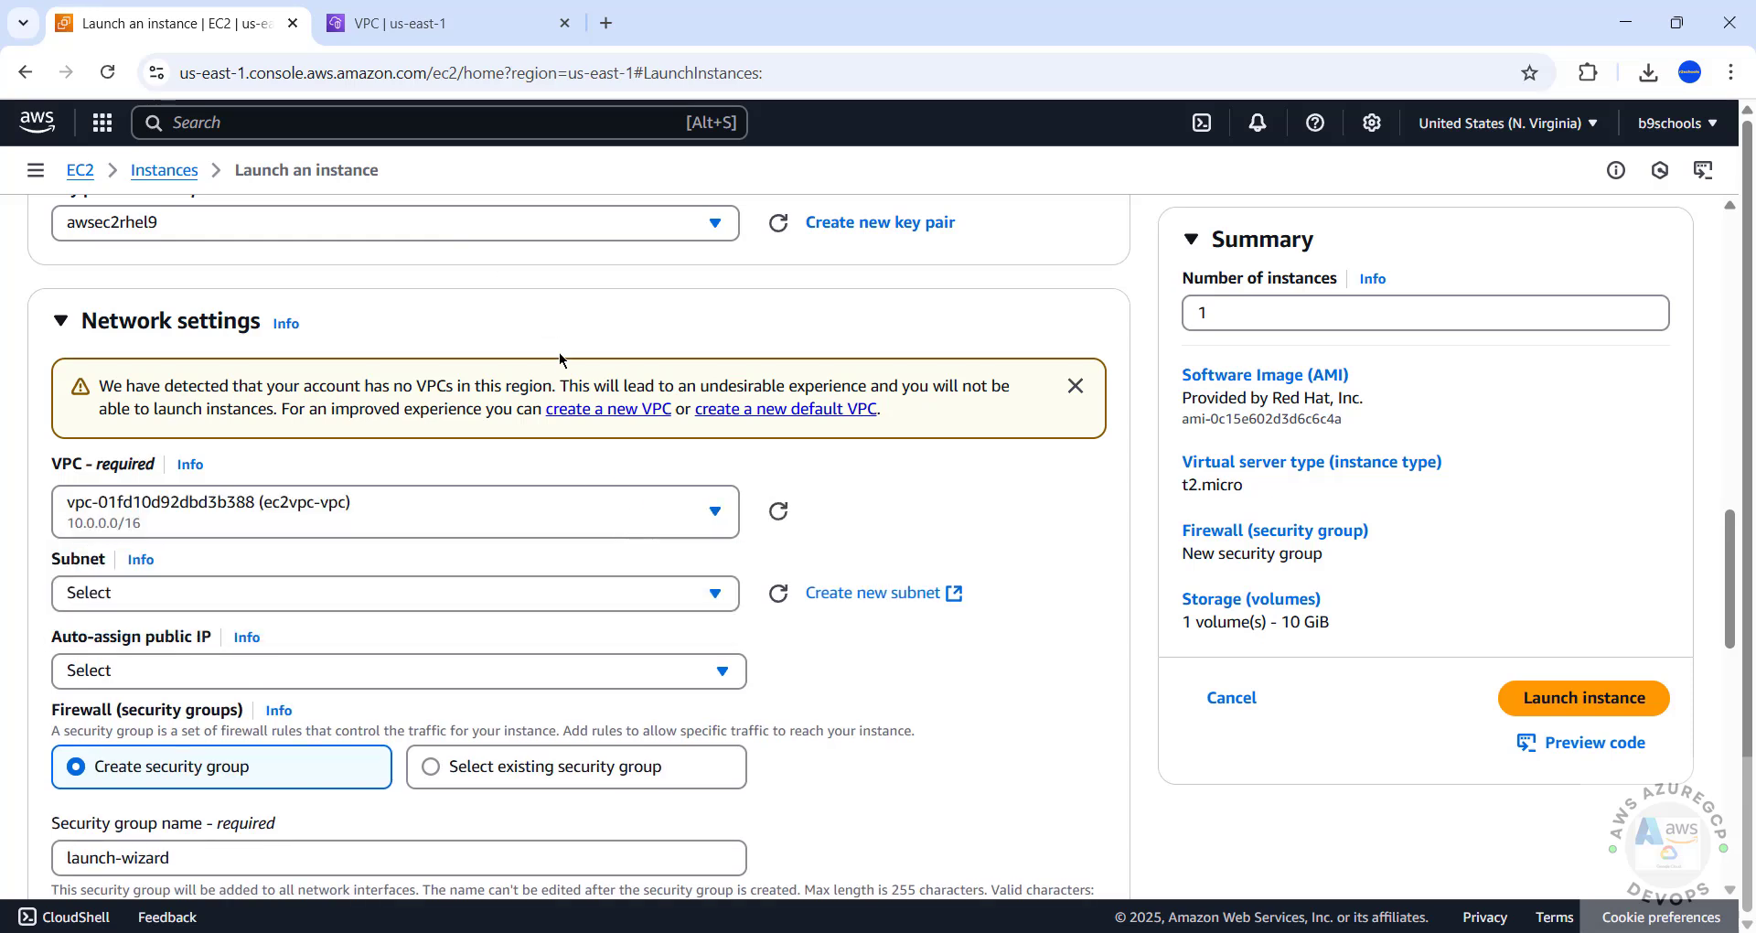
- Check the VPC creation progress, refresh the instance's subnet choices and select ec2vpc-subnet-public2-us-east-1b
click(445, 27)
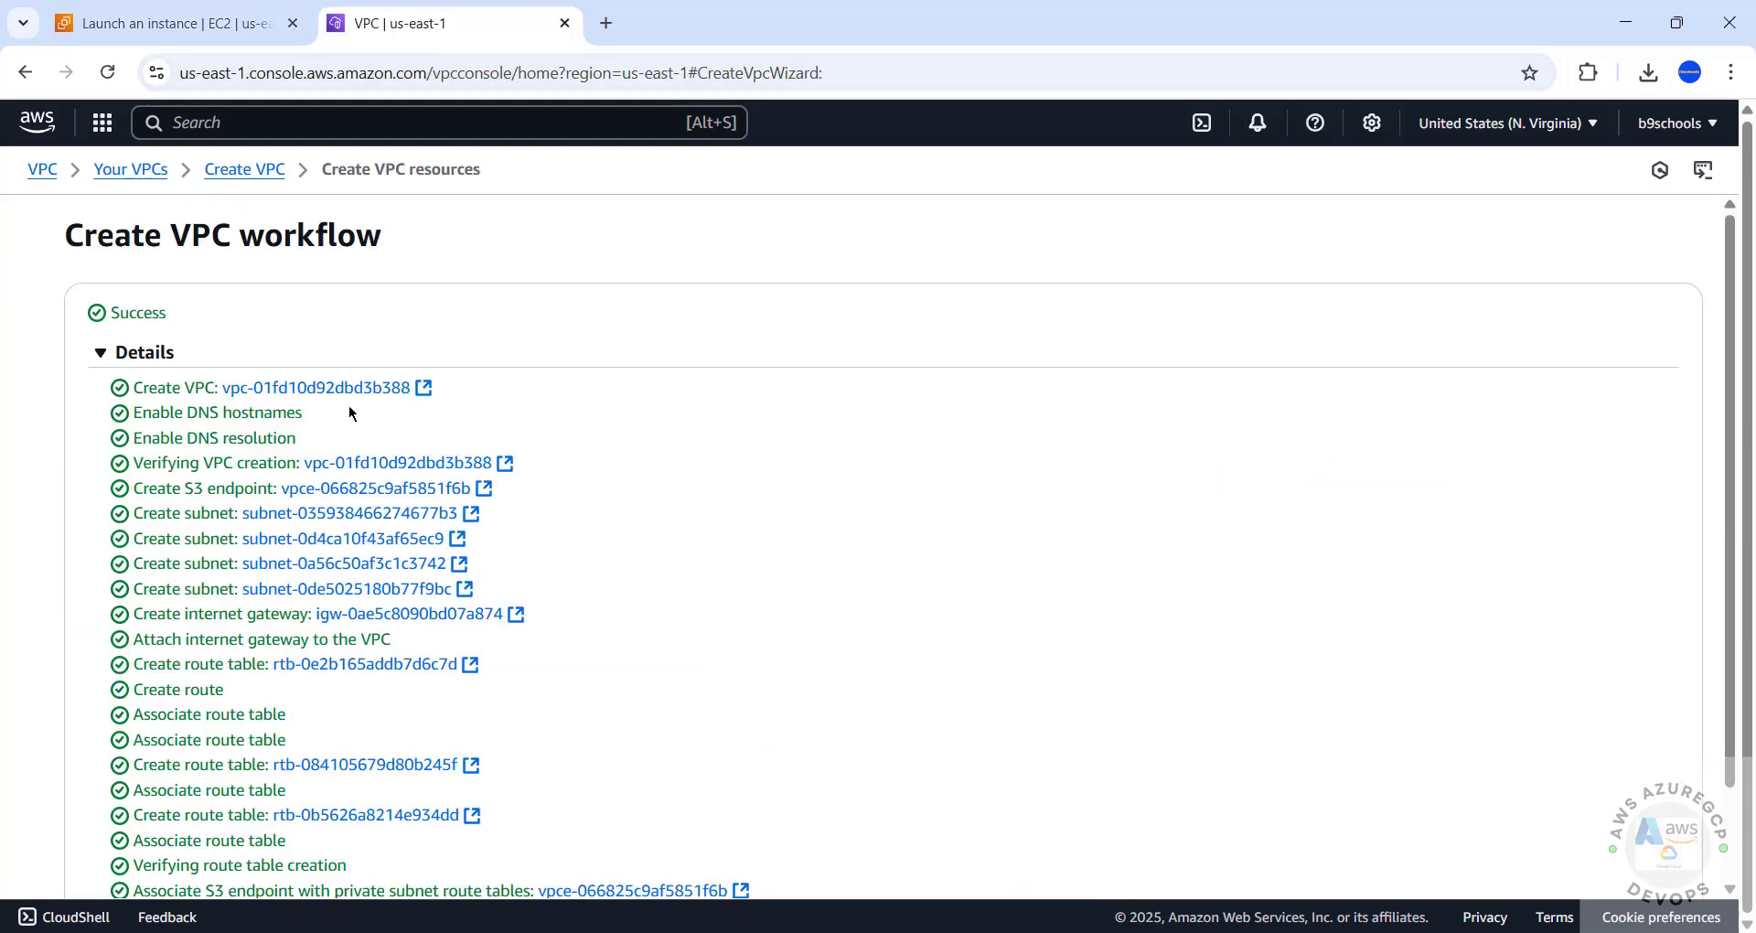
click(174, 24)
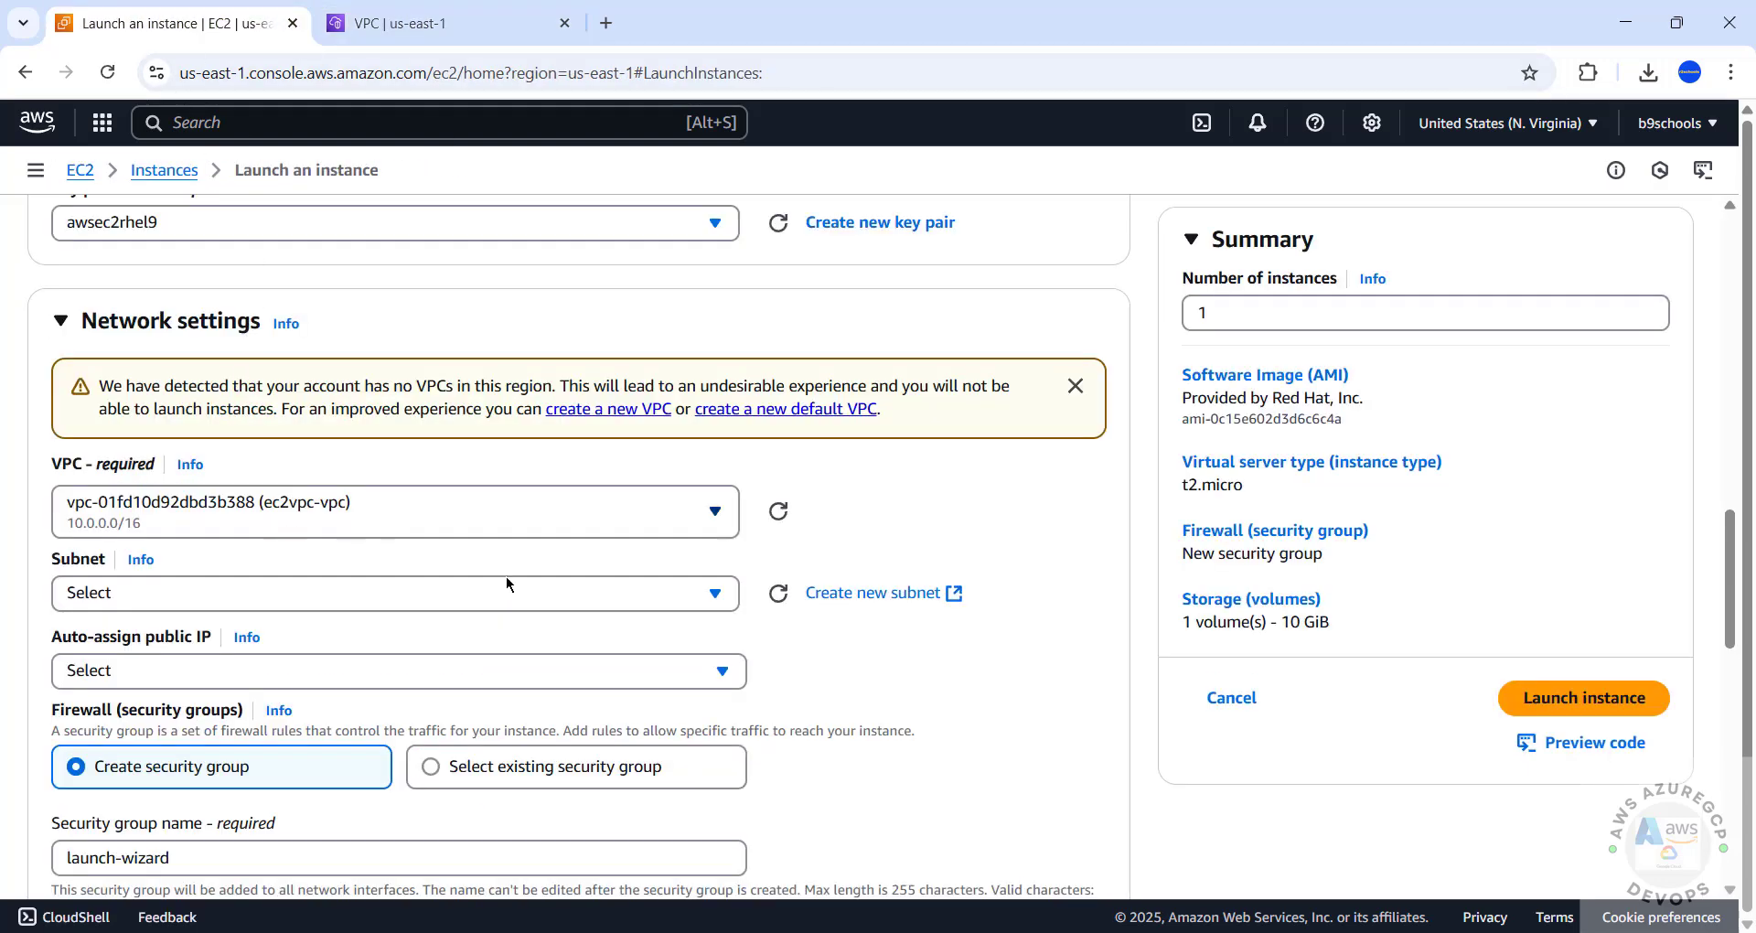
click(550, 594)
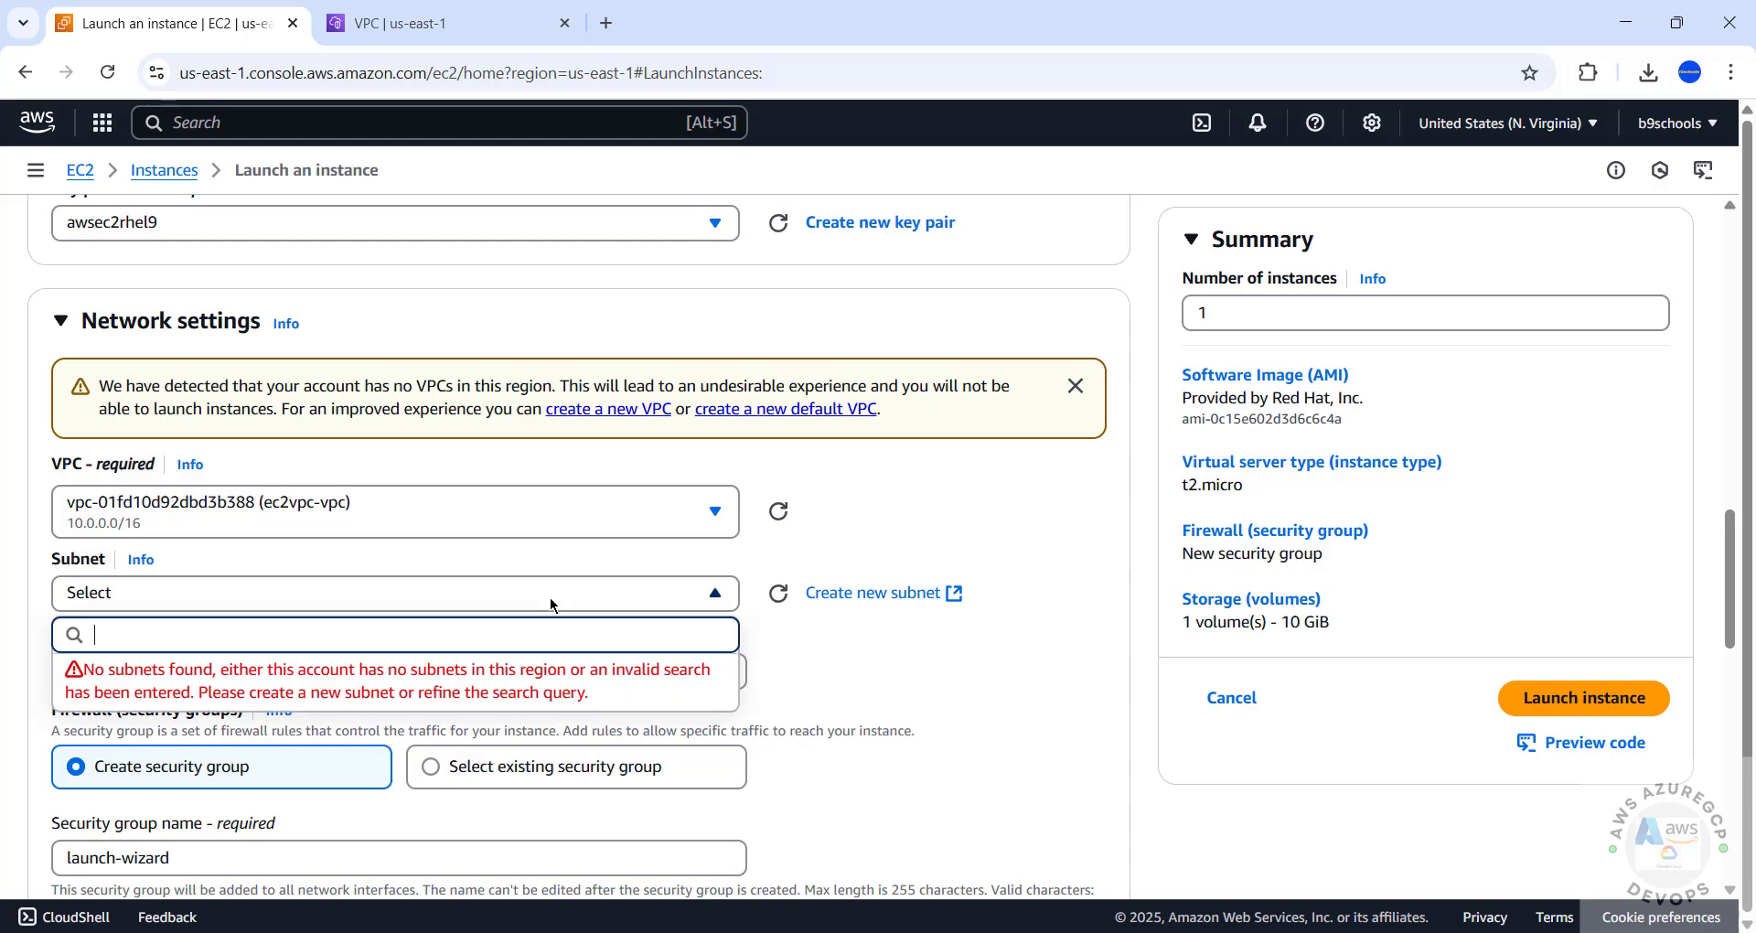
click(778, 592)
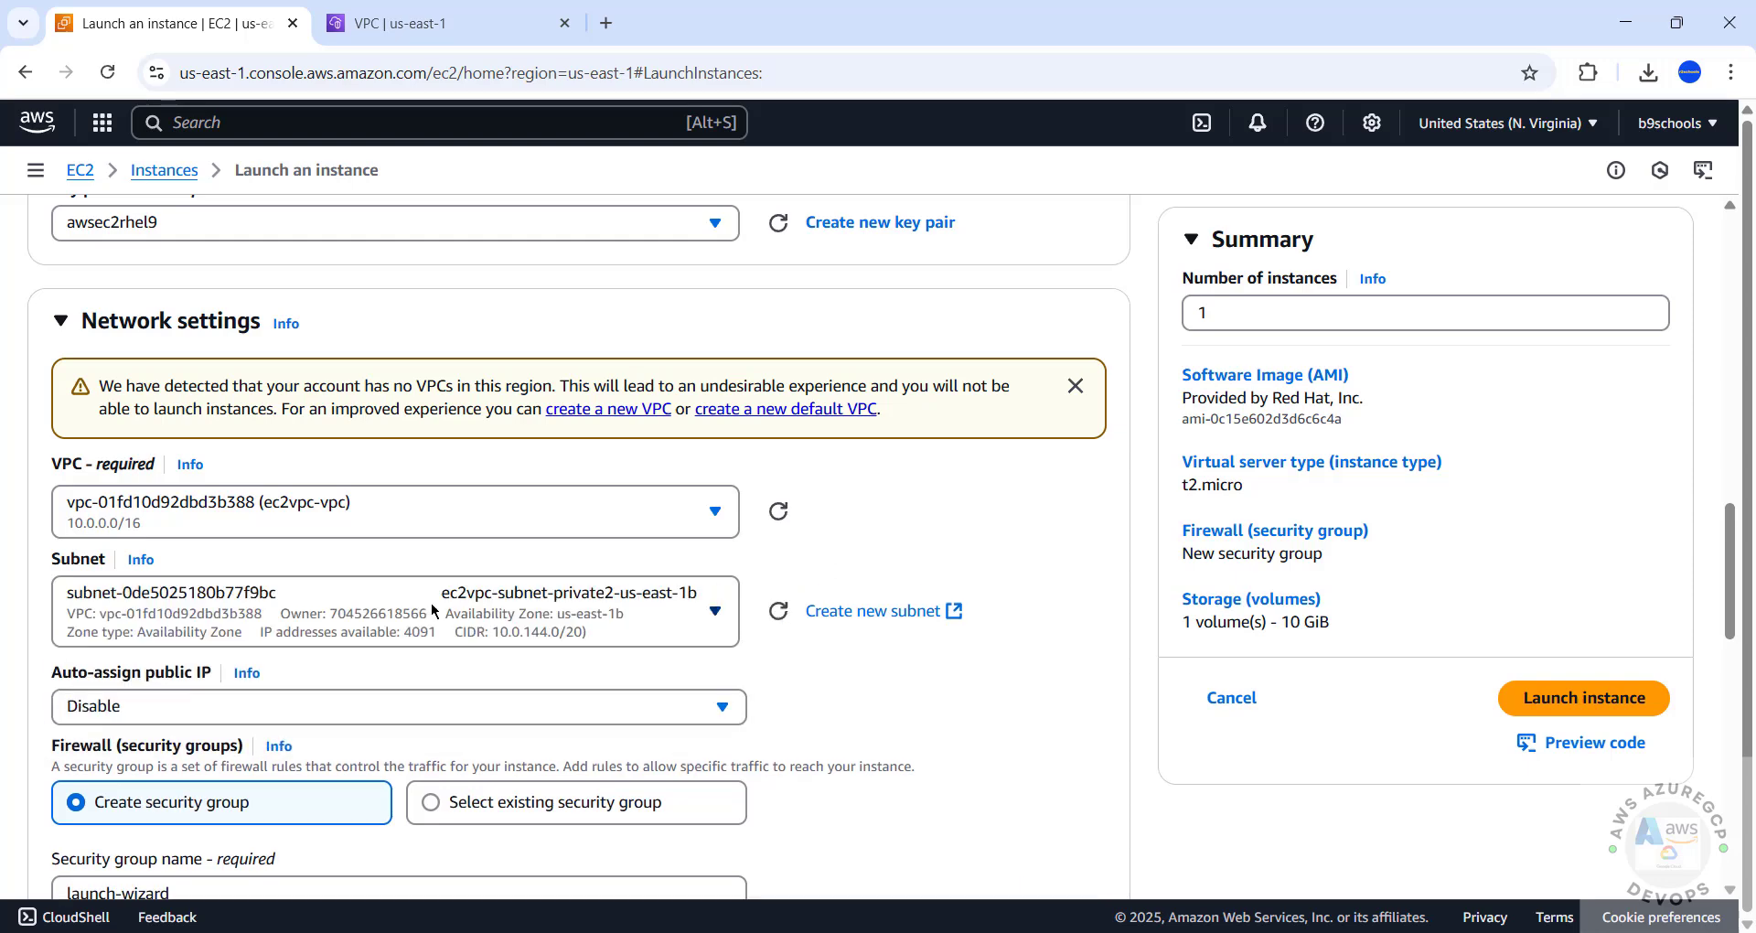
click(485, 627)
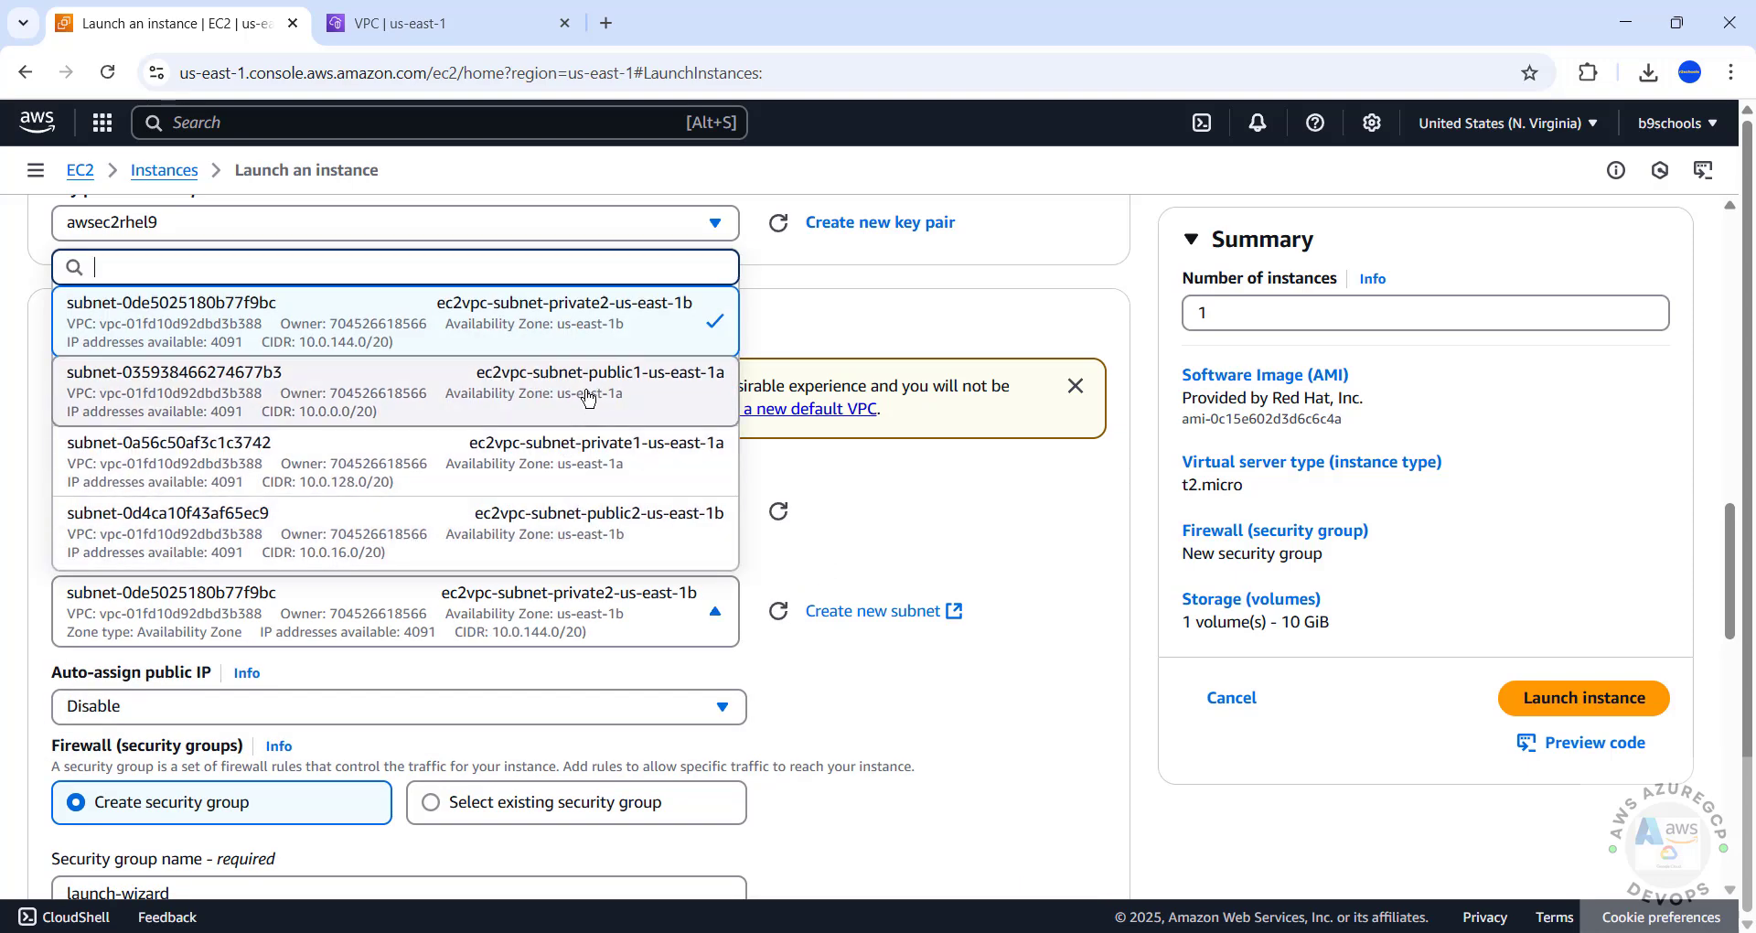
click(554, 534)
- Enable automatic public IP assignment for the instance
scroll(986, 539, down, 3)
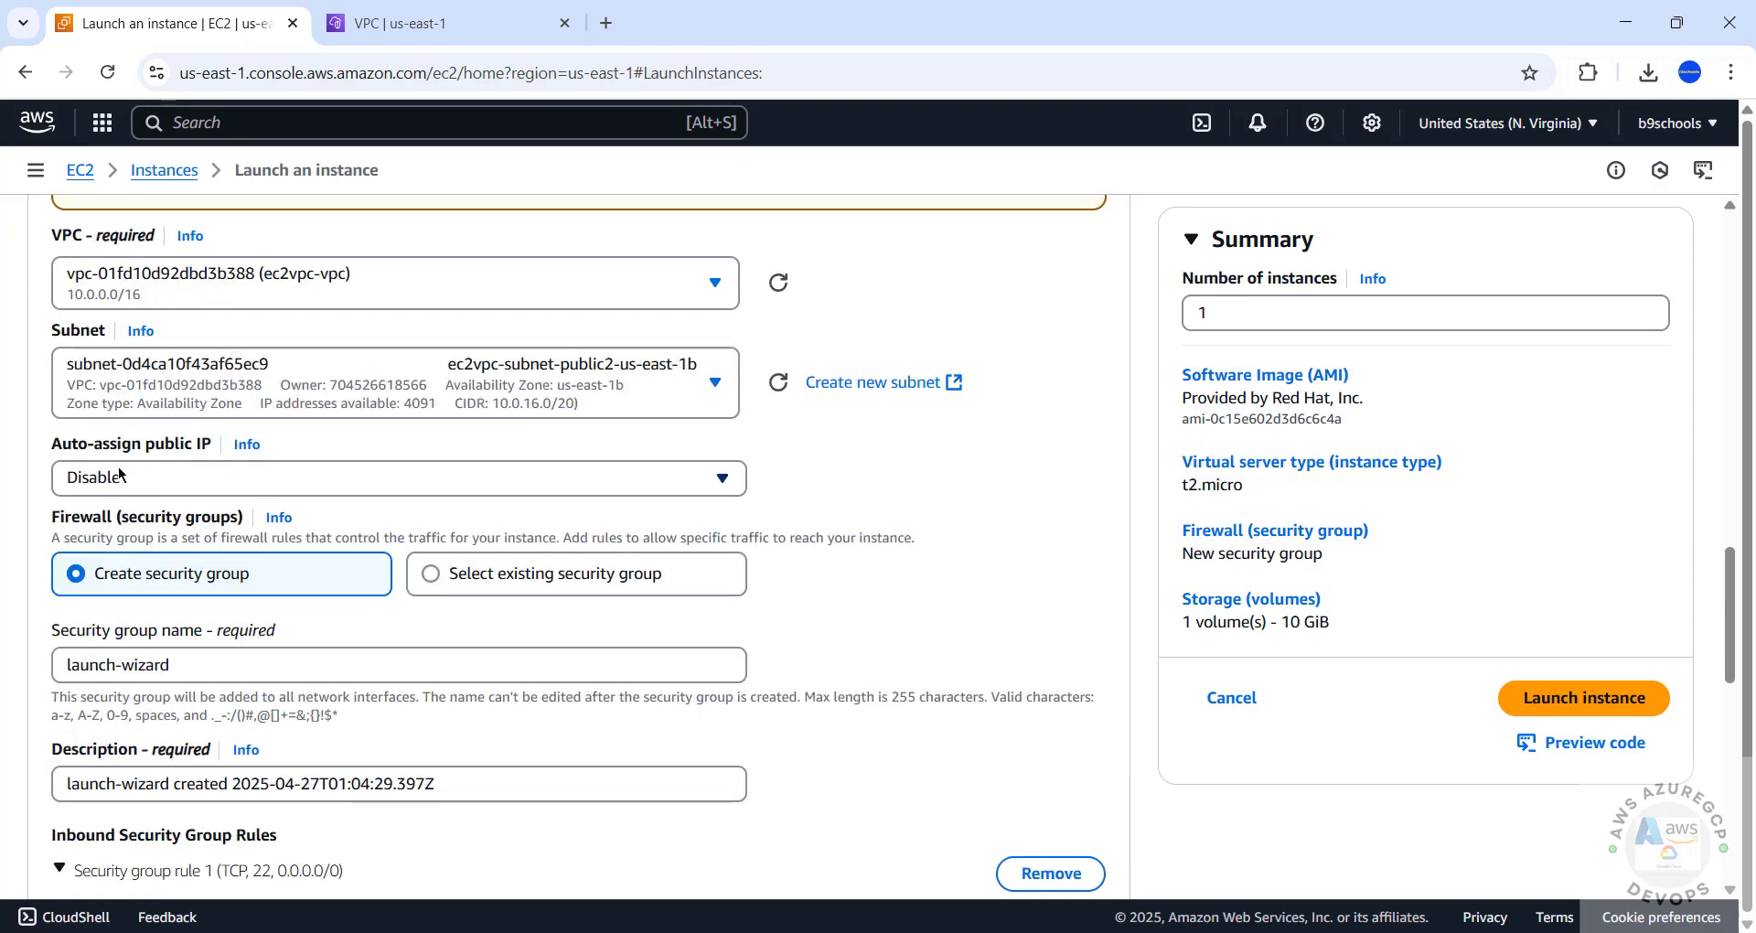
click(155, 476)
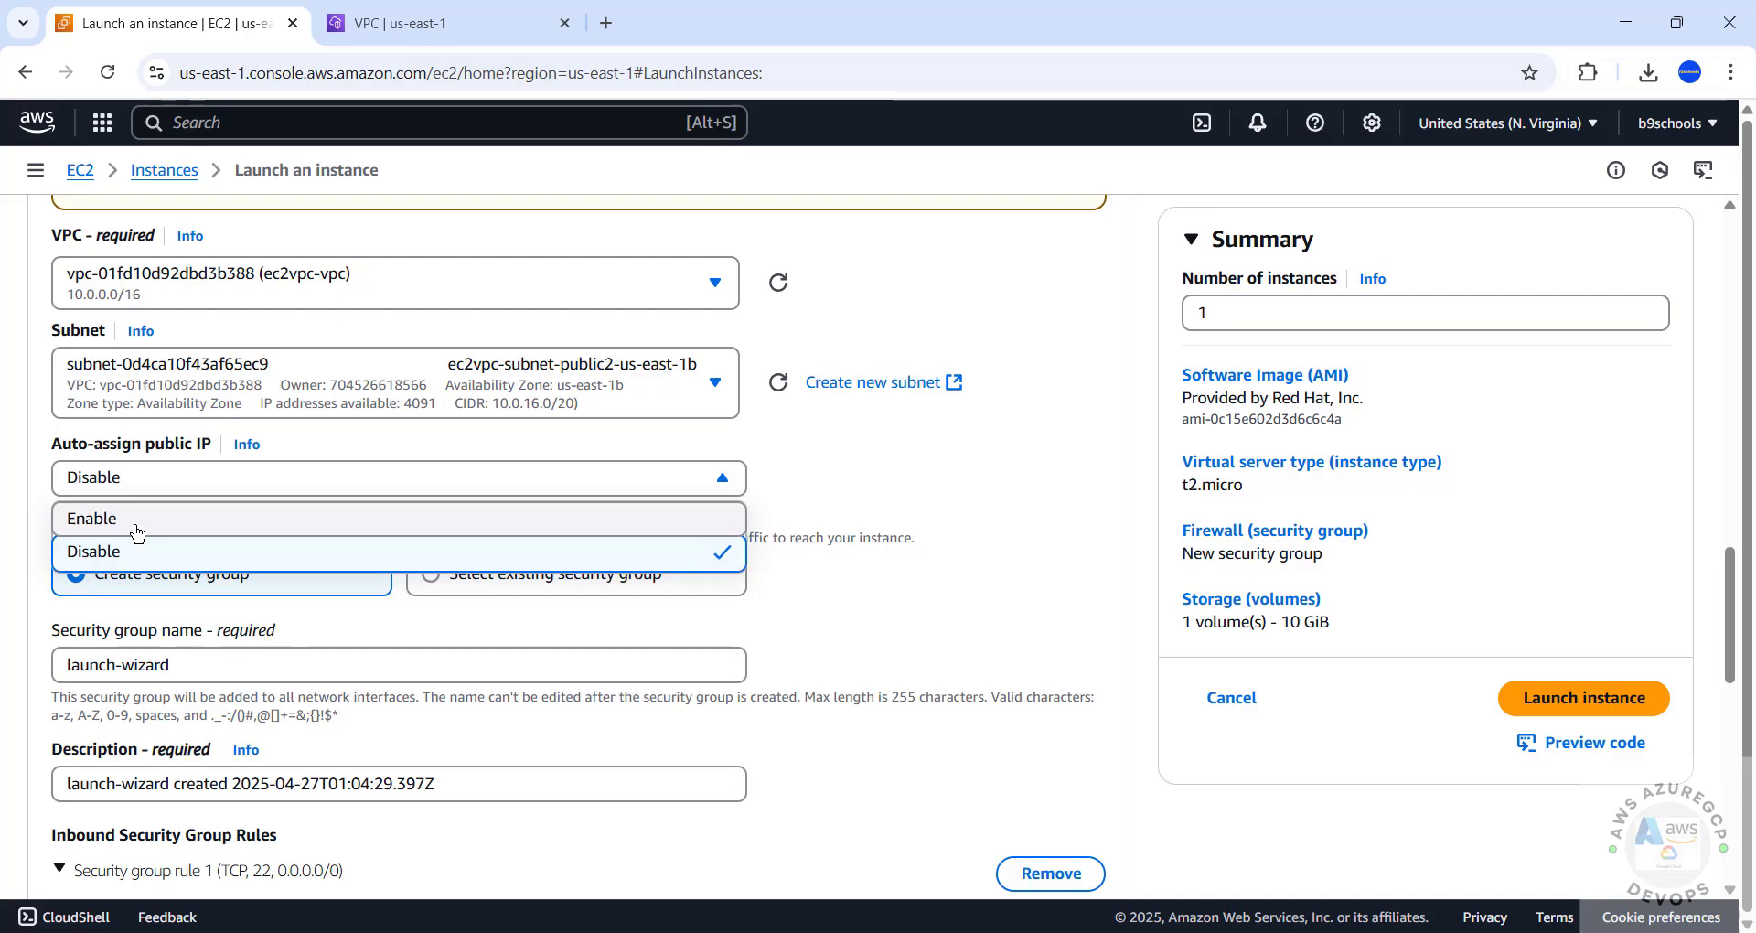
click(136, 517)
- Check the existing security groups offered for the instance, and return to the option to create a new security group
scroll(765, 501, down, 3)
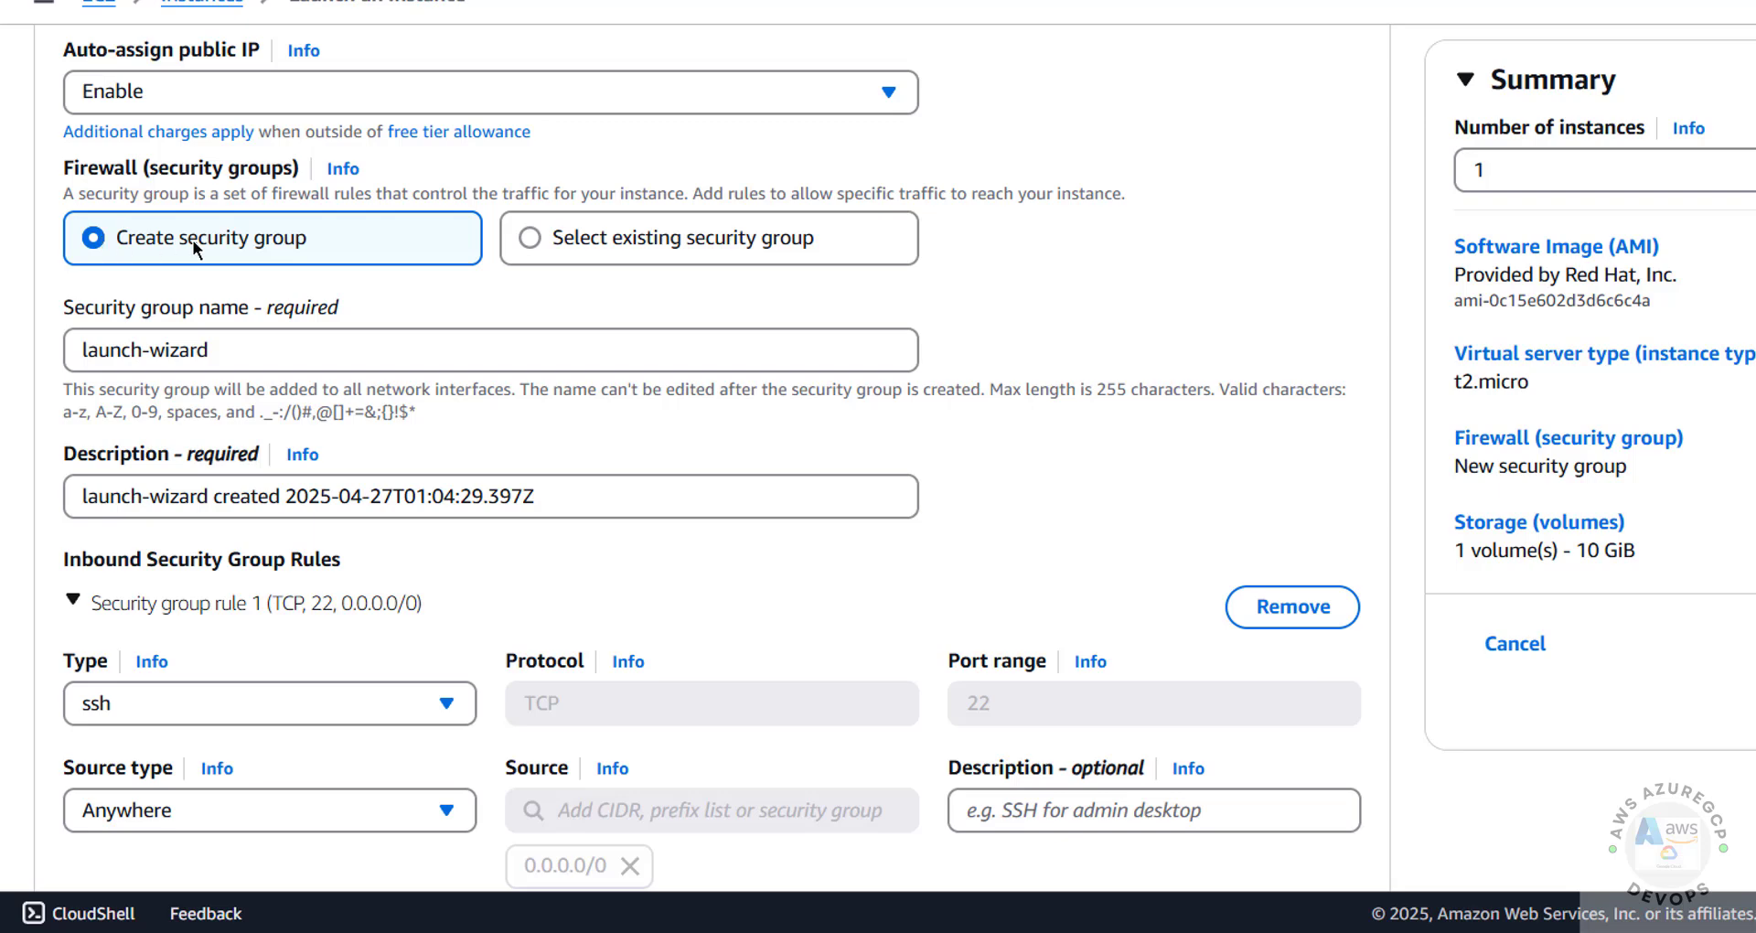
click(530, 238)
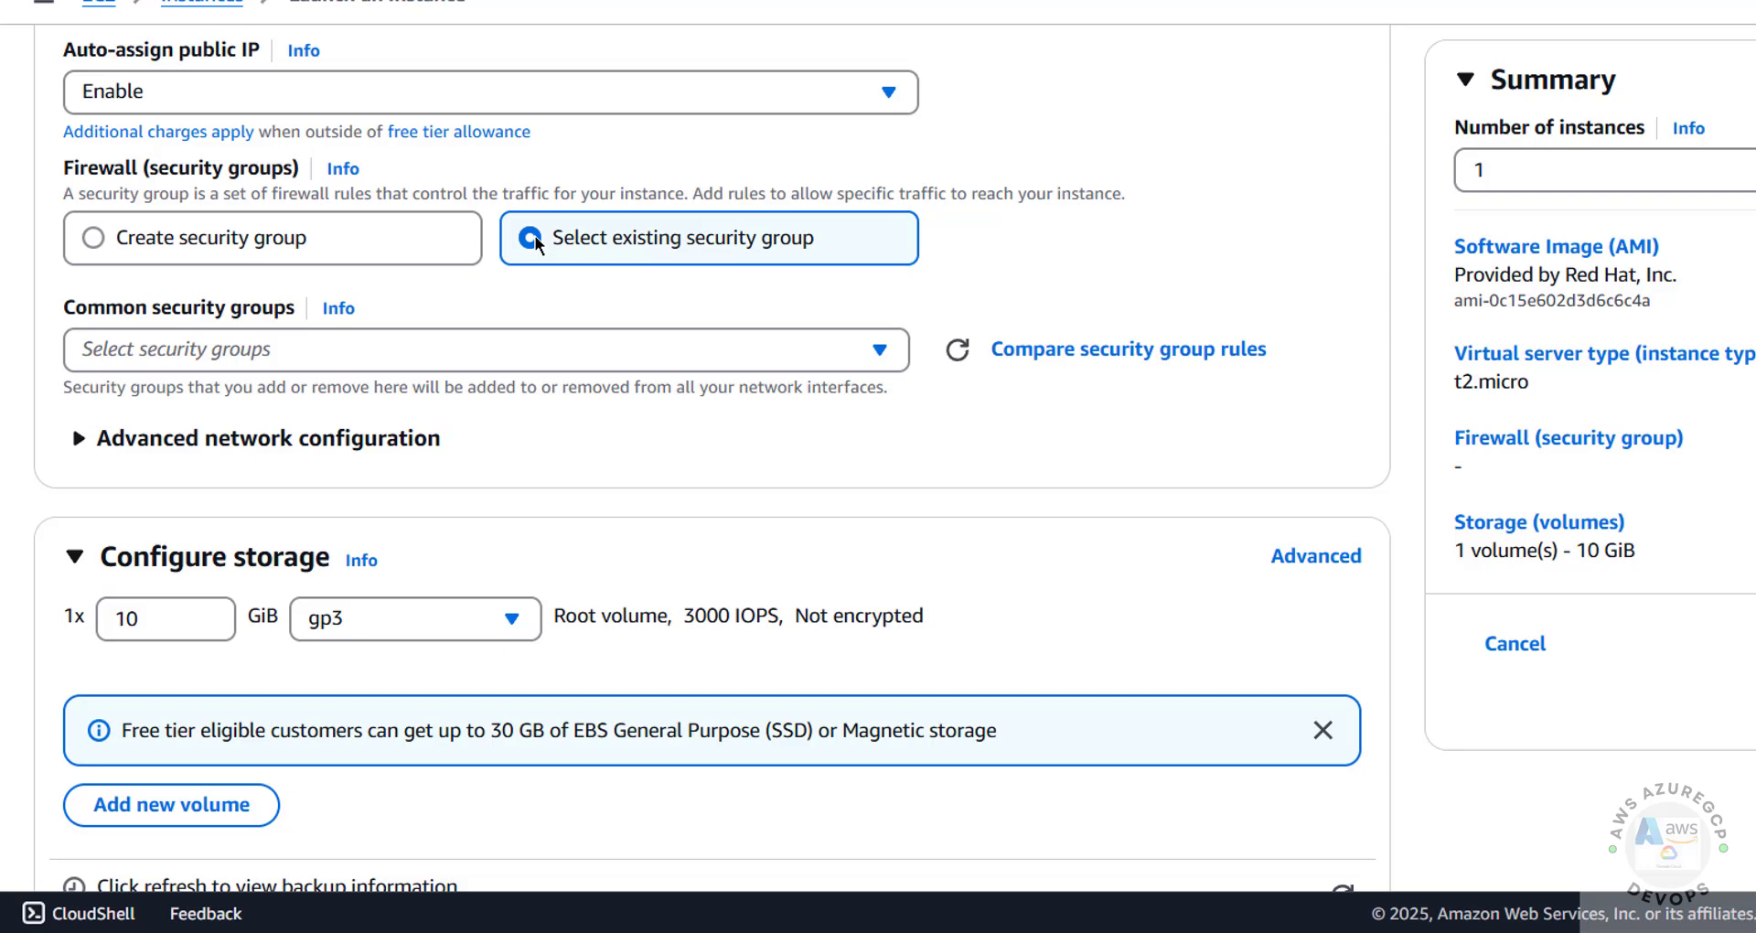
click(164, 350)
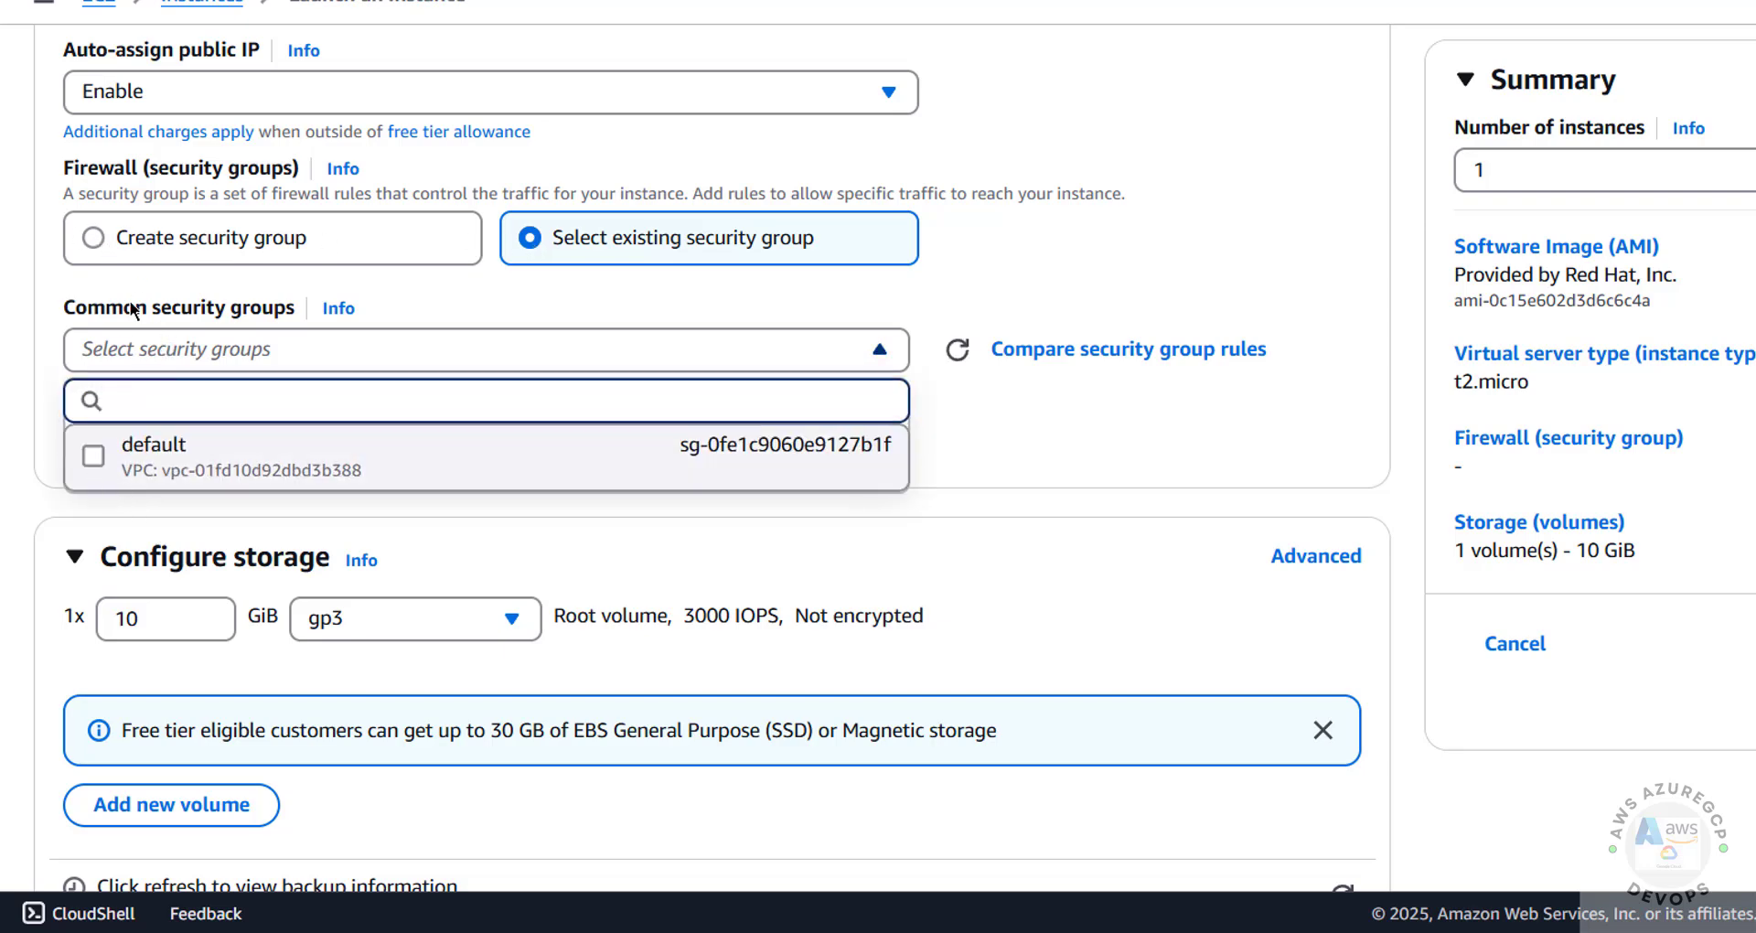
click(139, 243)
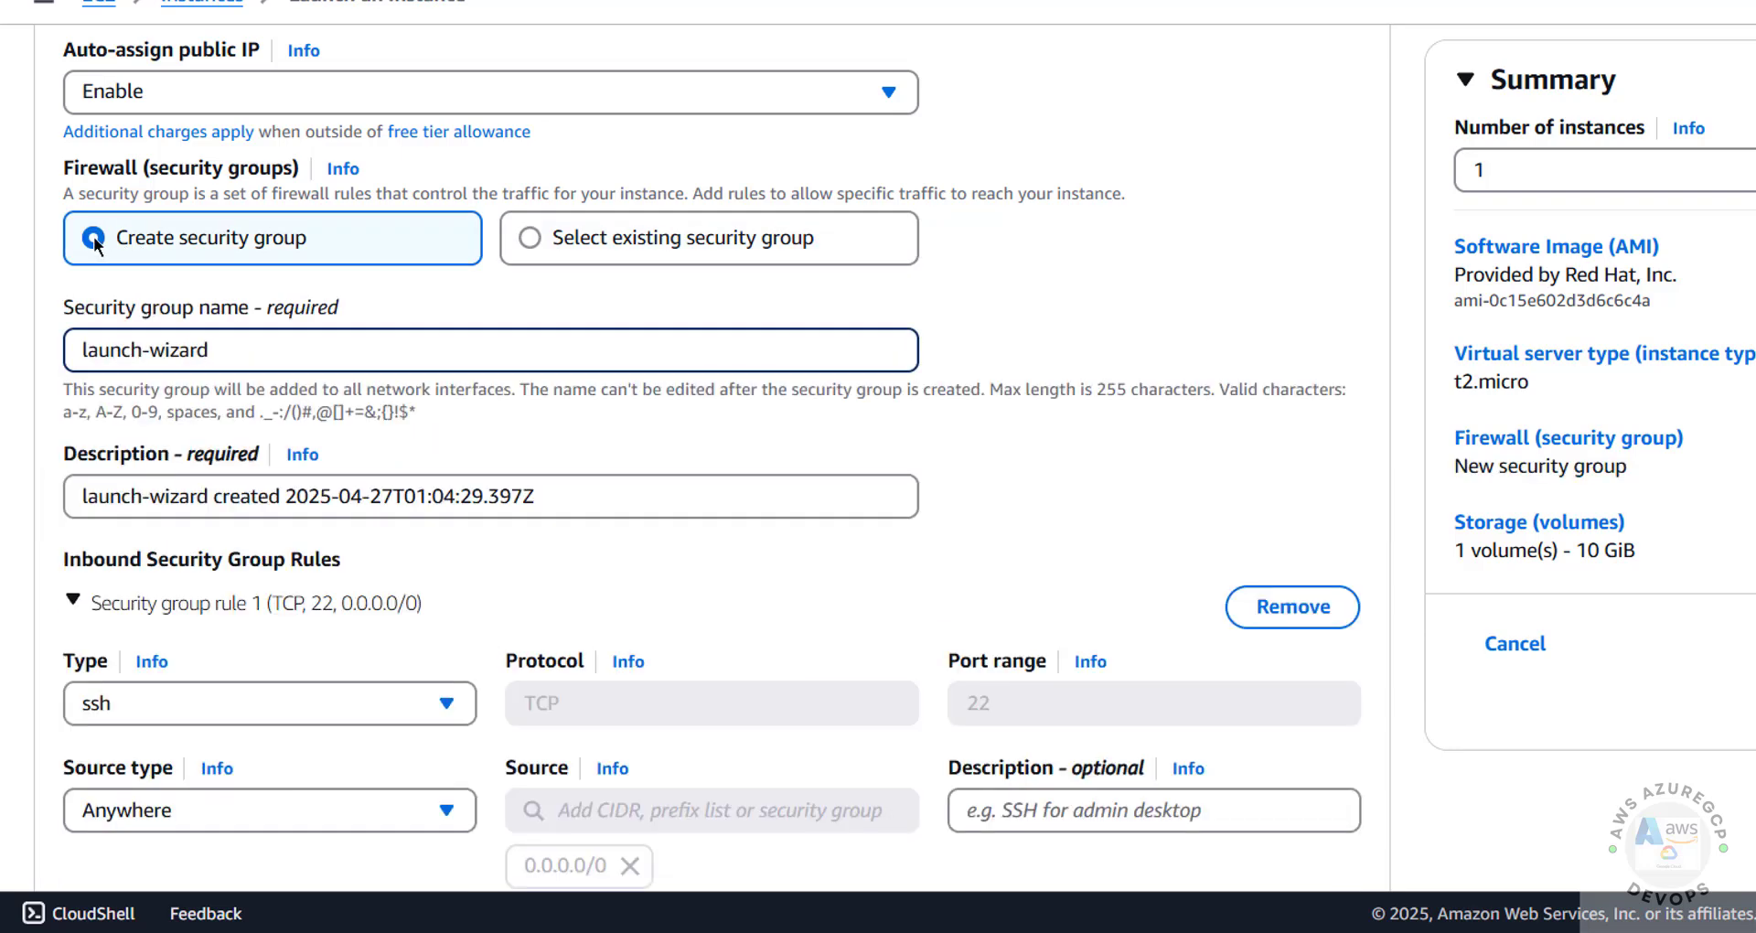
- Name the new security group sgec2rhel
drag(251, 349, 68, 344)
text(sg)
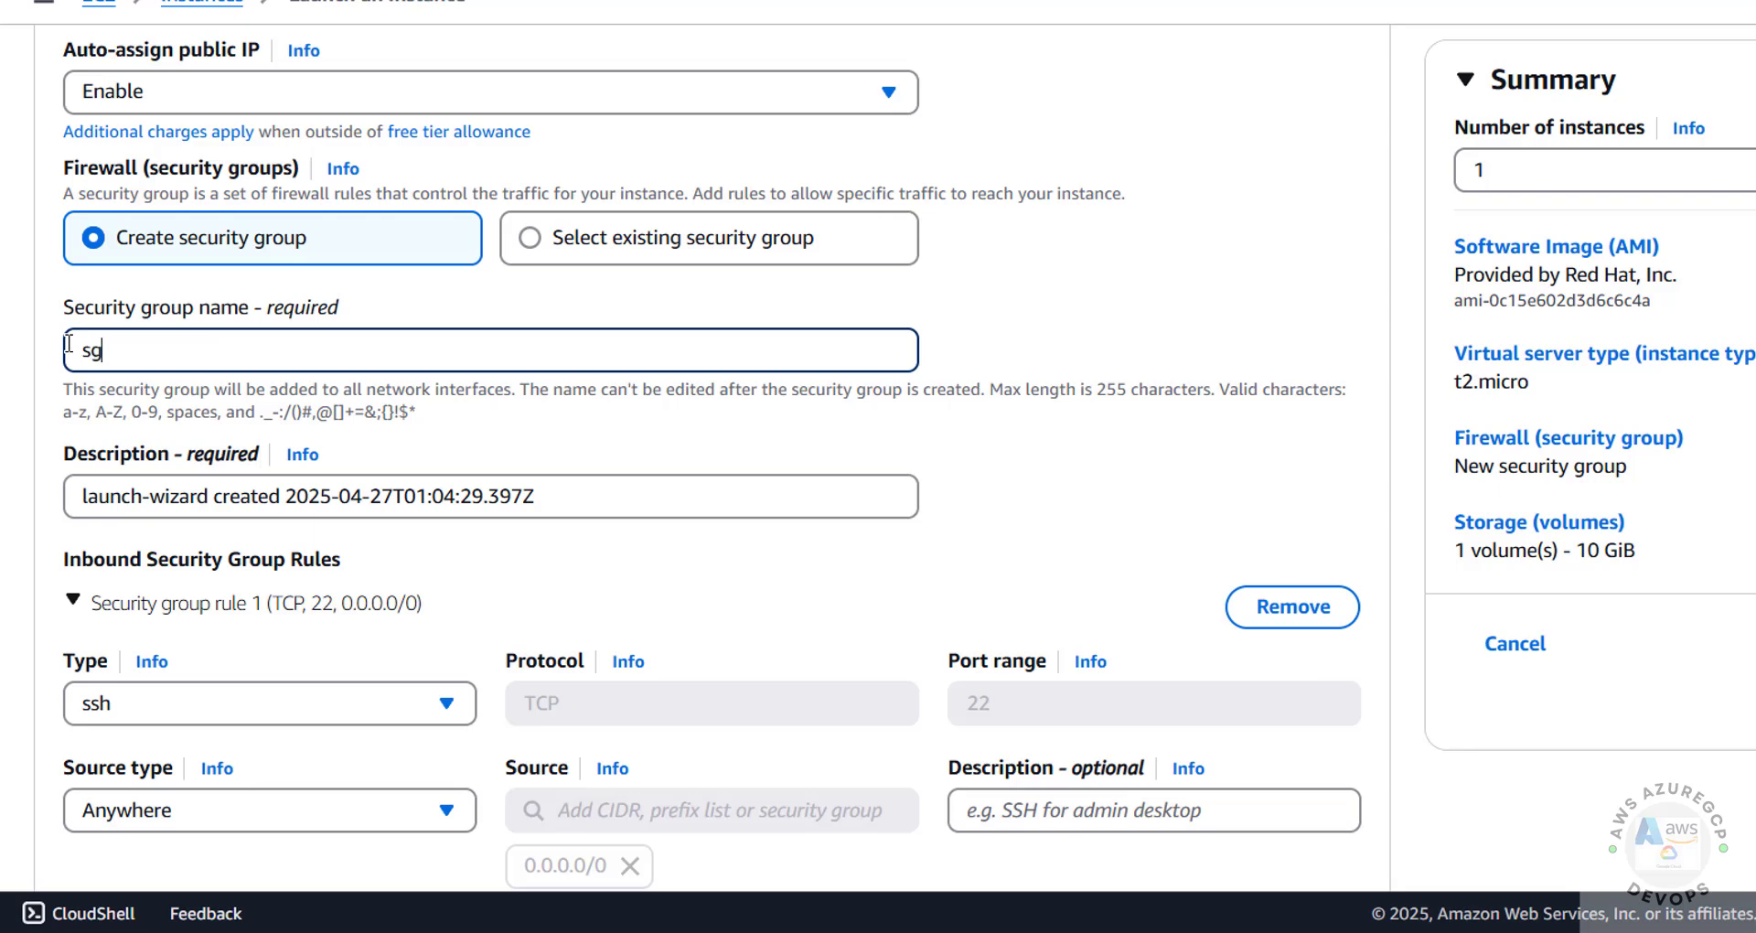
text(ec2rhel)
- Review the security group's description and inbound SSH rule, the advanced network configuration and the storage settings
triple_click(591, 498)
scroll(309, 443, down, 5)
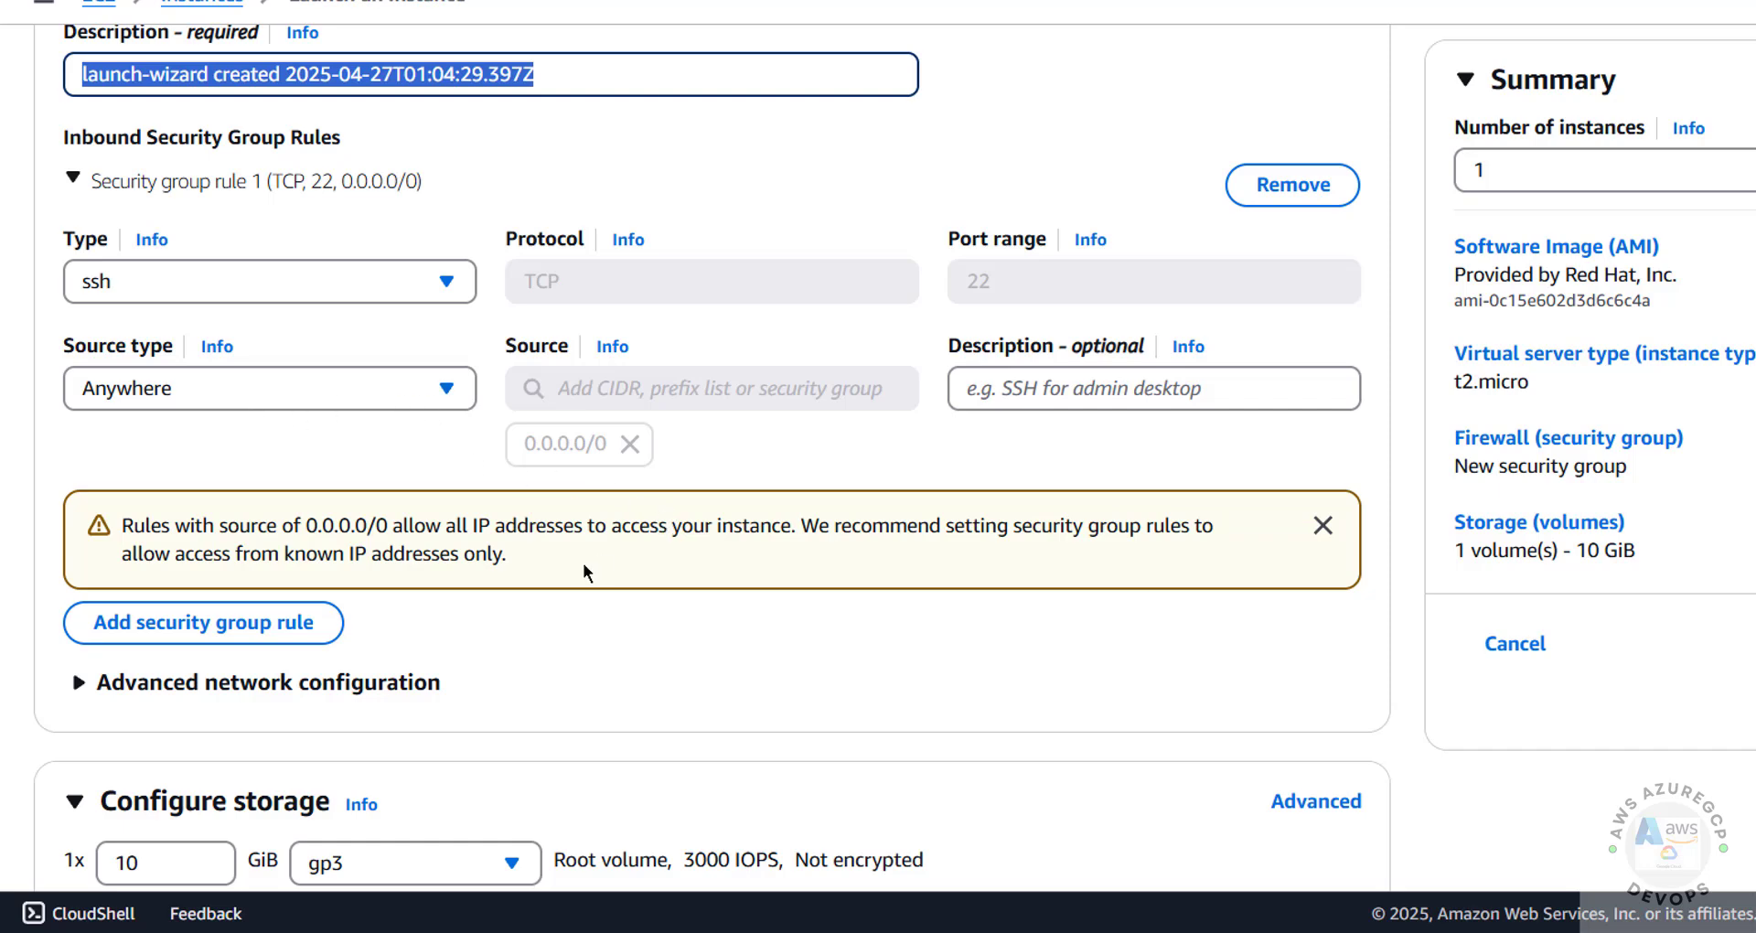
scroll(558, 539, down, 5)
click(298, 265)
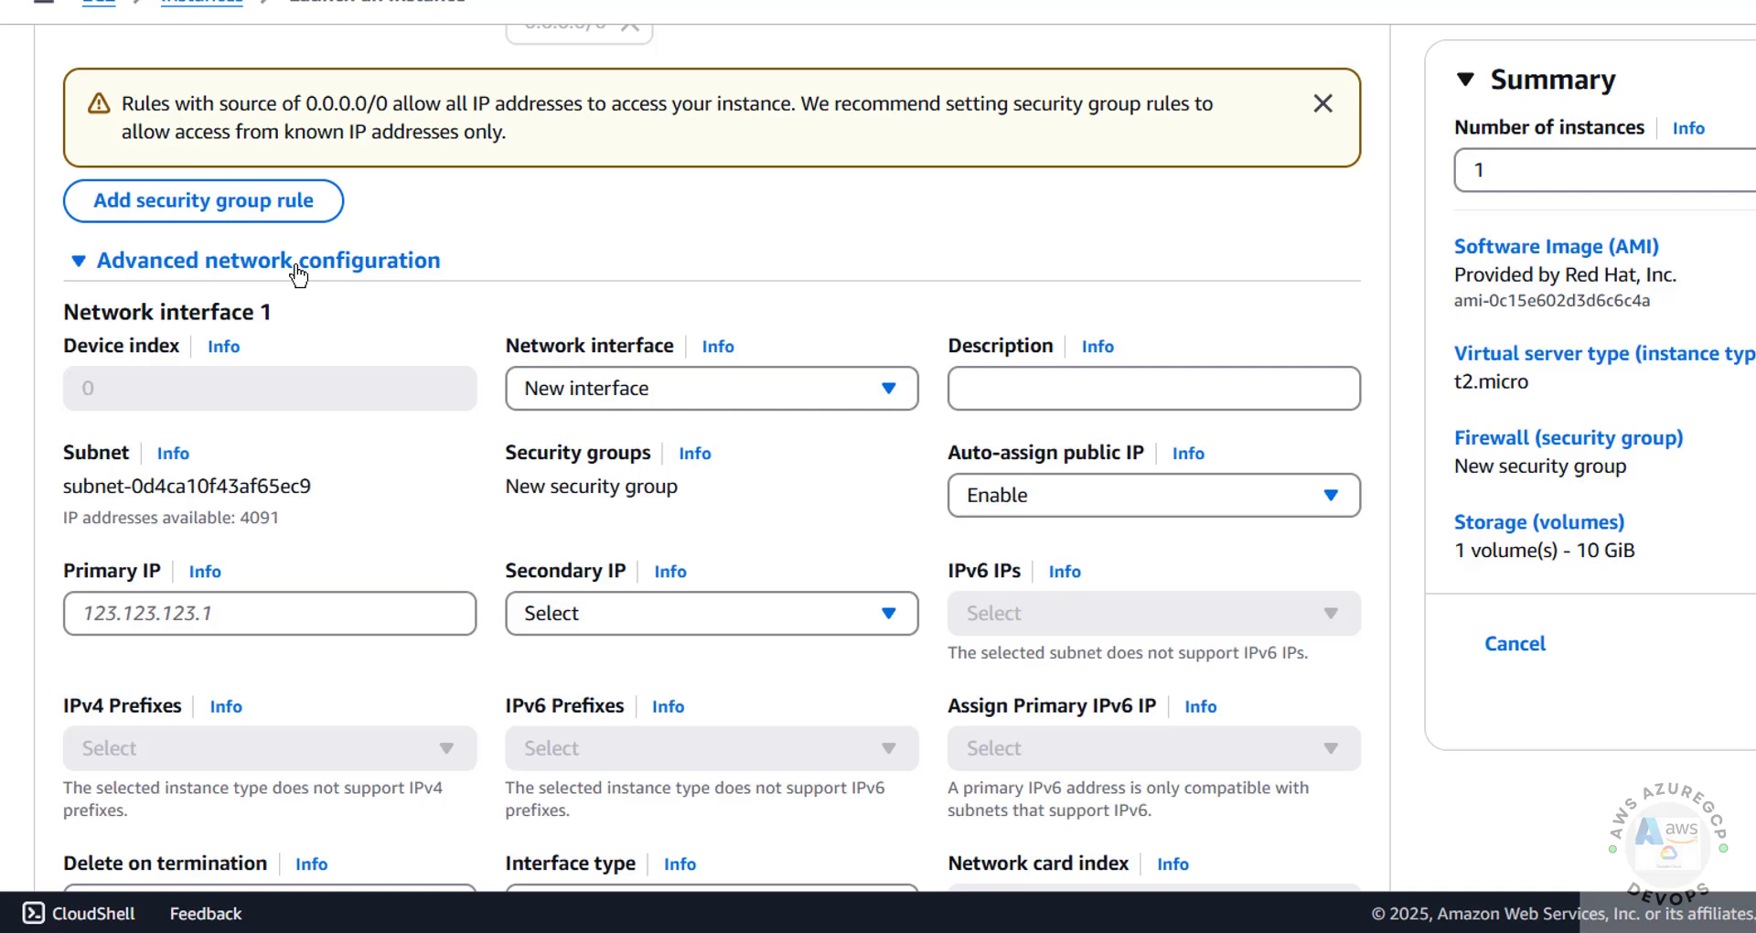
click(299, 265)
scroll(366, 496, down, 2)
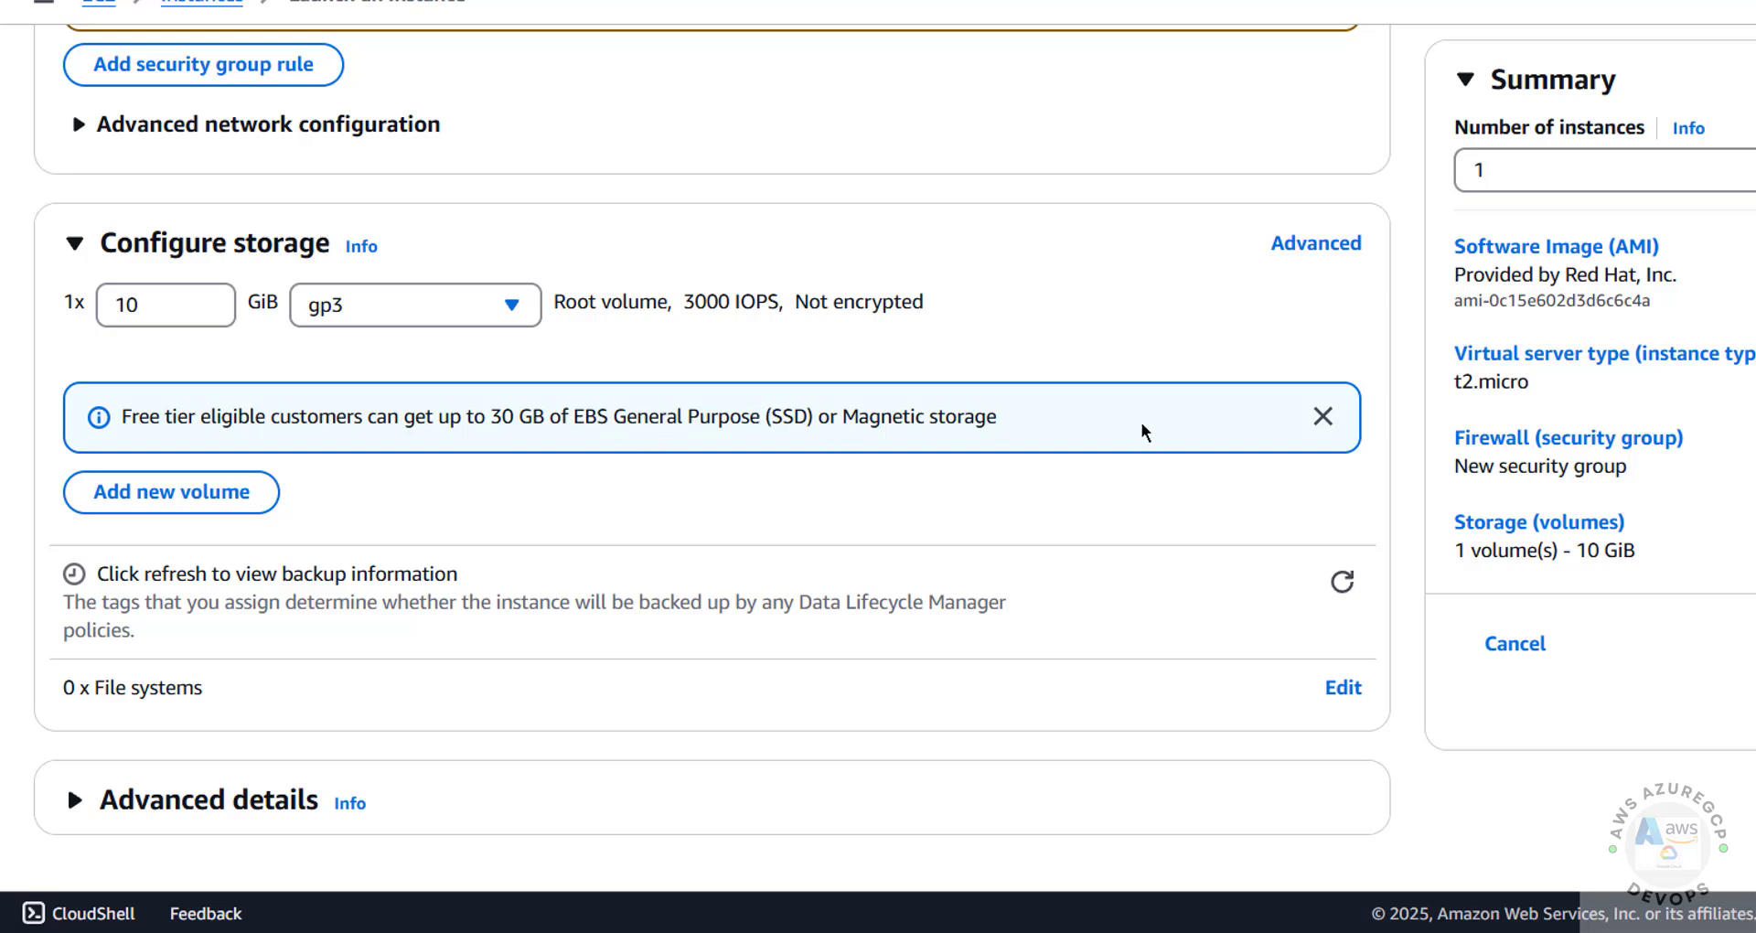
- Set the root volume size to 30 GiB, keeping the General purpose SSD (gp3) volume type
drag(161, 304, 40, 305)
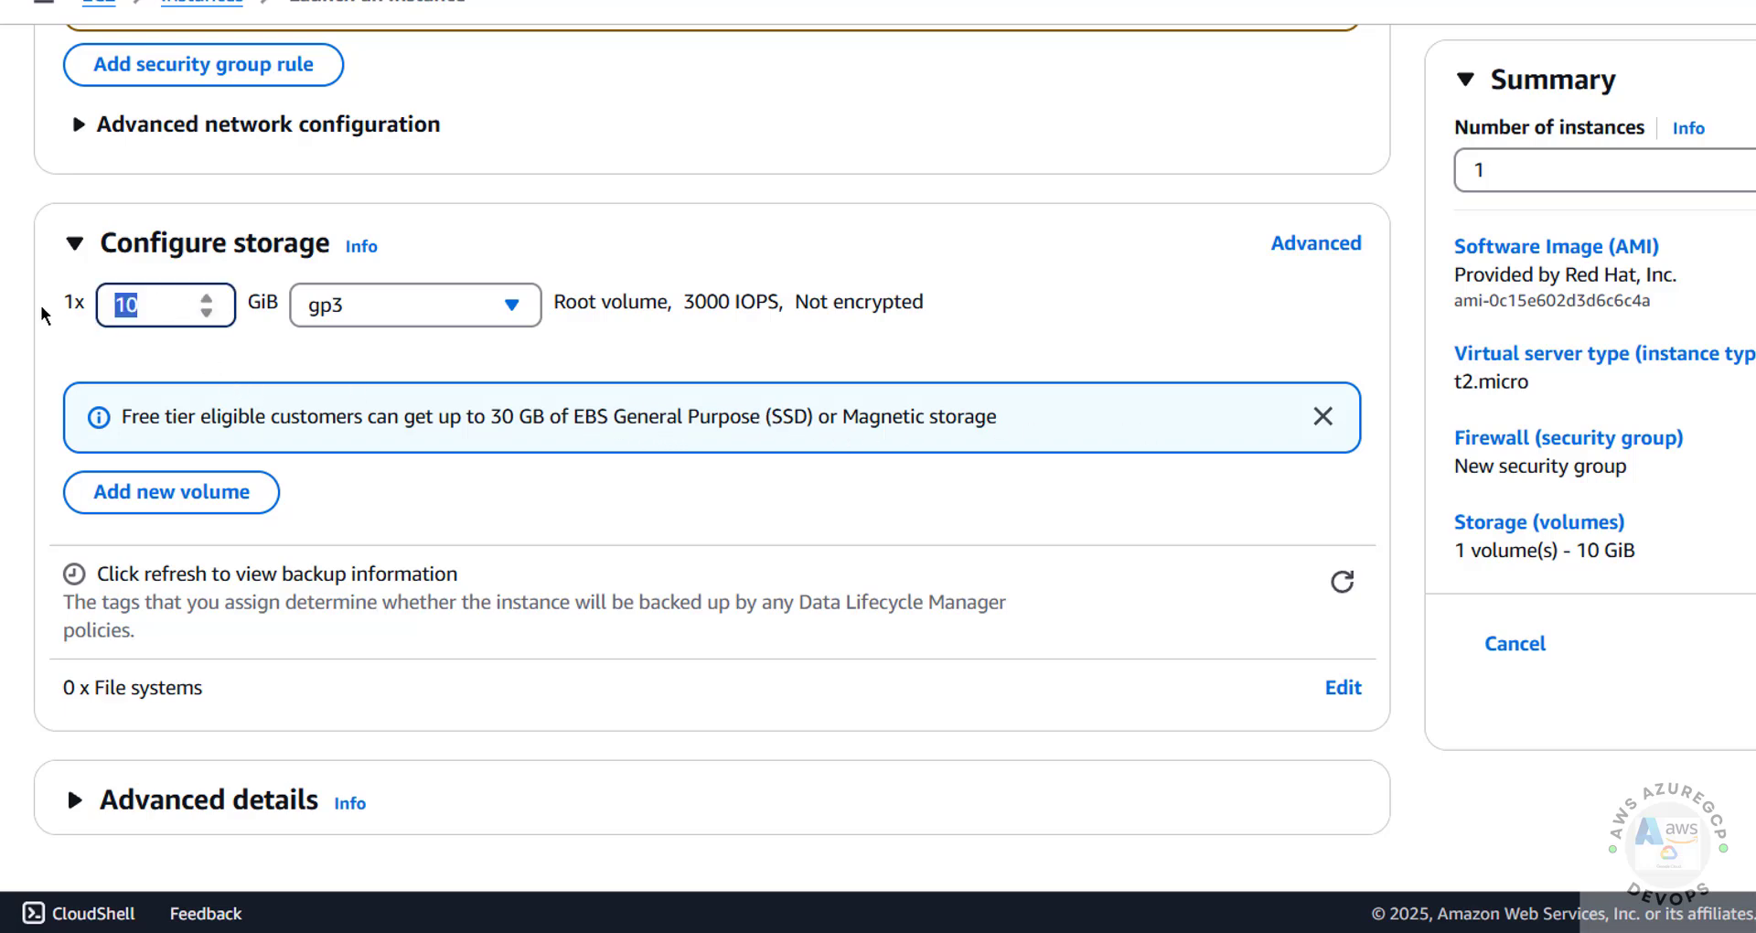
text(30)
click(454, 311)
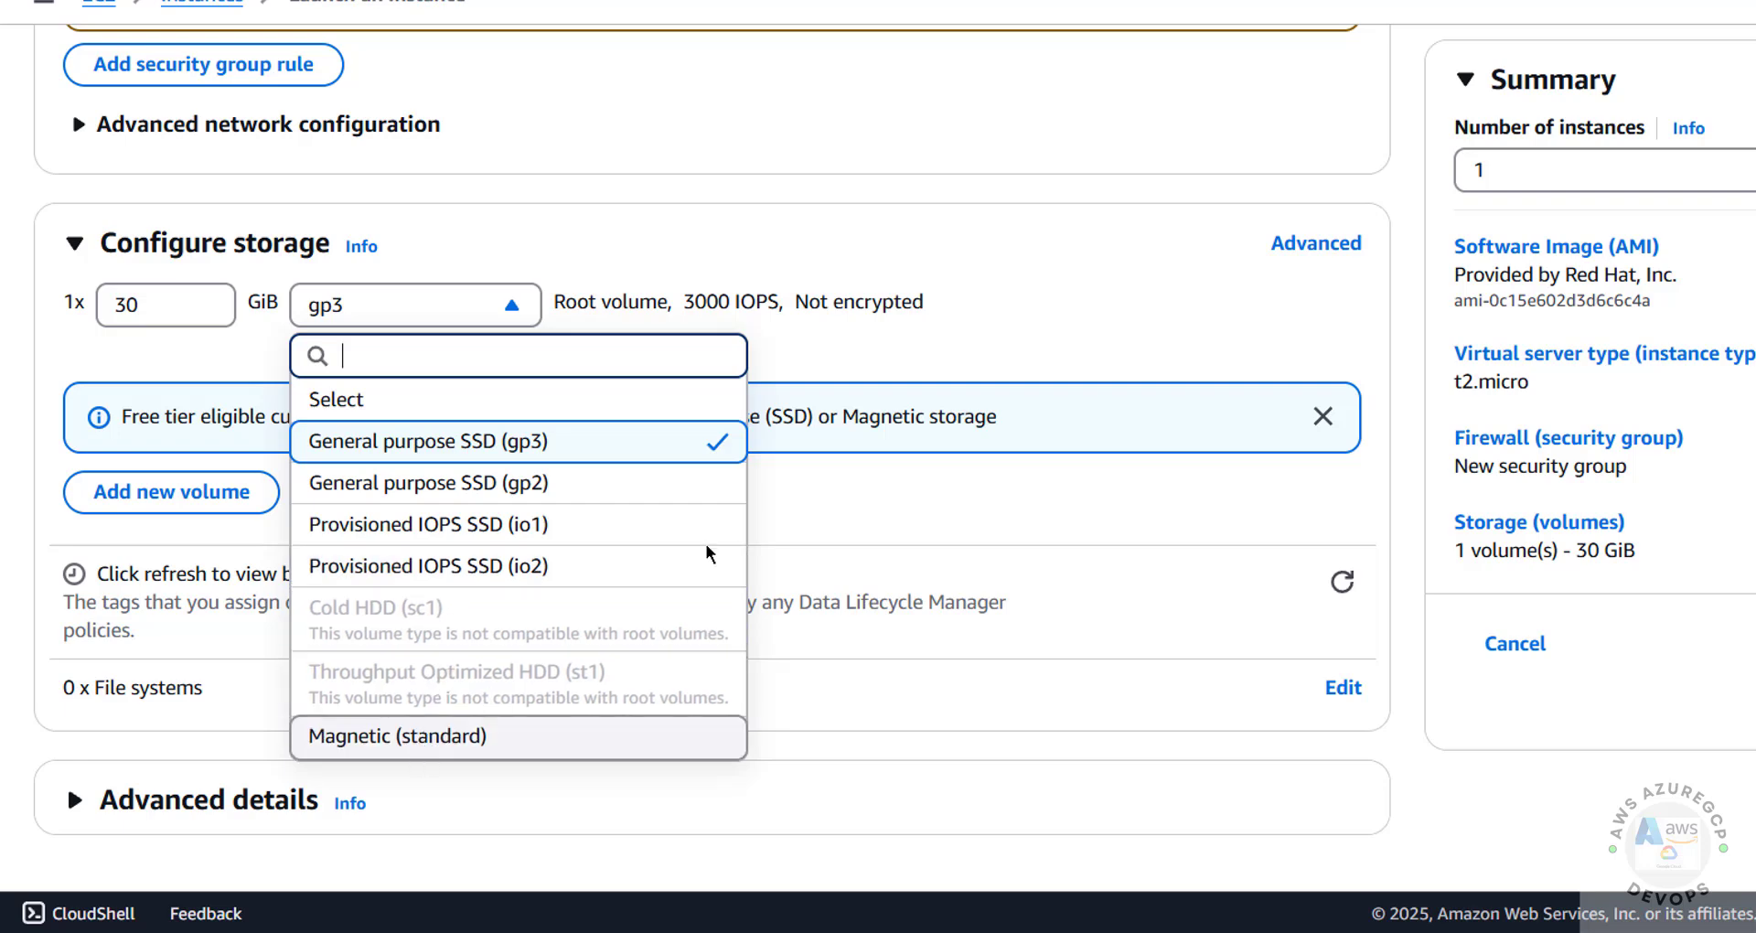
click(960, 288)
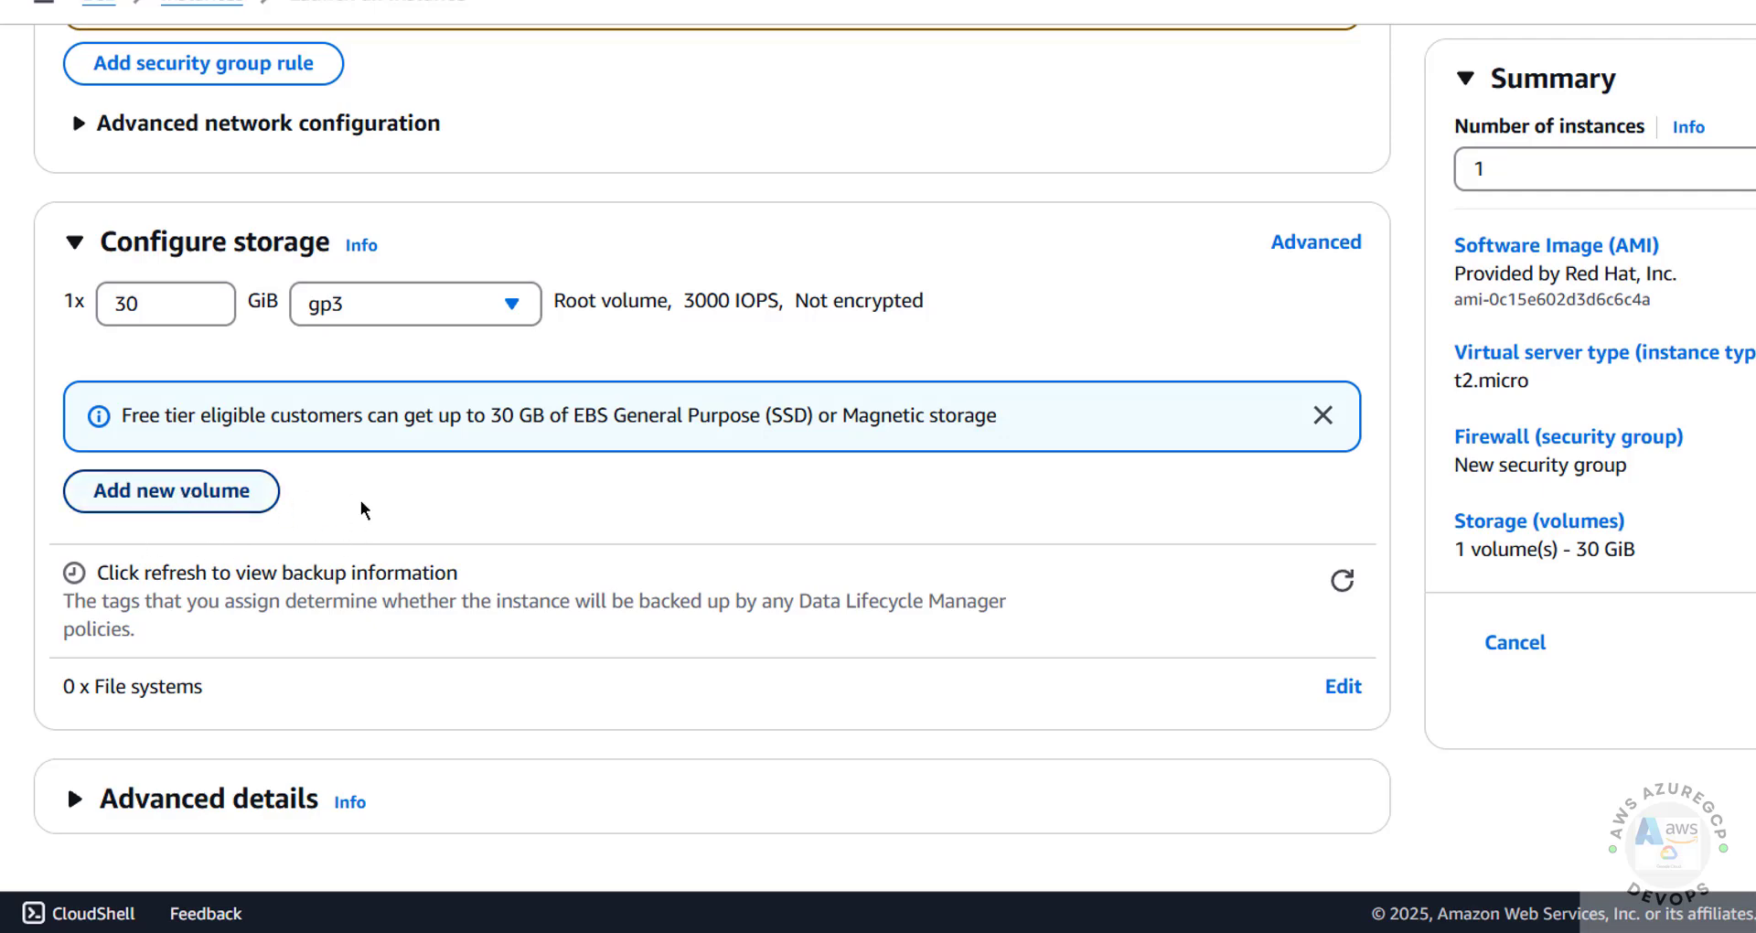
- Expand the advanced details and examine the domain join directory, IAM instance profile, purchasing and user data options
click(100, 801)
scroll(344, 565, down, 8)
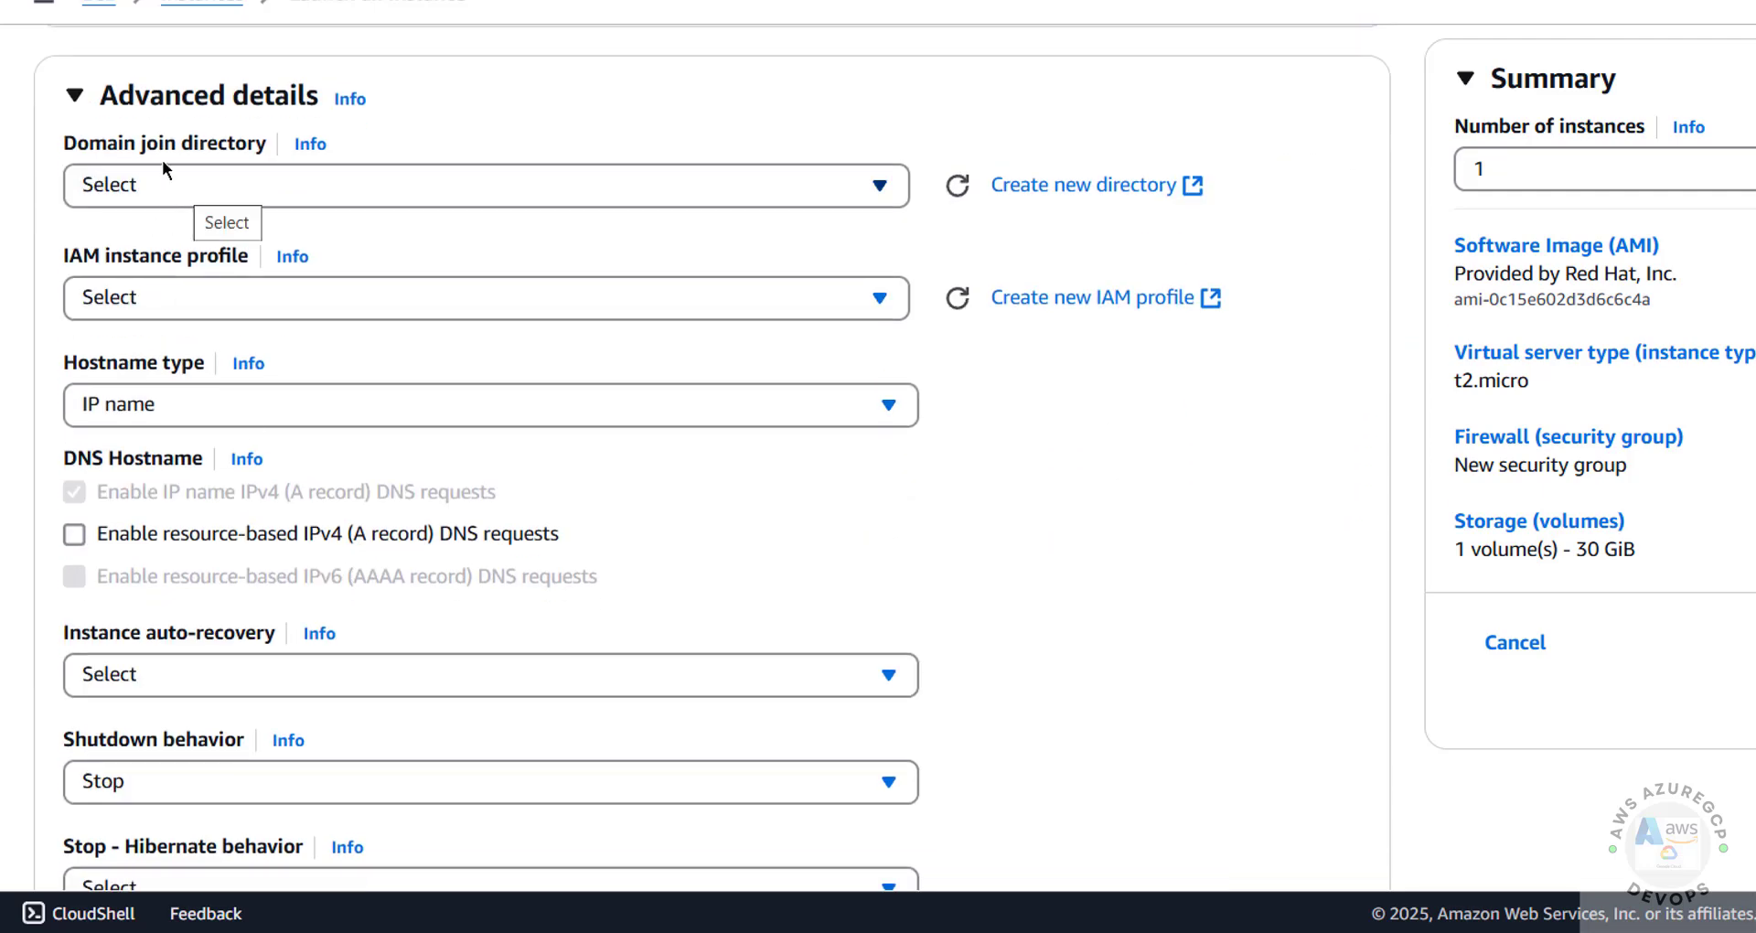
click(166, 184)
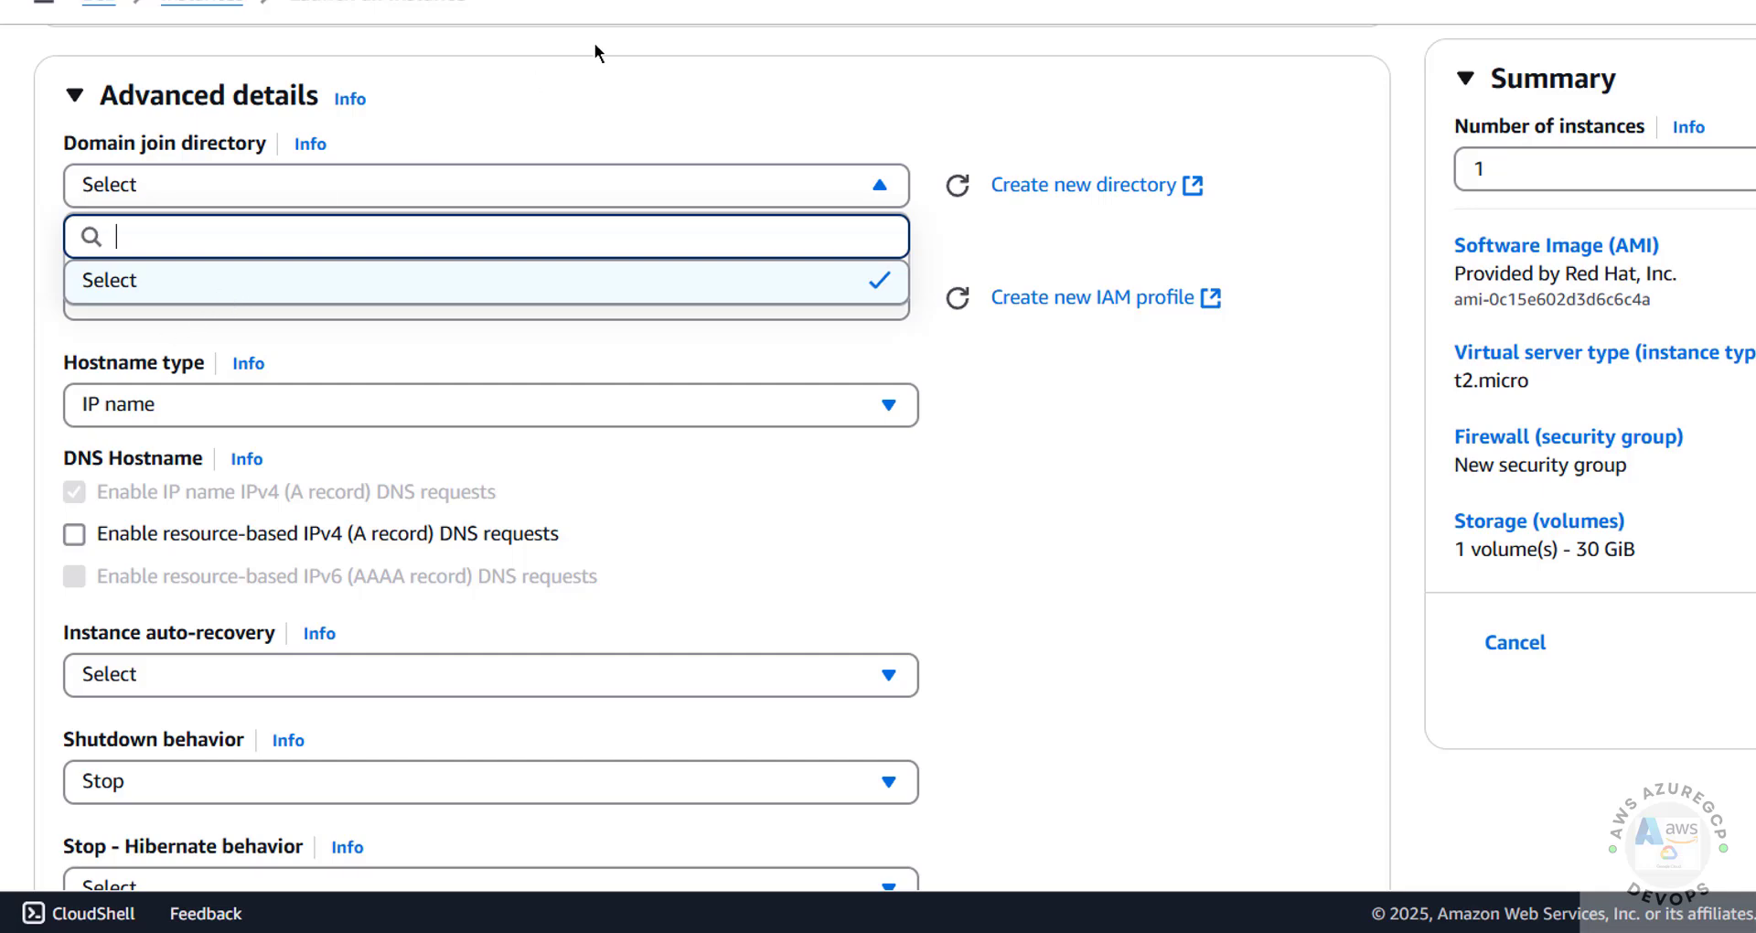
click(703, 117)
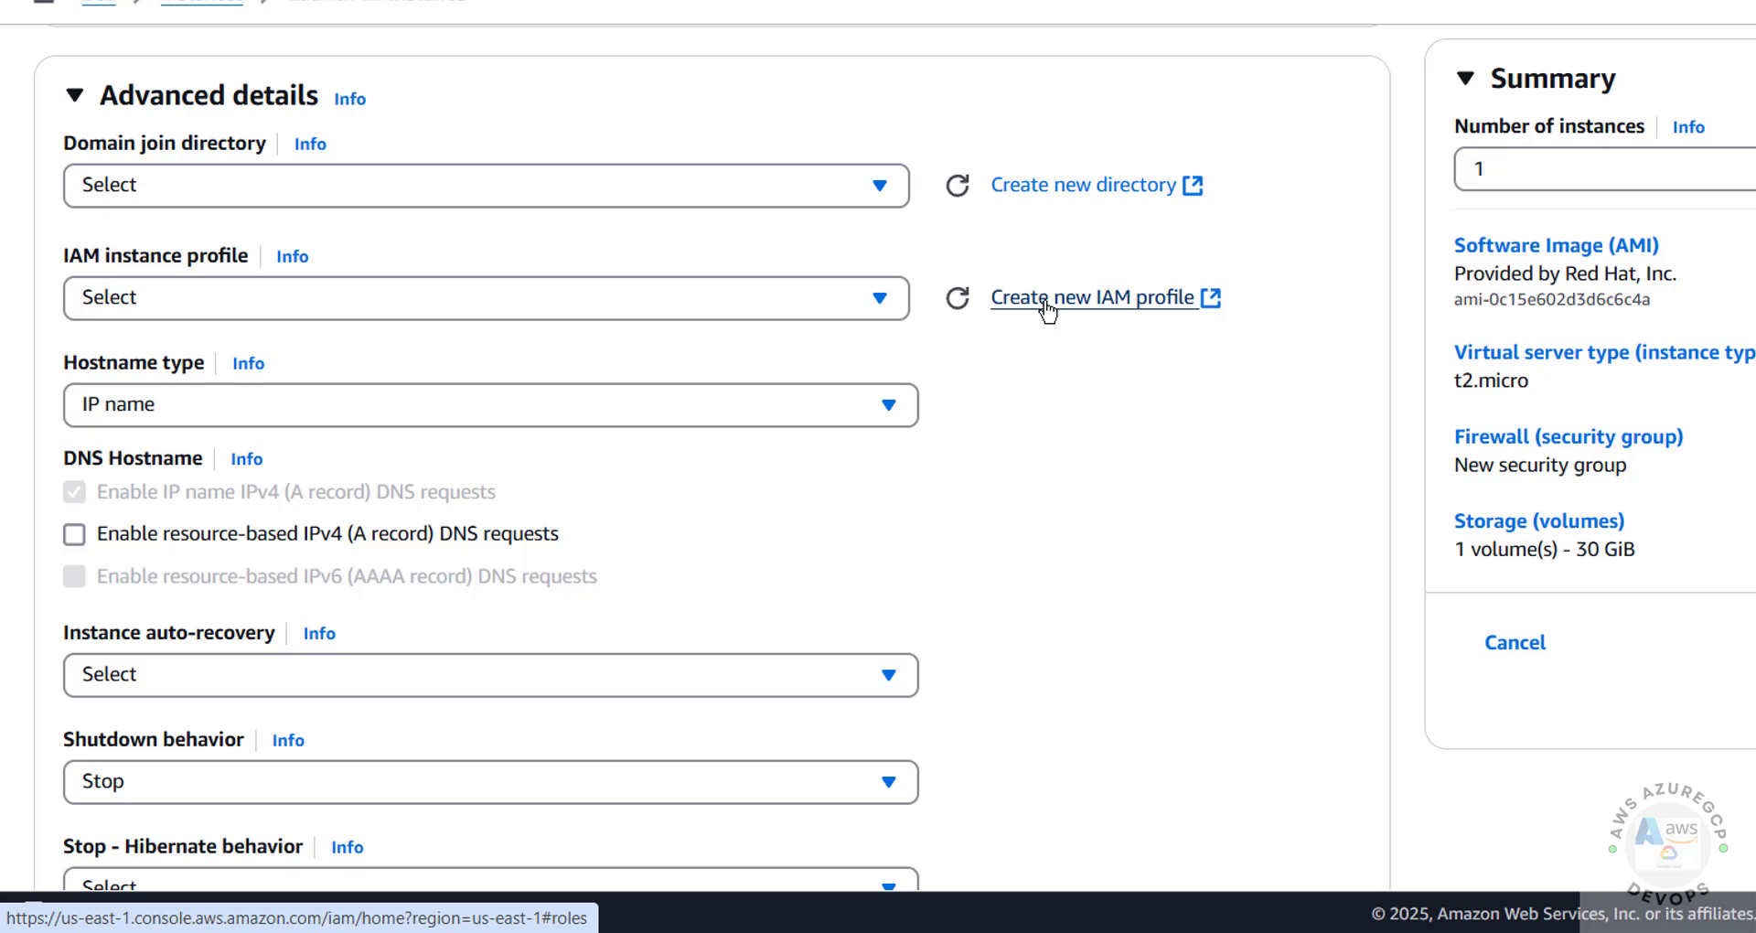
click(405, 306)
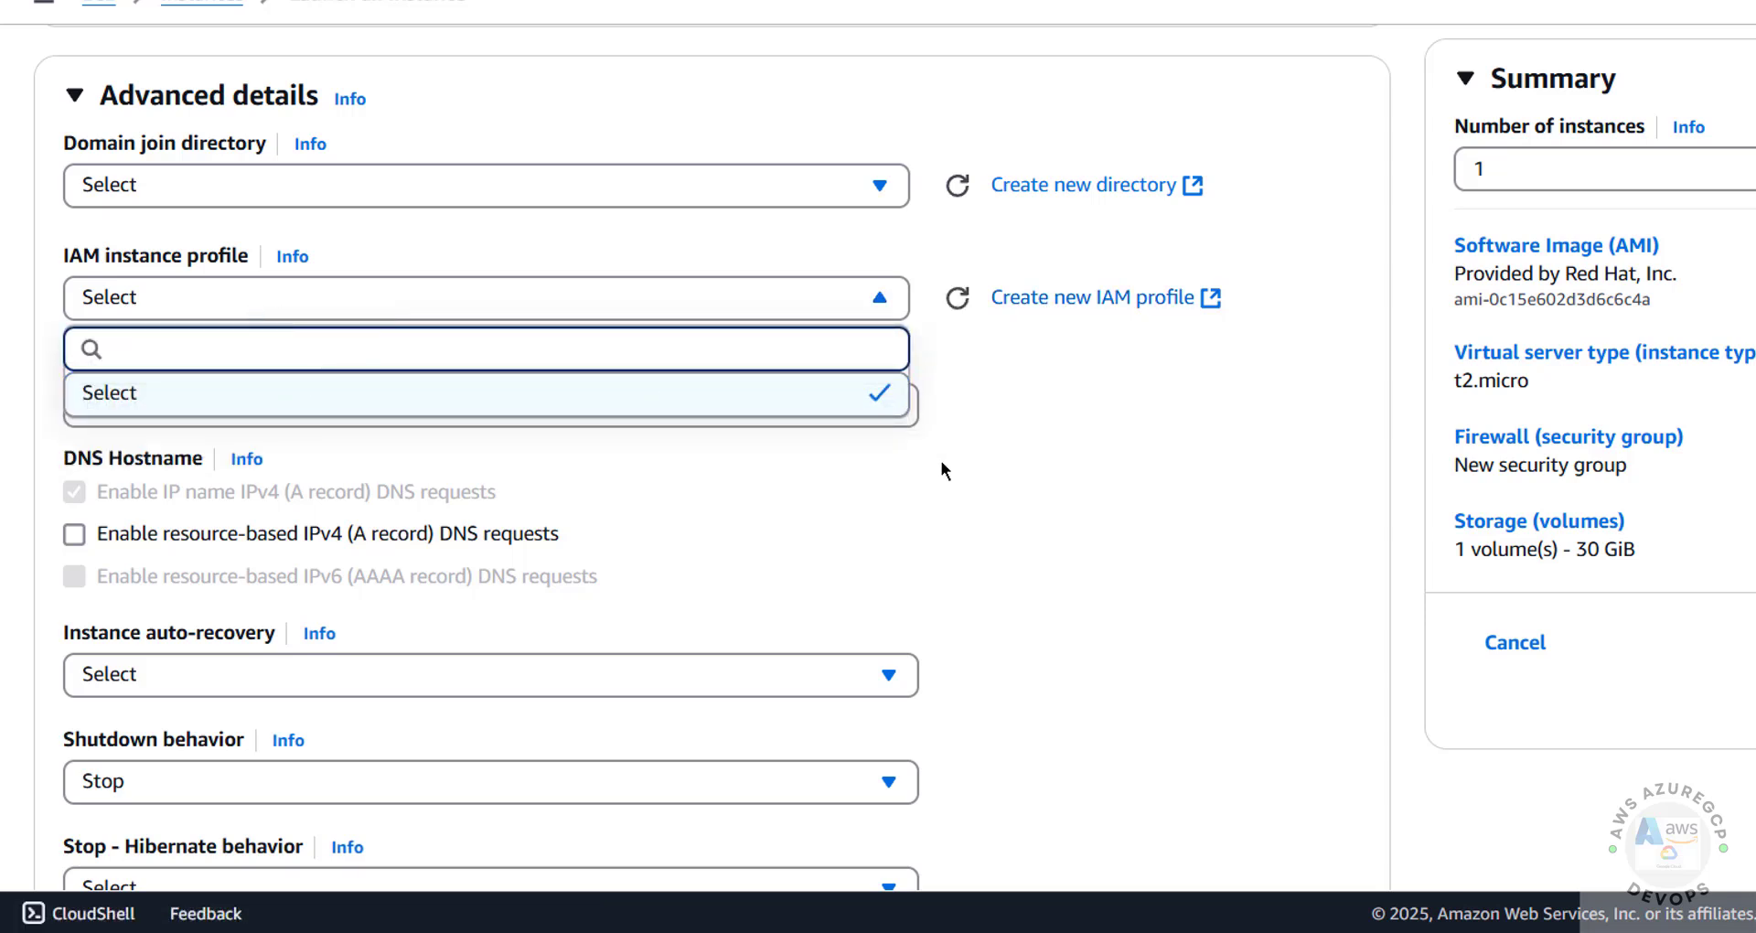
click(1072, 462)
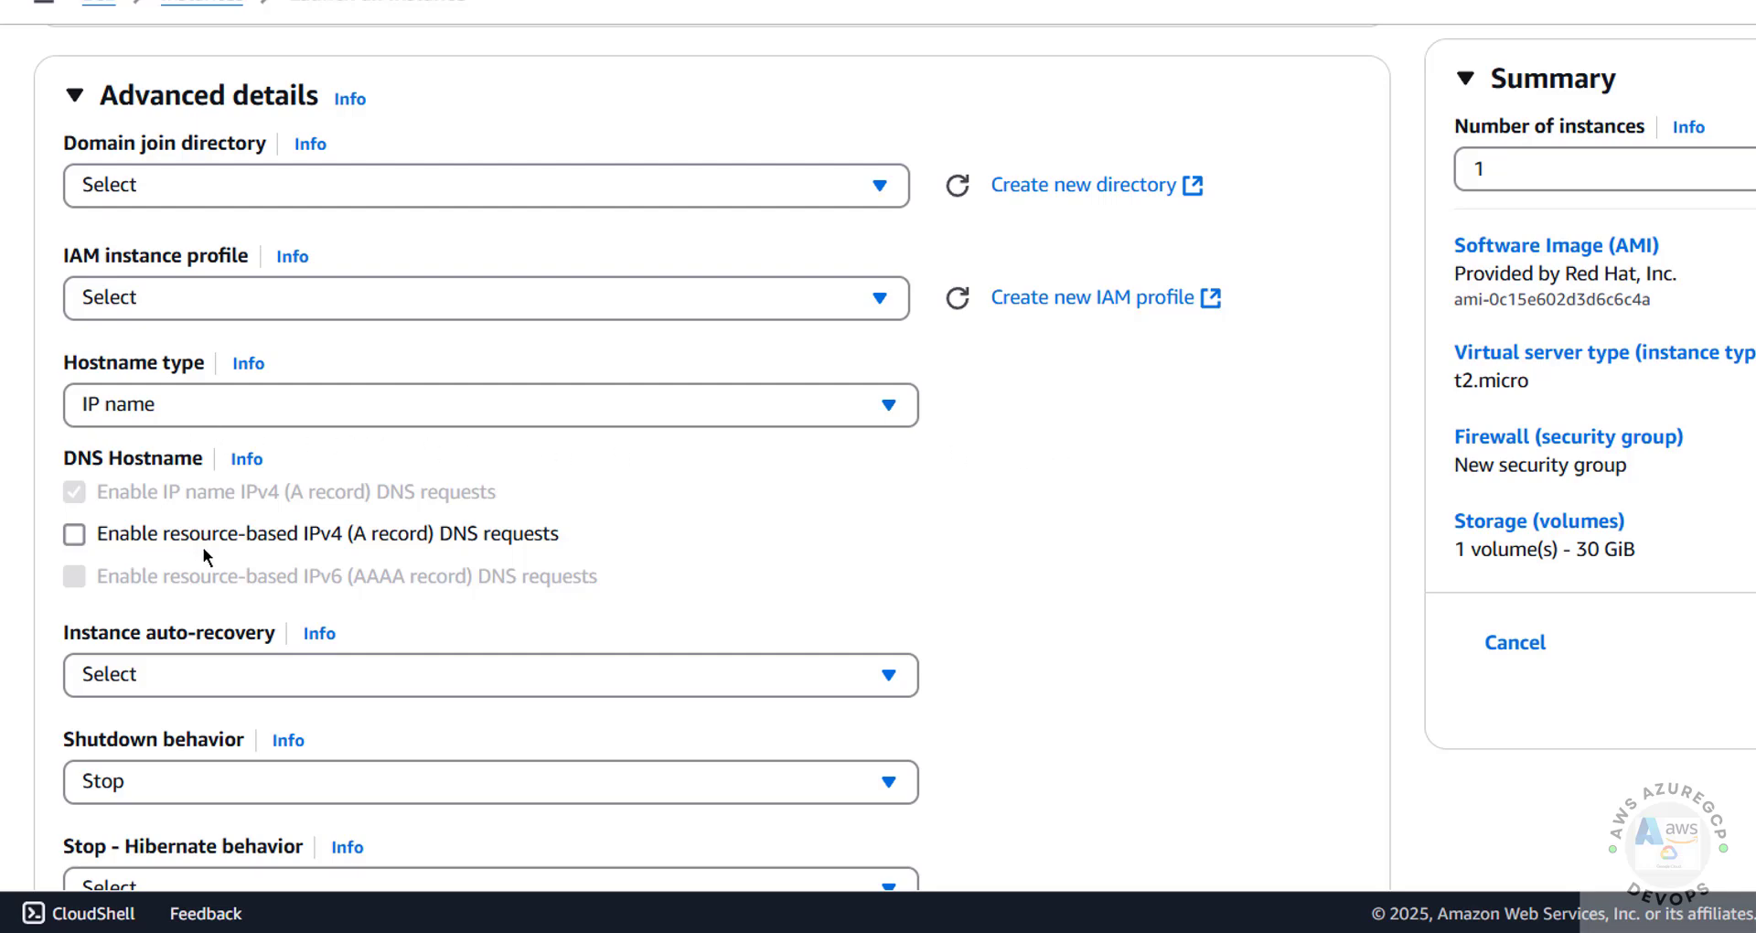
scroll(203, 547, down, 12)
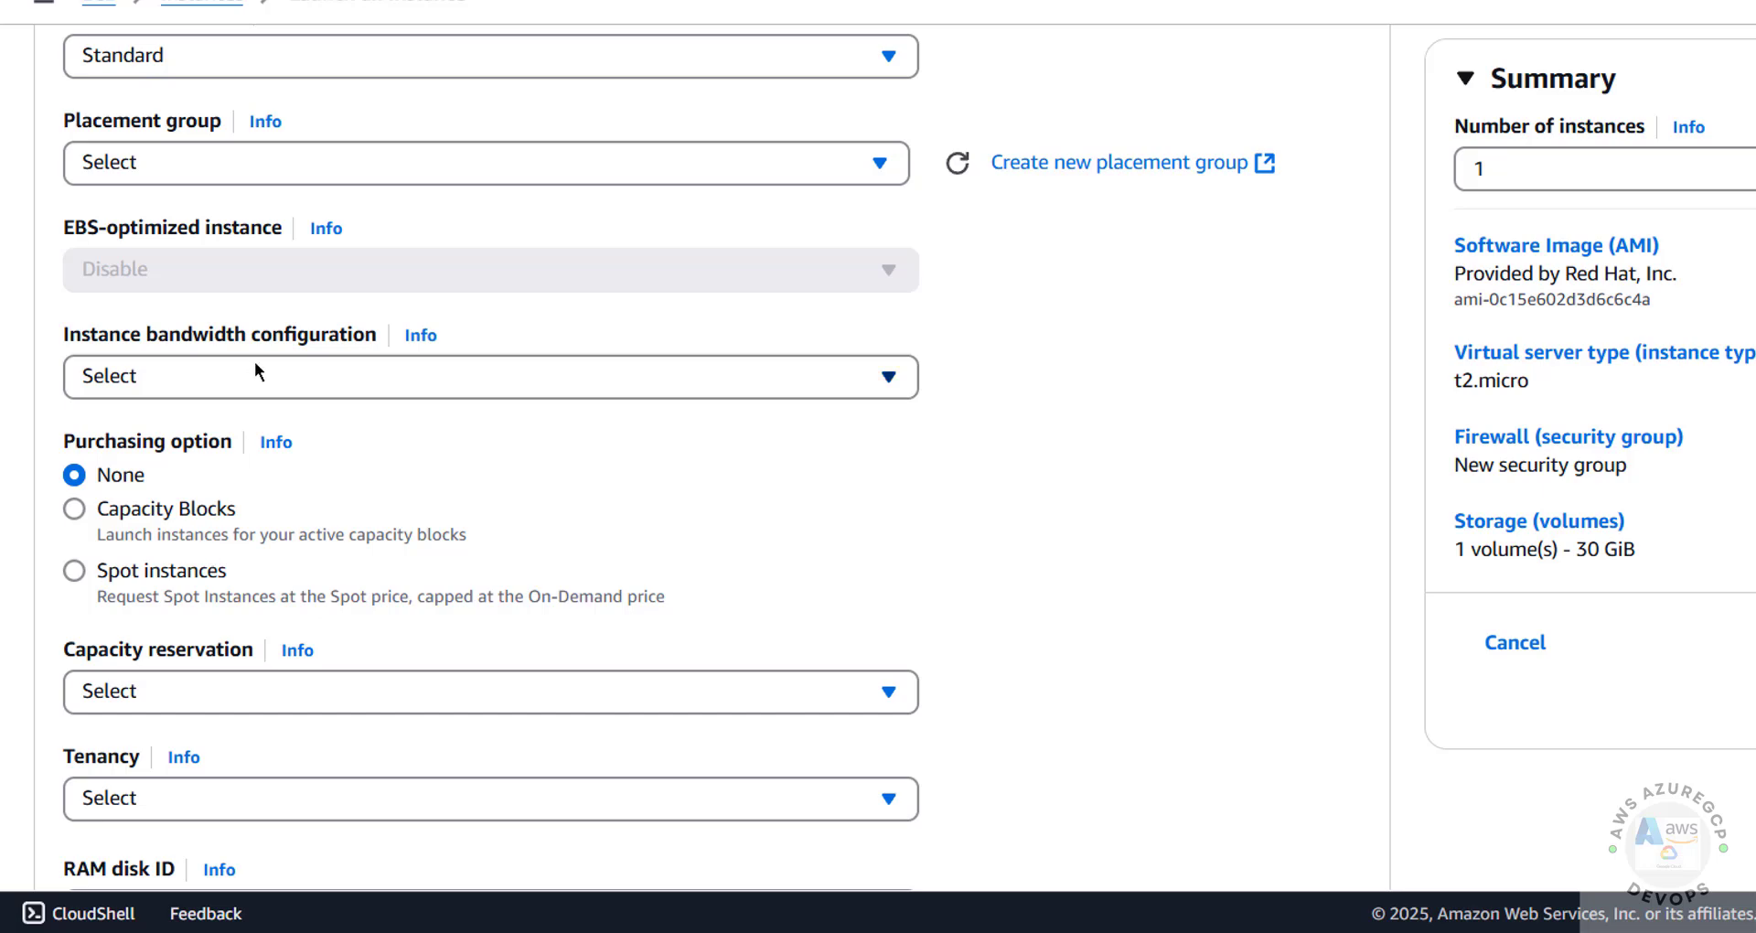
scroll(267, 486, down, 15)
scroll(267, 486, down, 3)
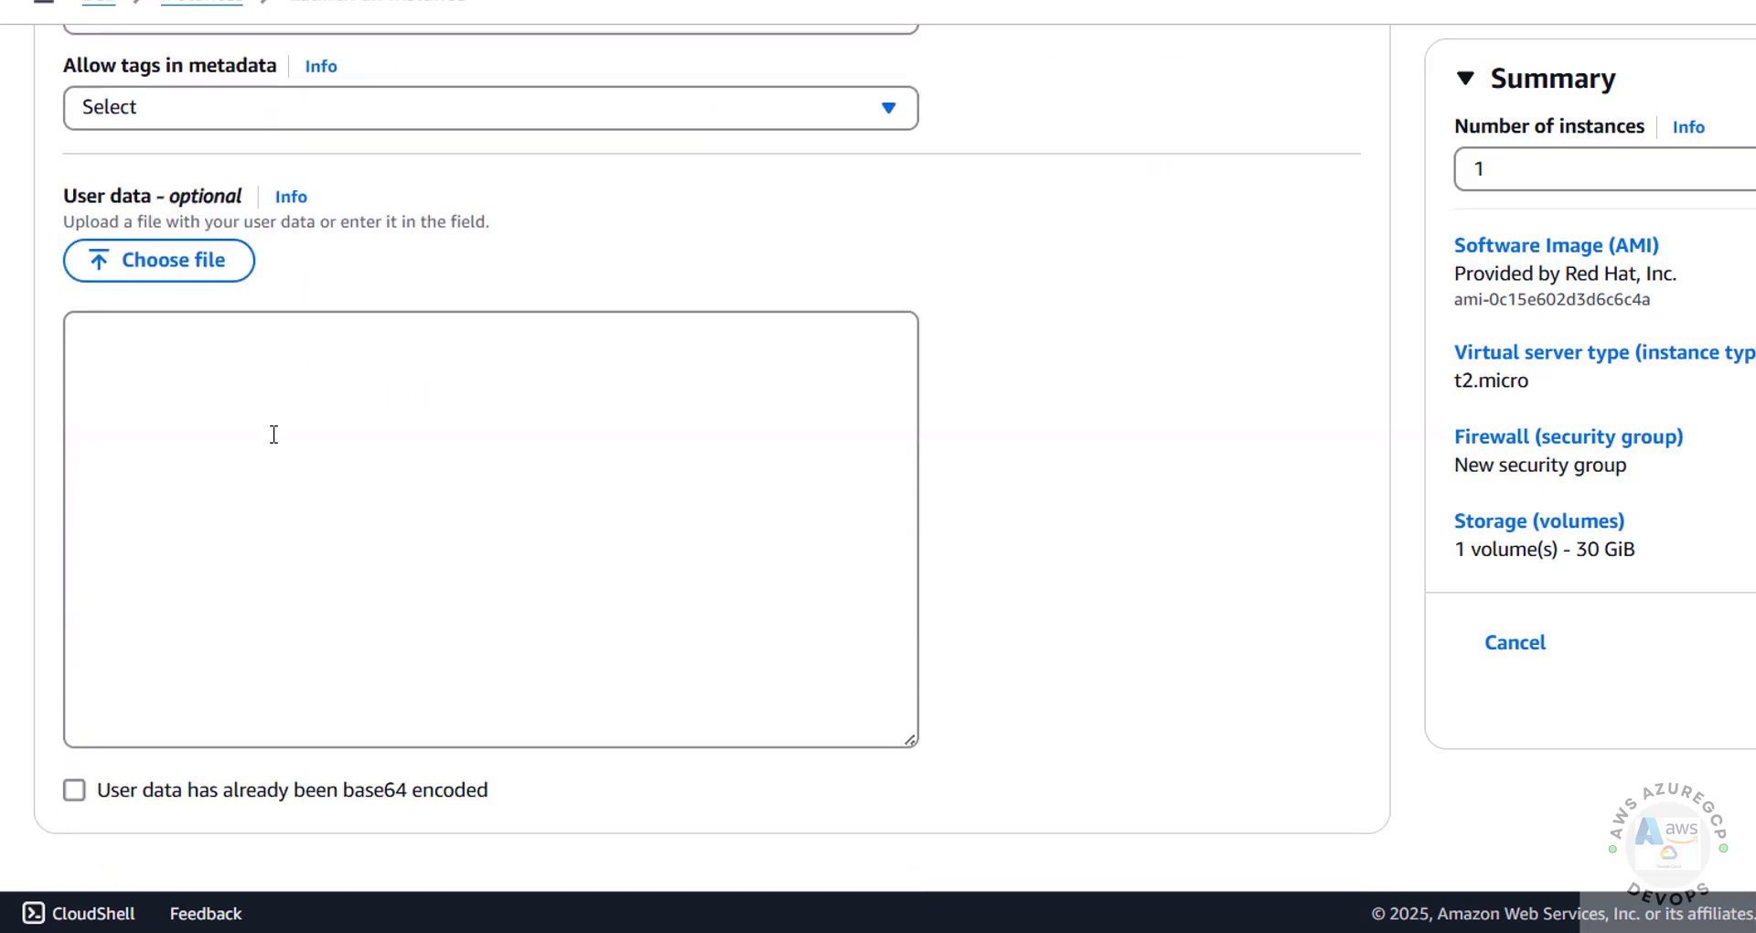
click(275, 431)
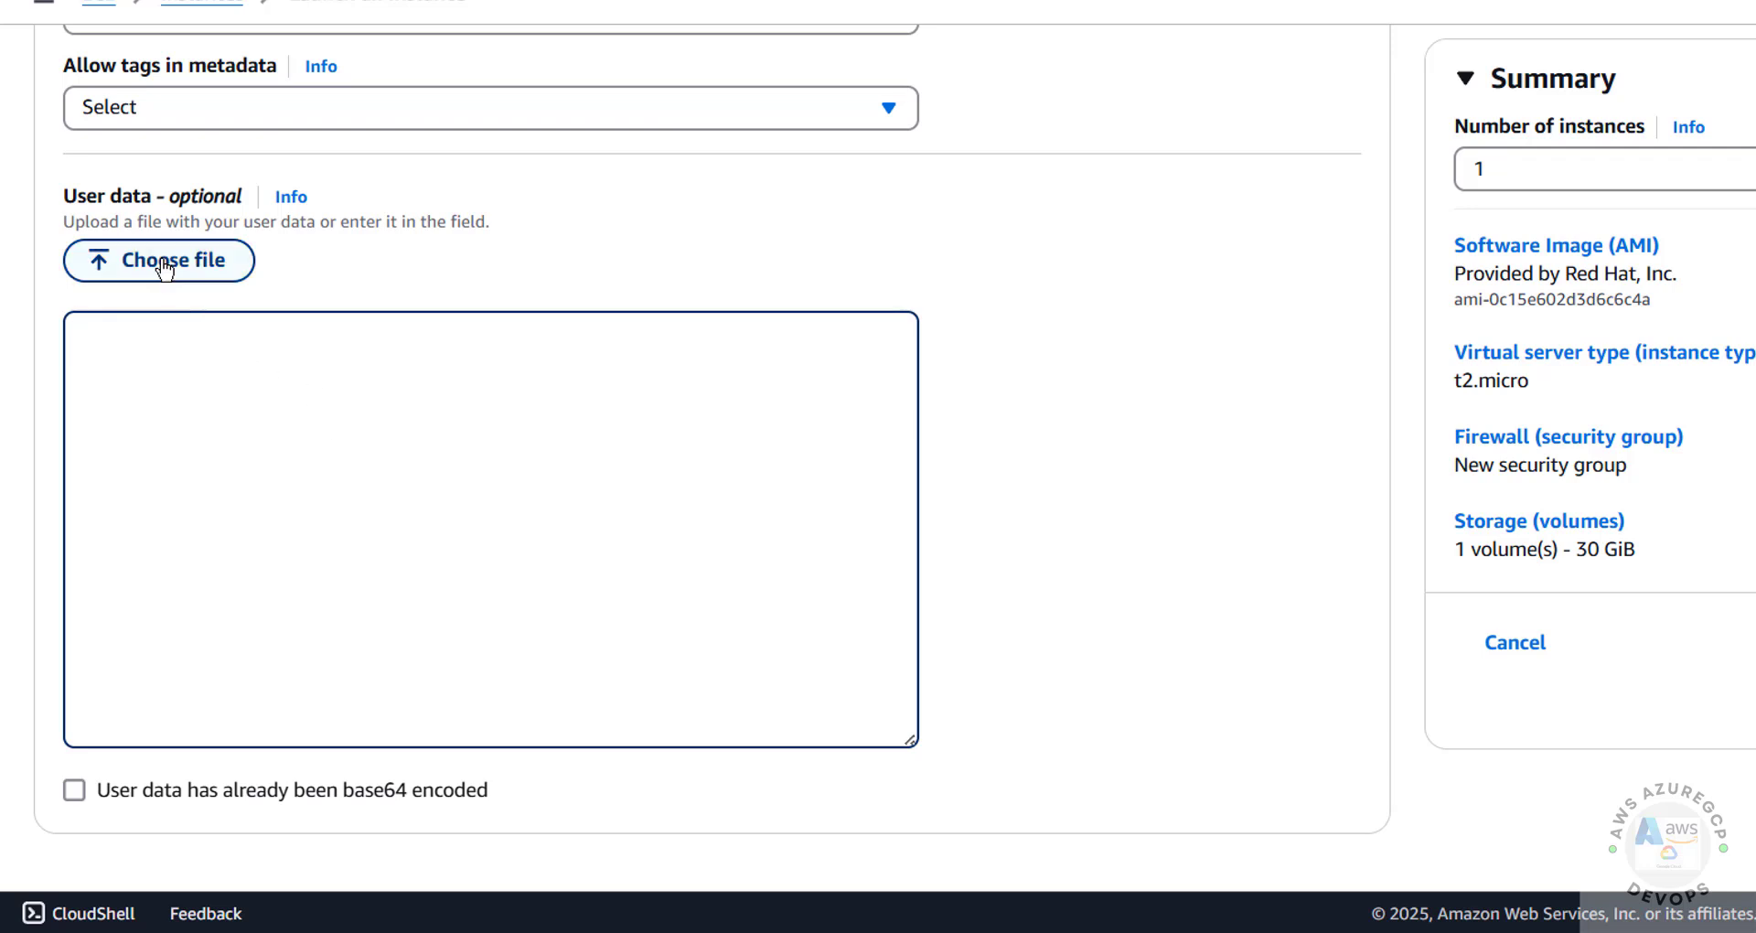
click(1097, 456)
- Recheck the whole launch configuration and launch the instance
scroll(1098, 457, up, 20)
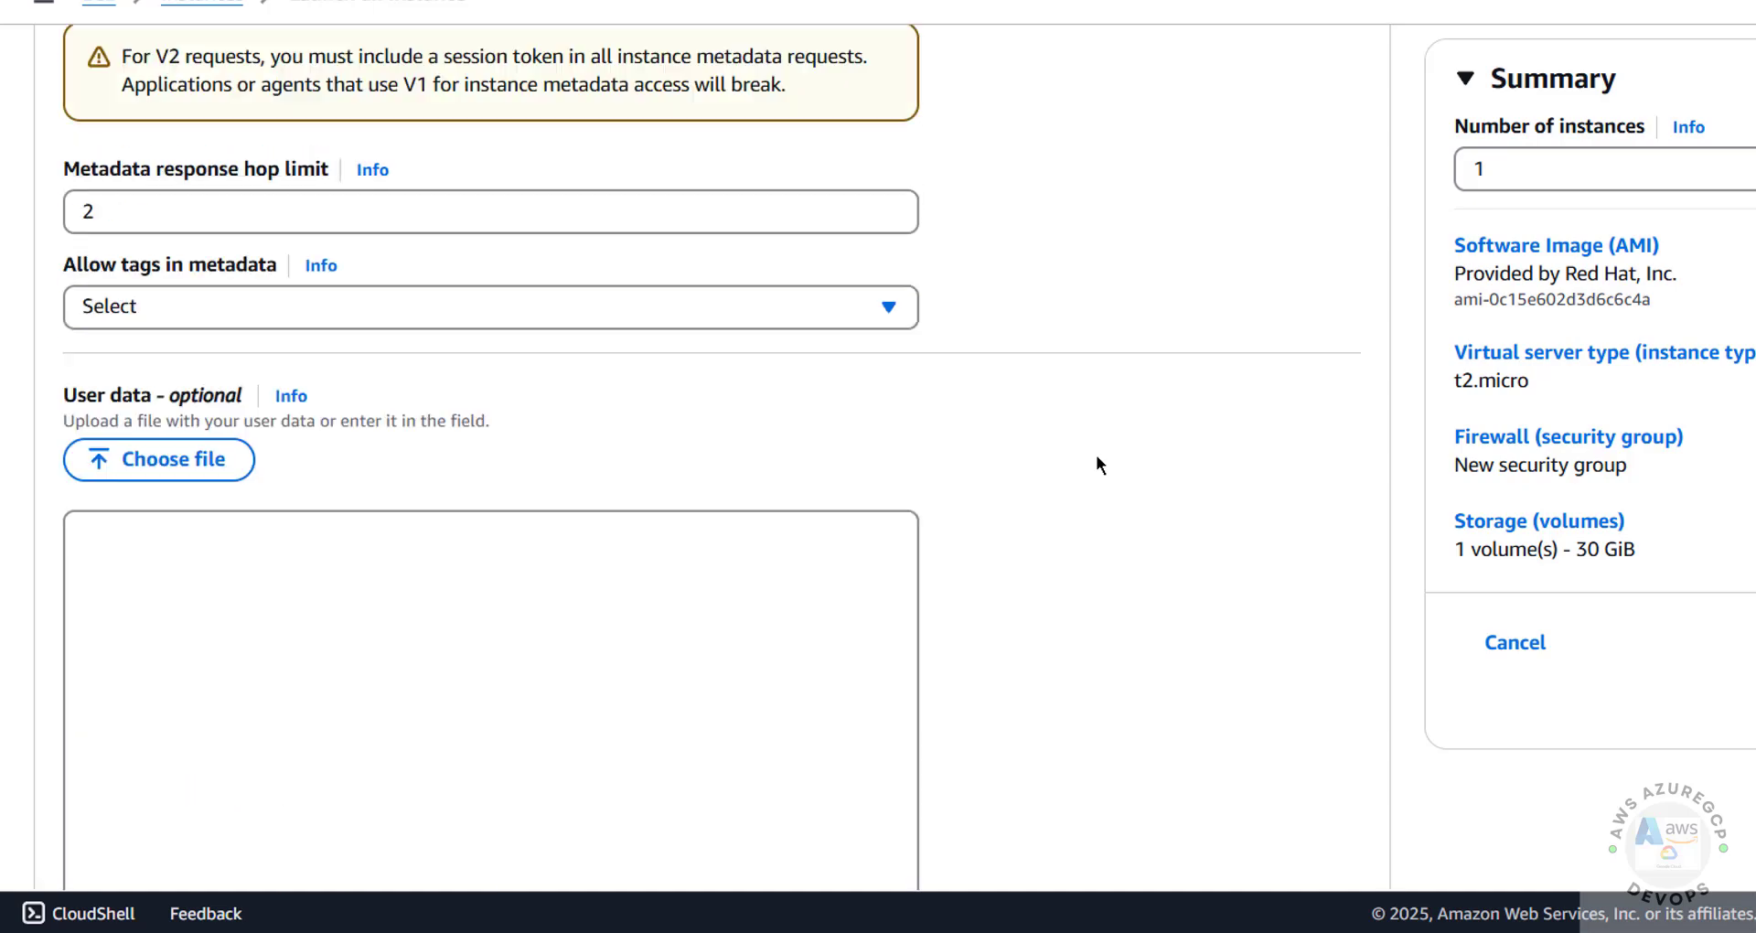
scroll(1097, 462, up, 15)
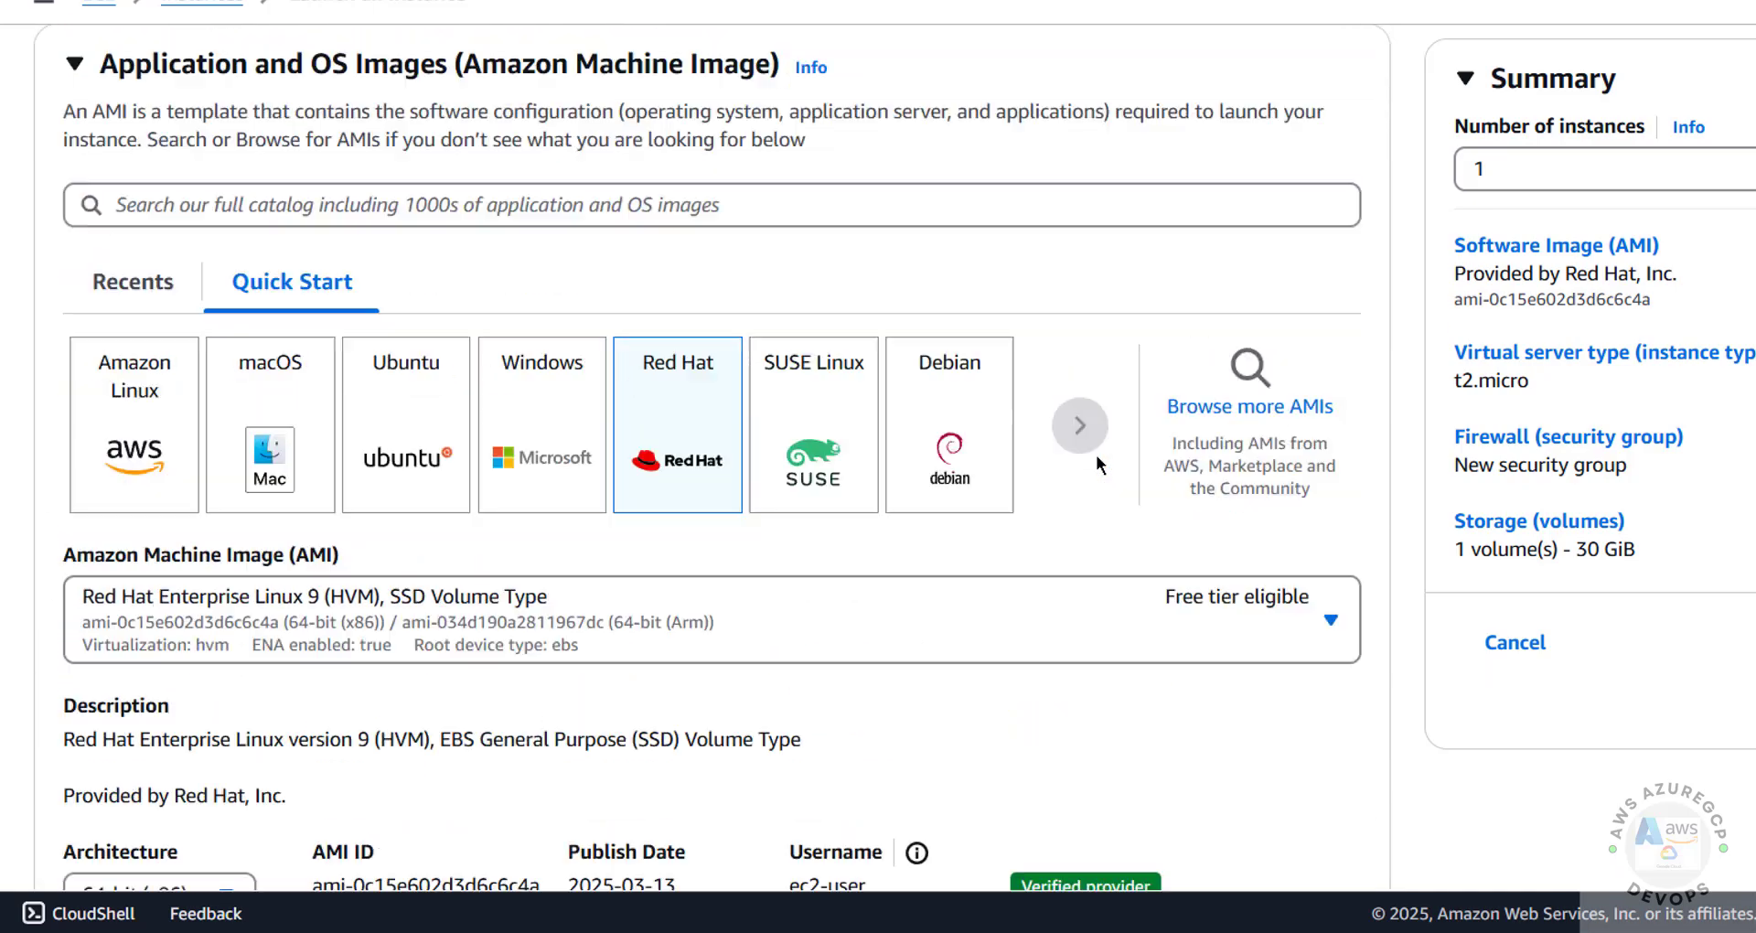
scroll(1117, 510, down, 10)
scroll(1118, 512, down, 20)
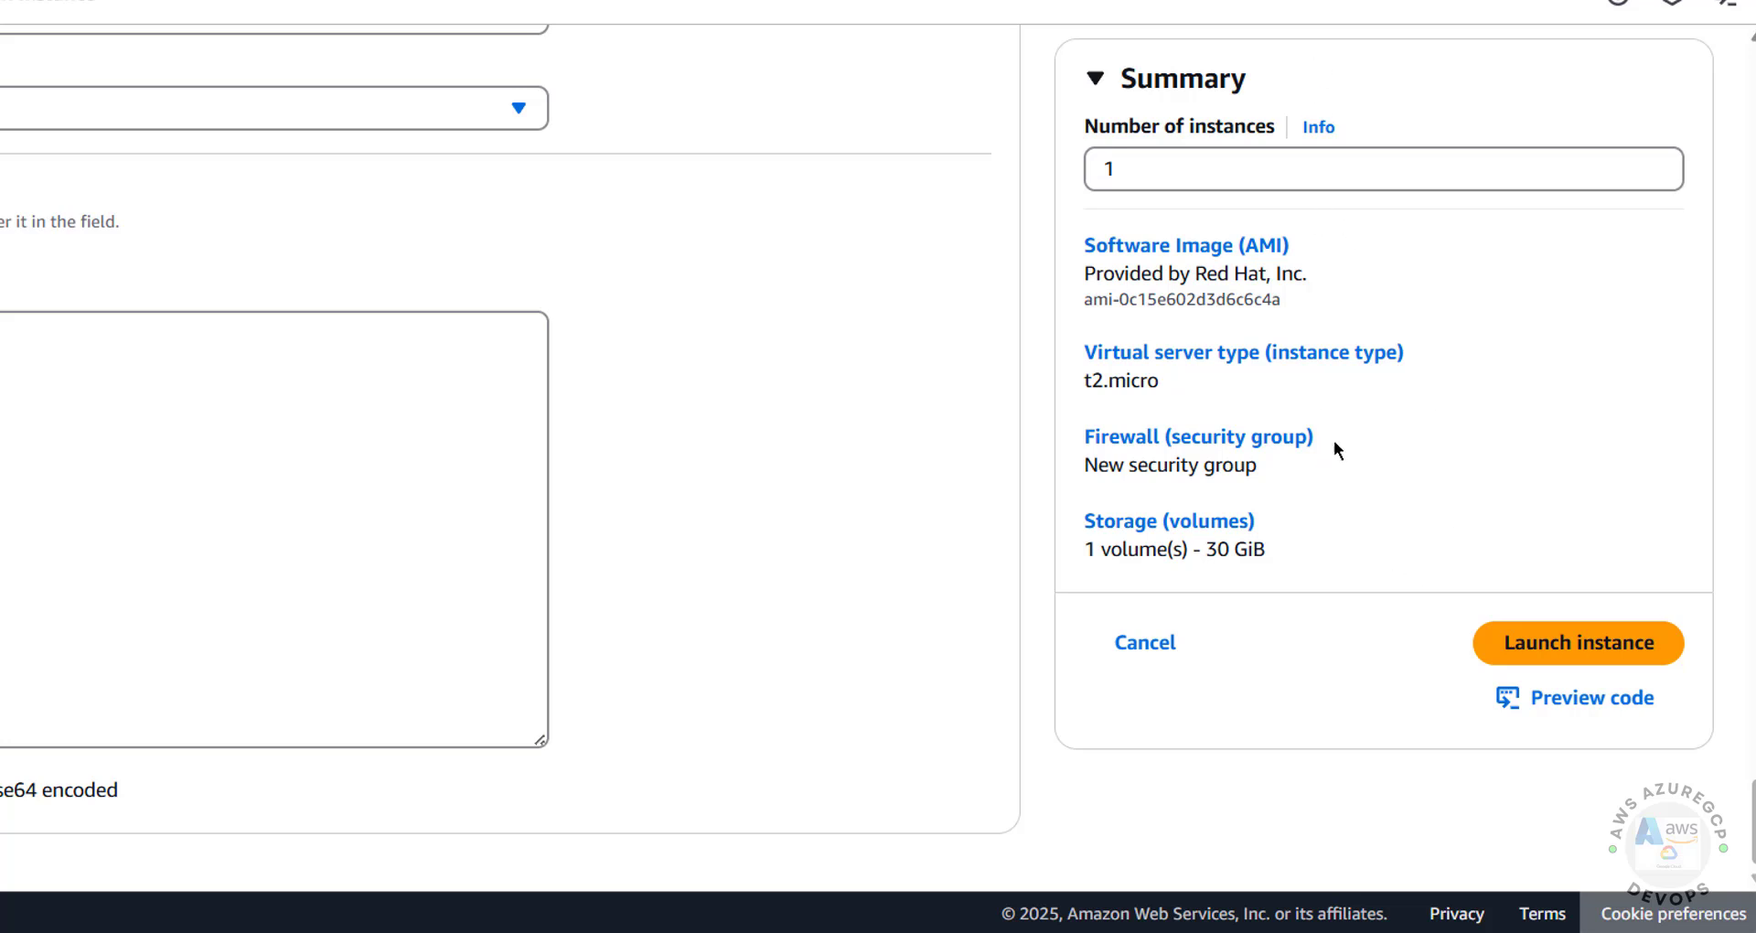
click(1523, 651)
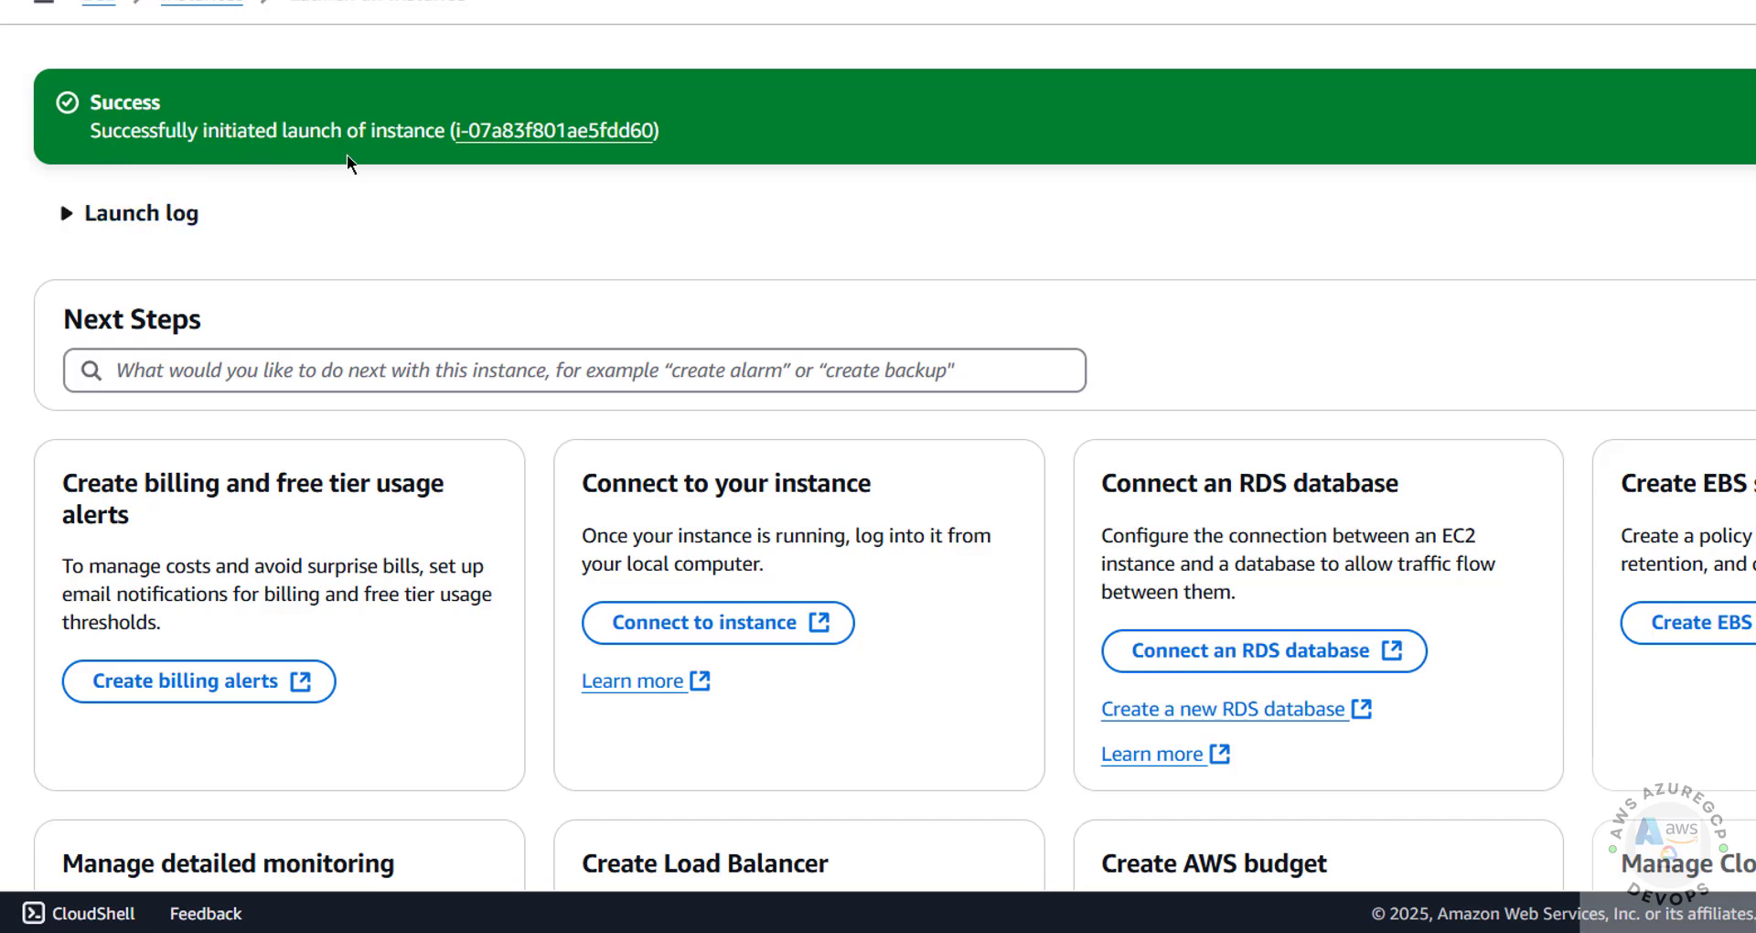
- Return to the EC2 dashboard and open the list of running instances
click(508, 131)
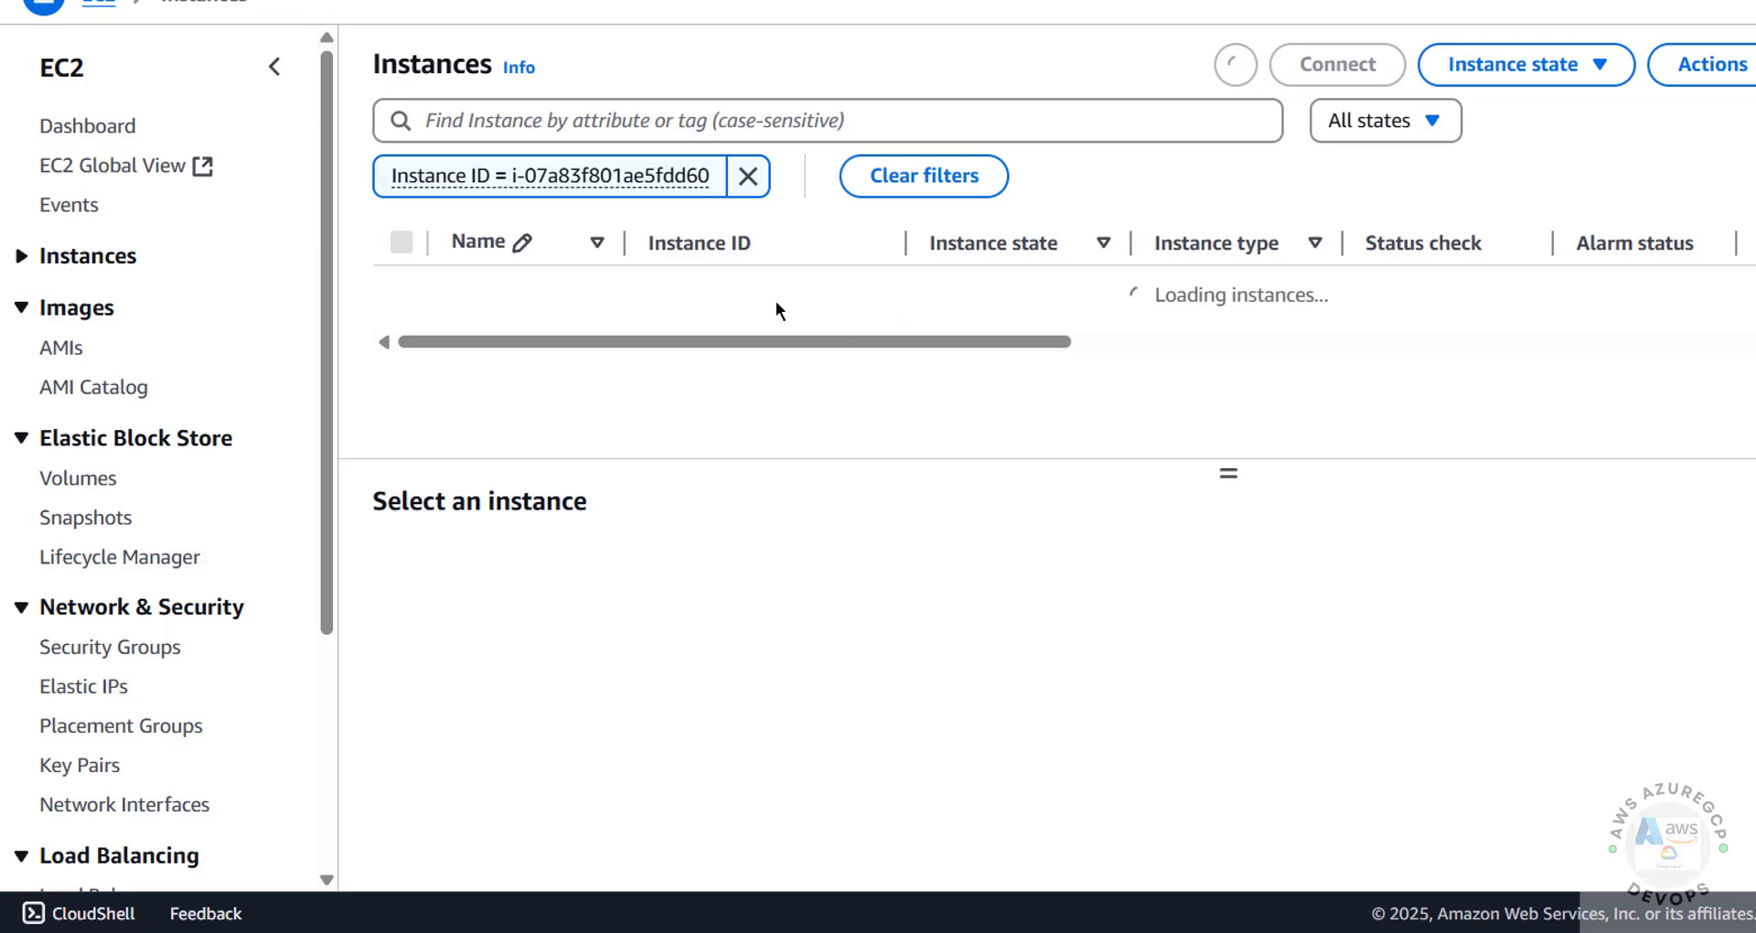
click(227, 0)
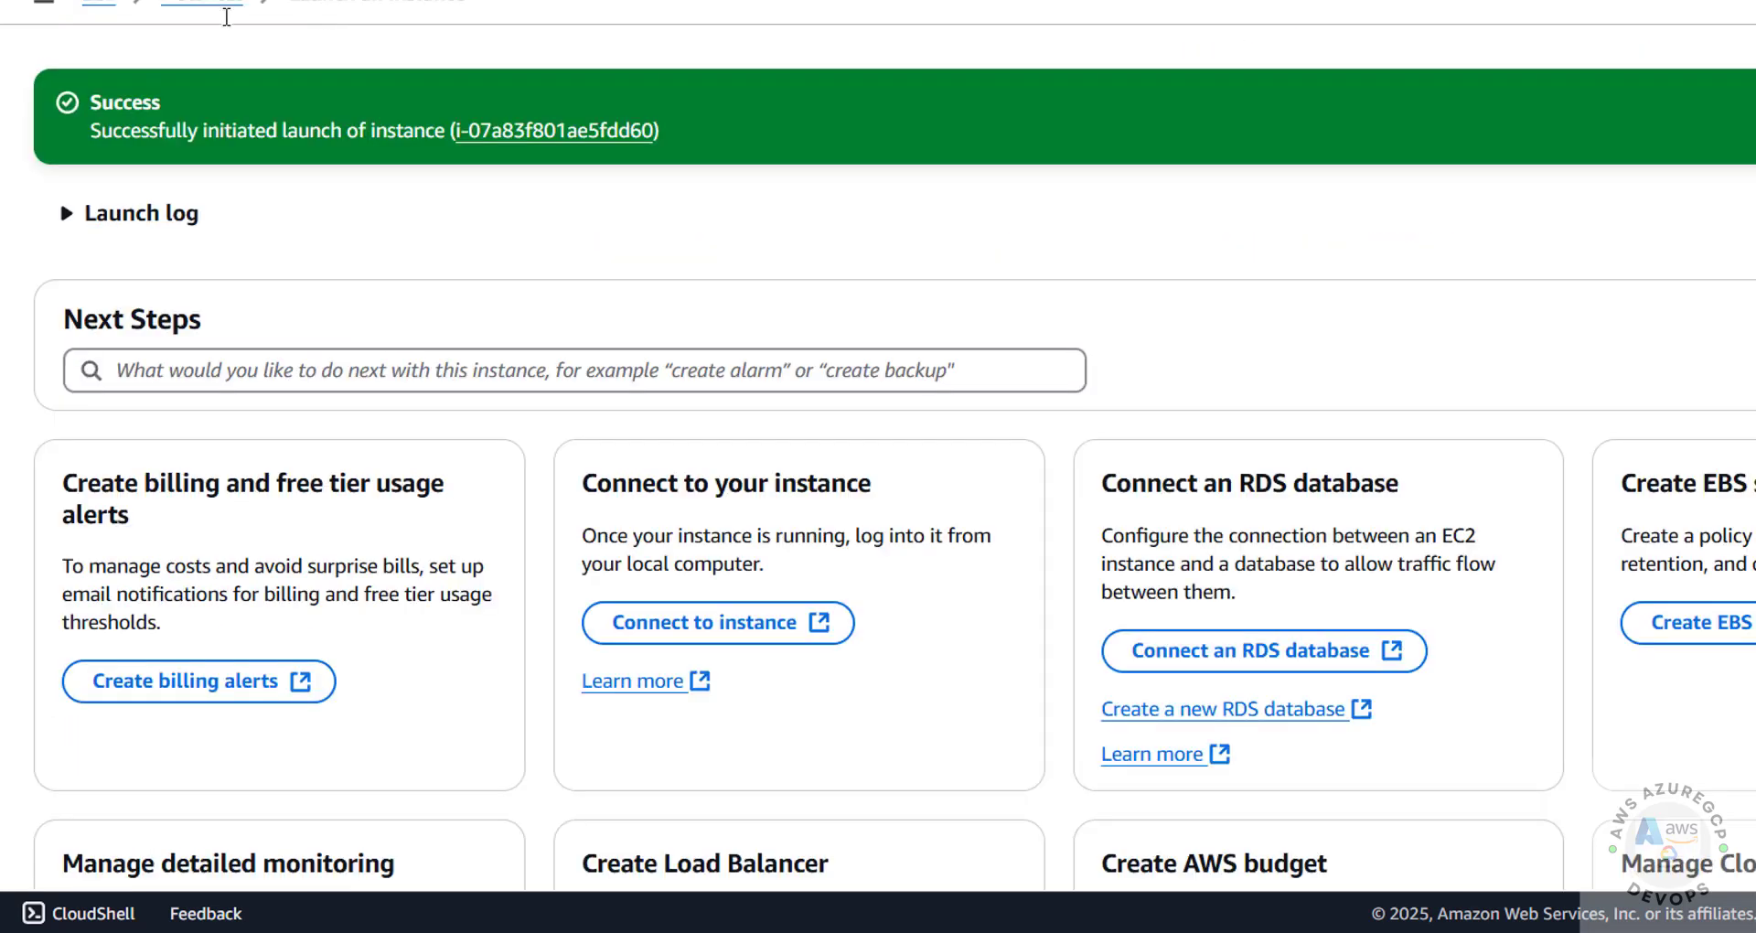
click(171, 14)
click(106, 124)
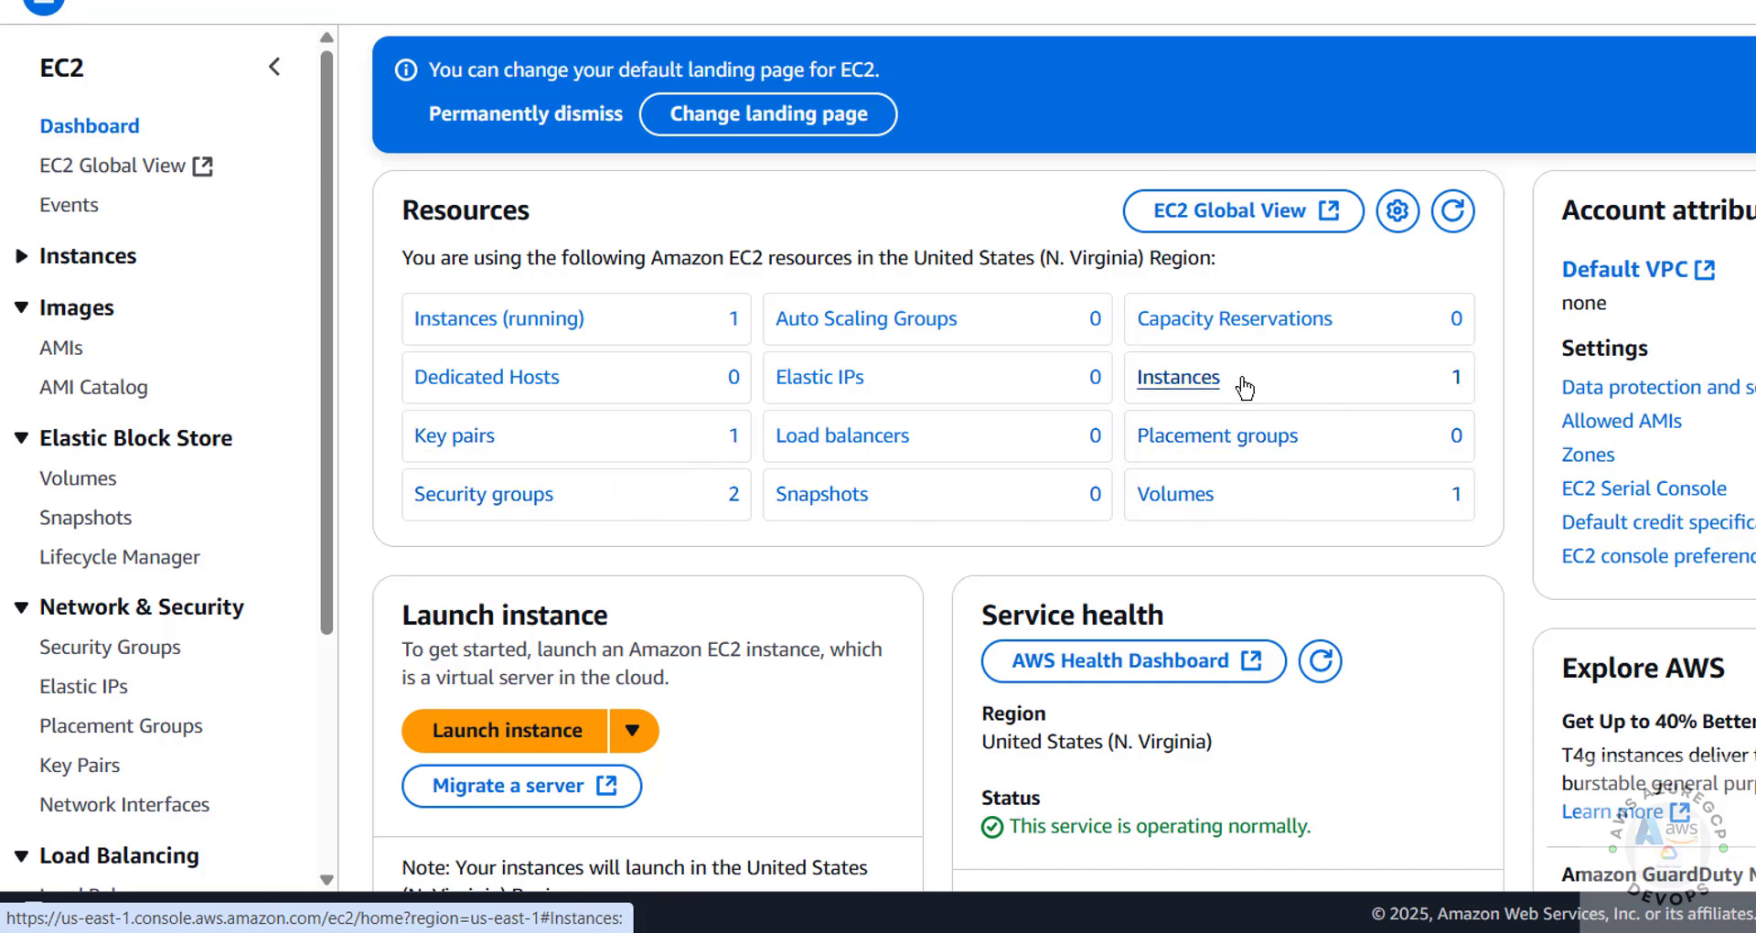
click(485, 324)
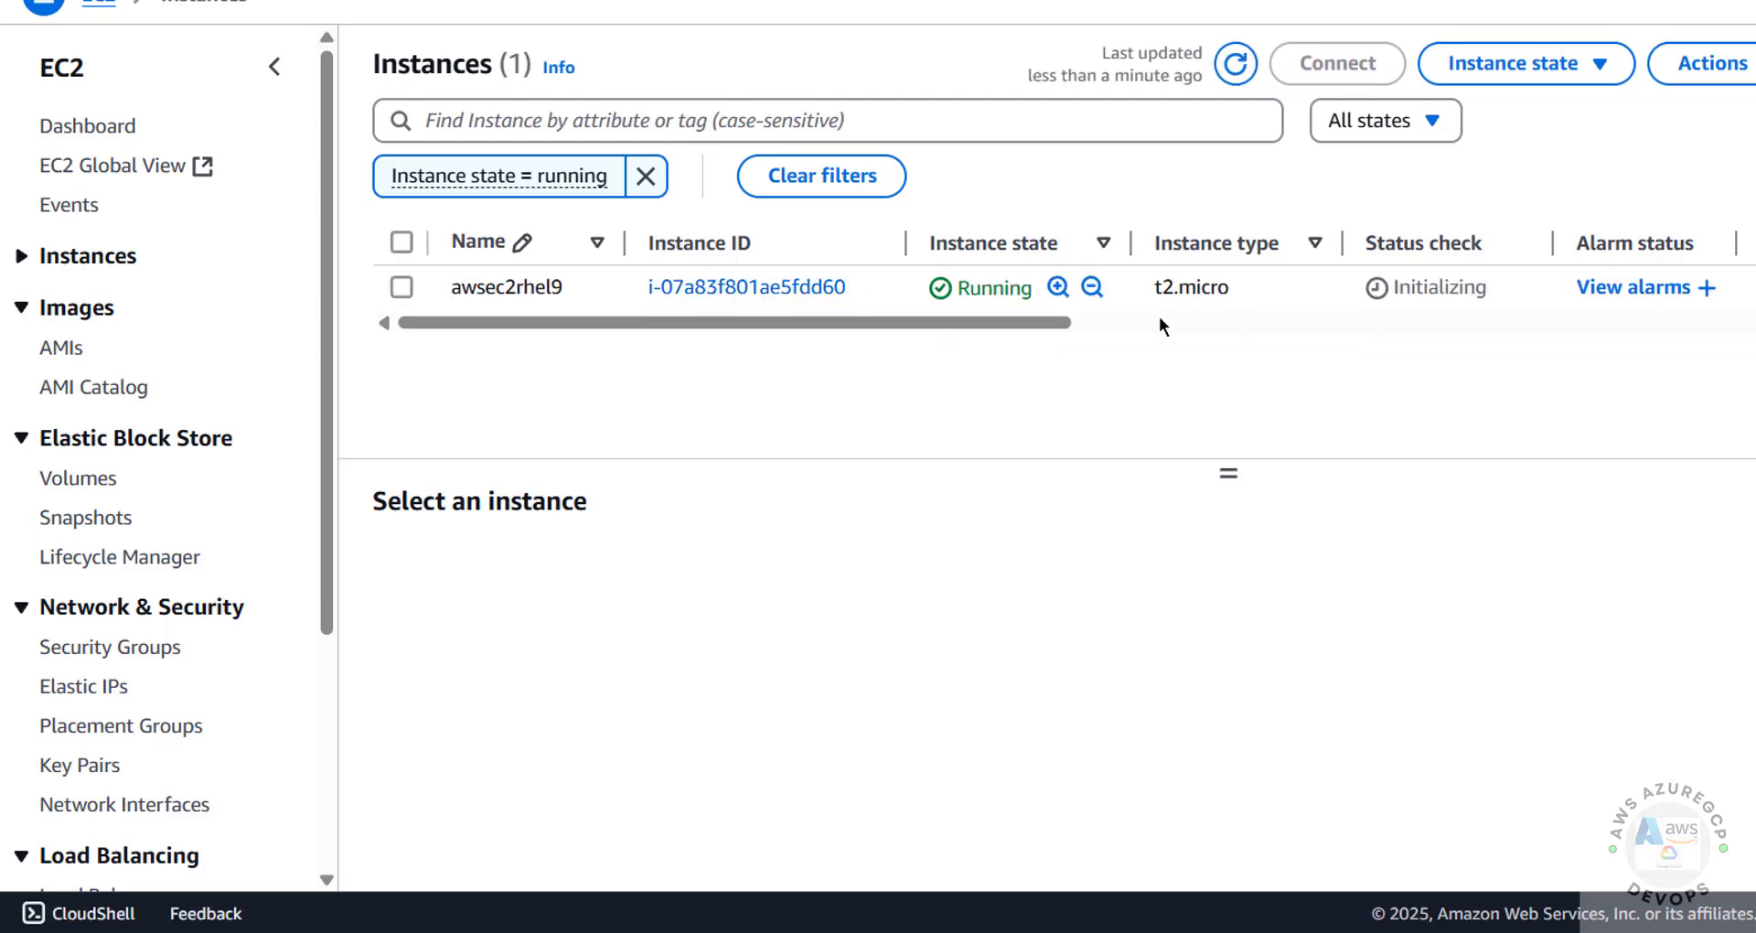
- Check the awsec2rhel9 instance's public address in the list, and open its summary to examine the instance details
drag(1030, 325, 1312, 337)
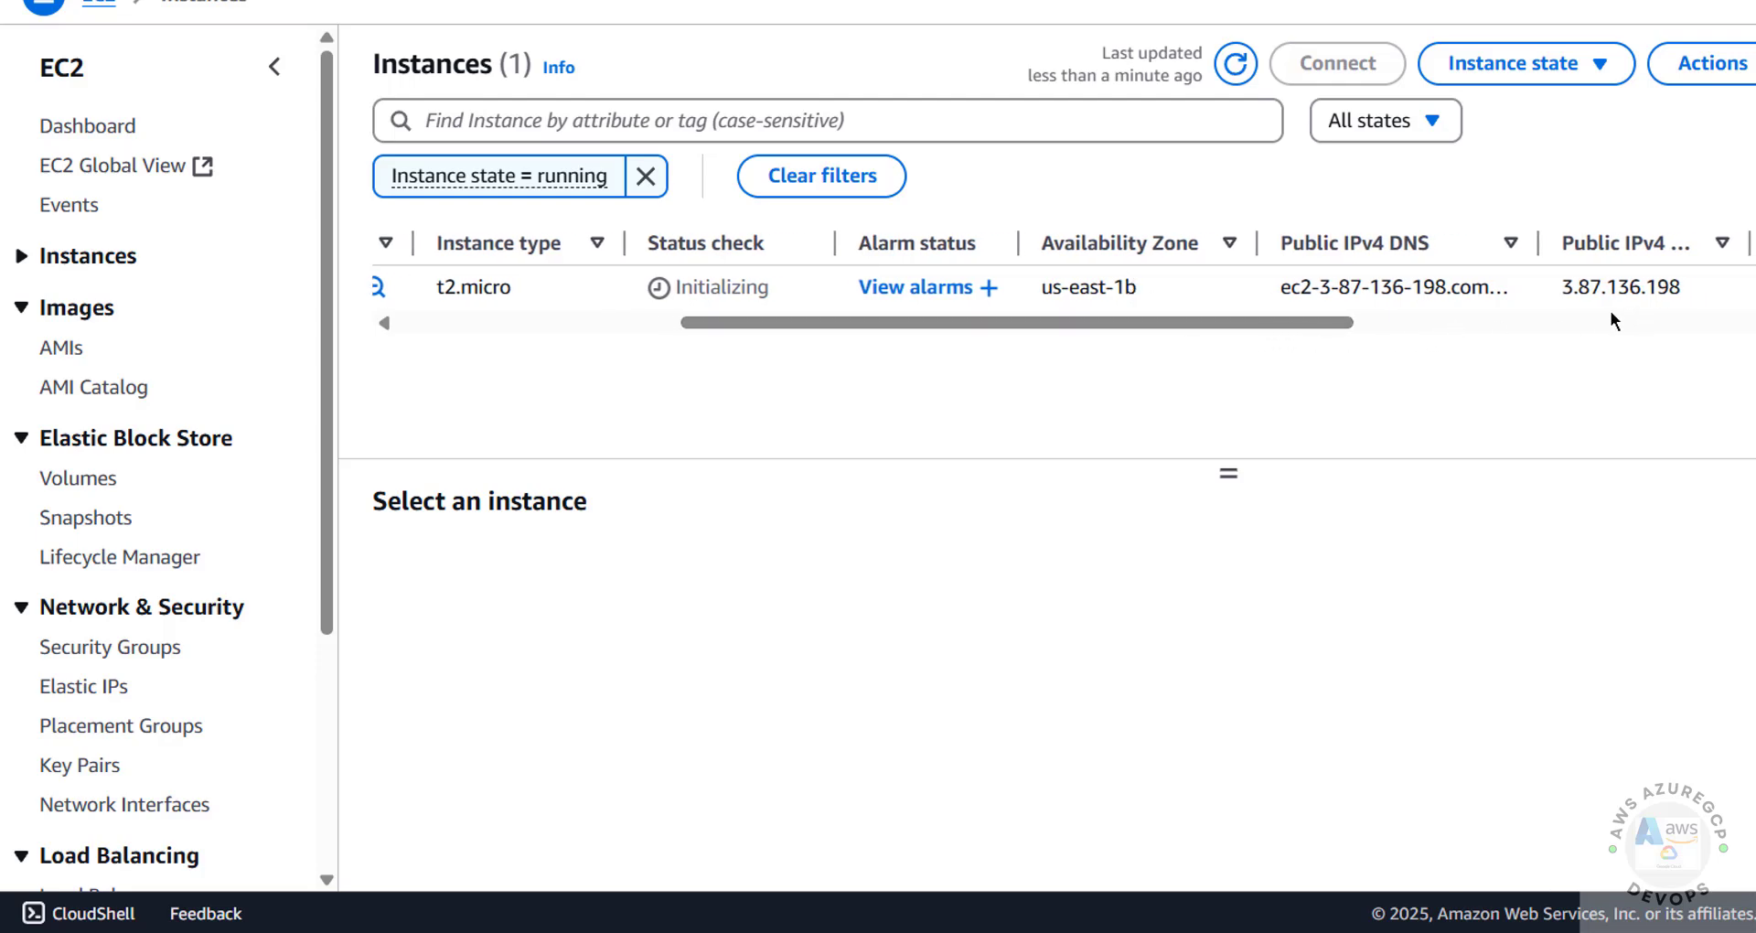
drag(1345, 320, 540, 365)
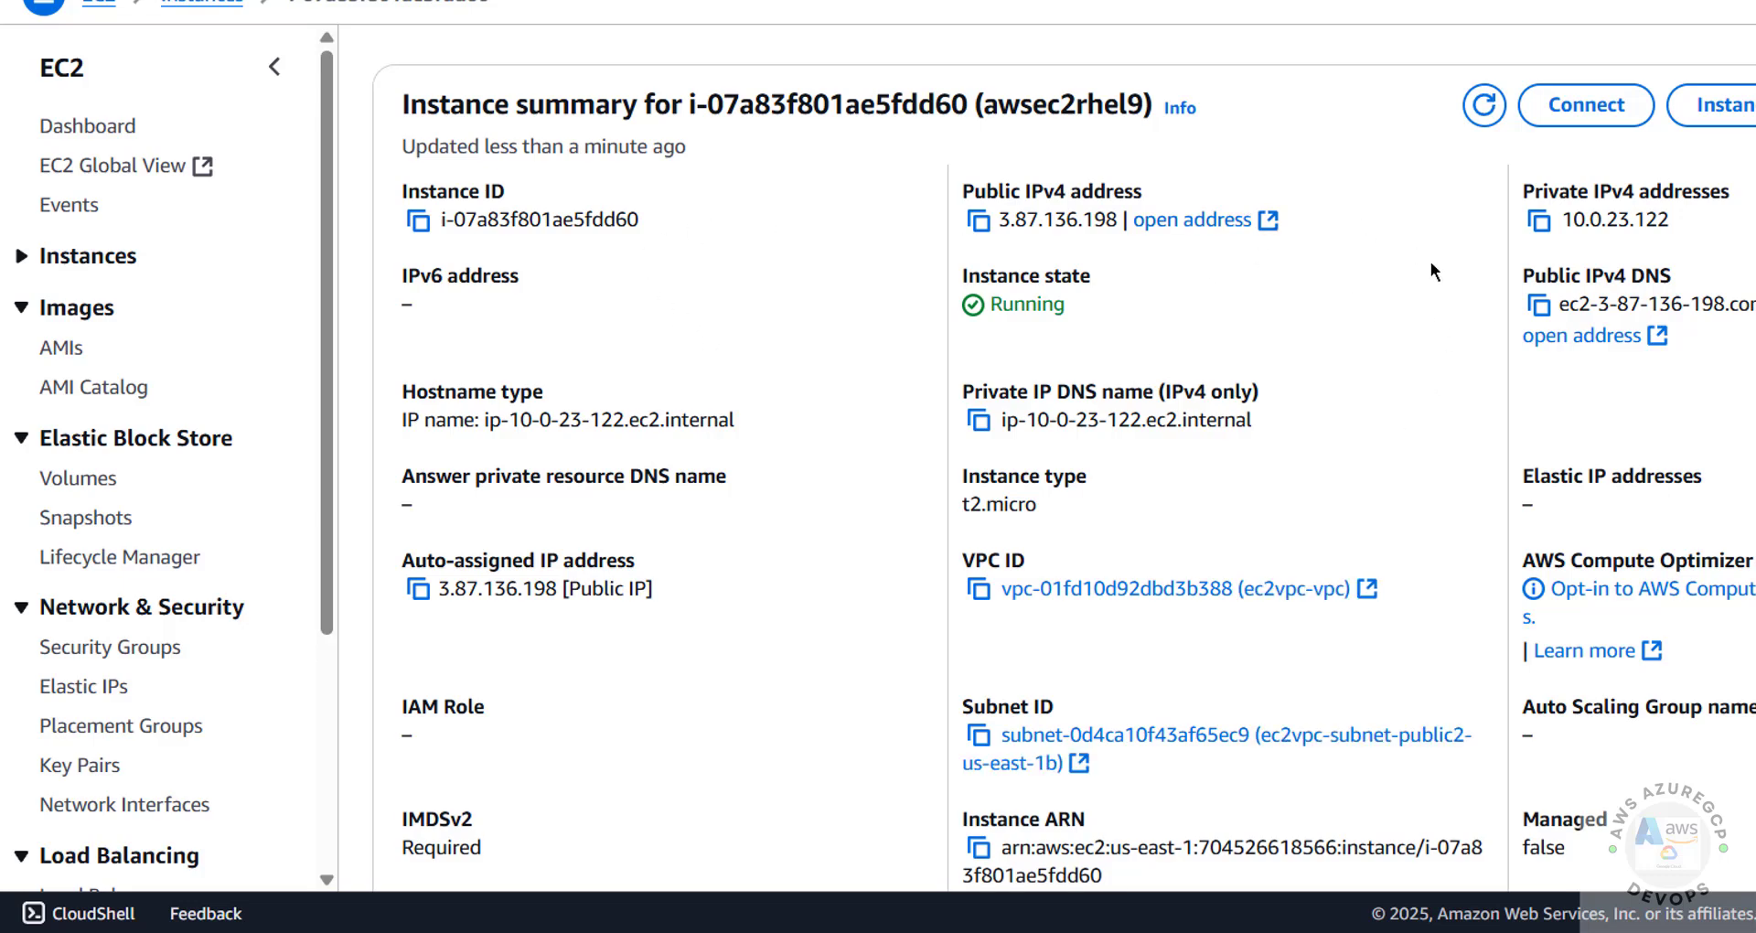
scroll(1433, 272, down, 10)
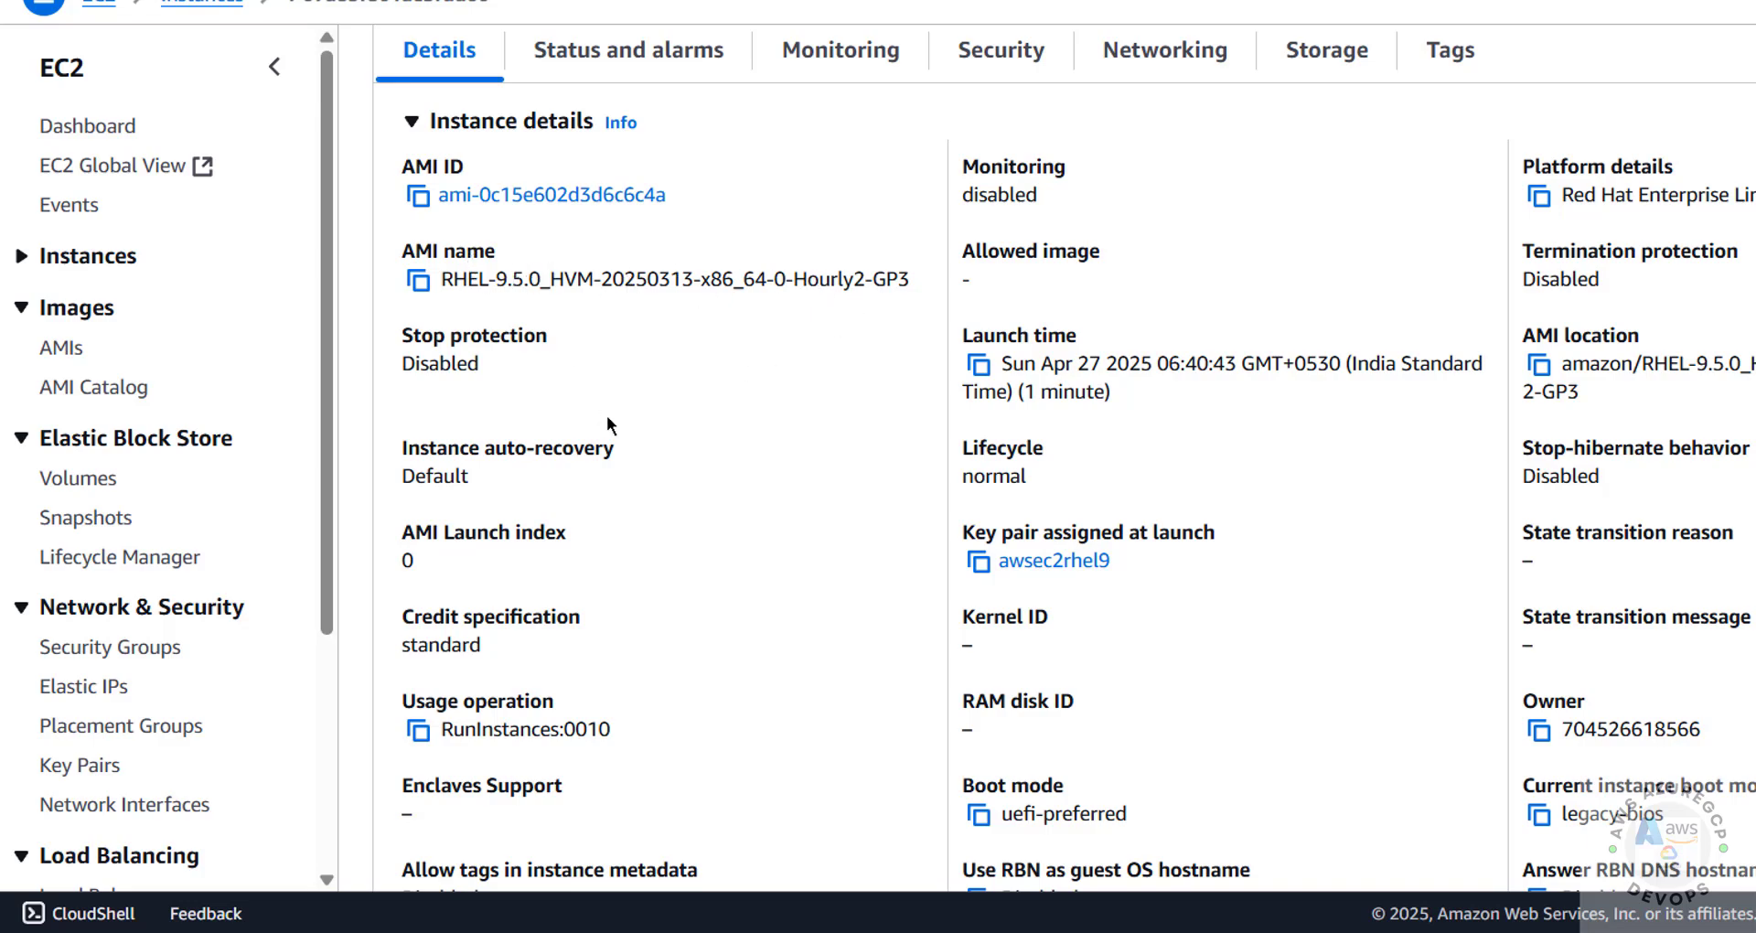
scroll(617, 421, down, 3)
scroll(629, 425, up, 10)
scroll(722, 448, down, 3)
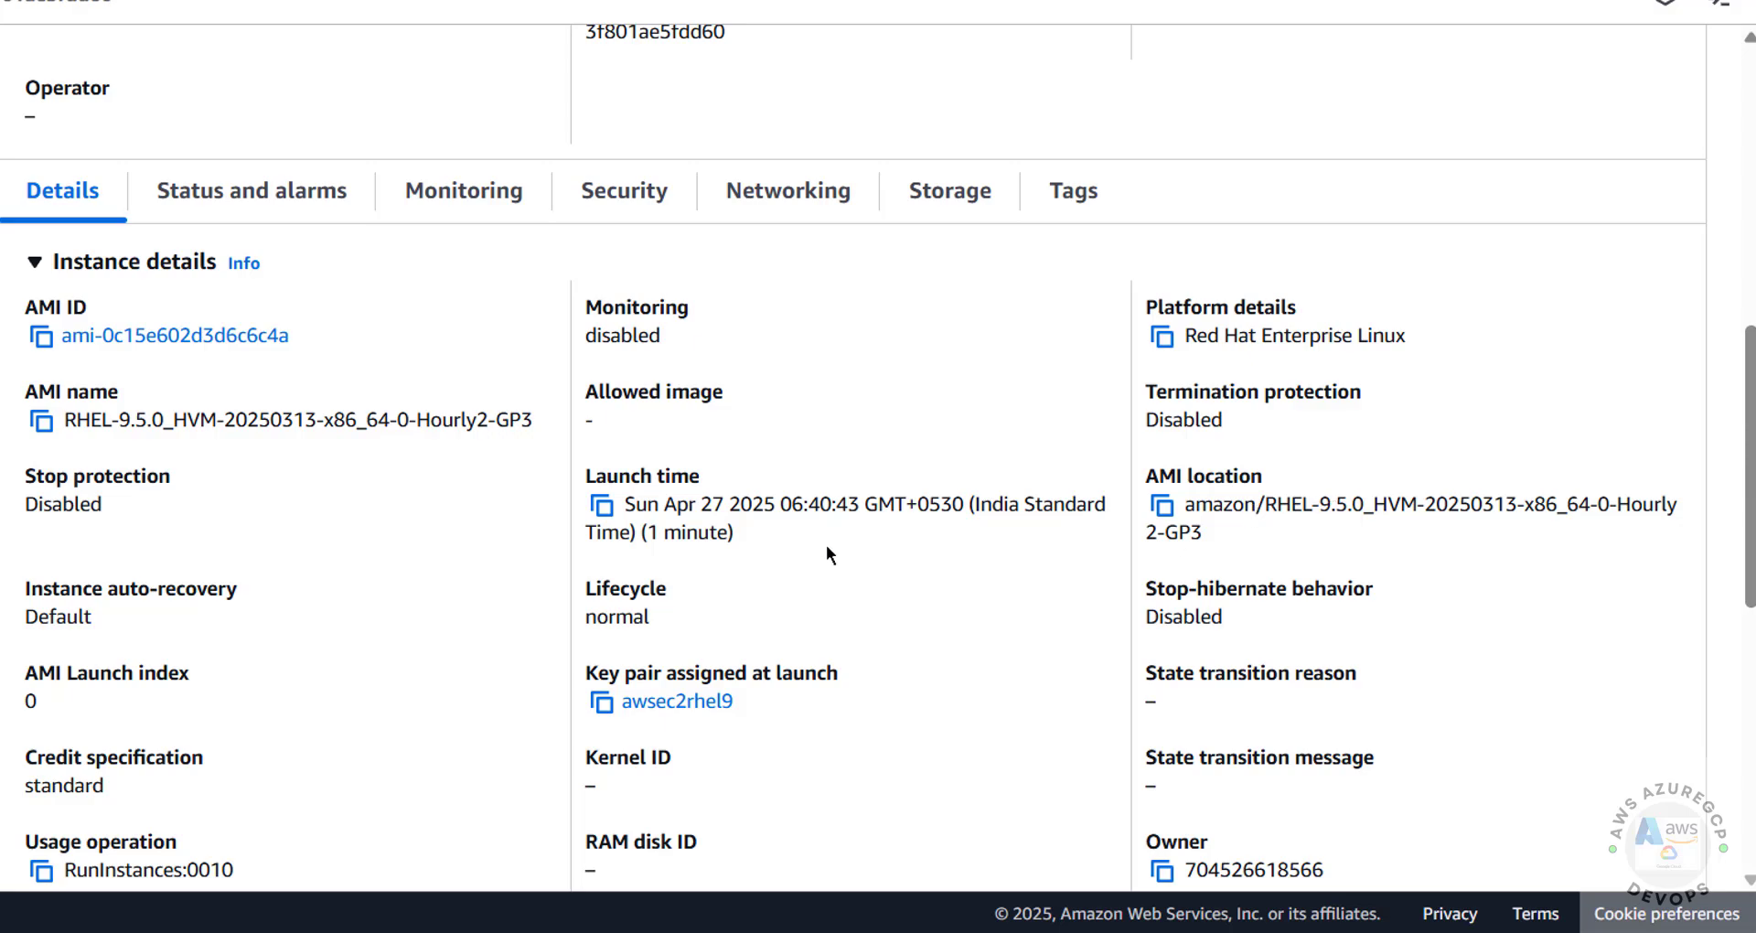
scroll(854, 540, down, 5)
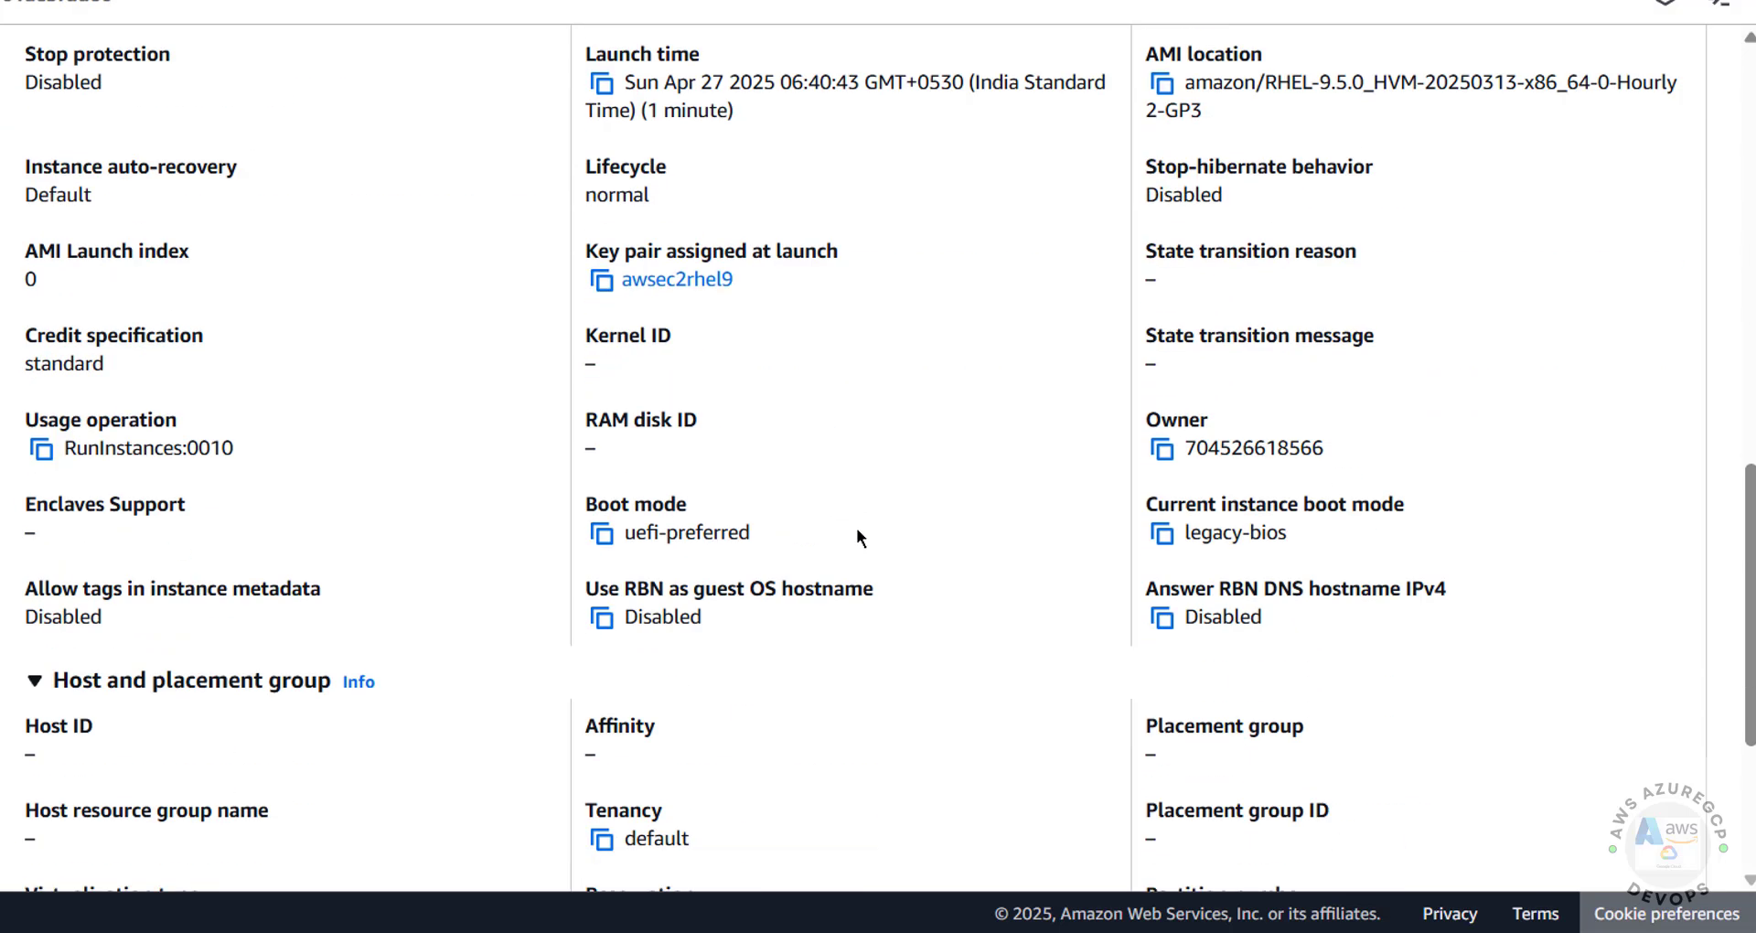
scroll(854, 539, up, 7)
- Examine the instance's status checks, alarms, monitoring metrics and security group rules
click(302, 472)
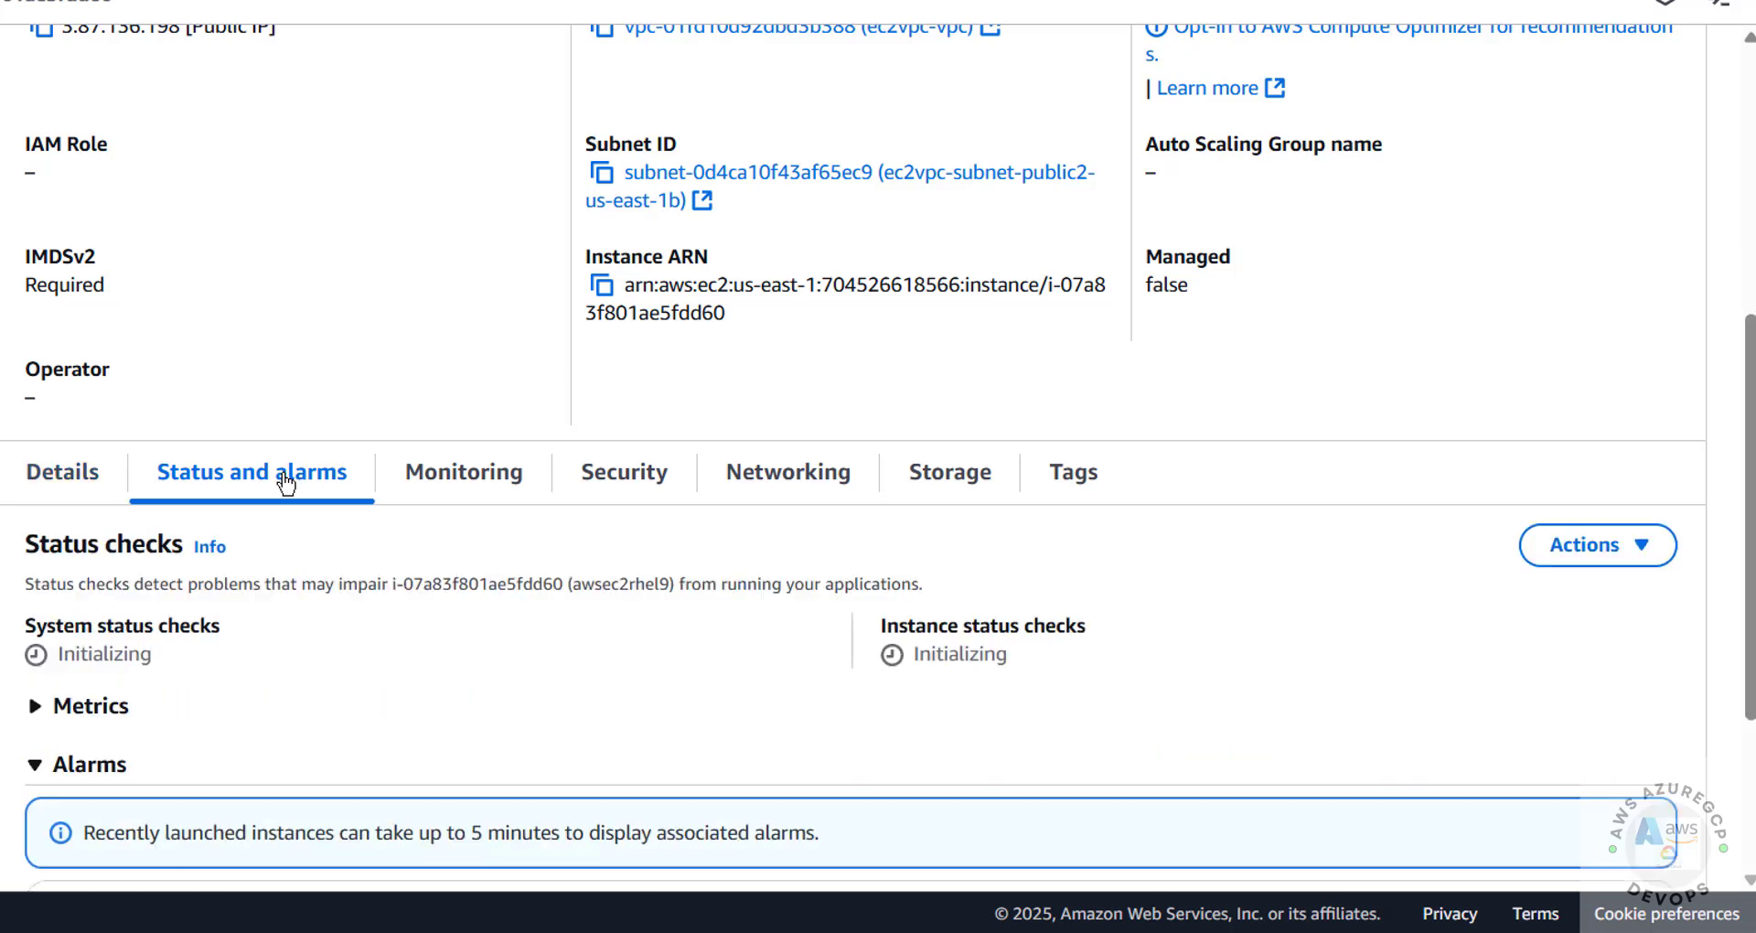
scroll(353, 498, down, 3)
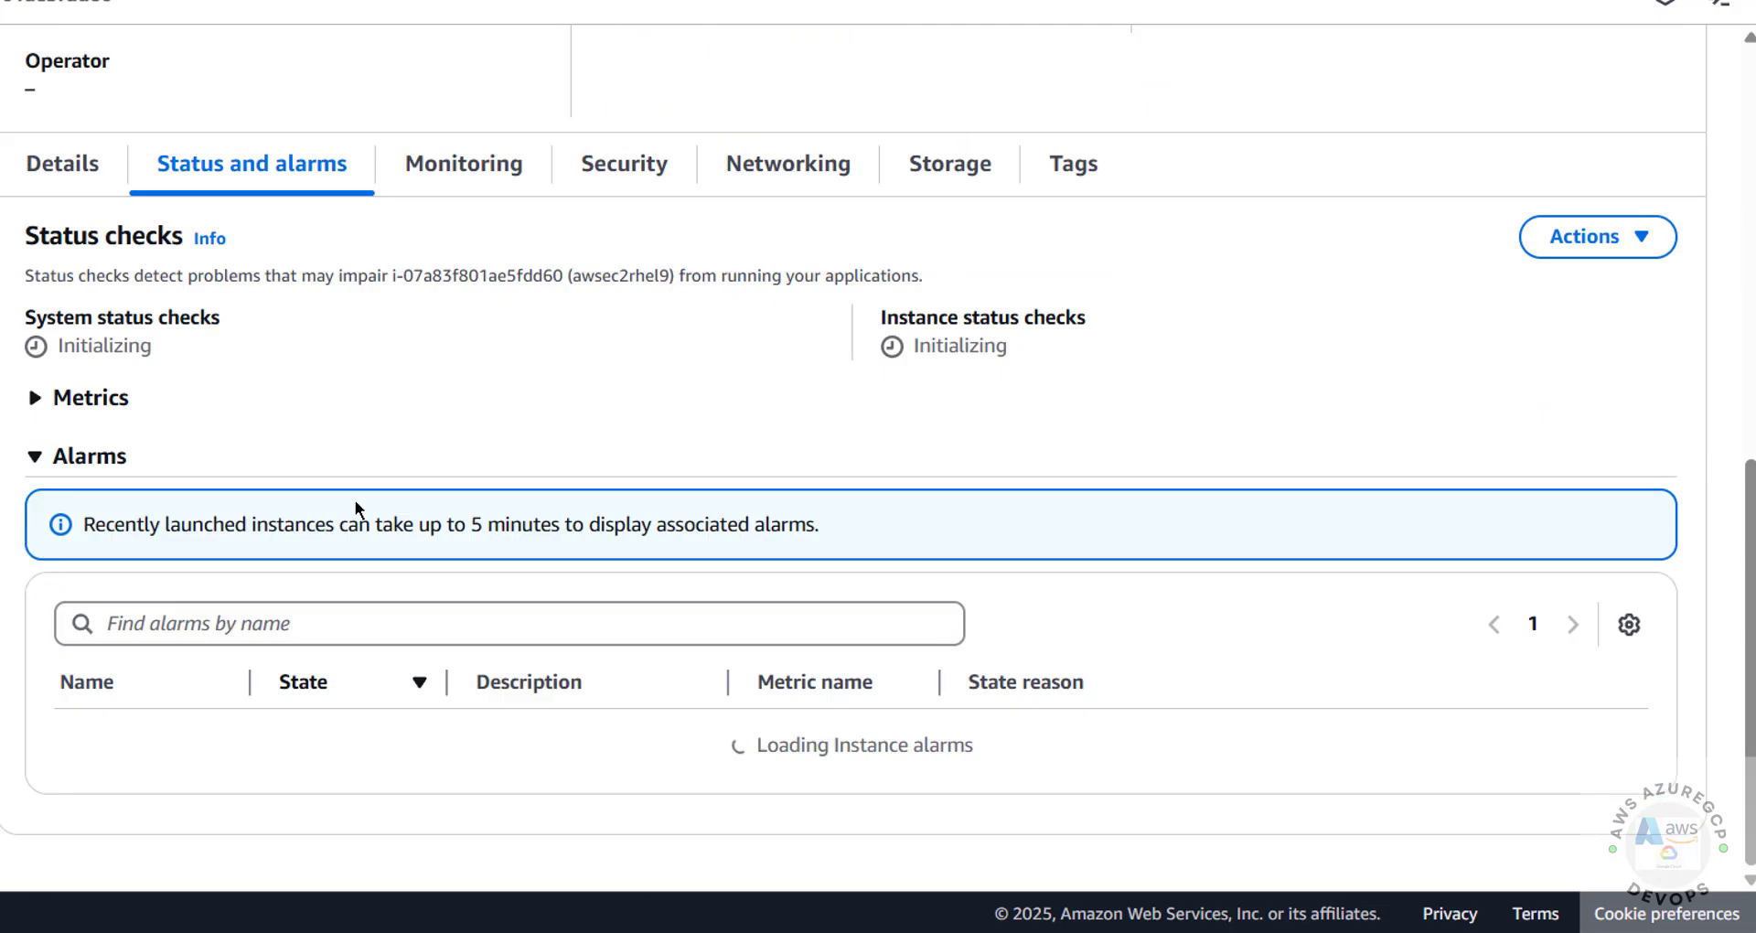
click(490, 184)
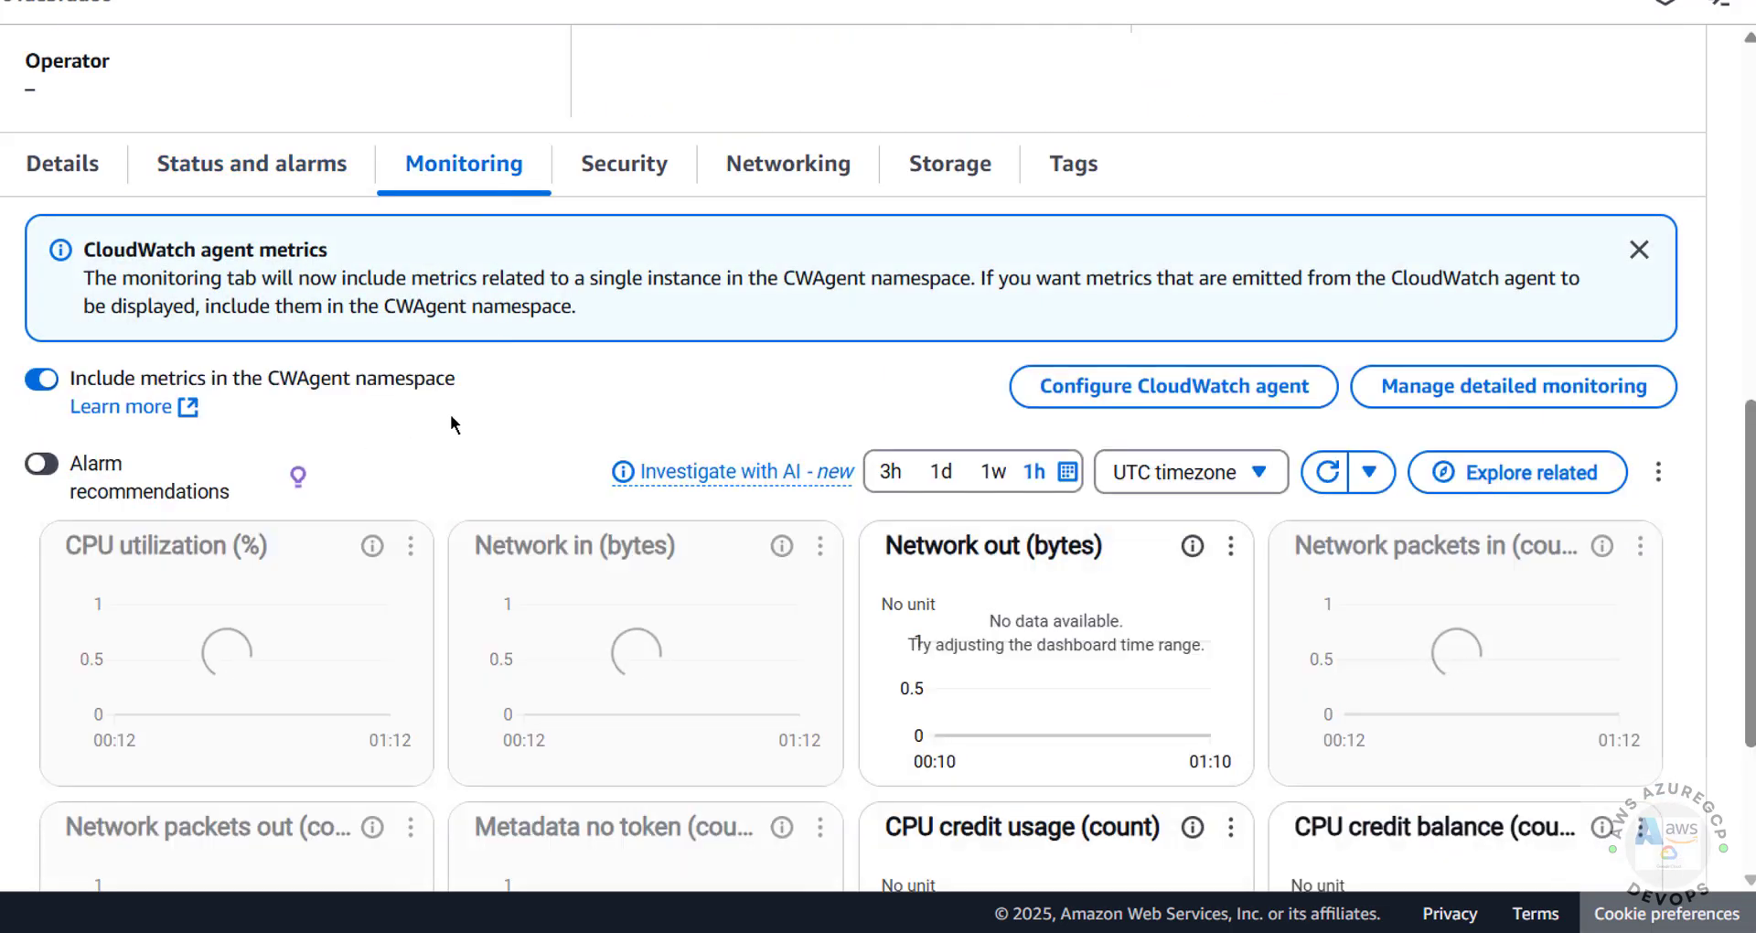
click(611, 167)
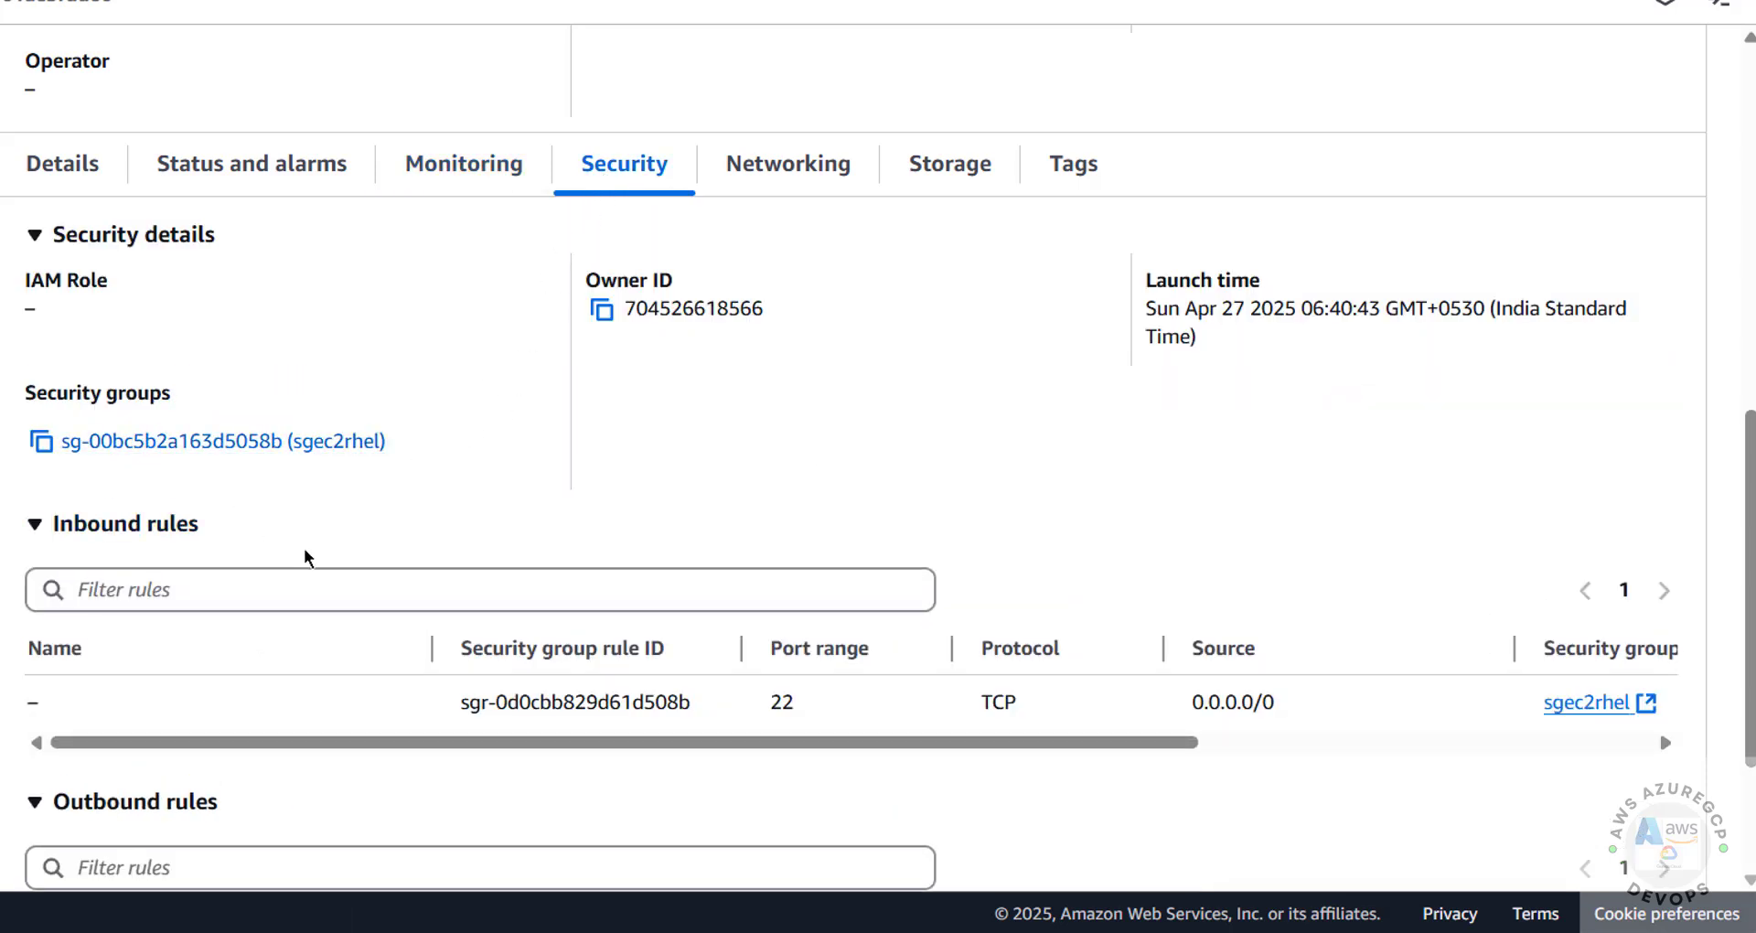
scroll(174, 672, down, 1)
scroll(174, 672, down, 2)
scroll(333, 639, up, 3)
- Examine the instance's networking details, attached block devices and tags
click(769, 167)
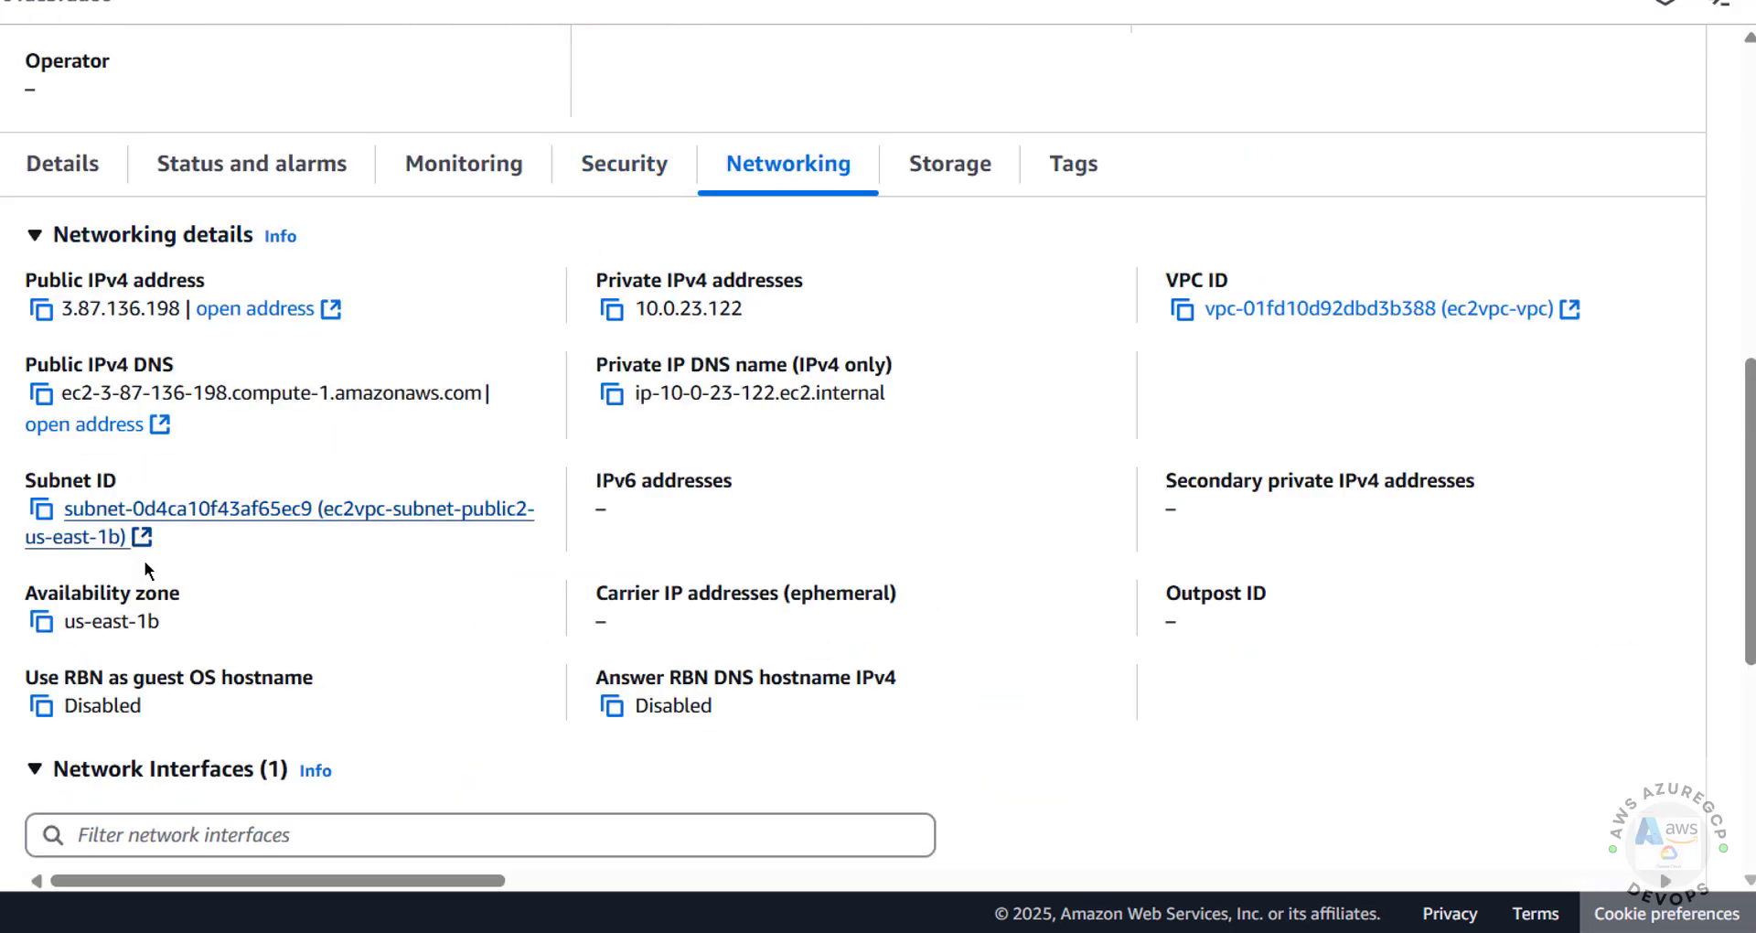
click(945, 170)
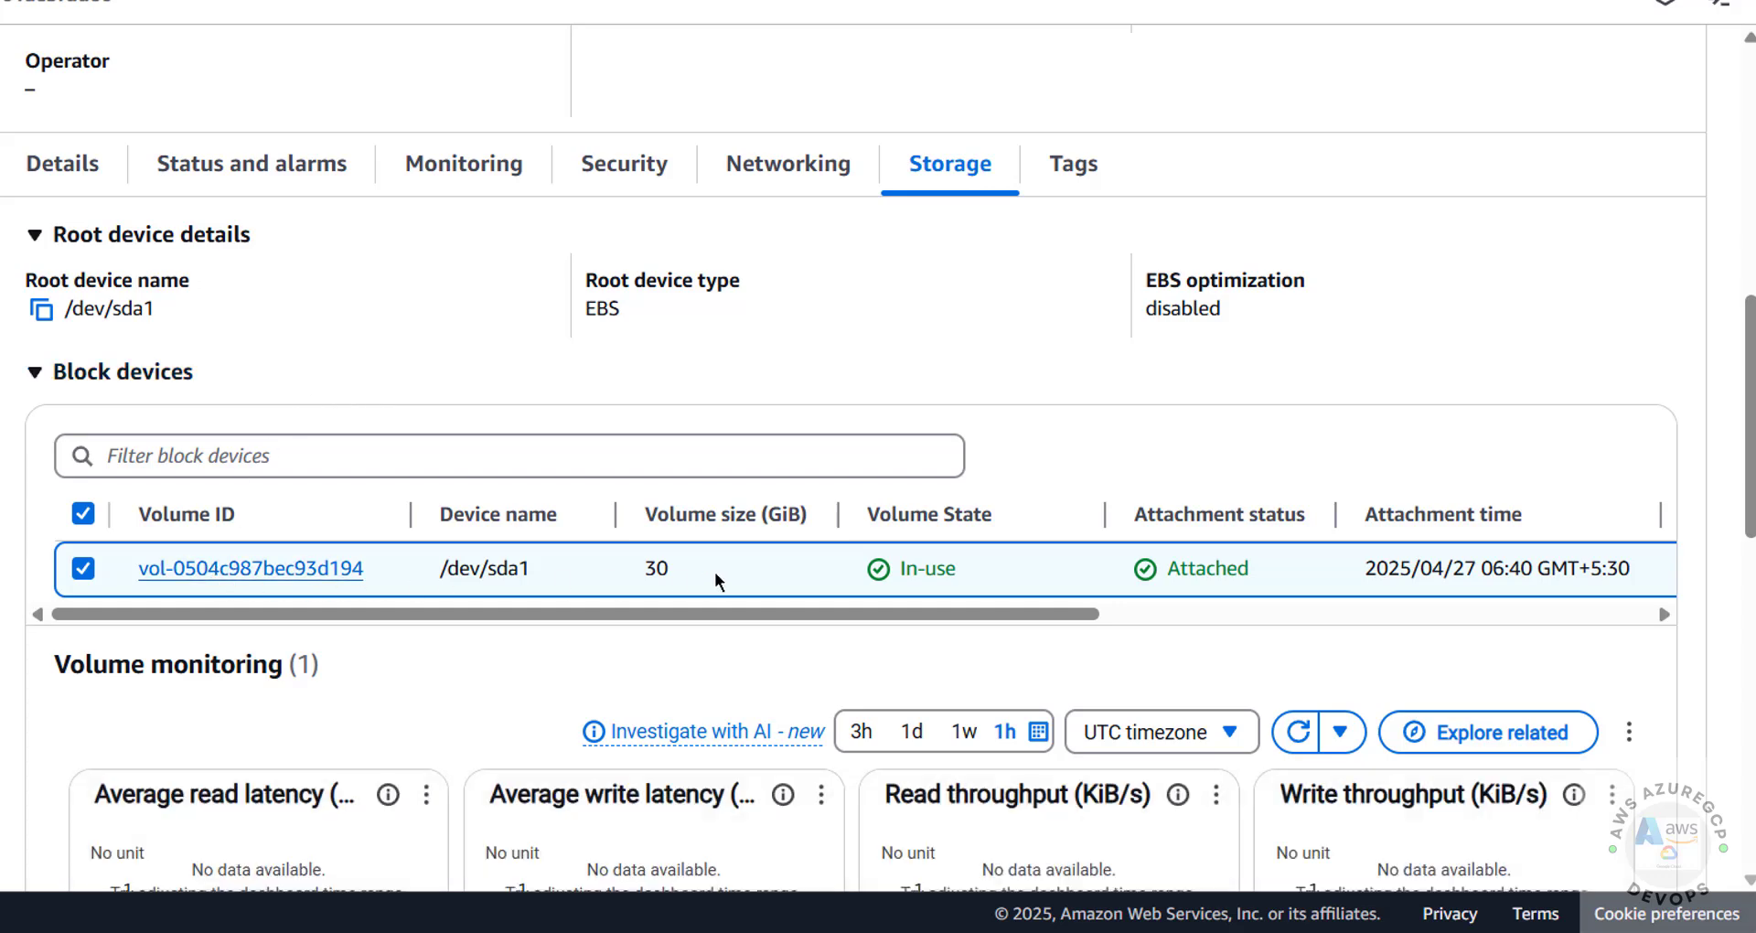
click(1083, 175)
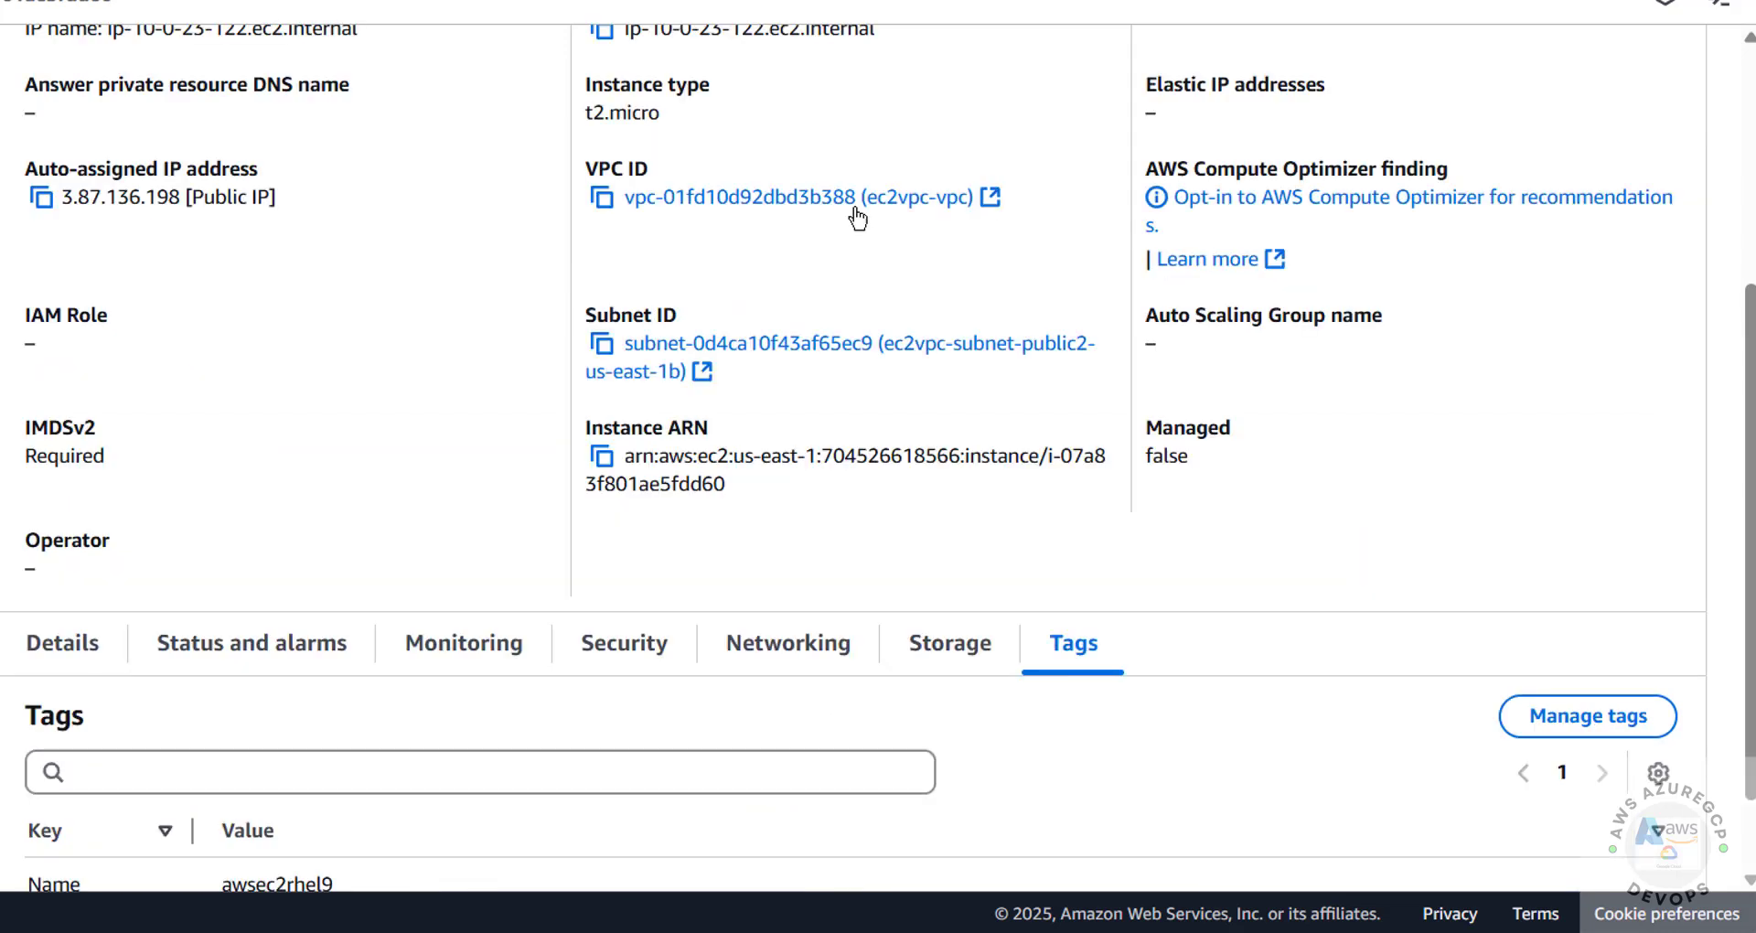
scroll(857, 218, down, 1)
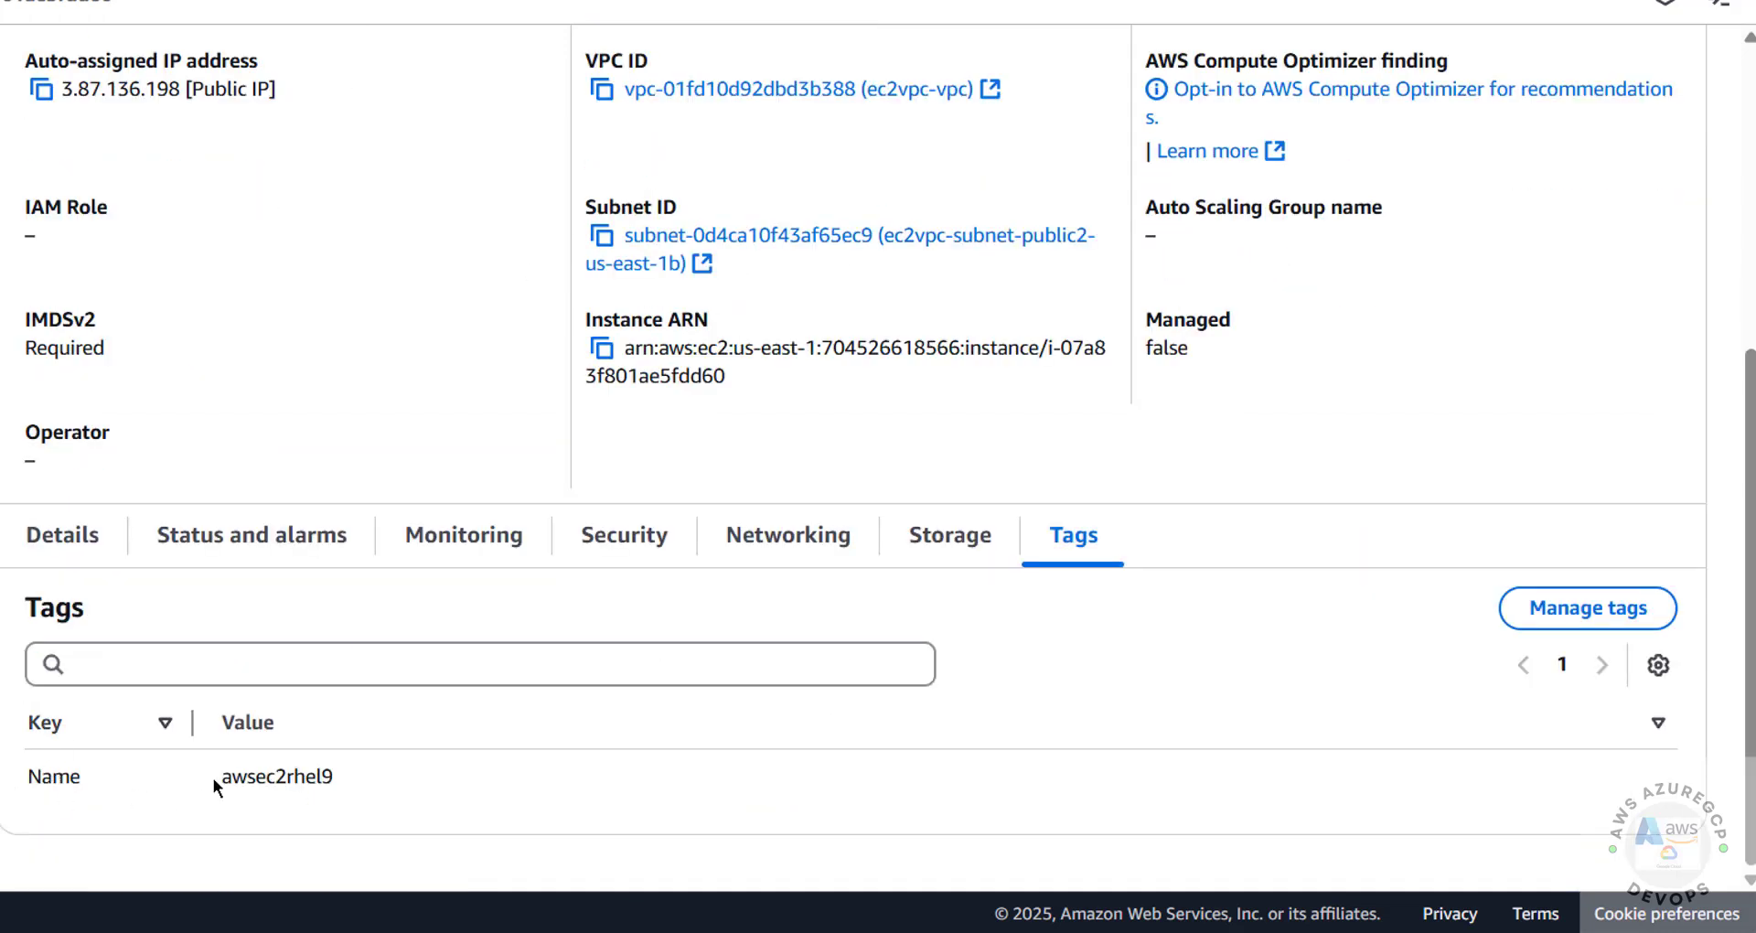
scroll(666, 589, up, 5)
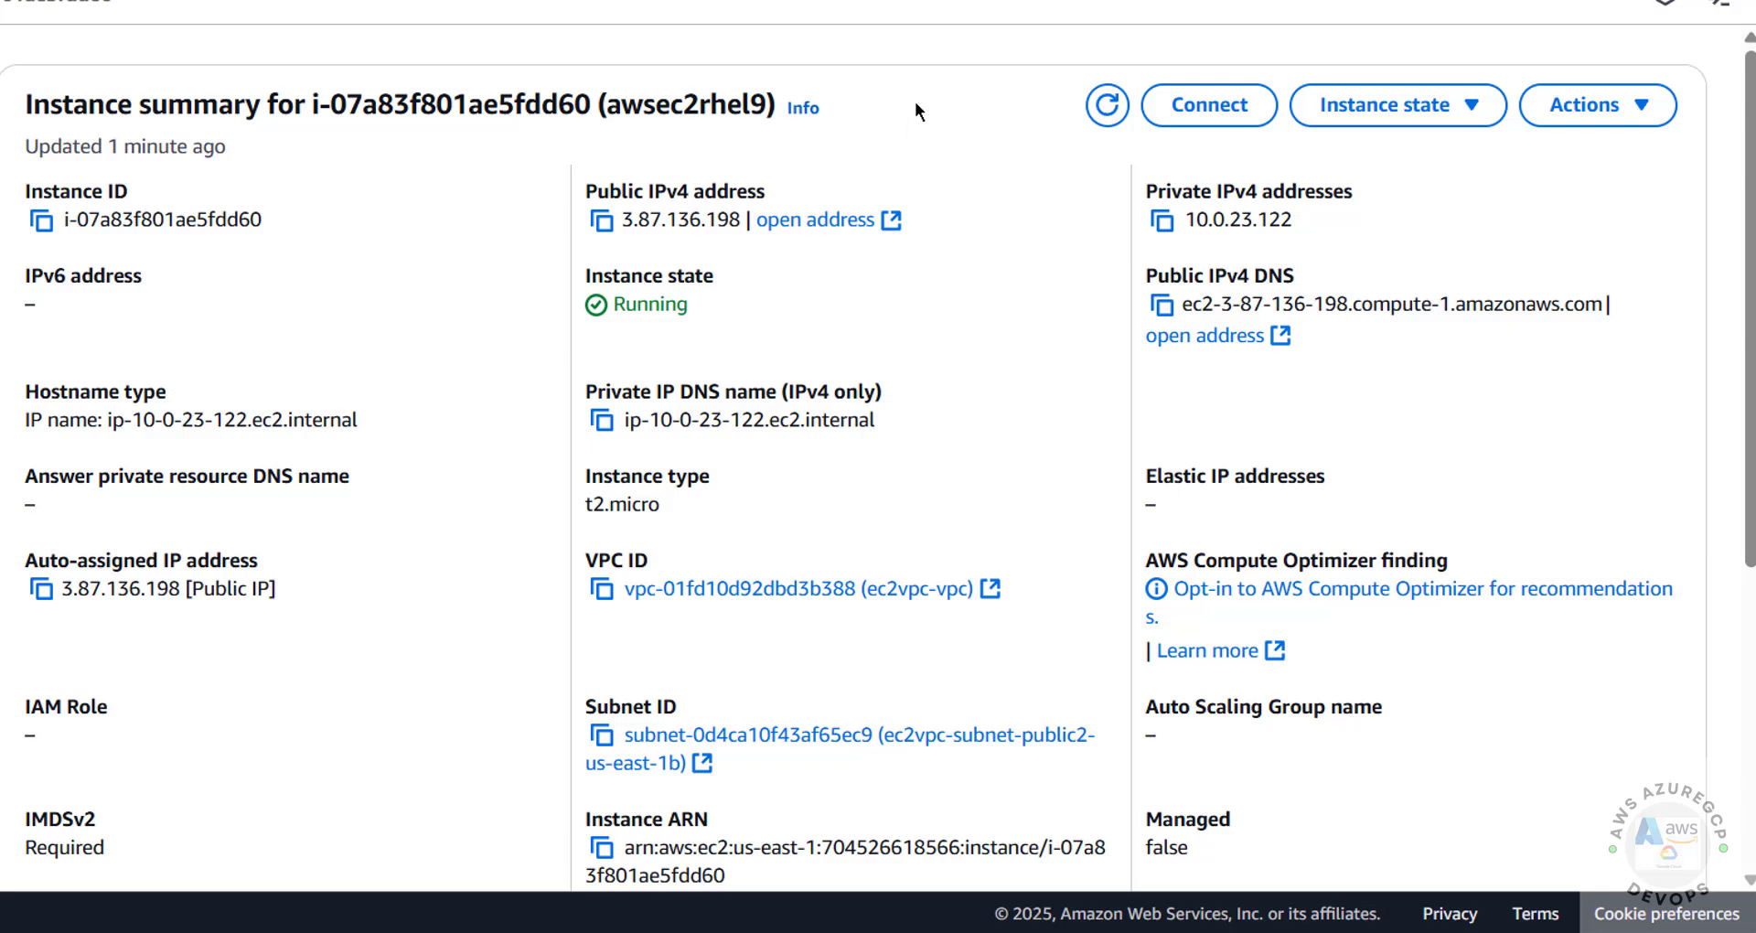
- Open the SSH client connection instructions for the instance and select the full example ssh command
click(1214, 106)
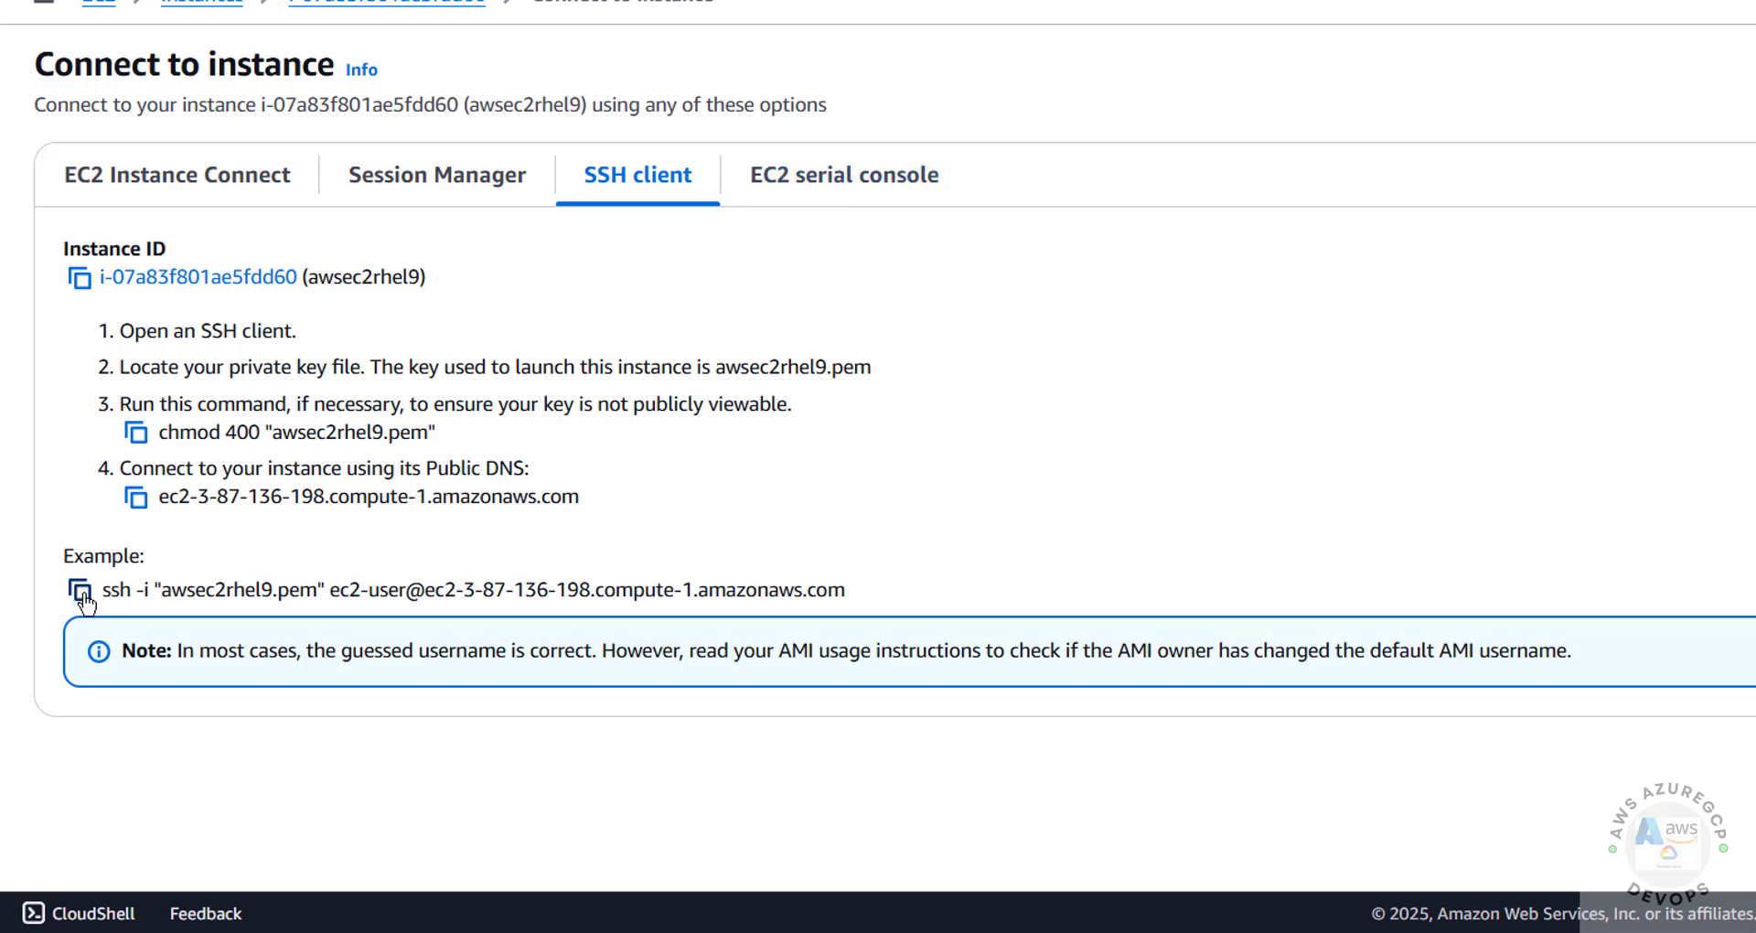
drag(102, 585, 921, 595)
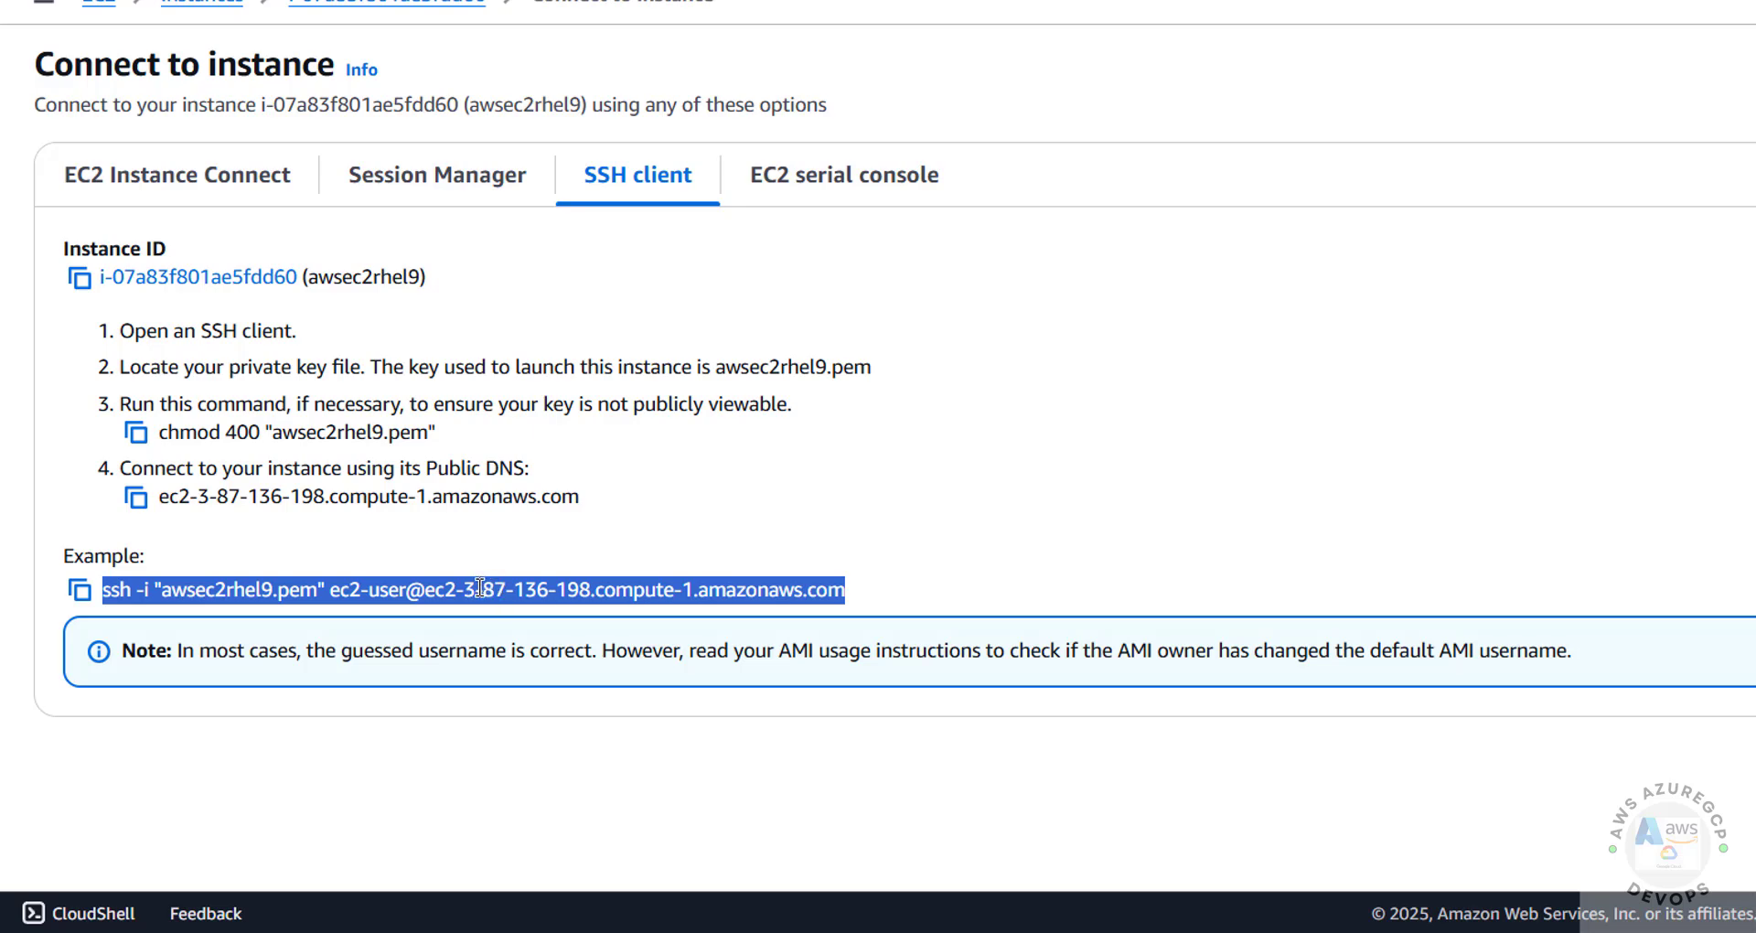
- Highlight the awsec2rhel9.pem key name in the example ssh command and copy the full command
click(161, 590)
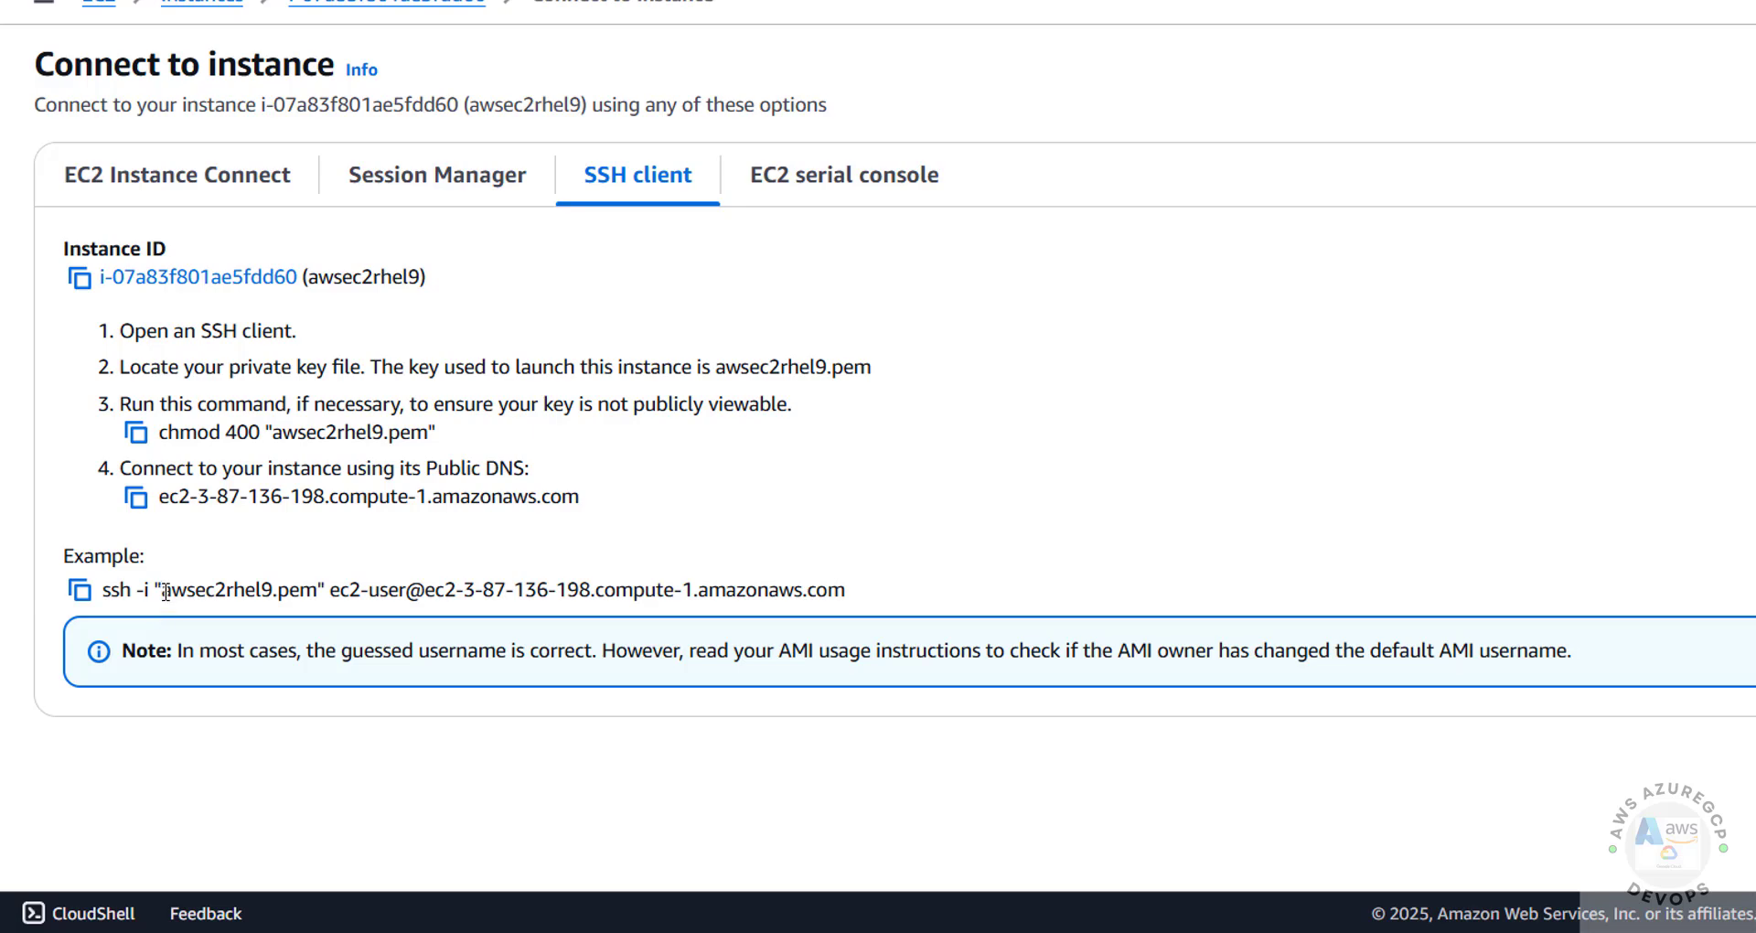
drag(161, 589, 316, 588)
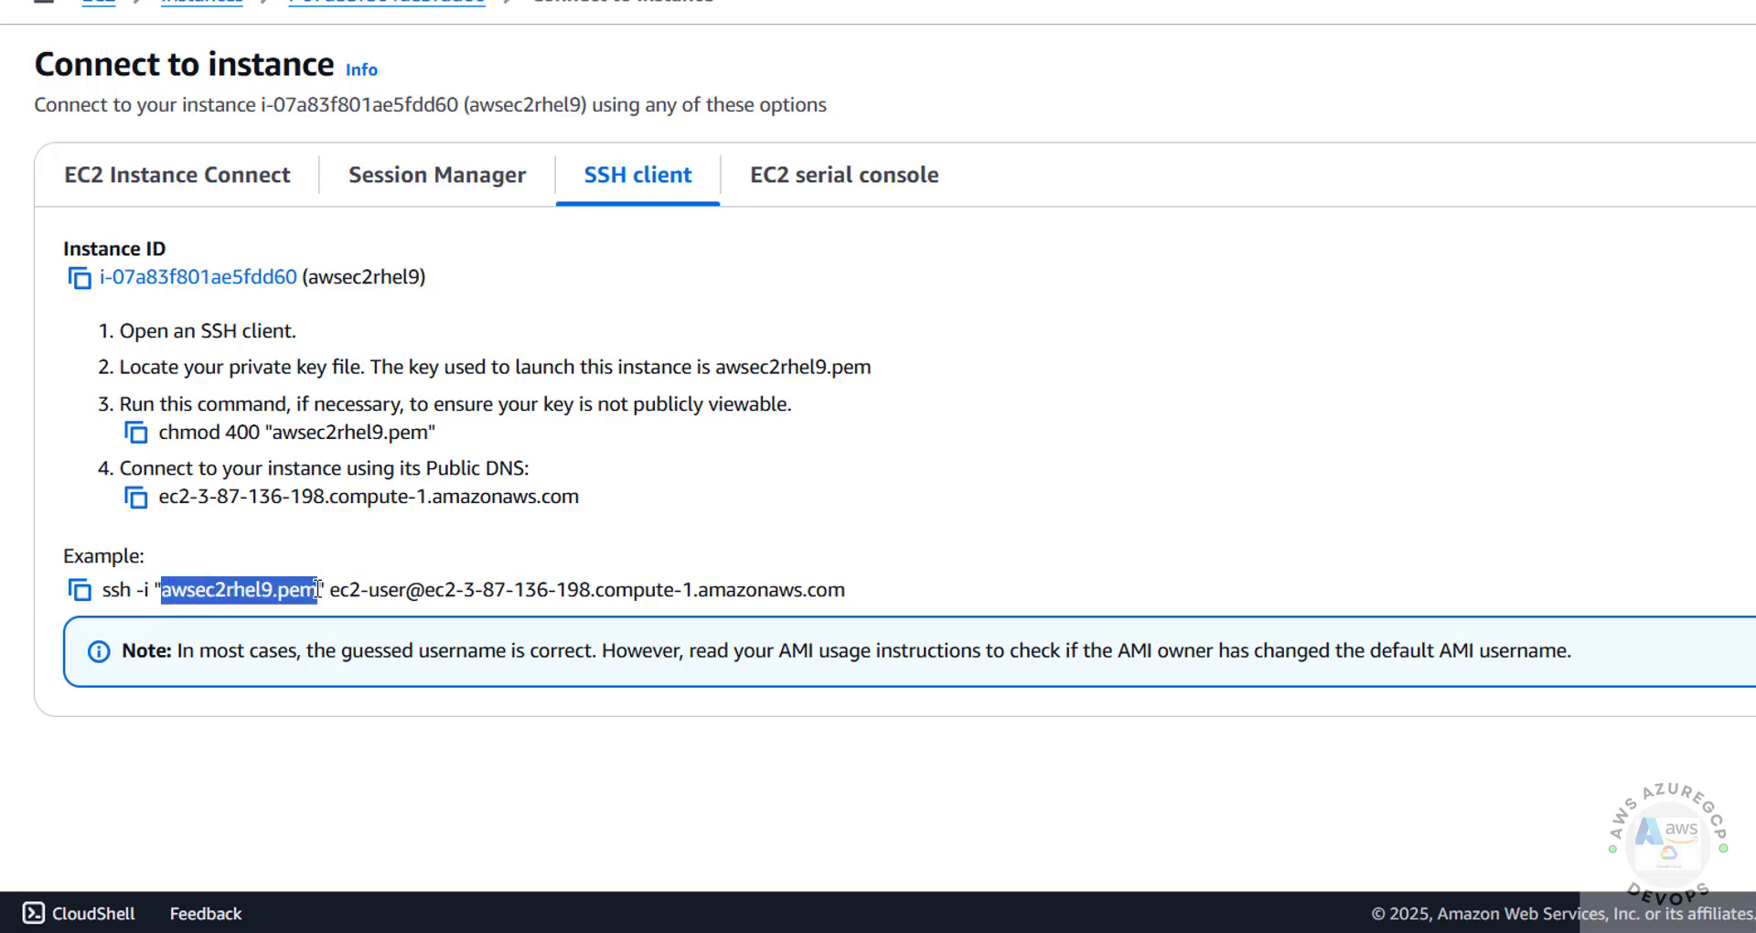
click(80, 590)
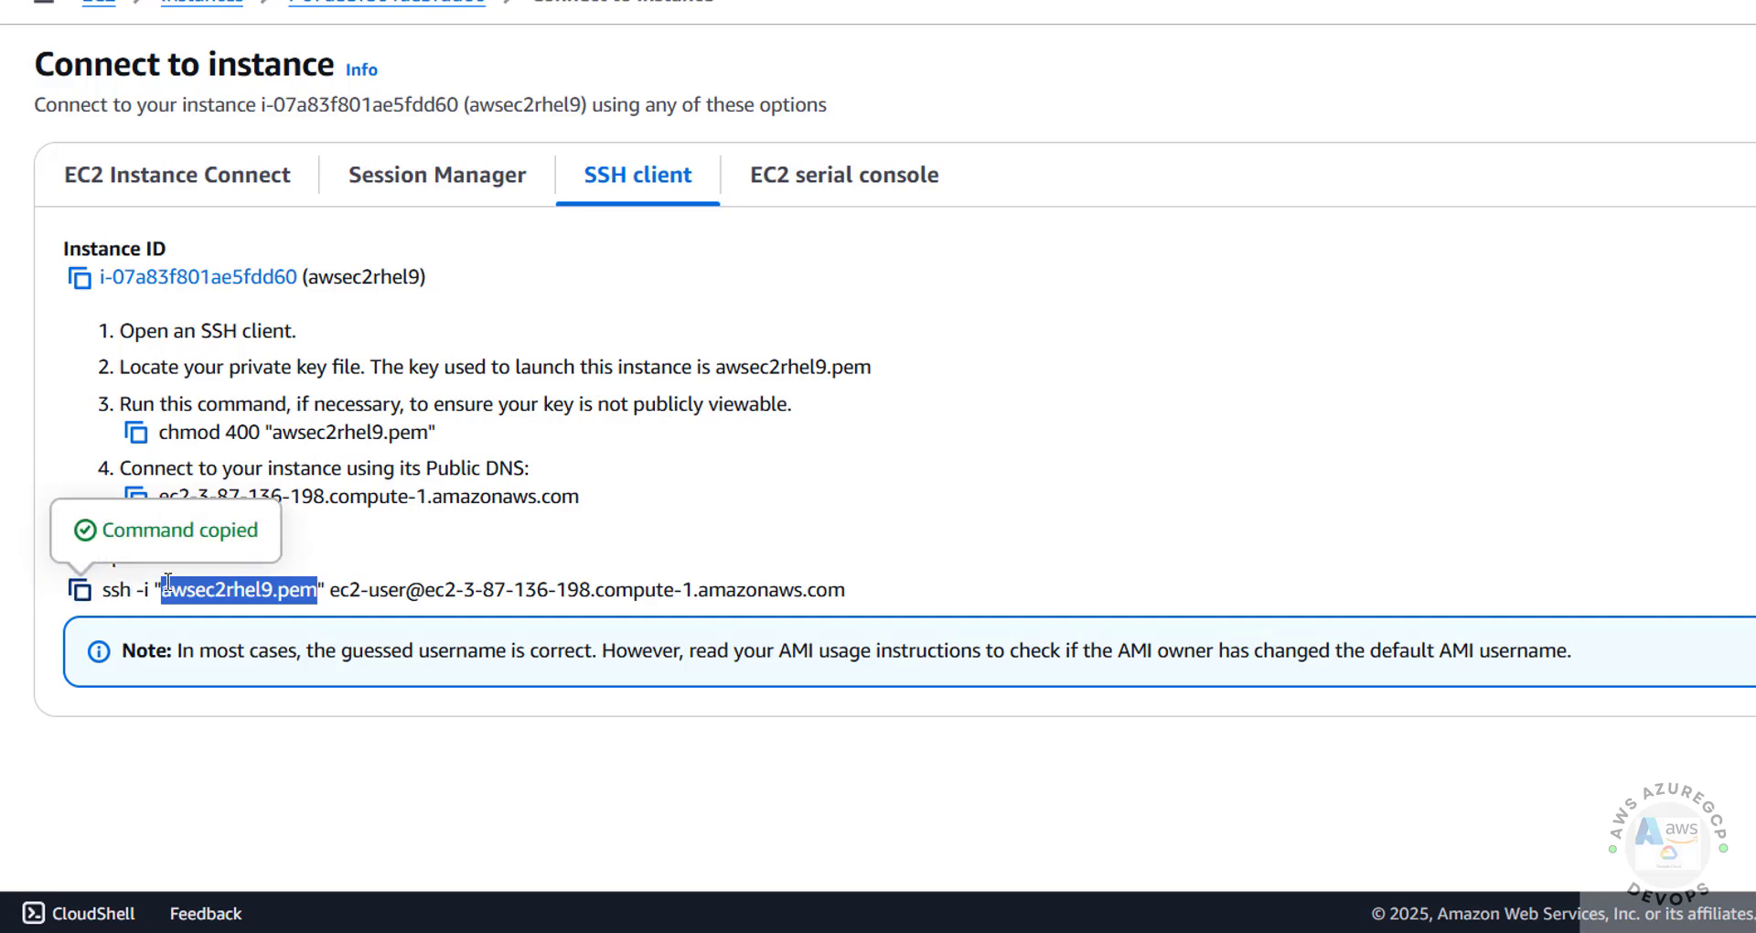
click(740, 502)
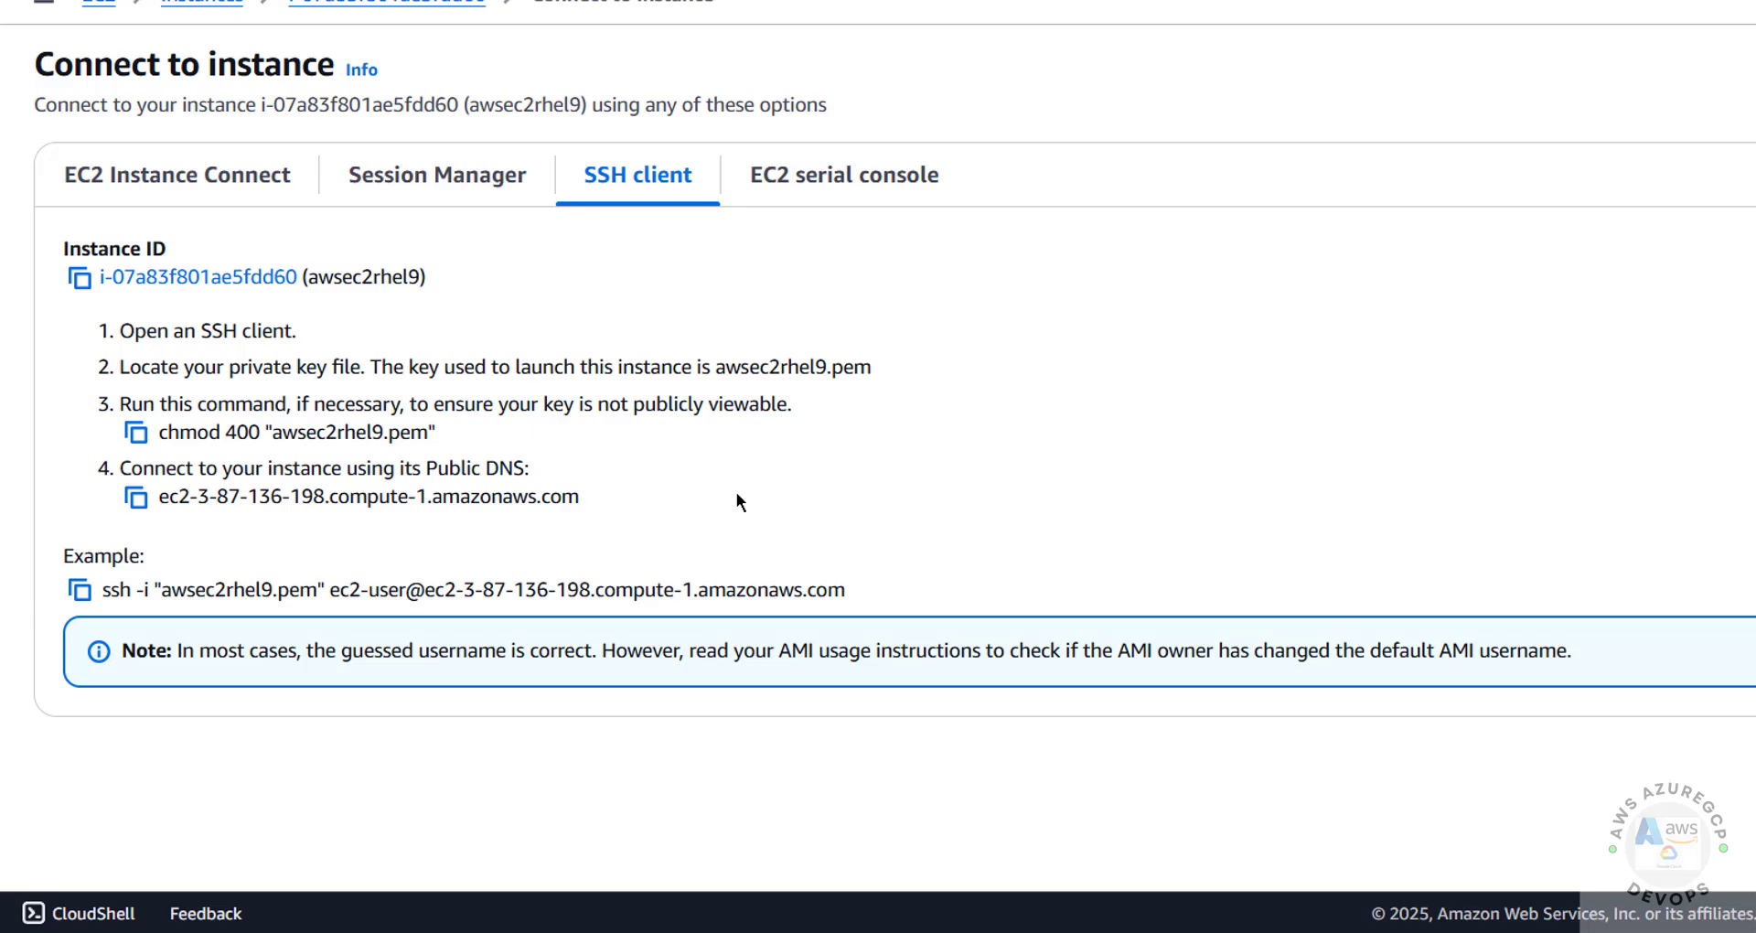
- Open a Windows Command Prompt, change to the Downloads folder and list its *.pem files
key(super+r)
text(cmd)
key(Return)
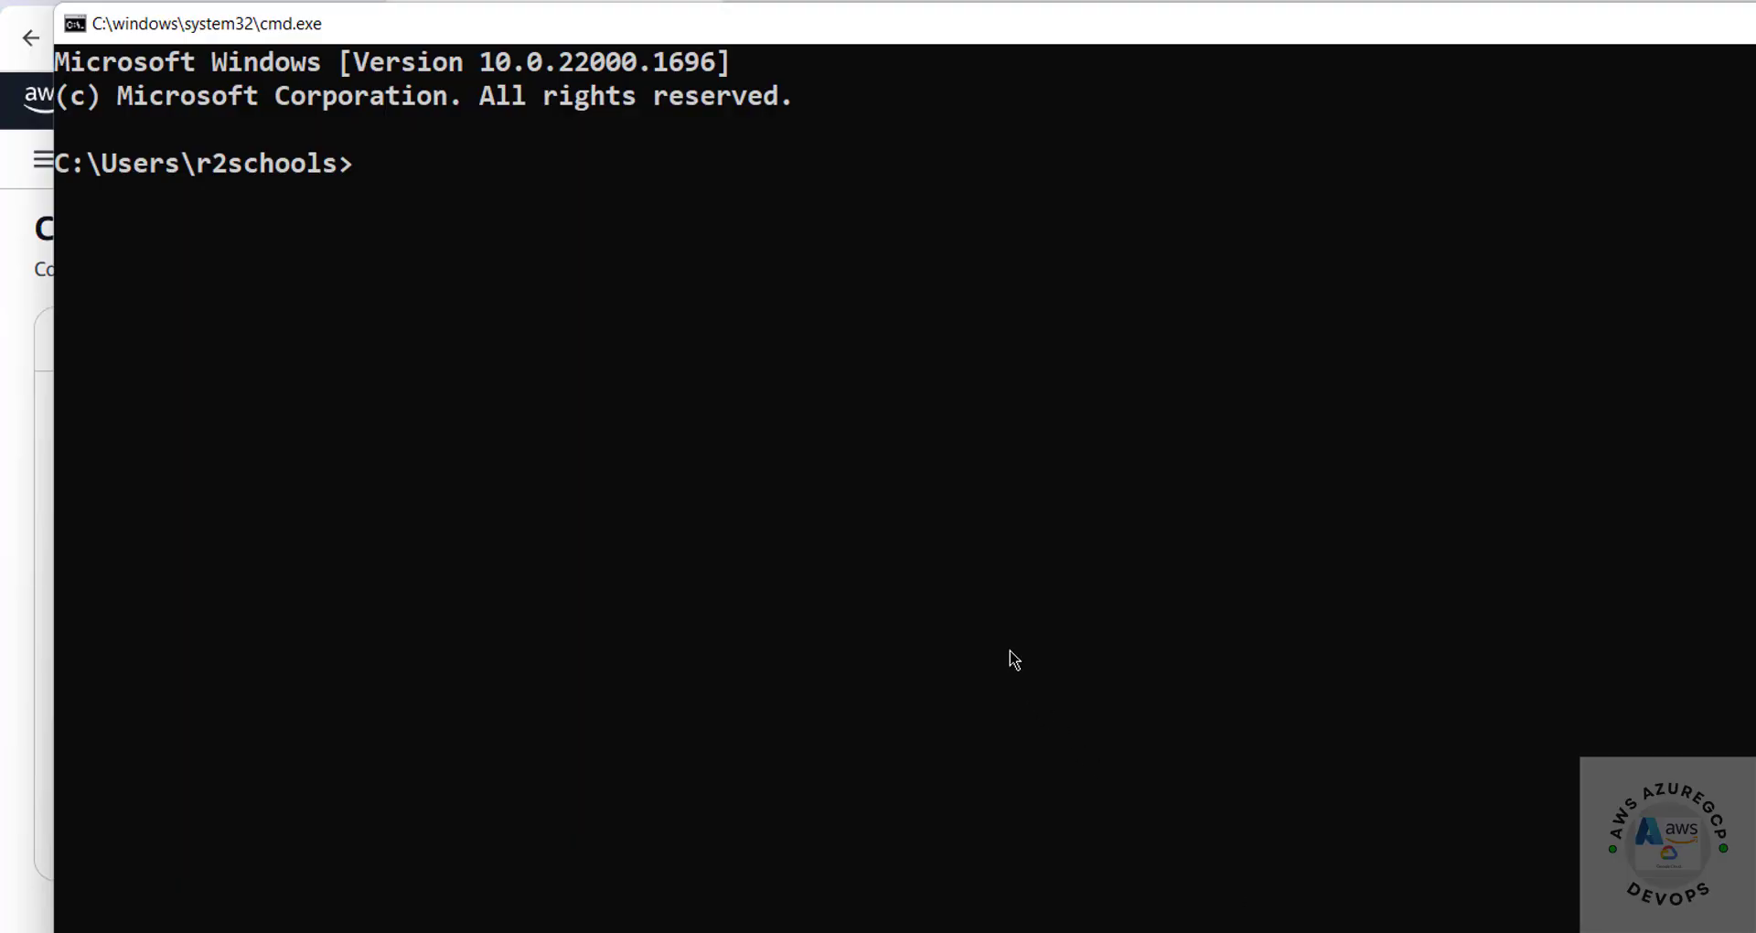
text(cd Down)
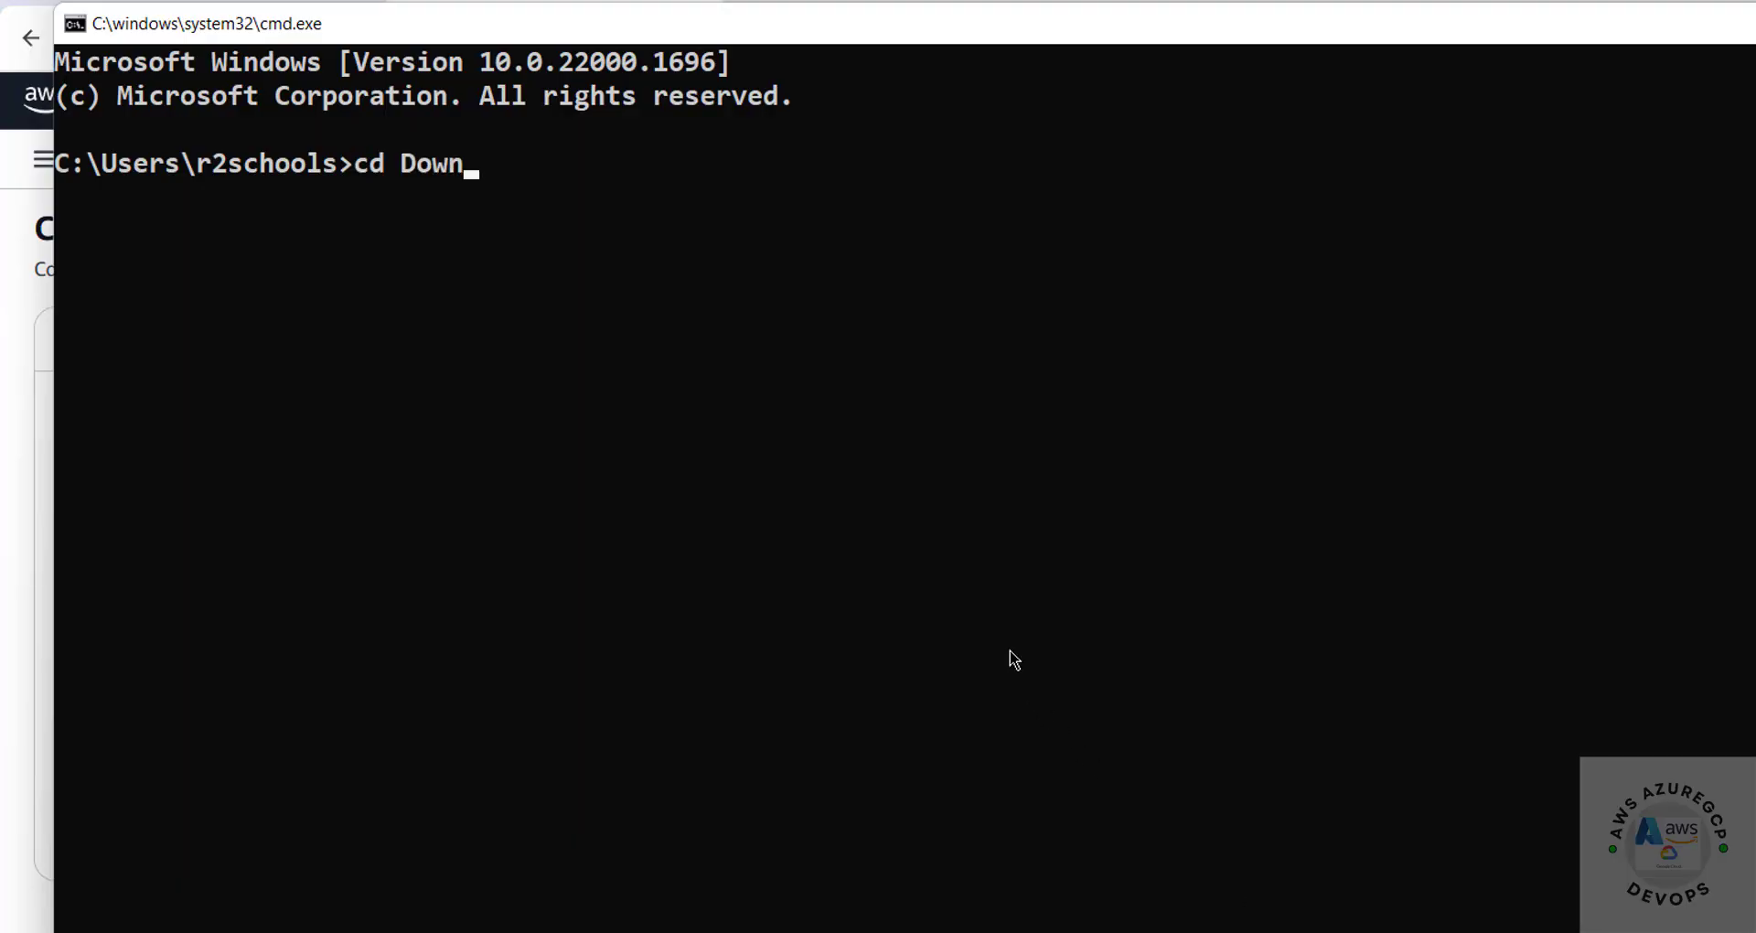
key(Tab)
key(Return)
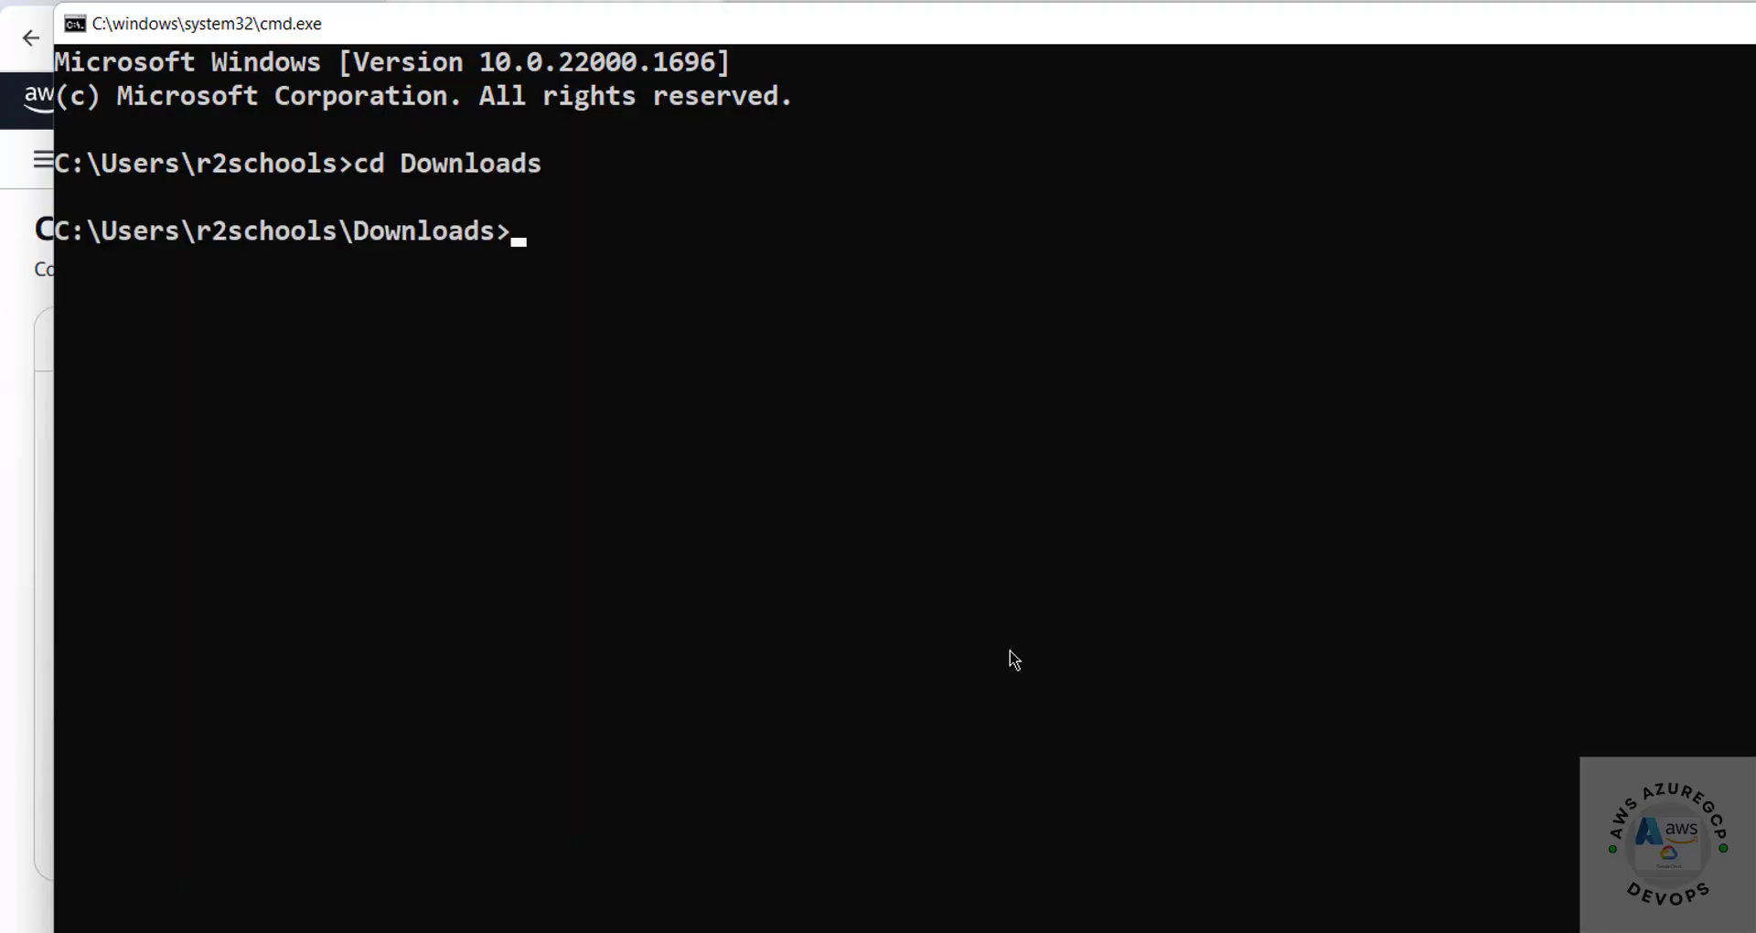
text(dir *.pem)
key(Return)
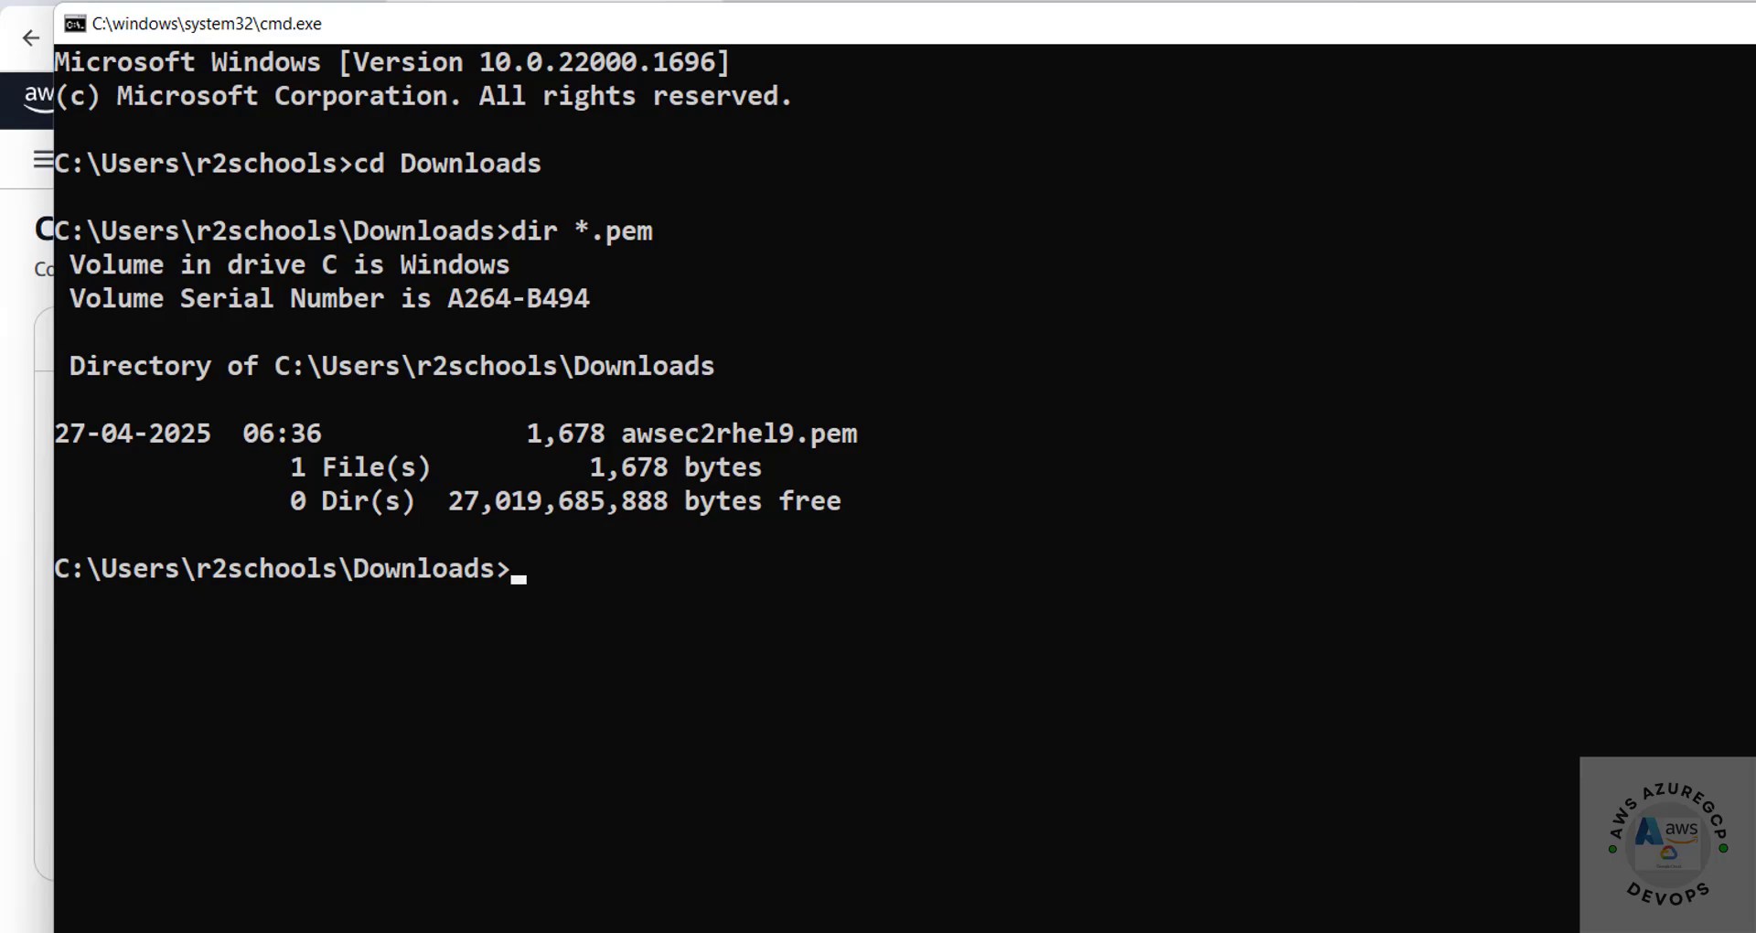
- Copy the example ssh command from the AWS console, run it in Command Prompt and accept the host's authenticity with yes
key(alt+Tab)
click(79, 753)
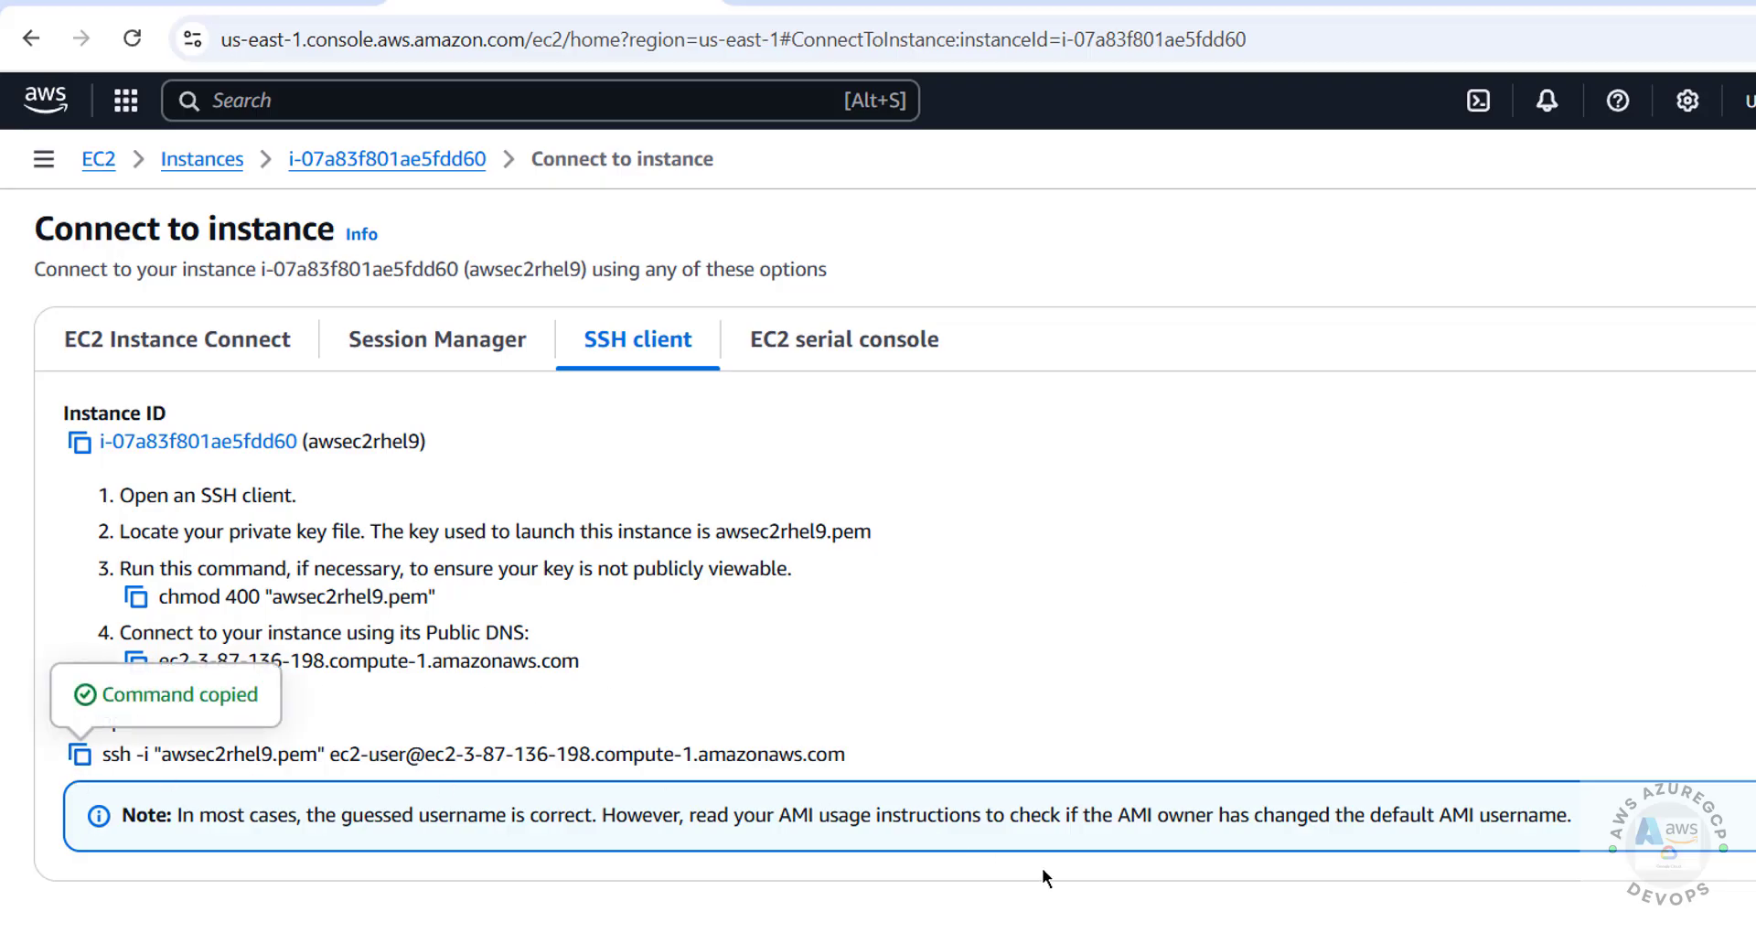
key(alt+Tab)
right_click(776, 573)
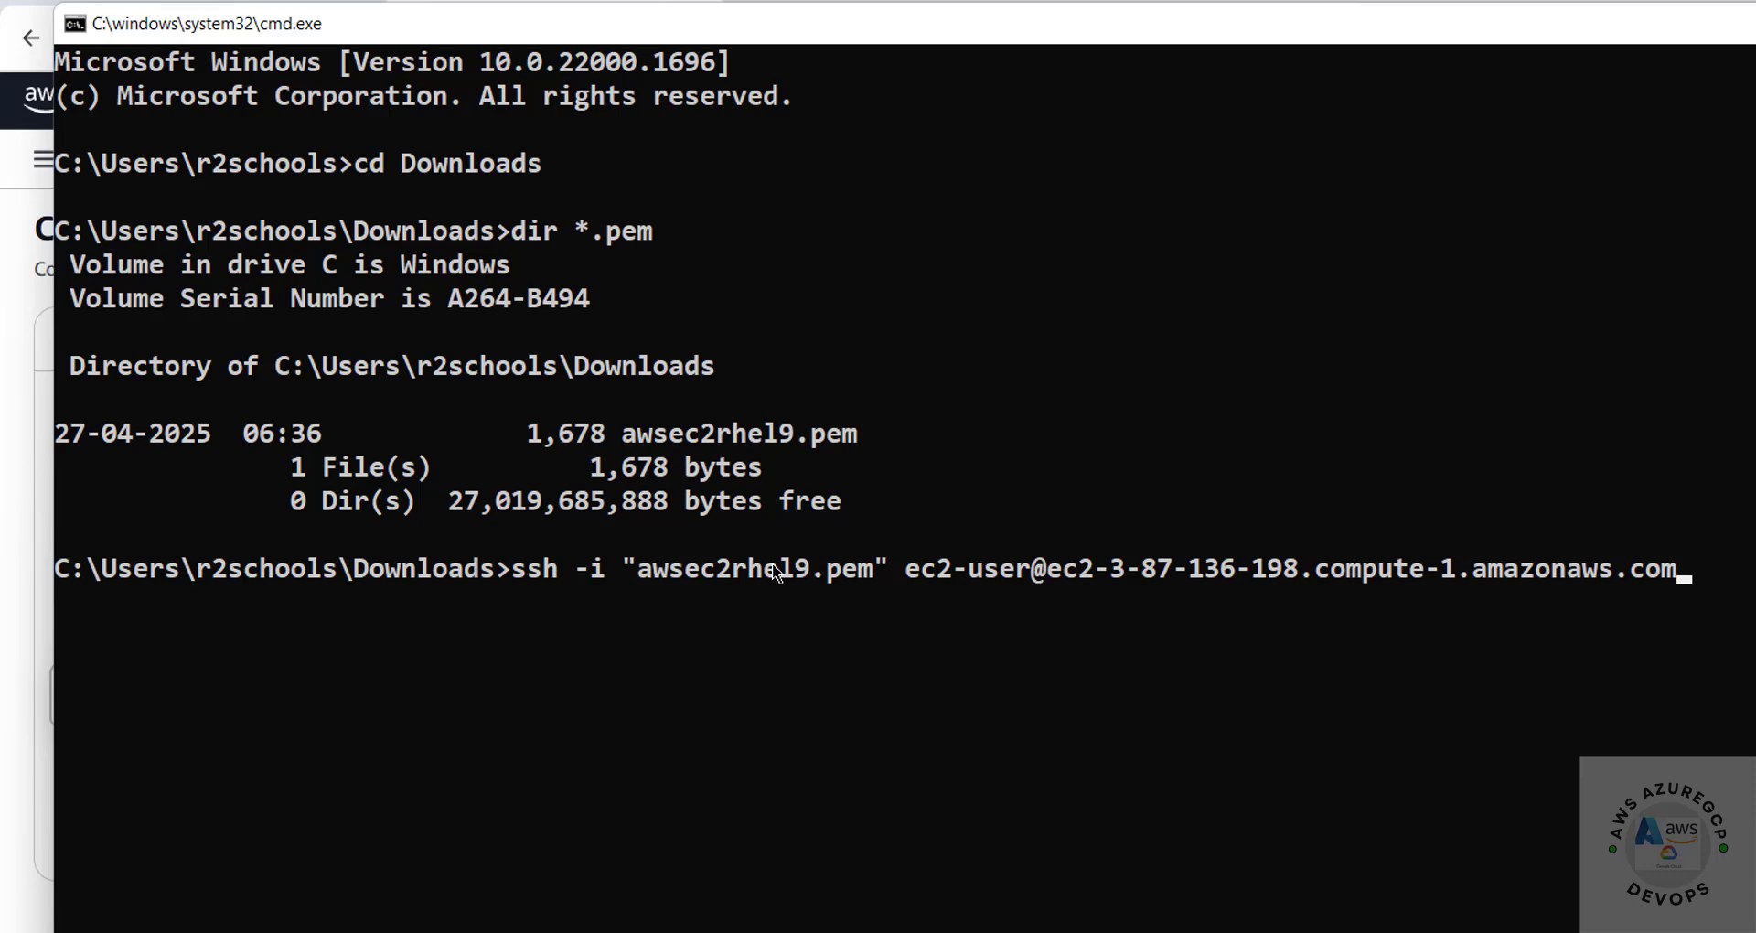
key(Return)
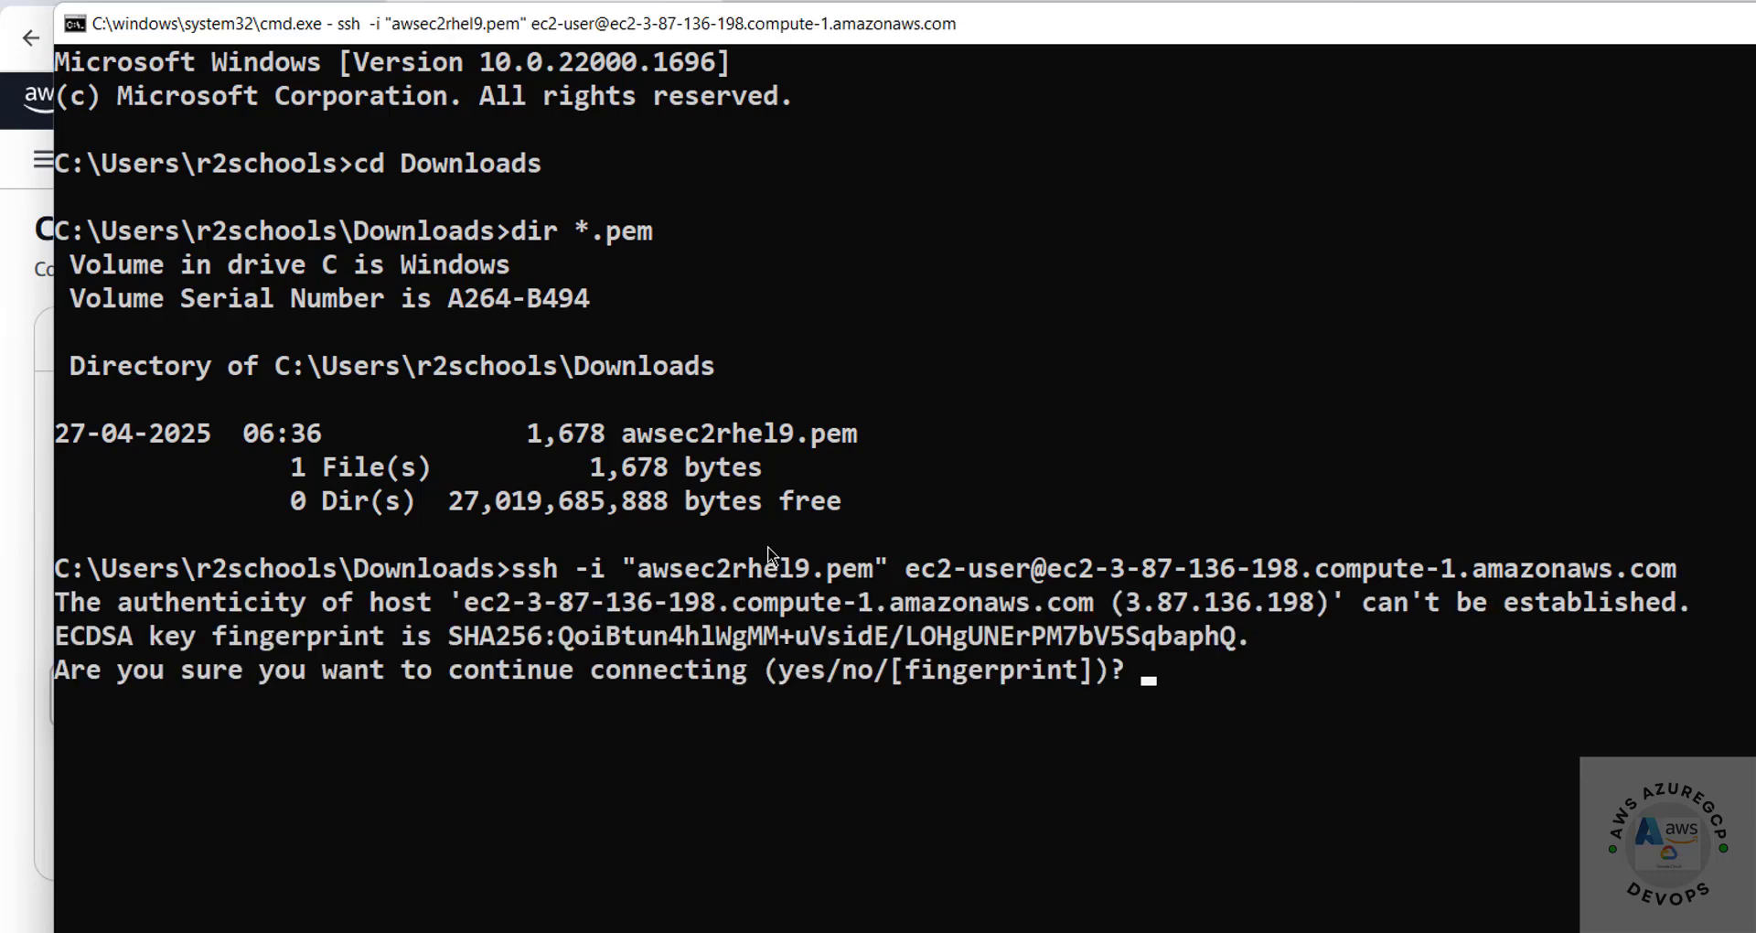
text(yes)
key(Return)
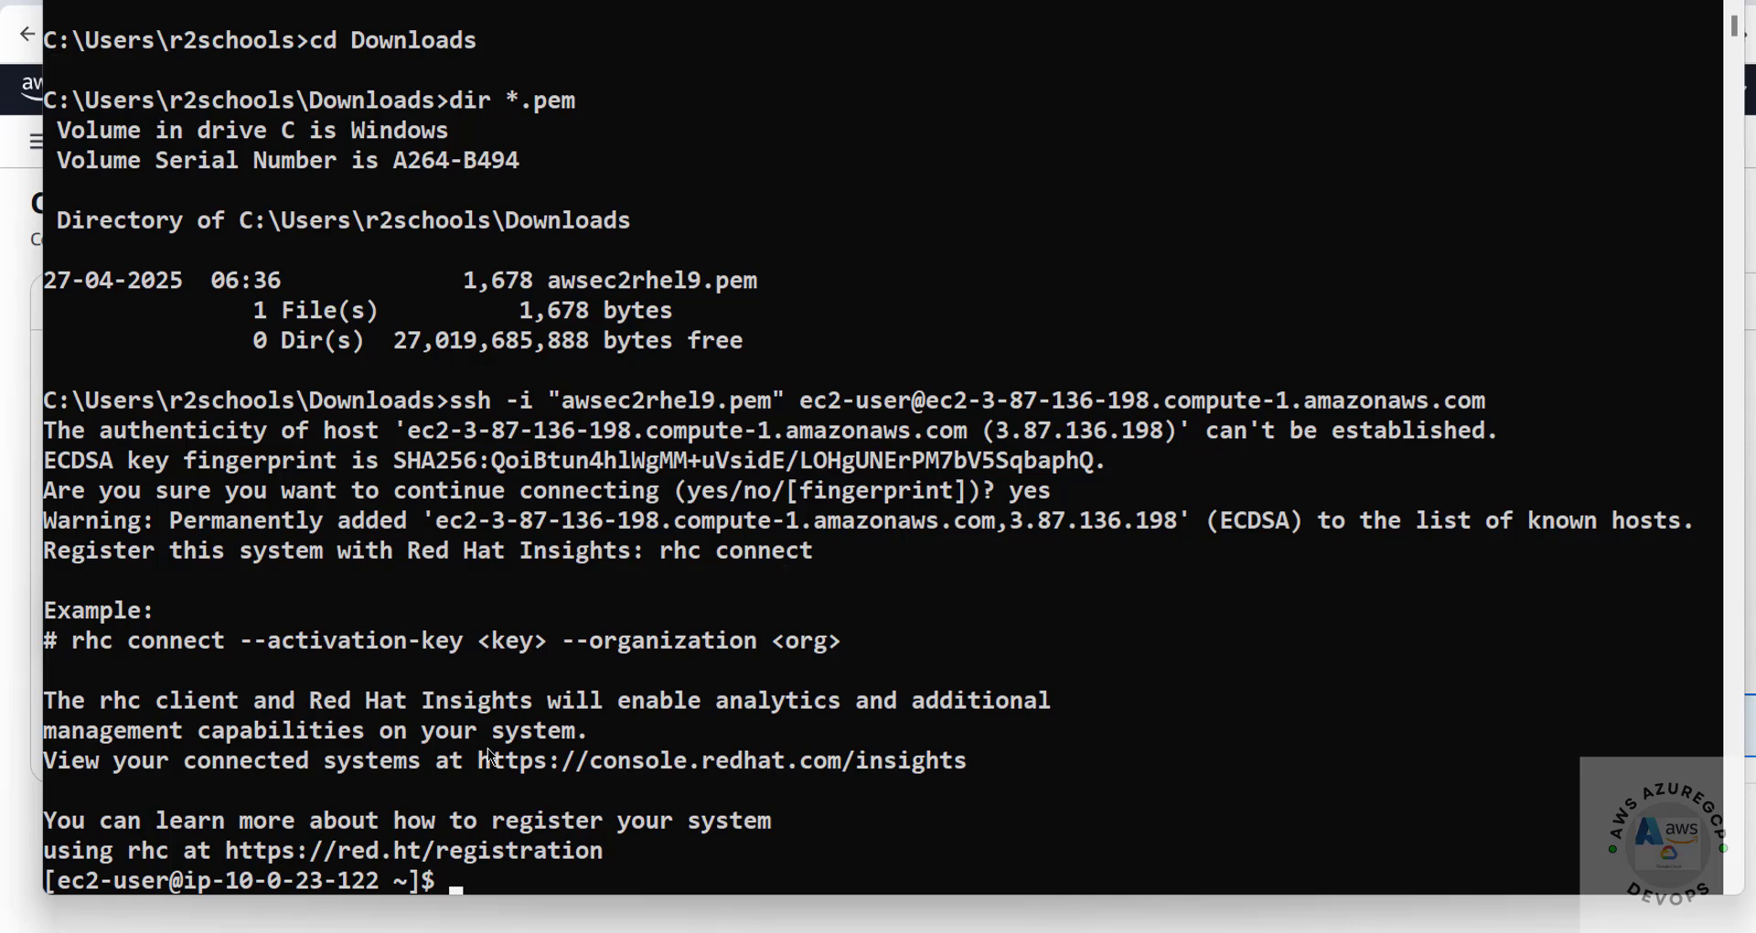
- Clear the terminal and display the contents of /etc/os-release using more
key(ctrl+l)
text(more)
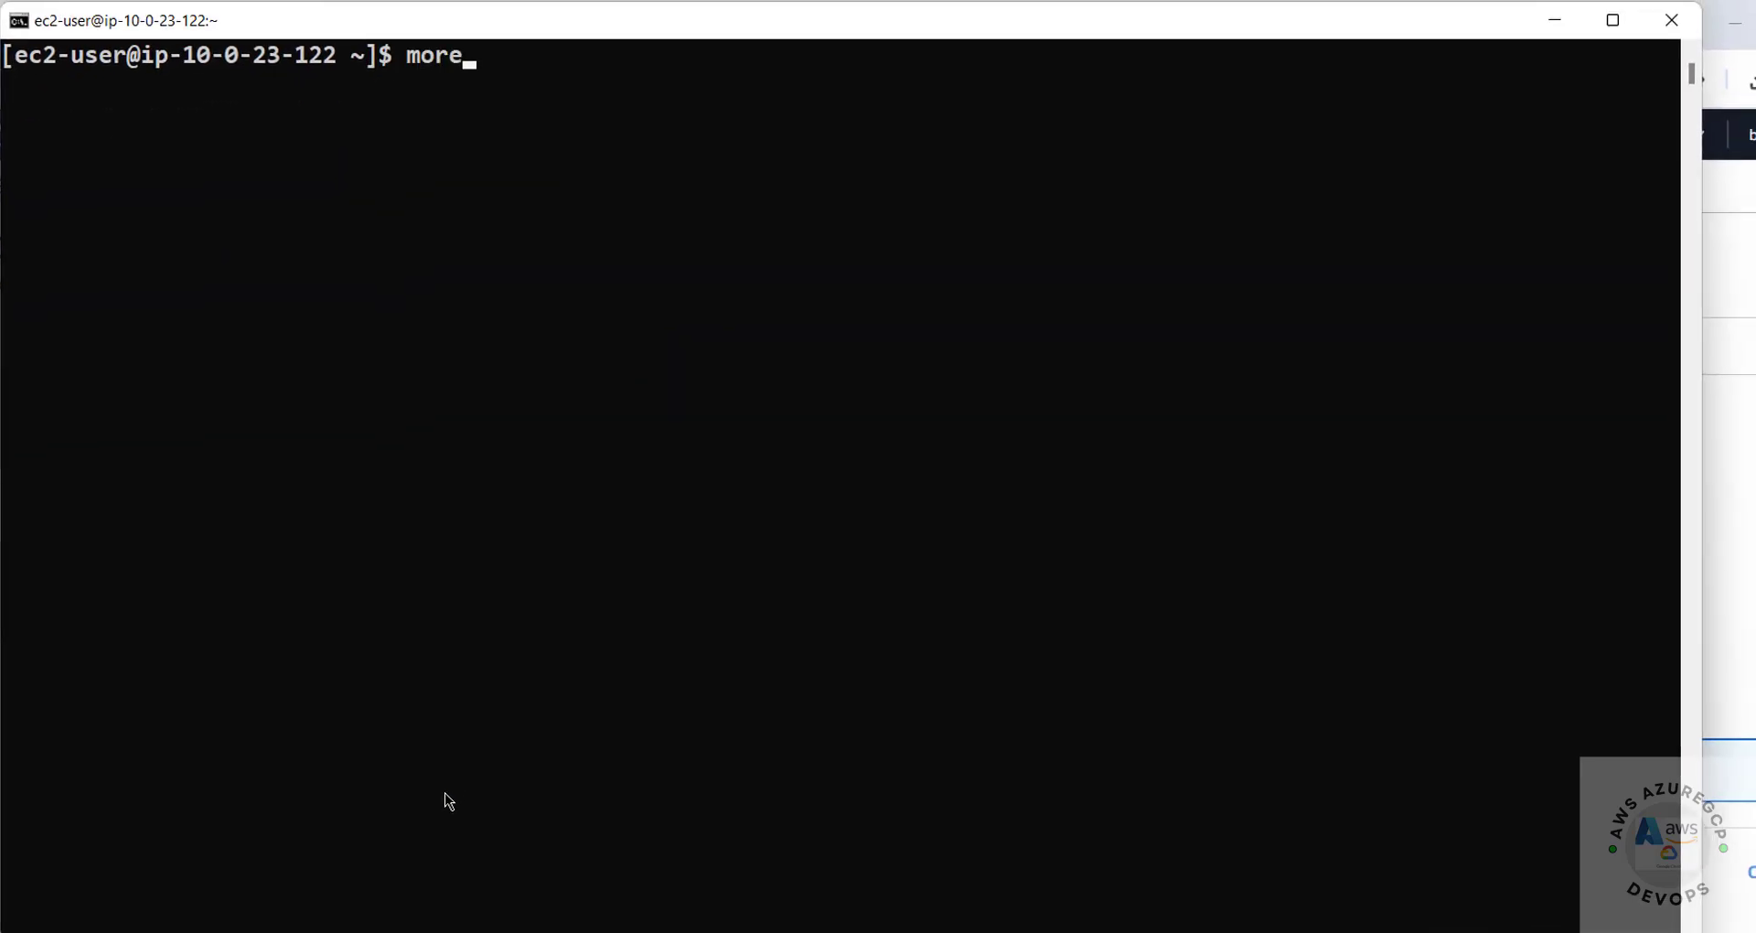
text( /etc/os-rele)
key(Tab)
key(Return)
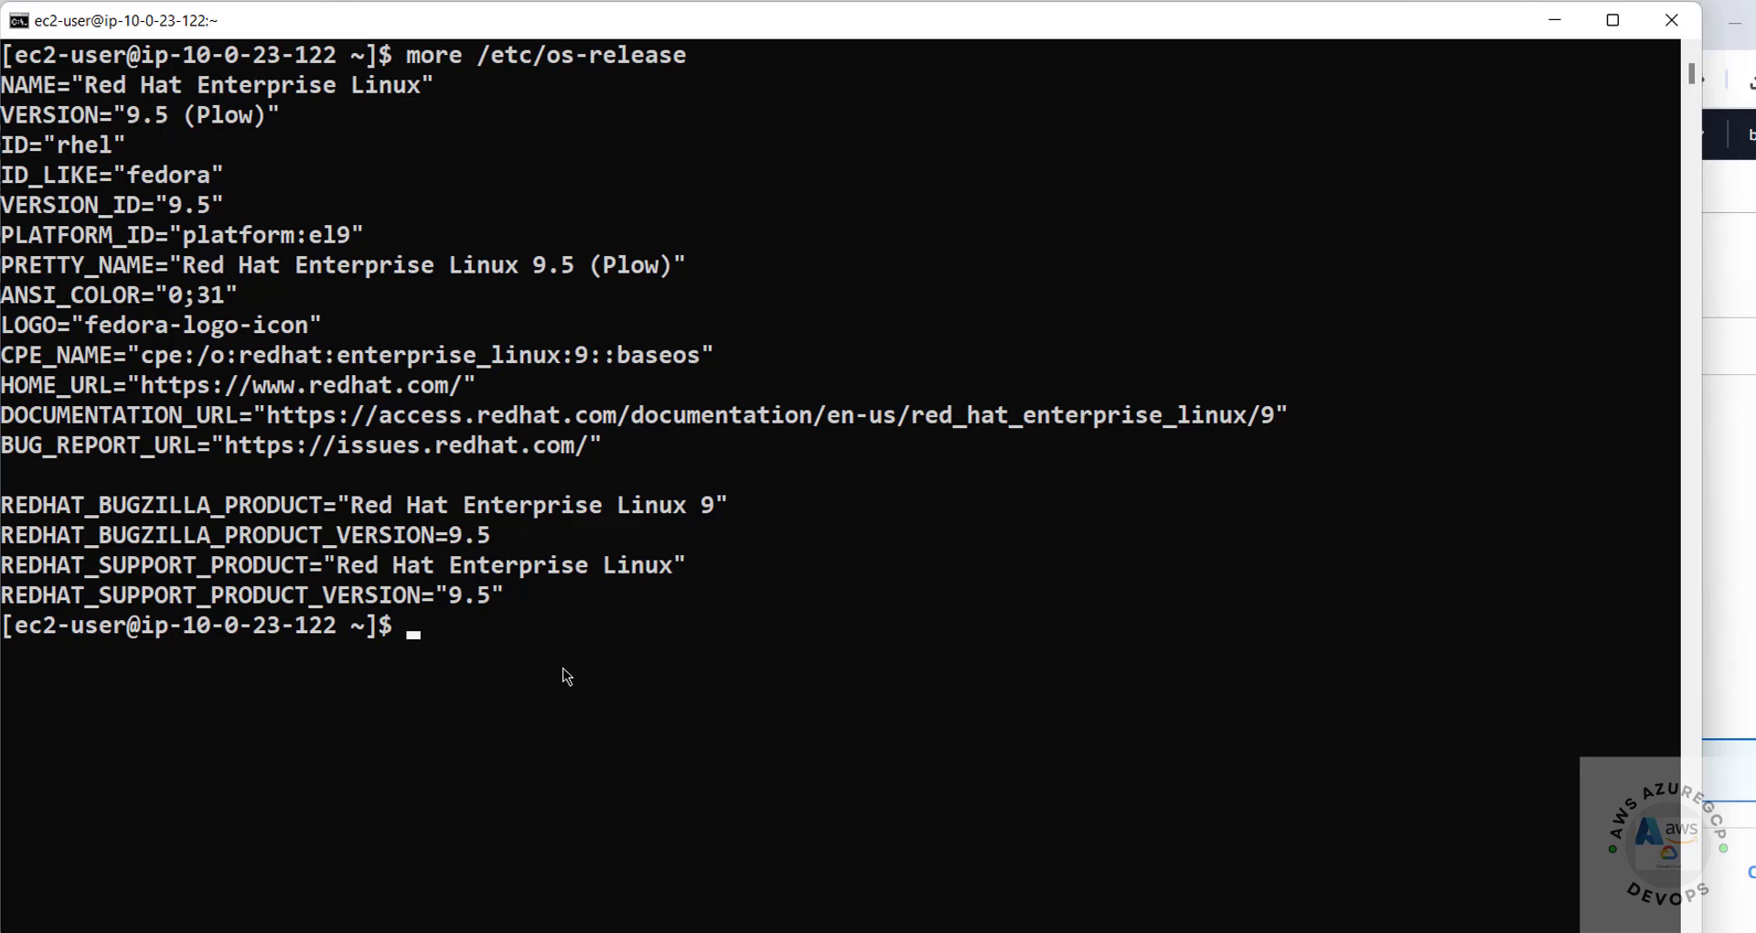
- Clear the terminal, run "sudo dnf update && sudo dnf upgrade" and approve the package transaction
key(ctrl+l)
text(sudo)
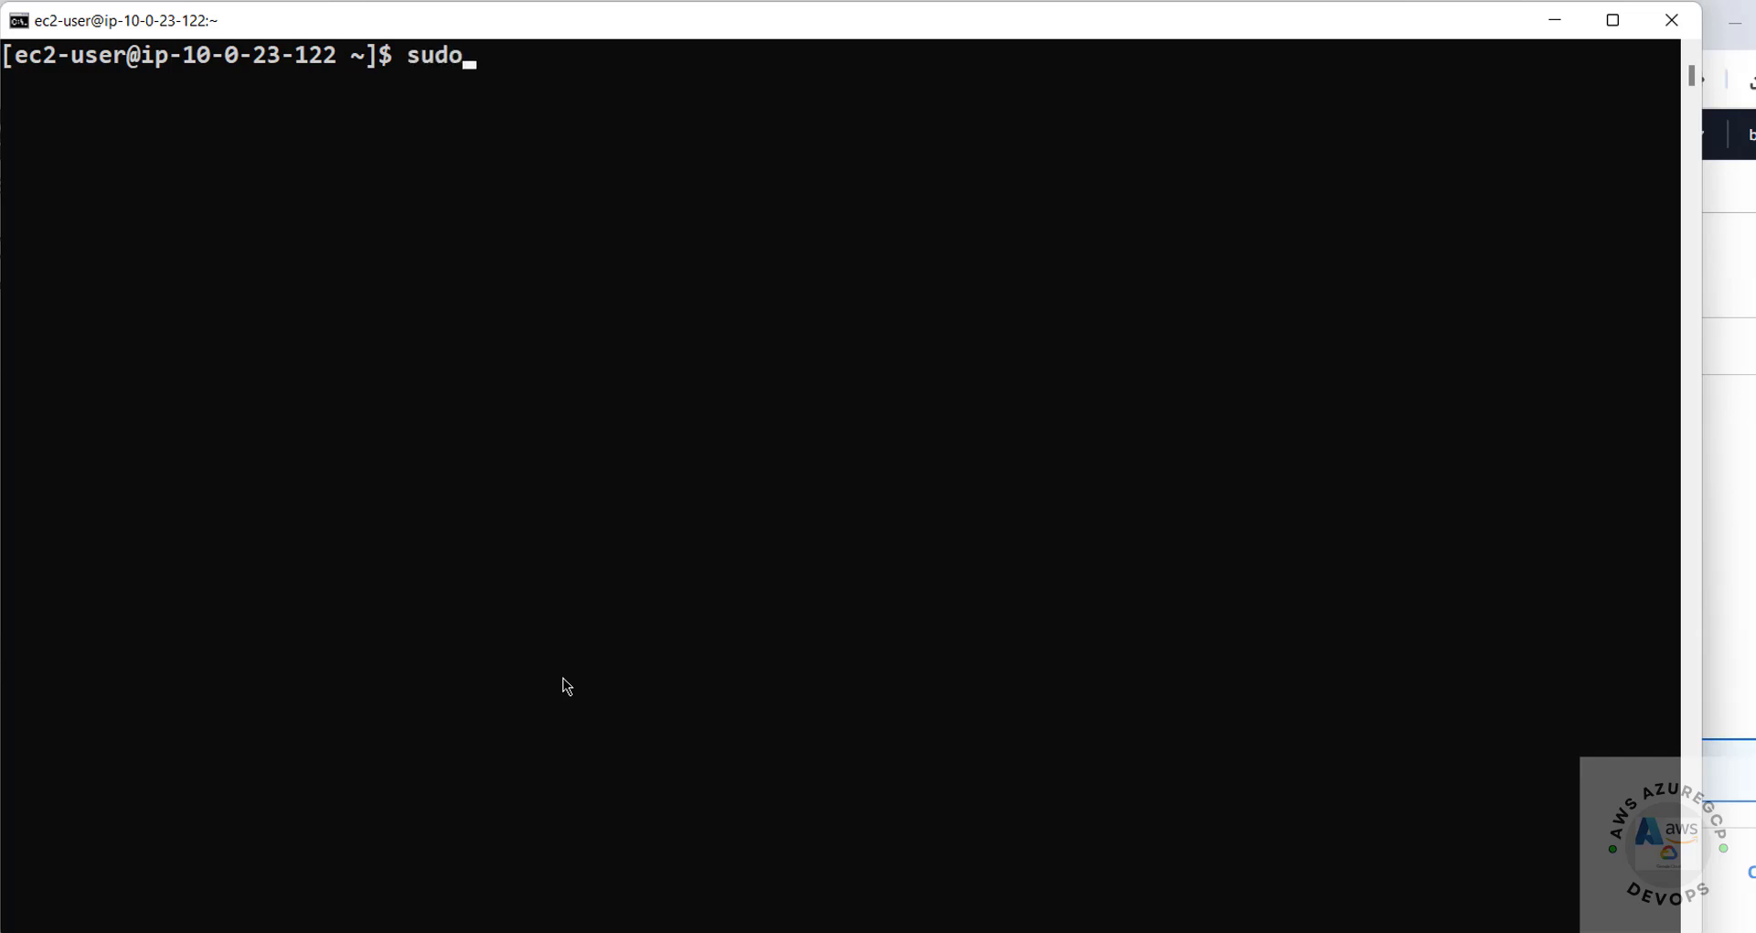
text( dnf update )
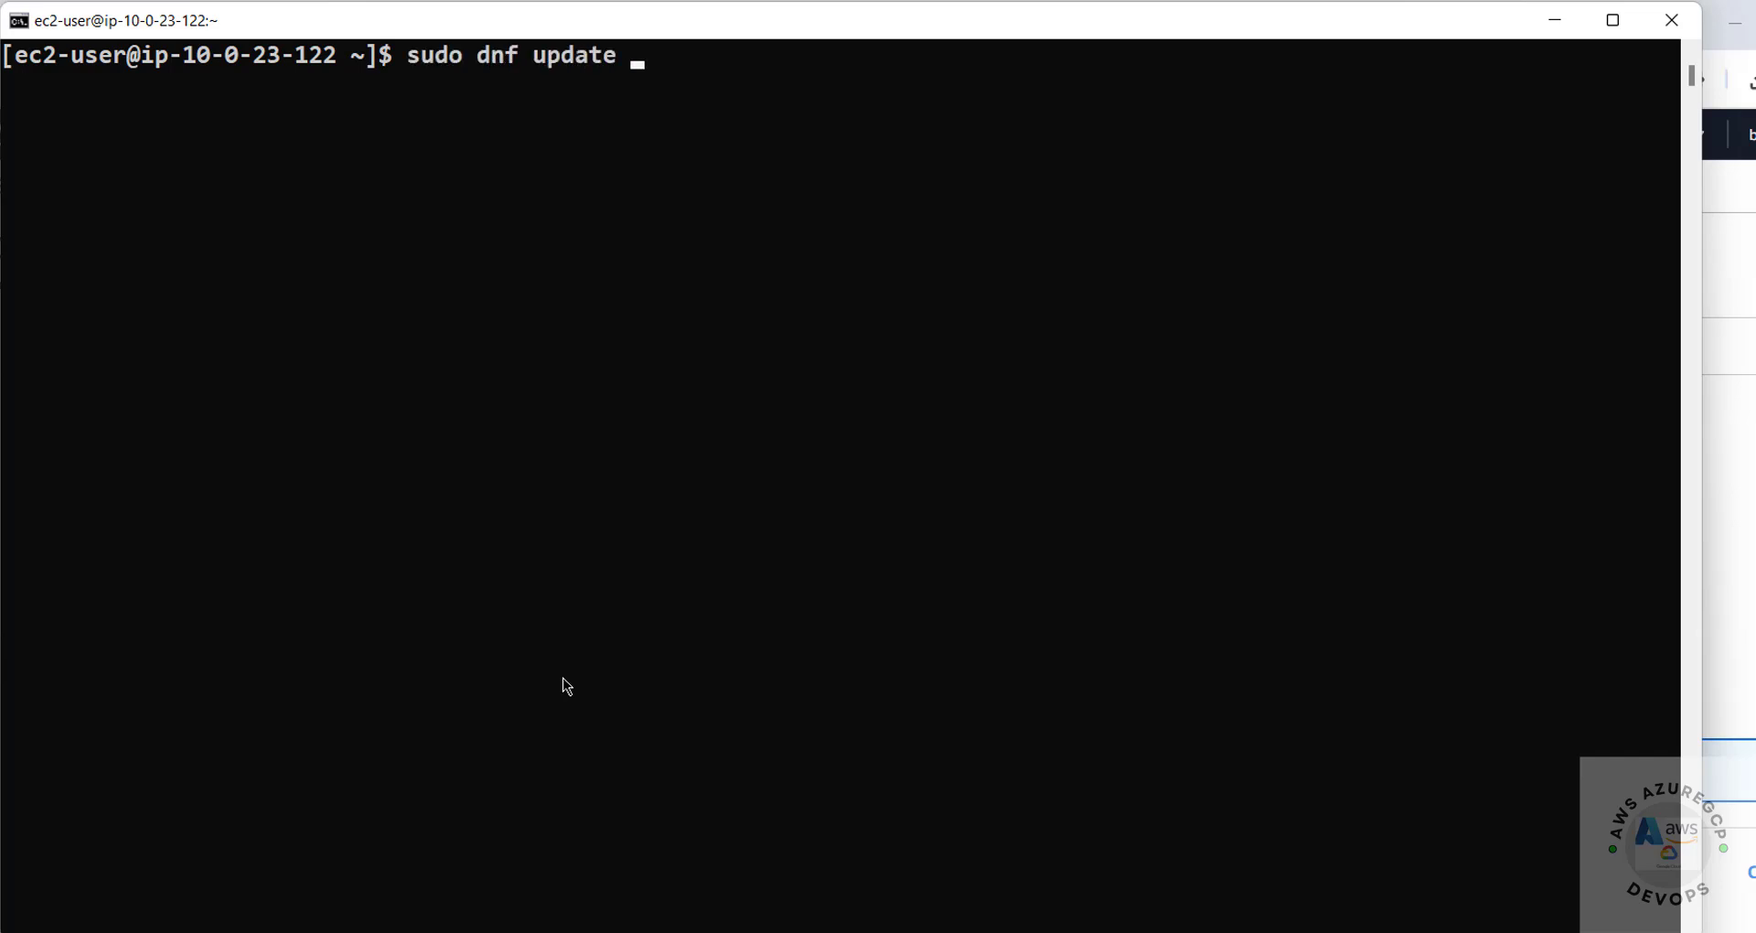
text(&& sudo dno)
key(BackSpace)
text(f up)
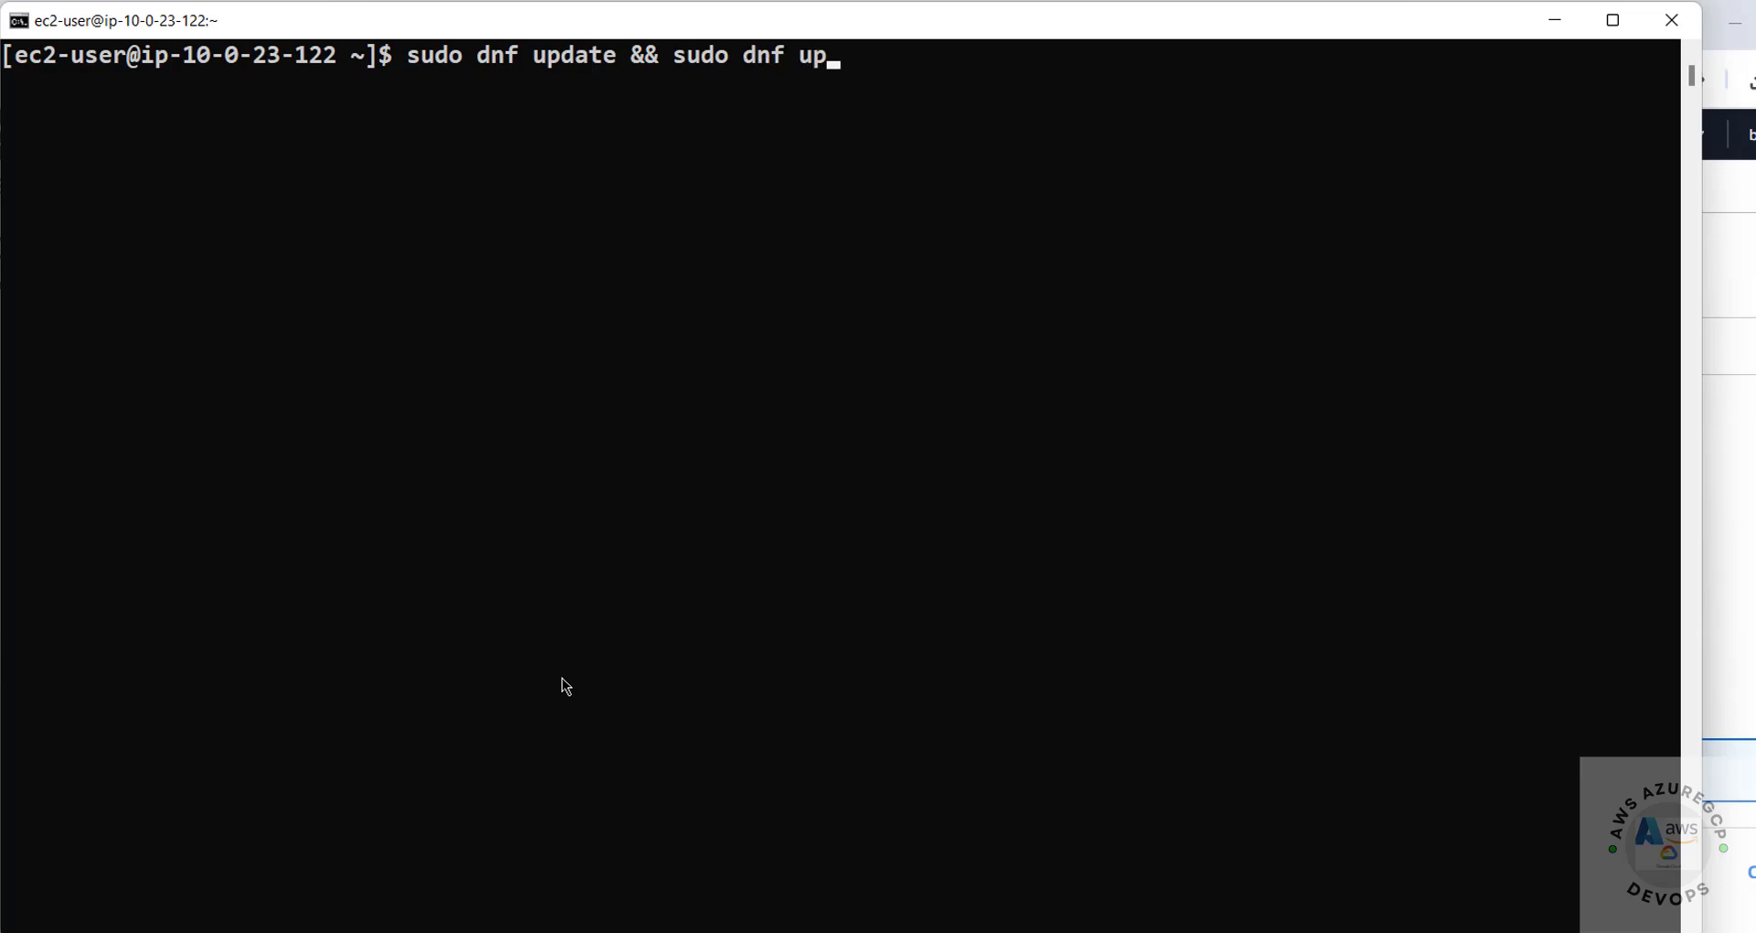
text(grade)
key(Return)
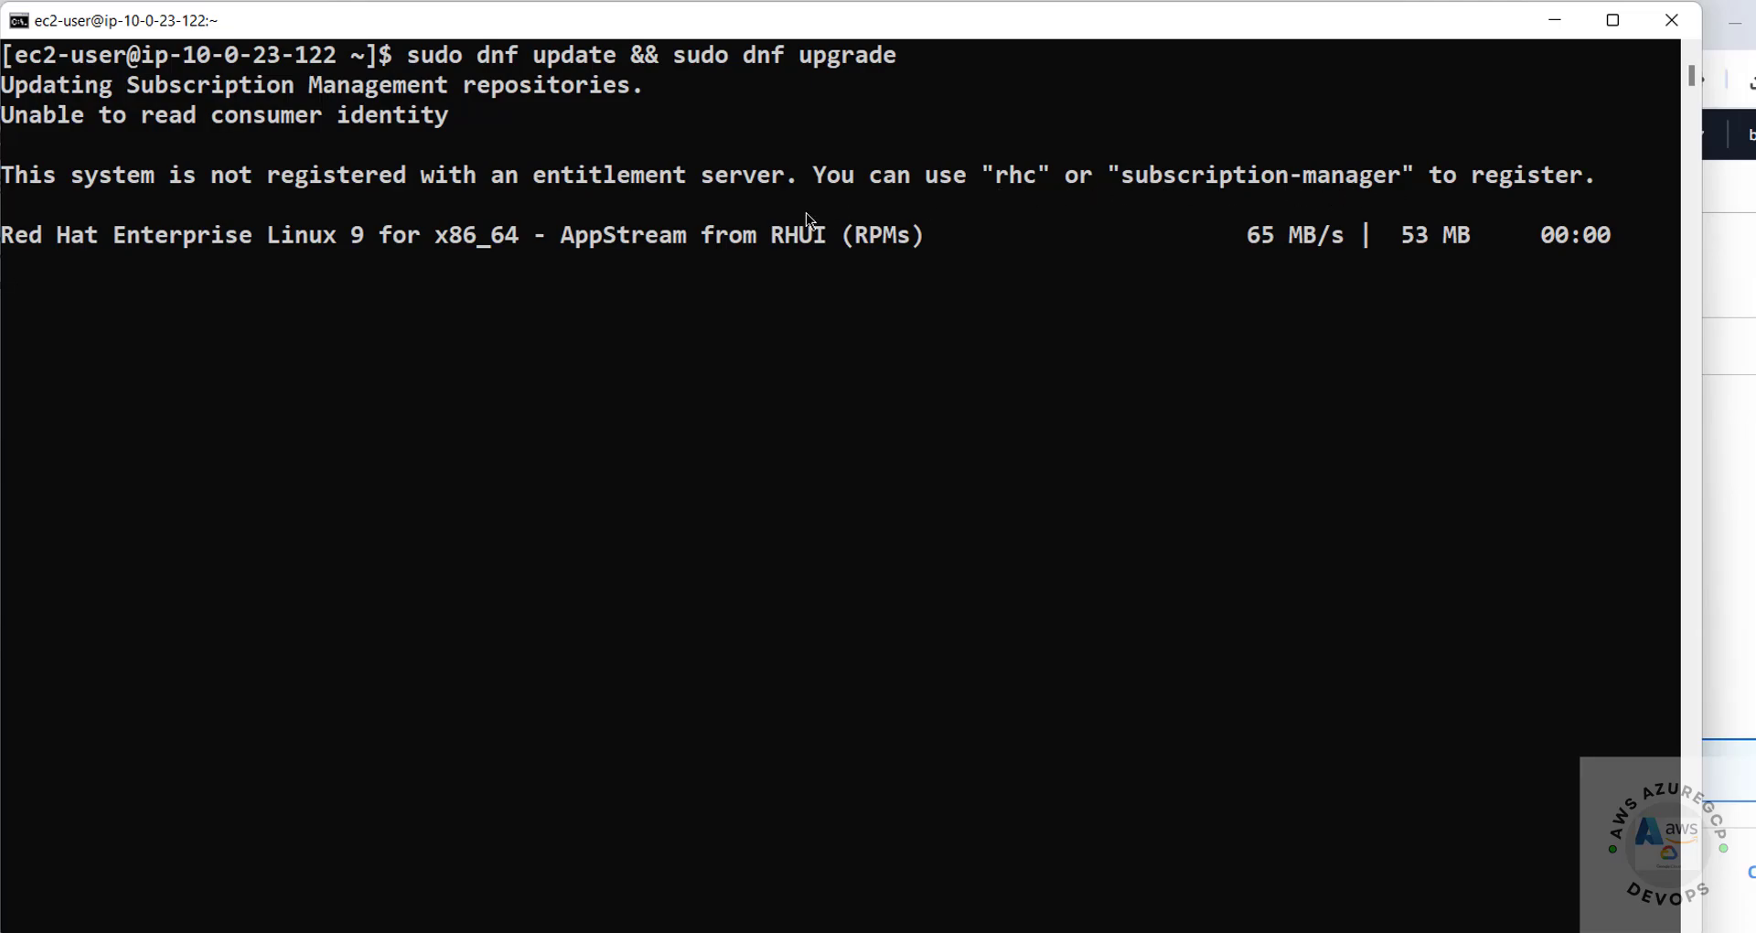
scroll(761, 254, up, 5)
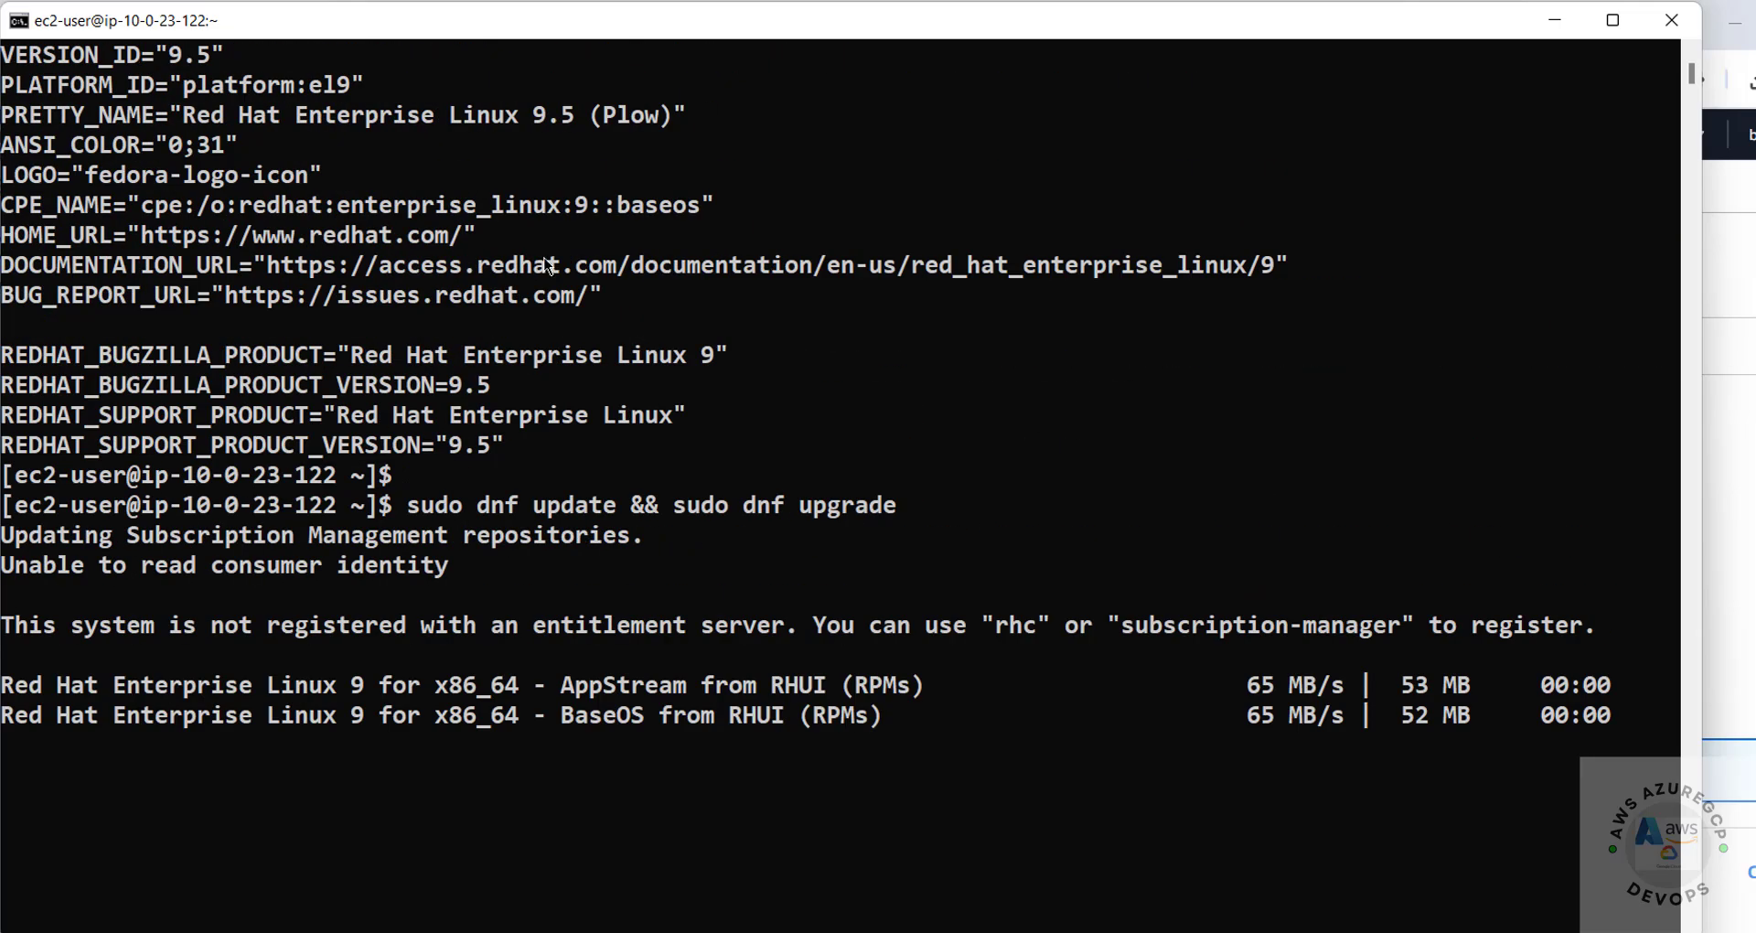
scroll(549, 265, up, 7)
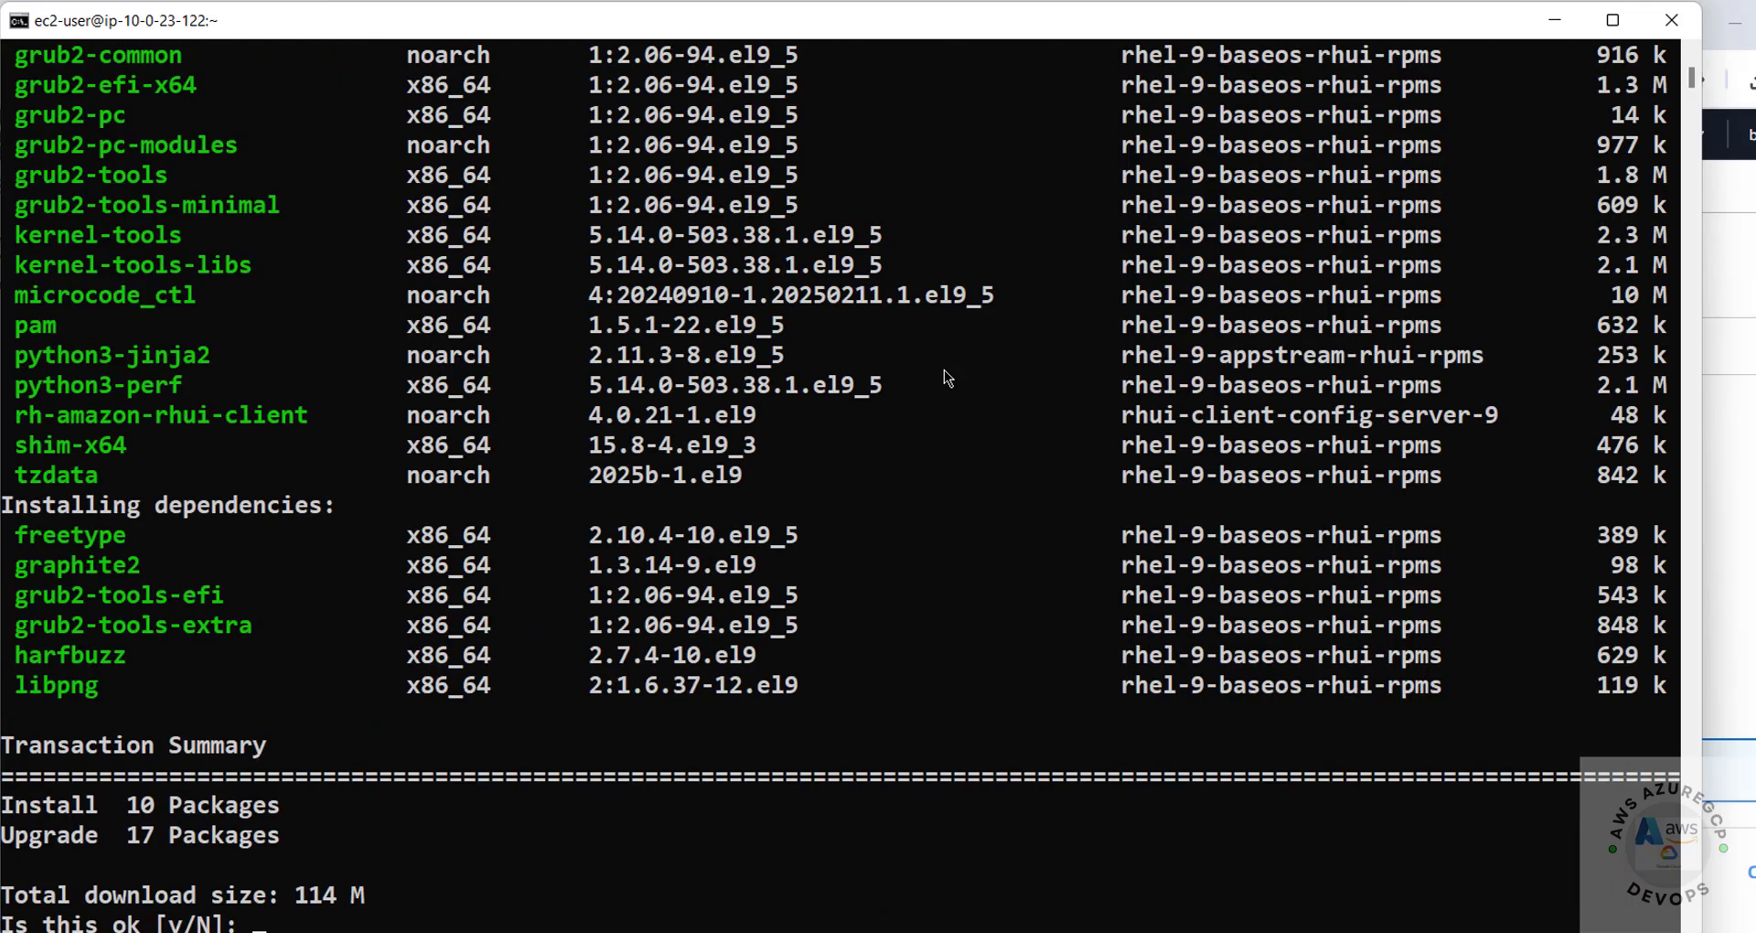
key(Return)
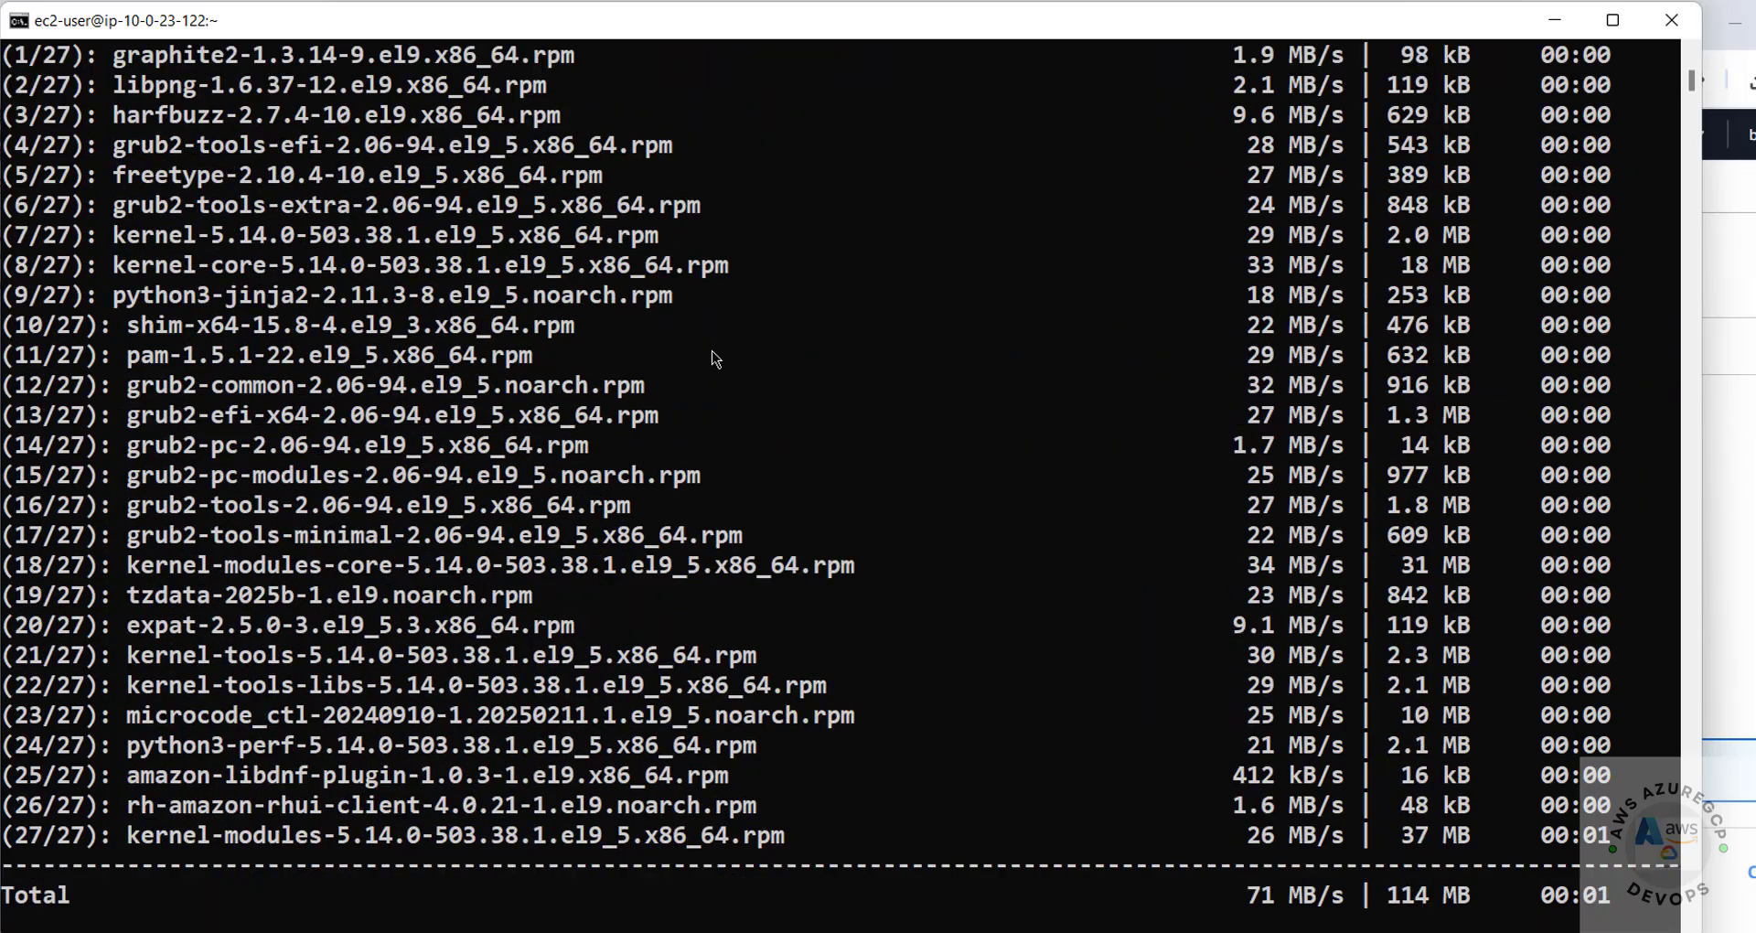
- Switch to the AWS console, open the awsec2rhel9 instance's summary and examine its state-change and connect options
key(alt+Tab)
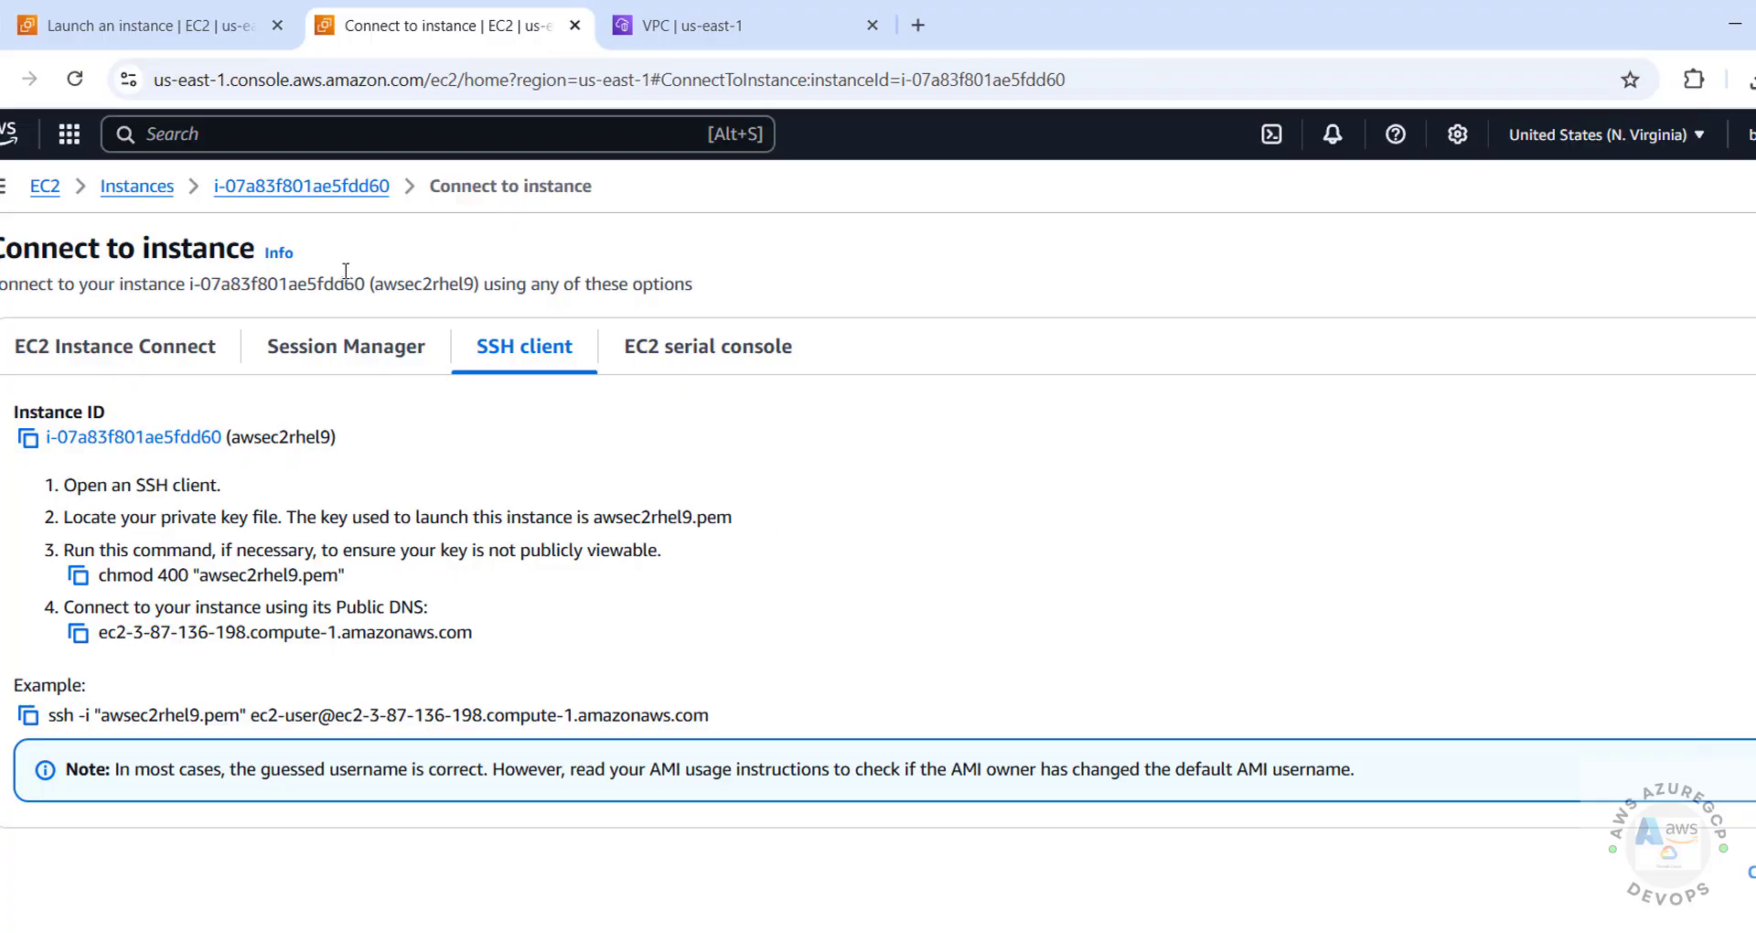
click(284, 188)
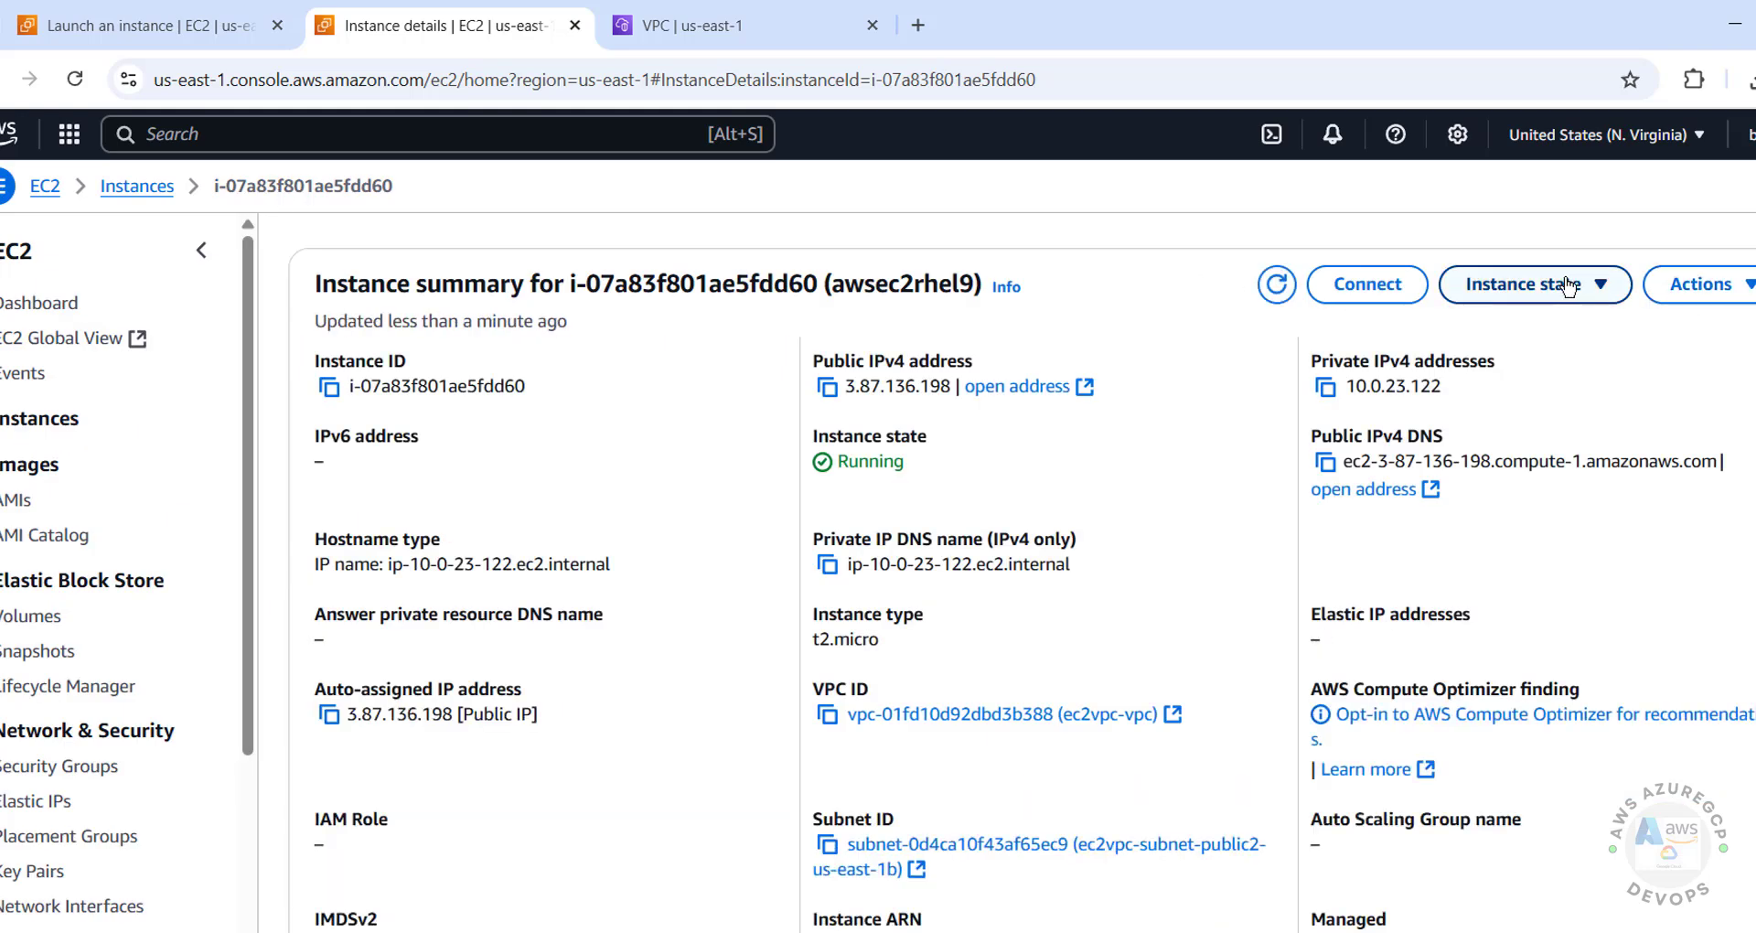
click(1542, 285)
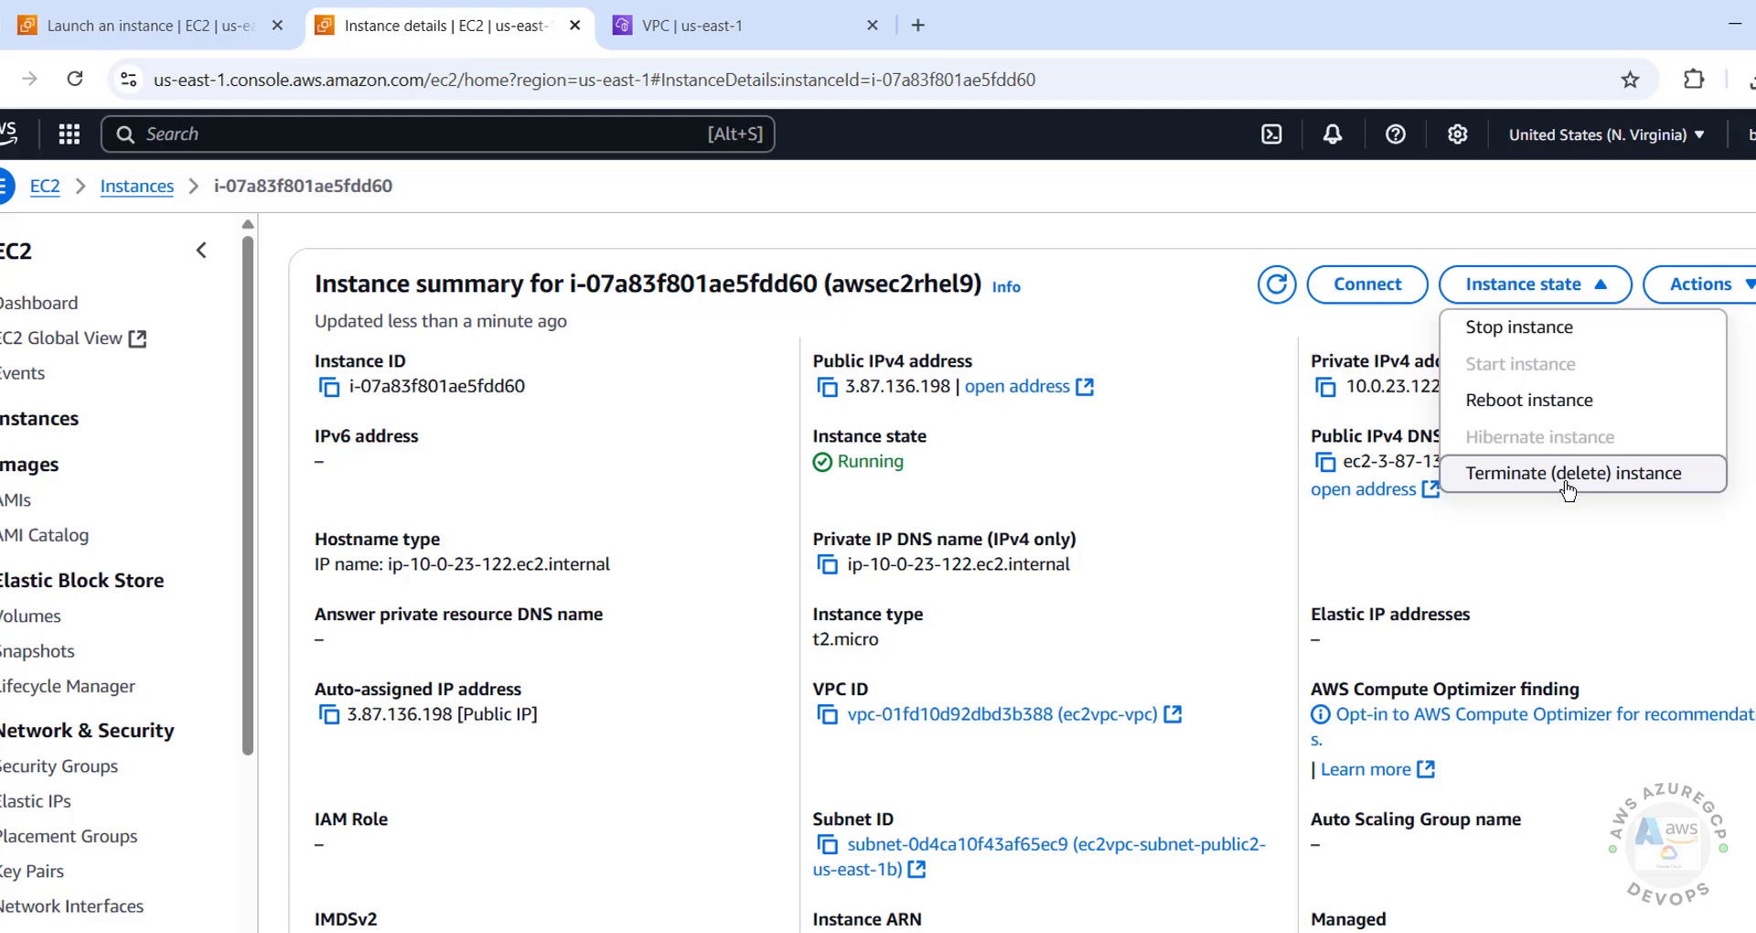
click(1700, 285)
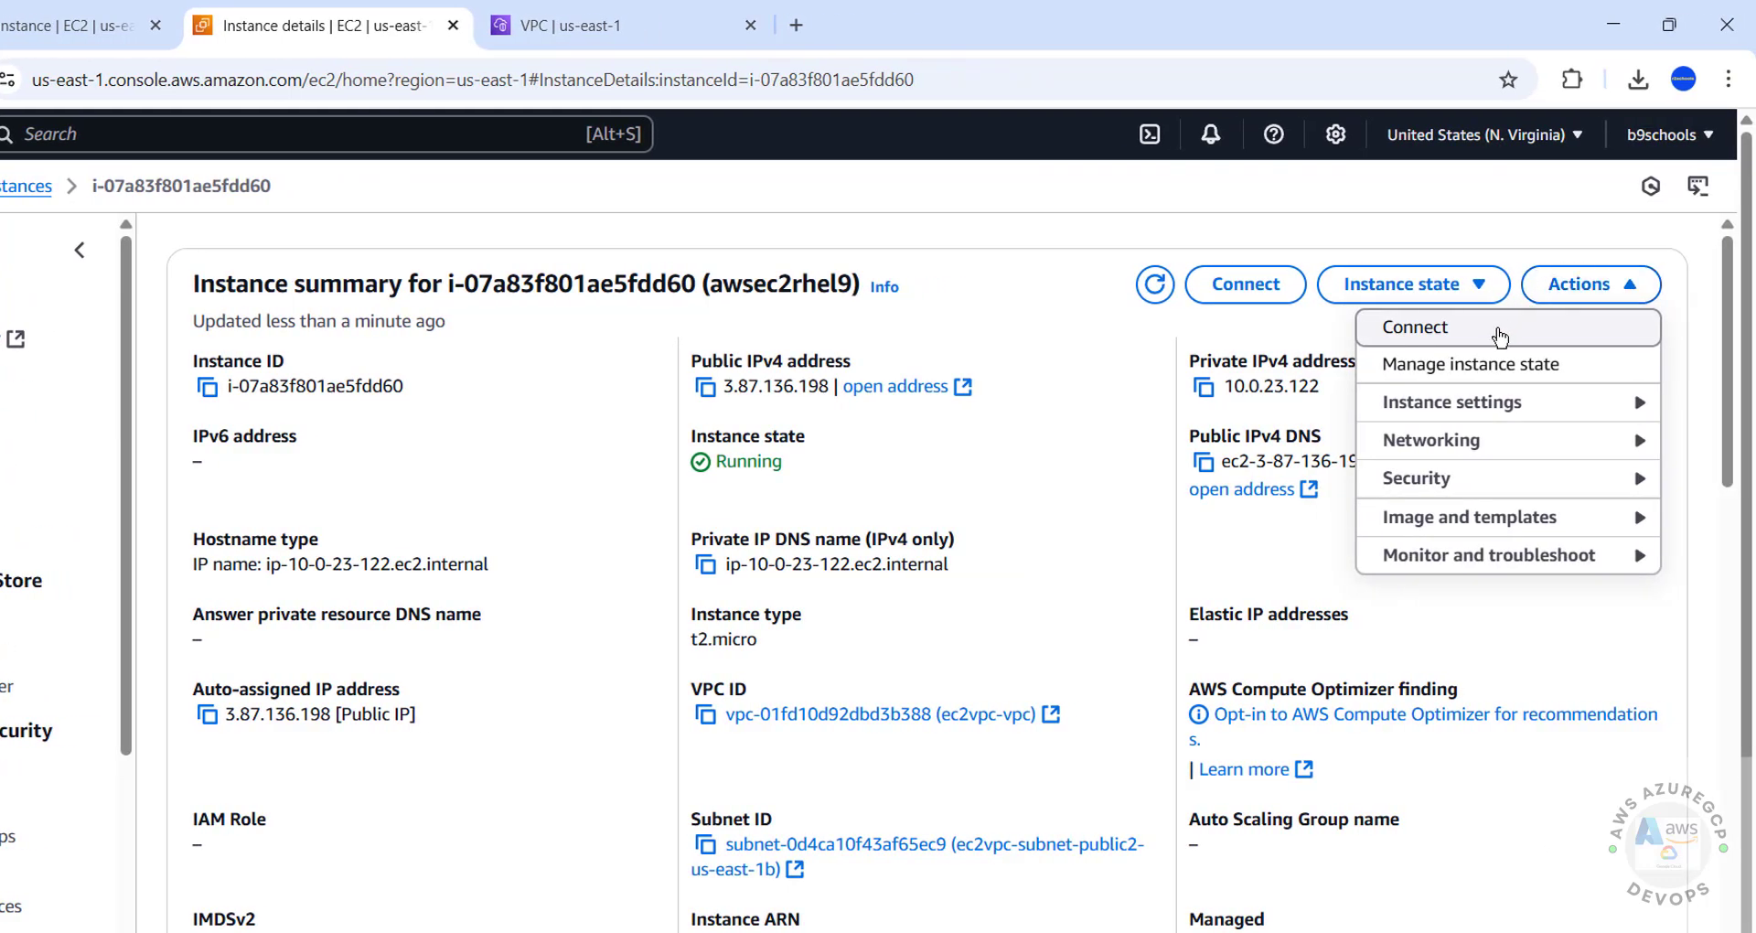
click(1500, 337)
click(160, 188)
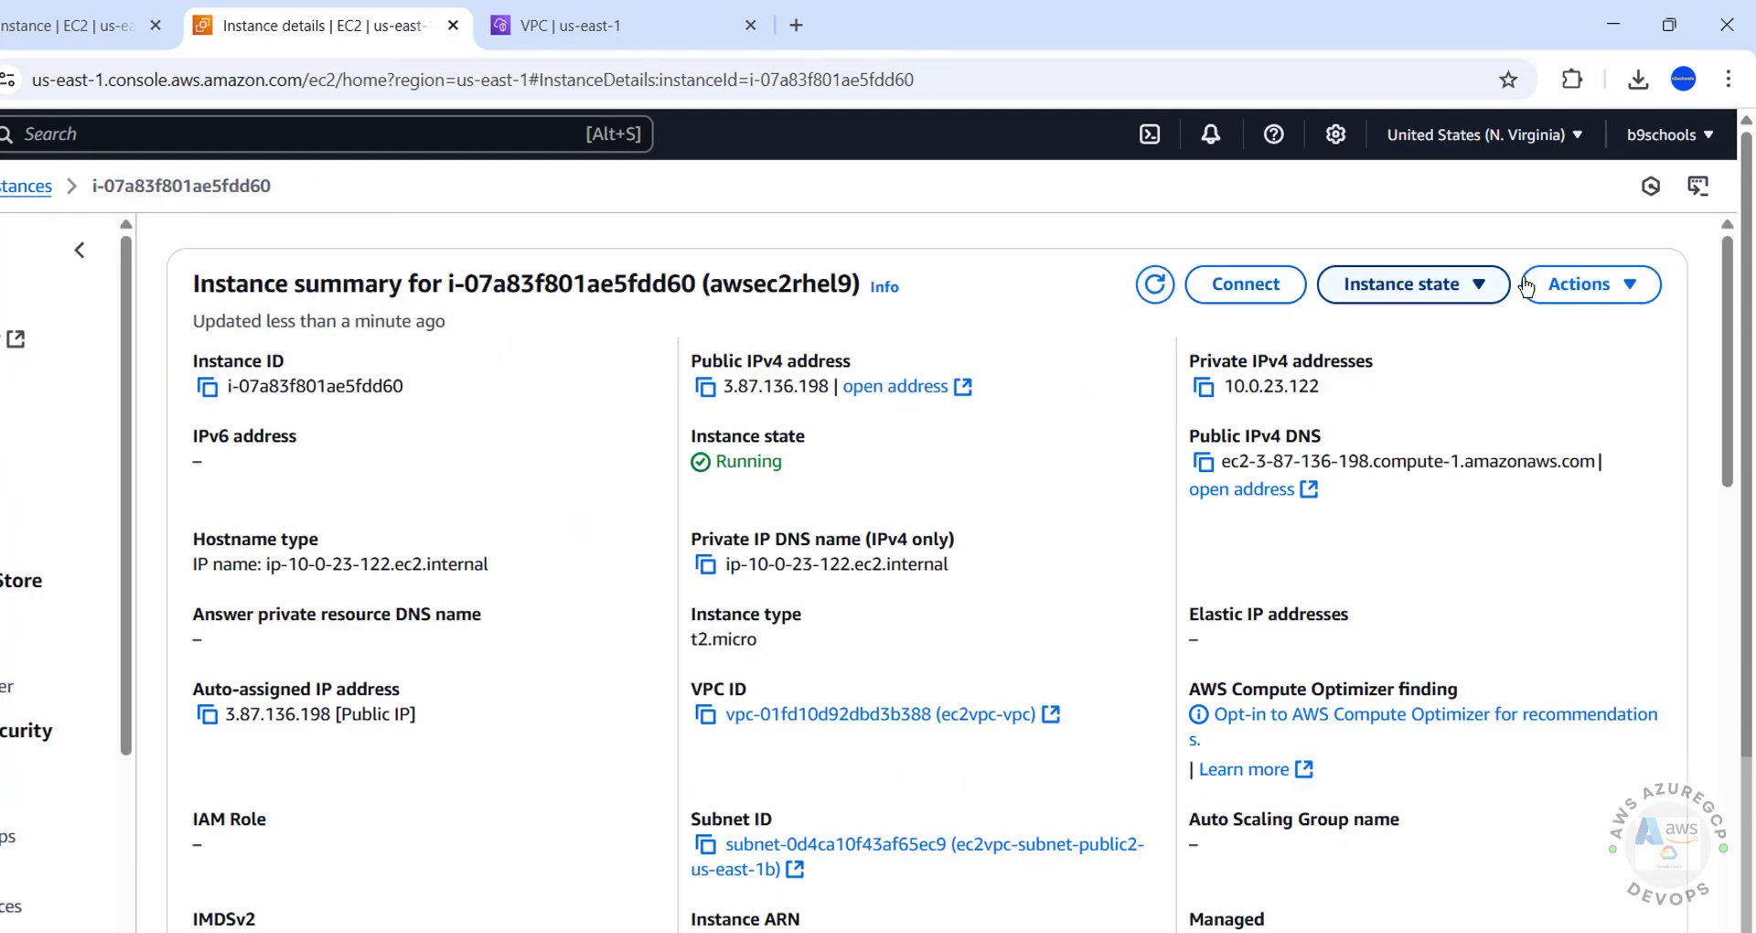
- Examine the instance's state management settings and its available networking, image and template, and troubleshooting actions
click(1590, 285)
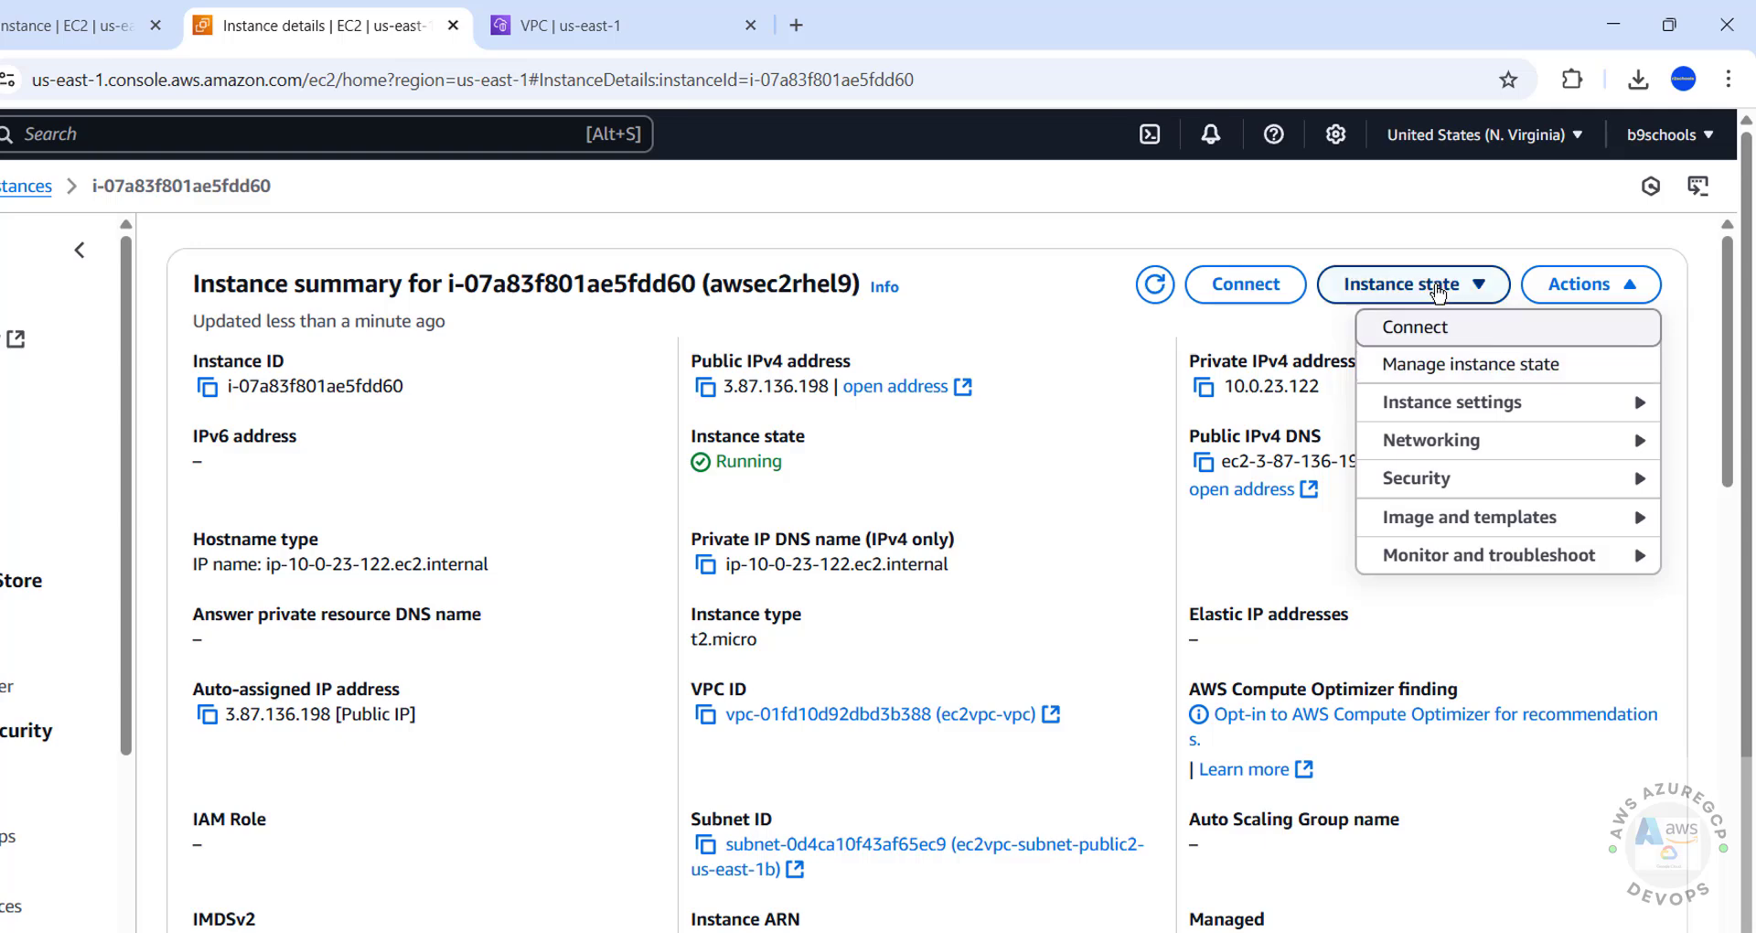
click(1440, 366)
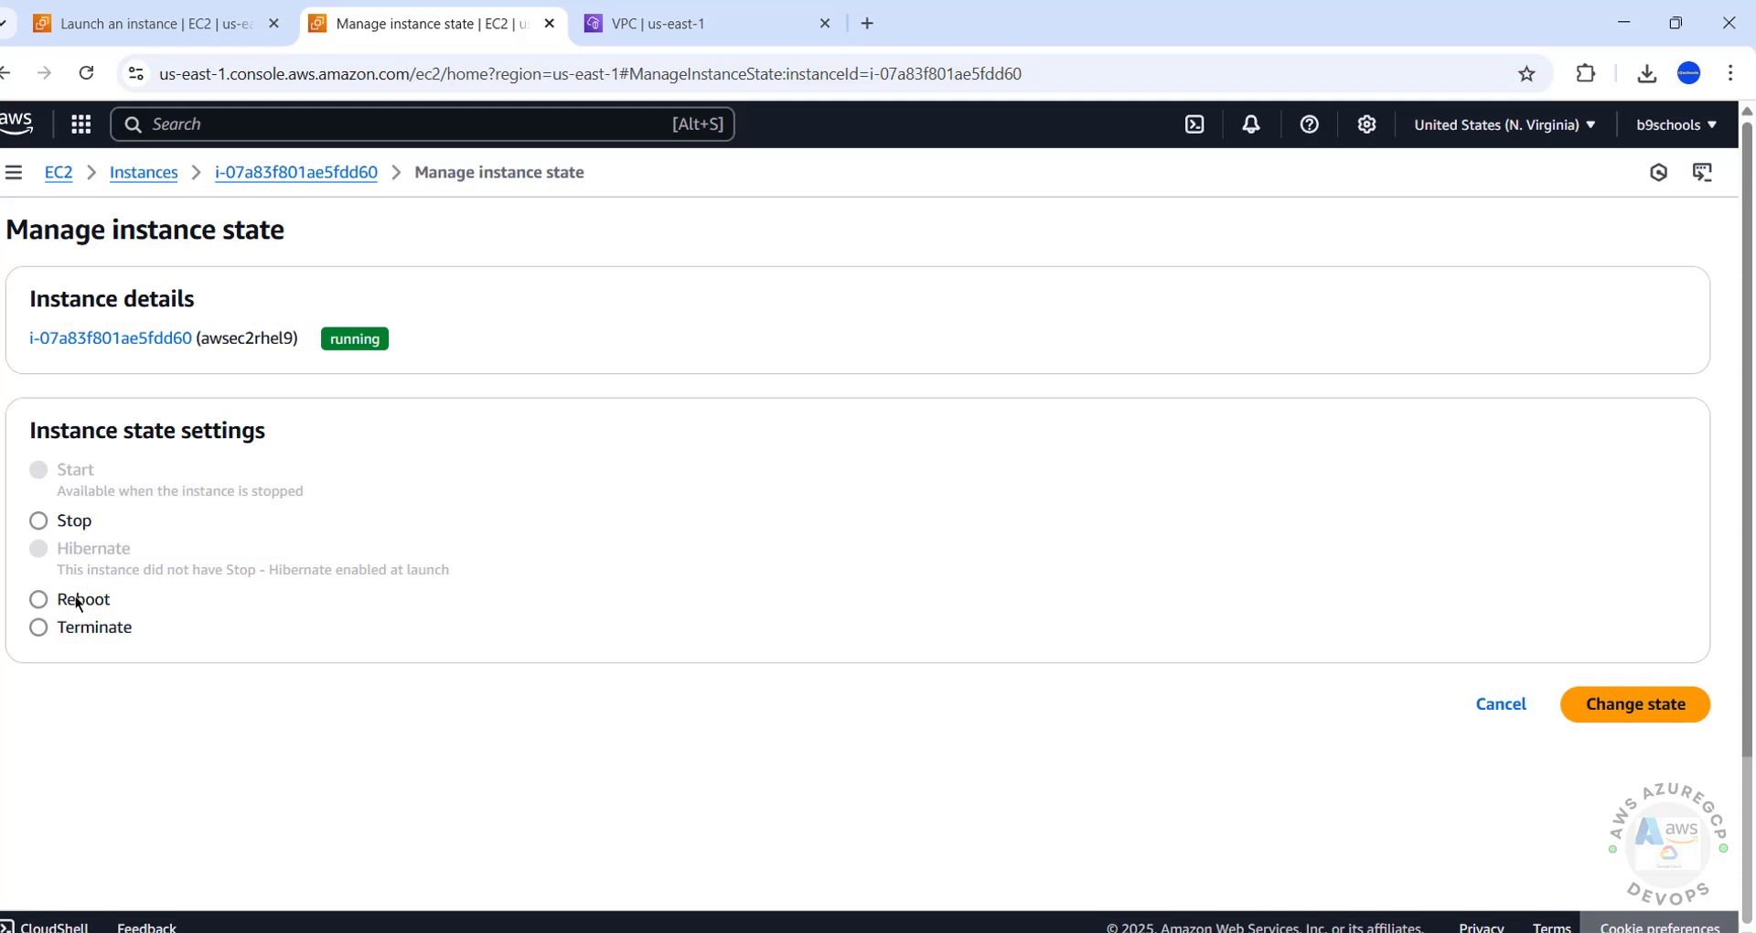
click(1607, 276)
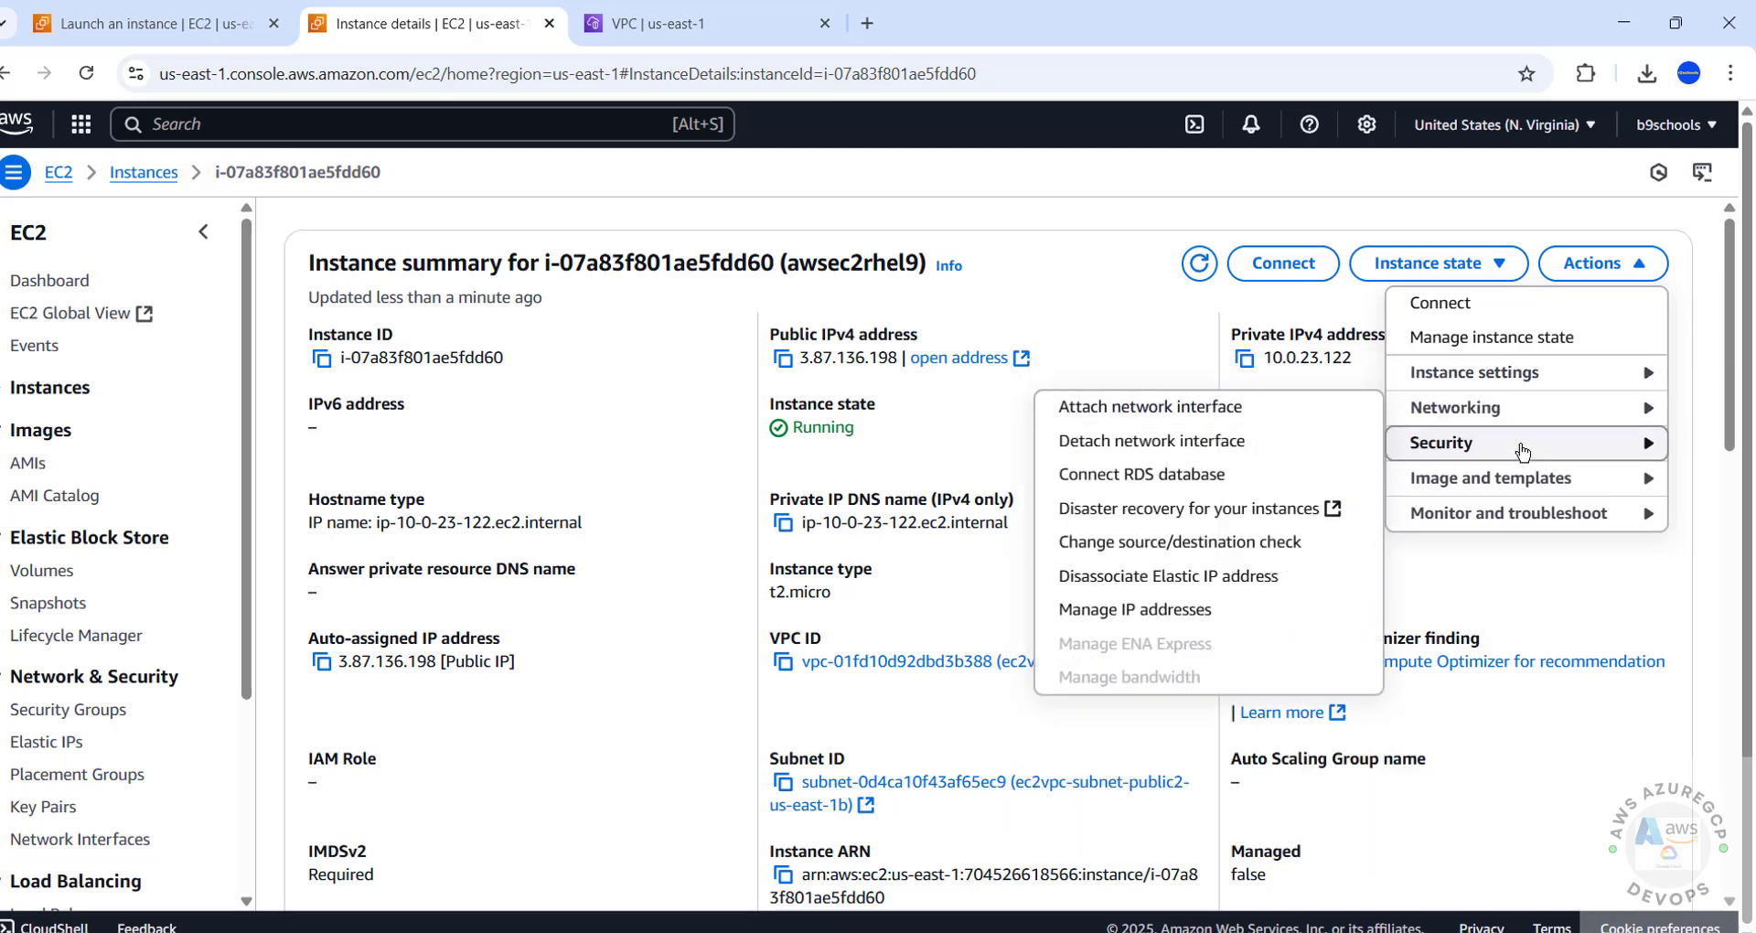
mouse_move(1505, 496)
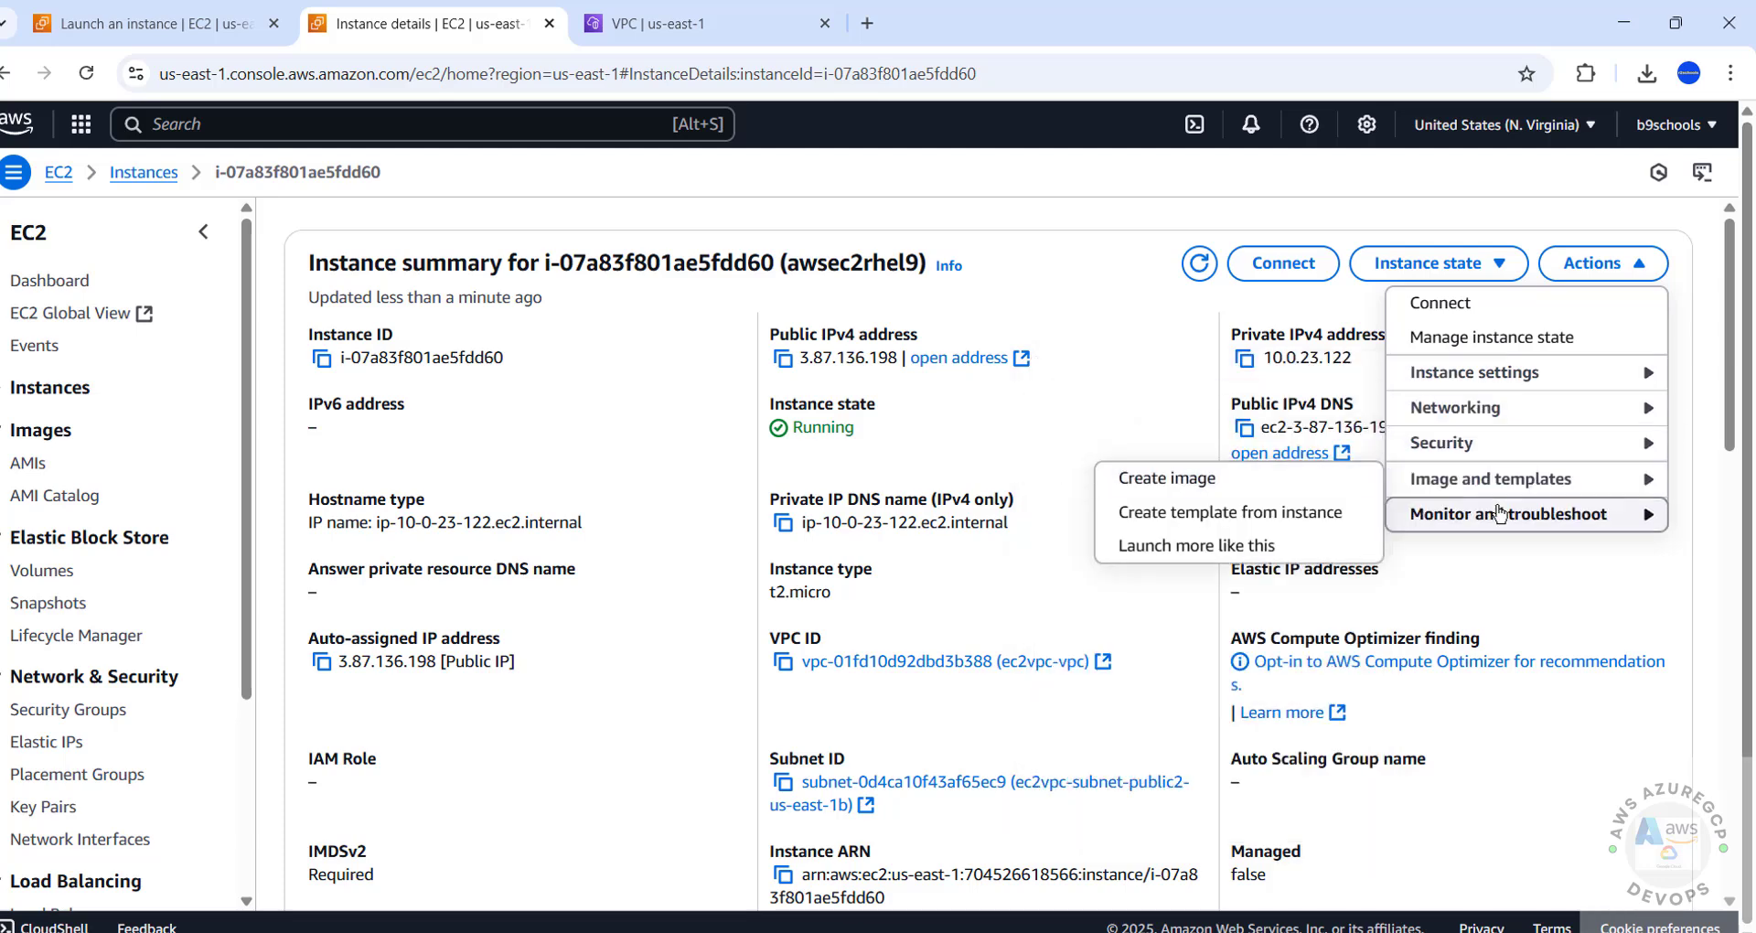
click(1078, 246)
- Open the termination confirmation for the awsec2rhel9 instance and dismiss it without terminating
click(1390, 266)
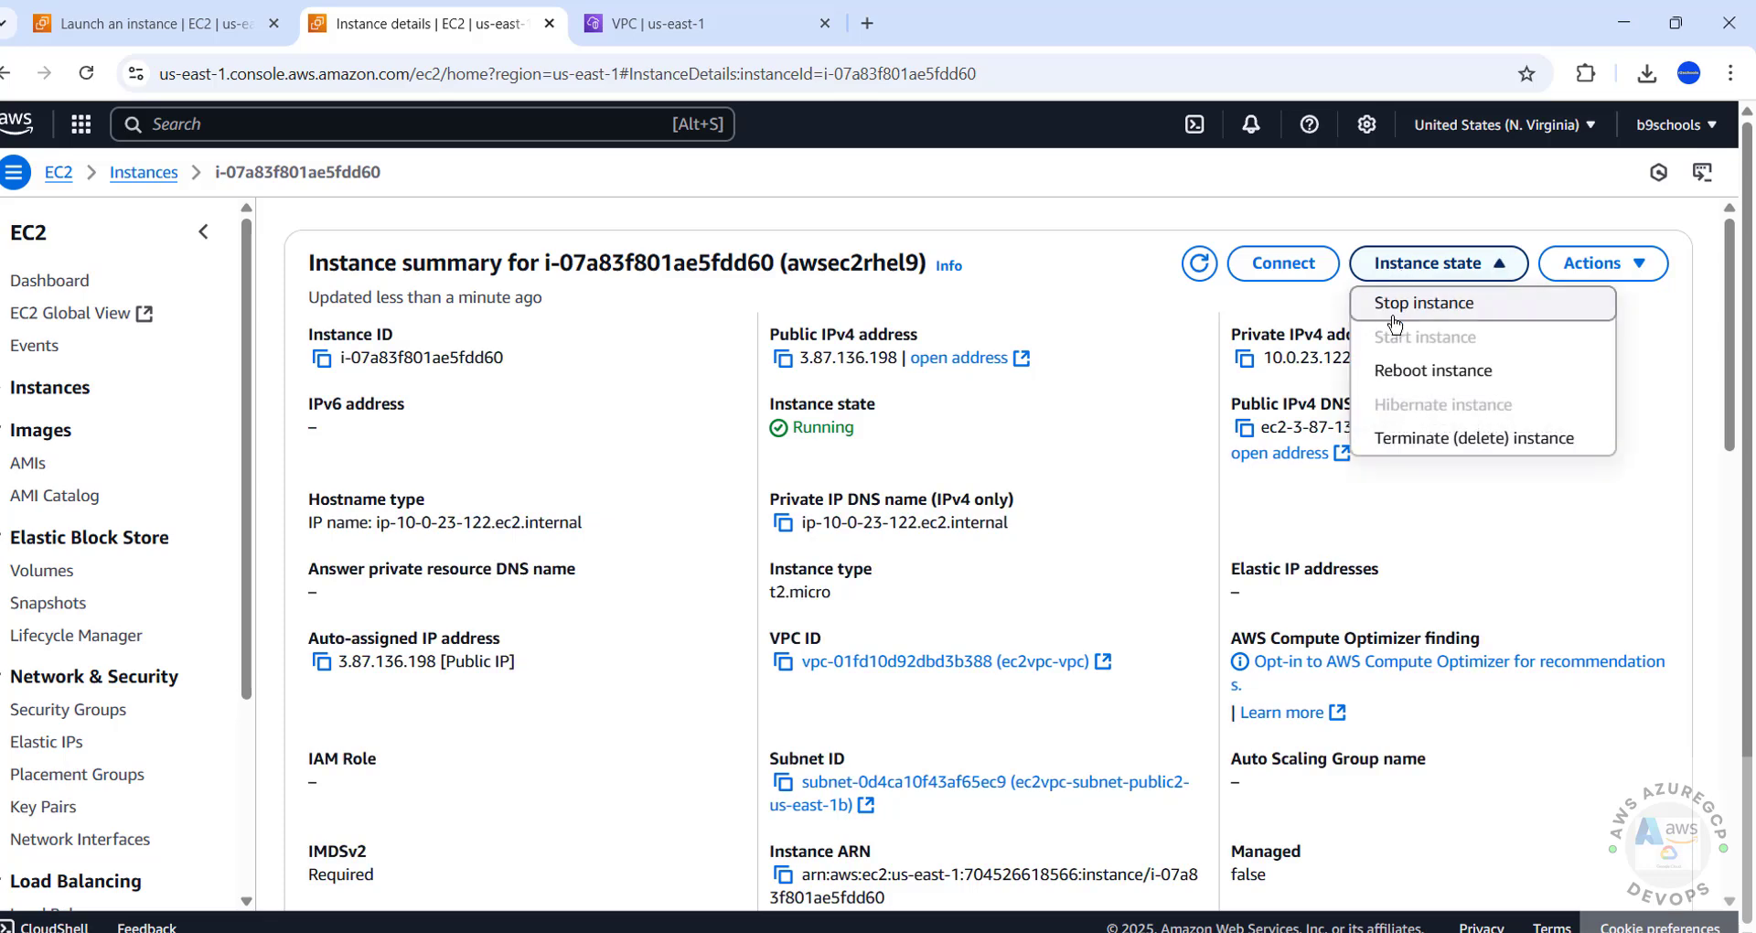
click(1398, 440)
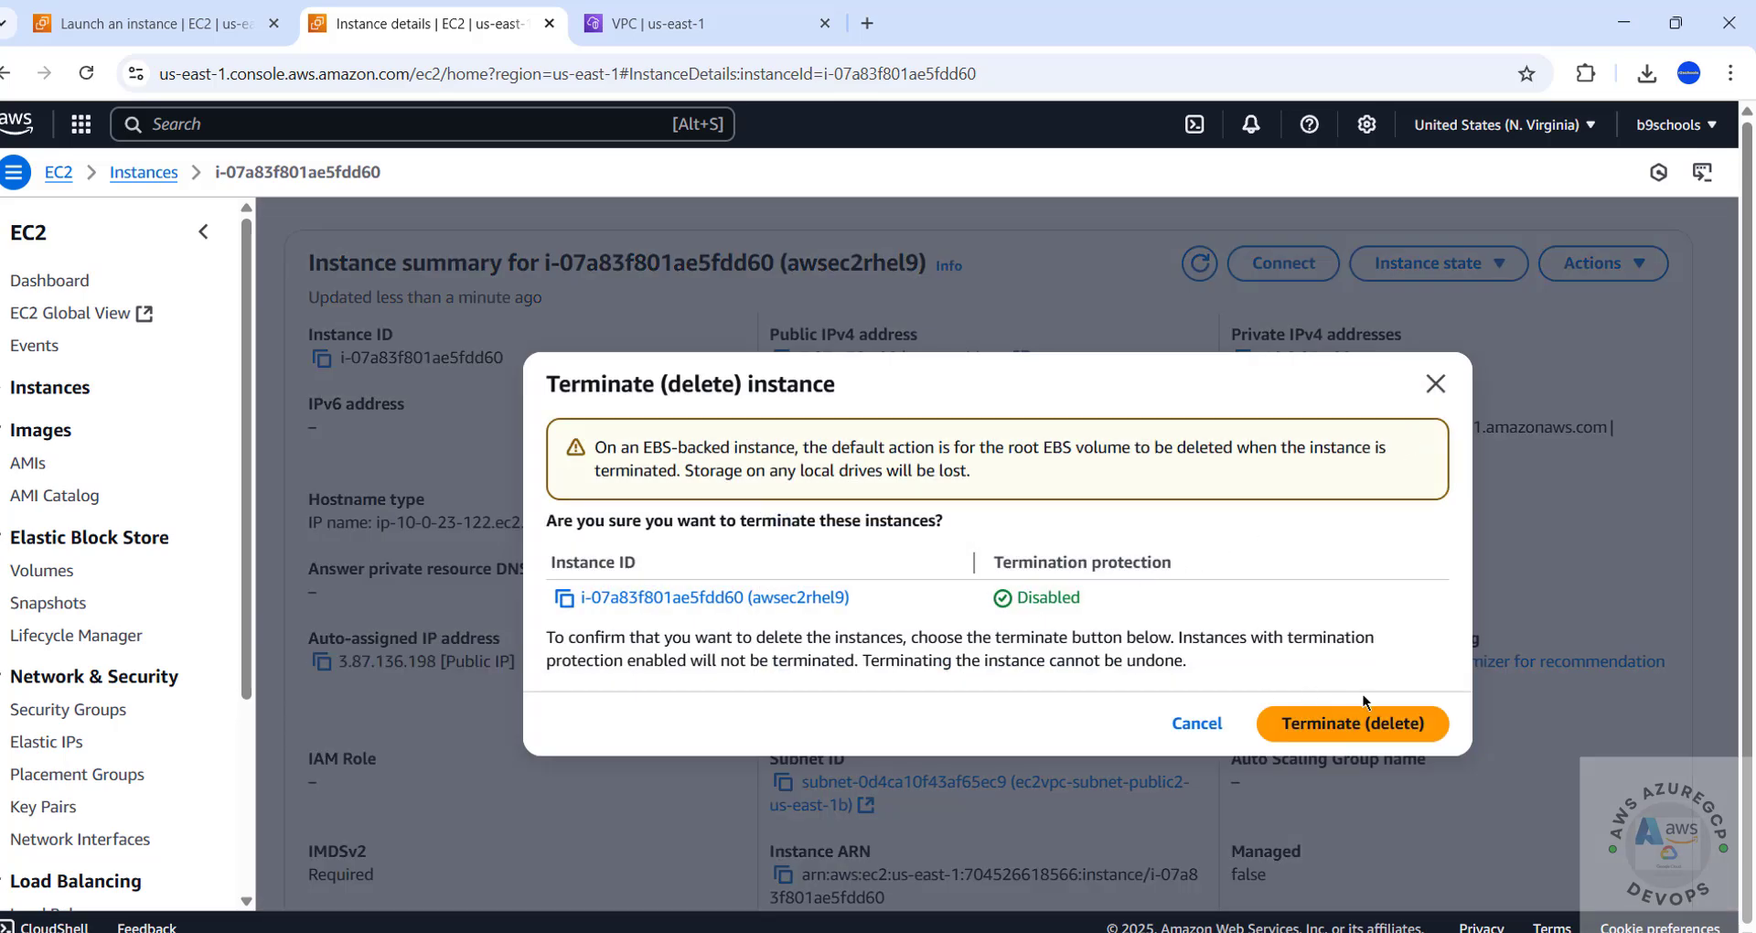
click(1435, 384)
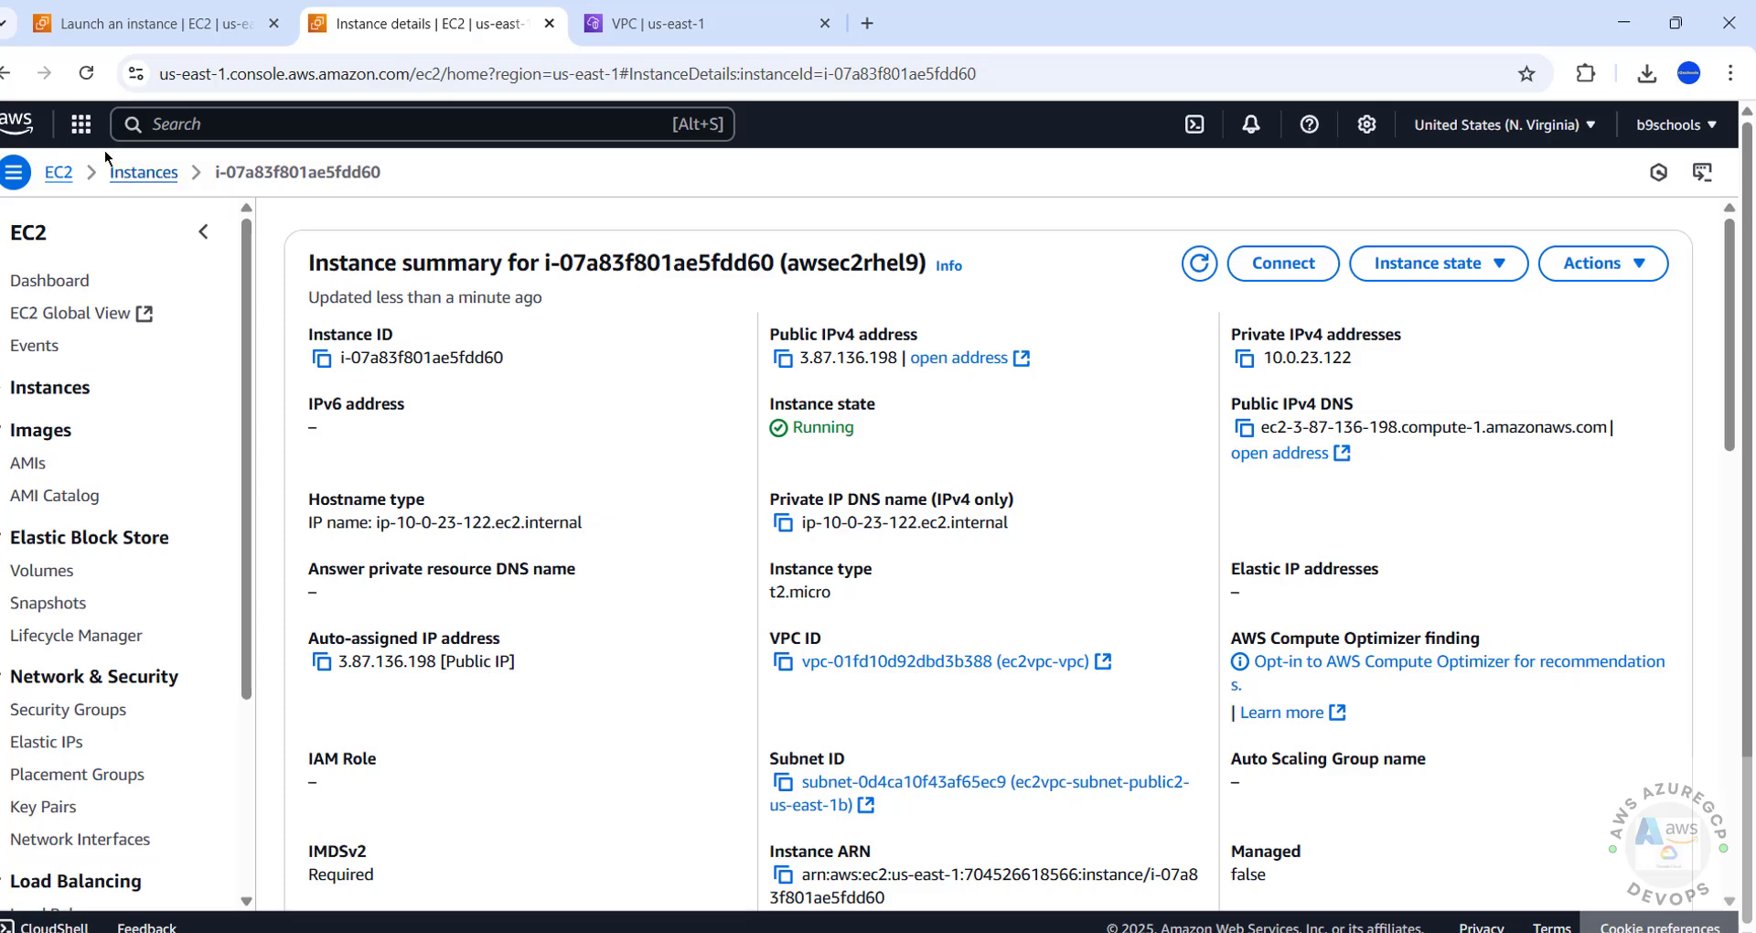
- Review the EC2 instances list, the EC2 dashboard resources and the list of VPCs
click(144, 172)
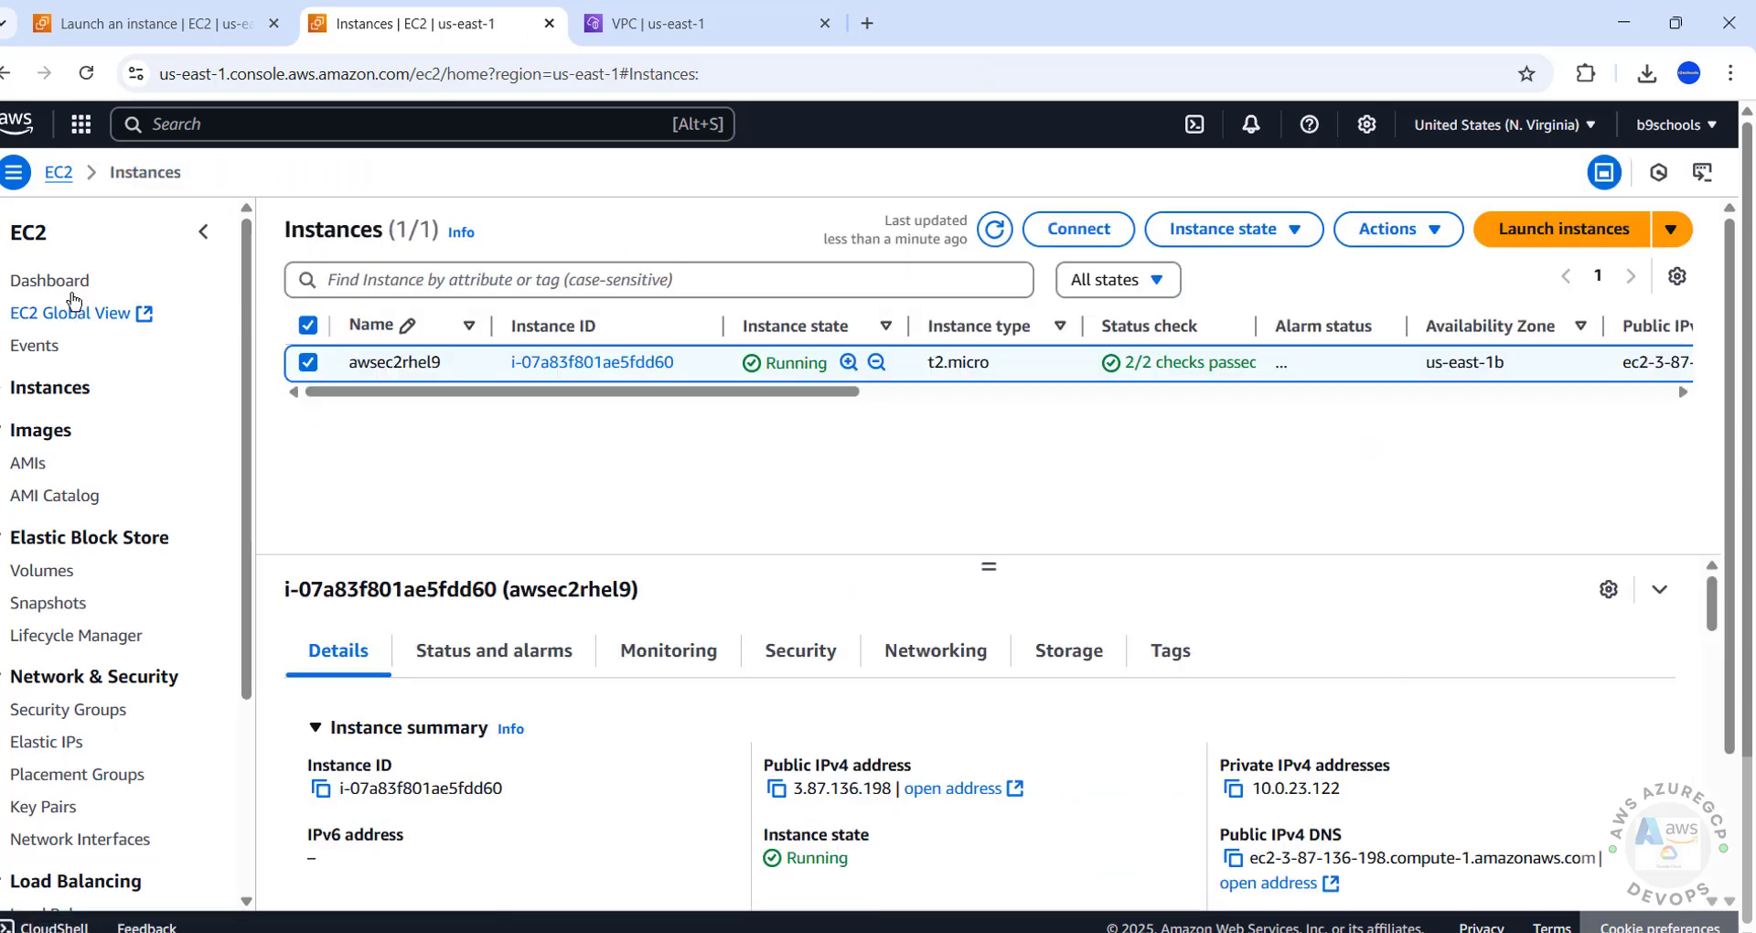
click(68, 281)
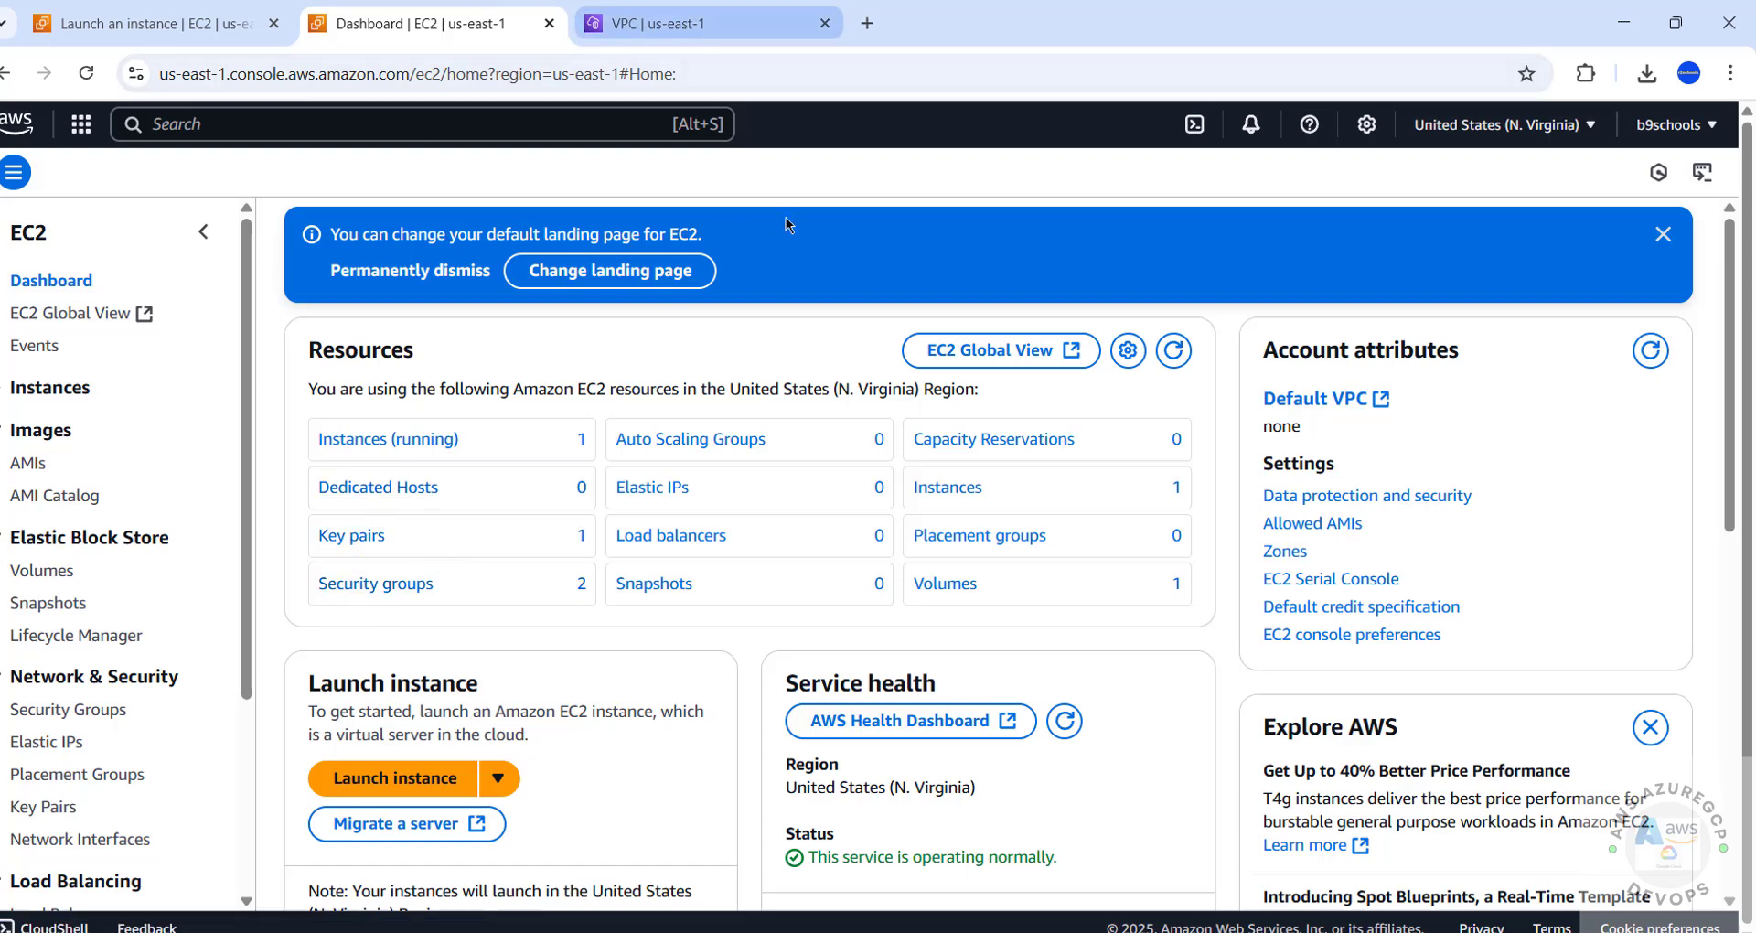
click(723, 20)
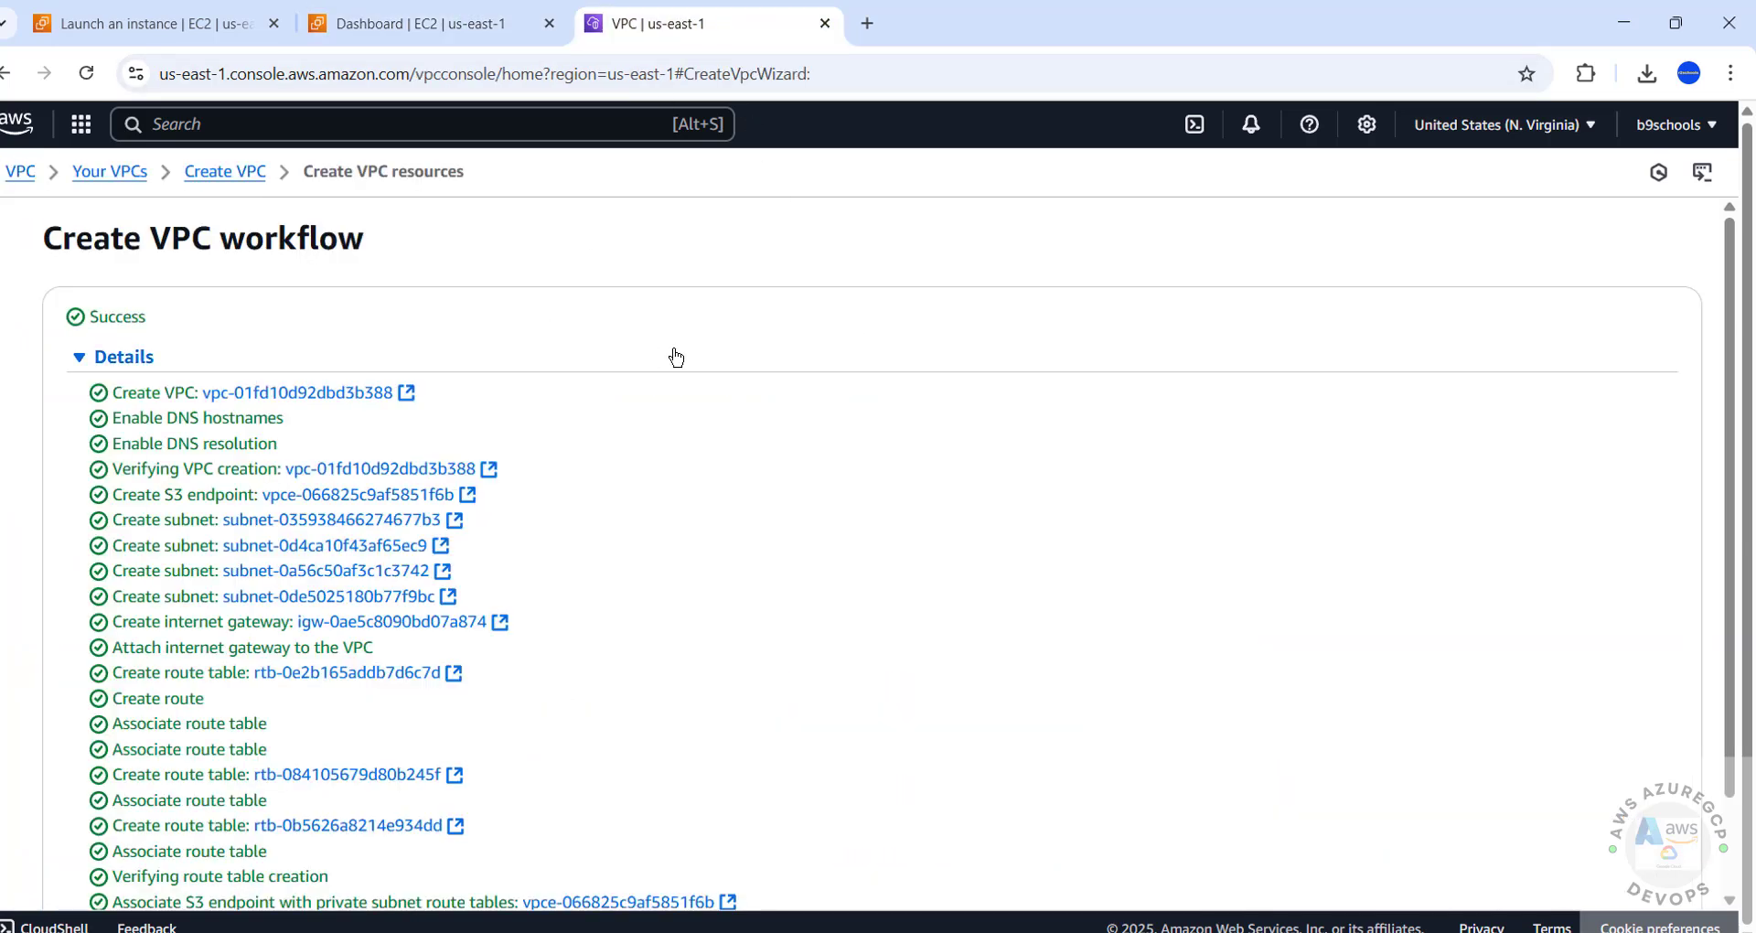
click(126, 174)
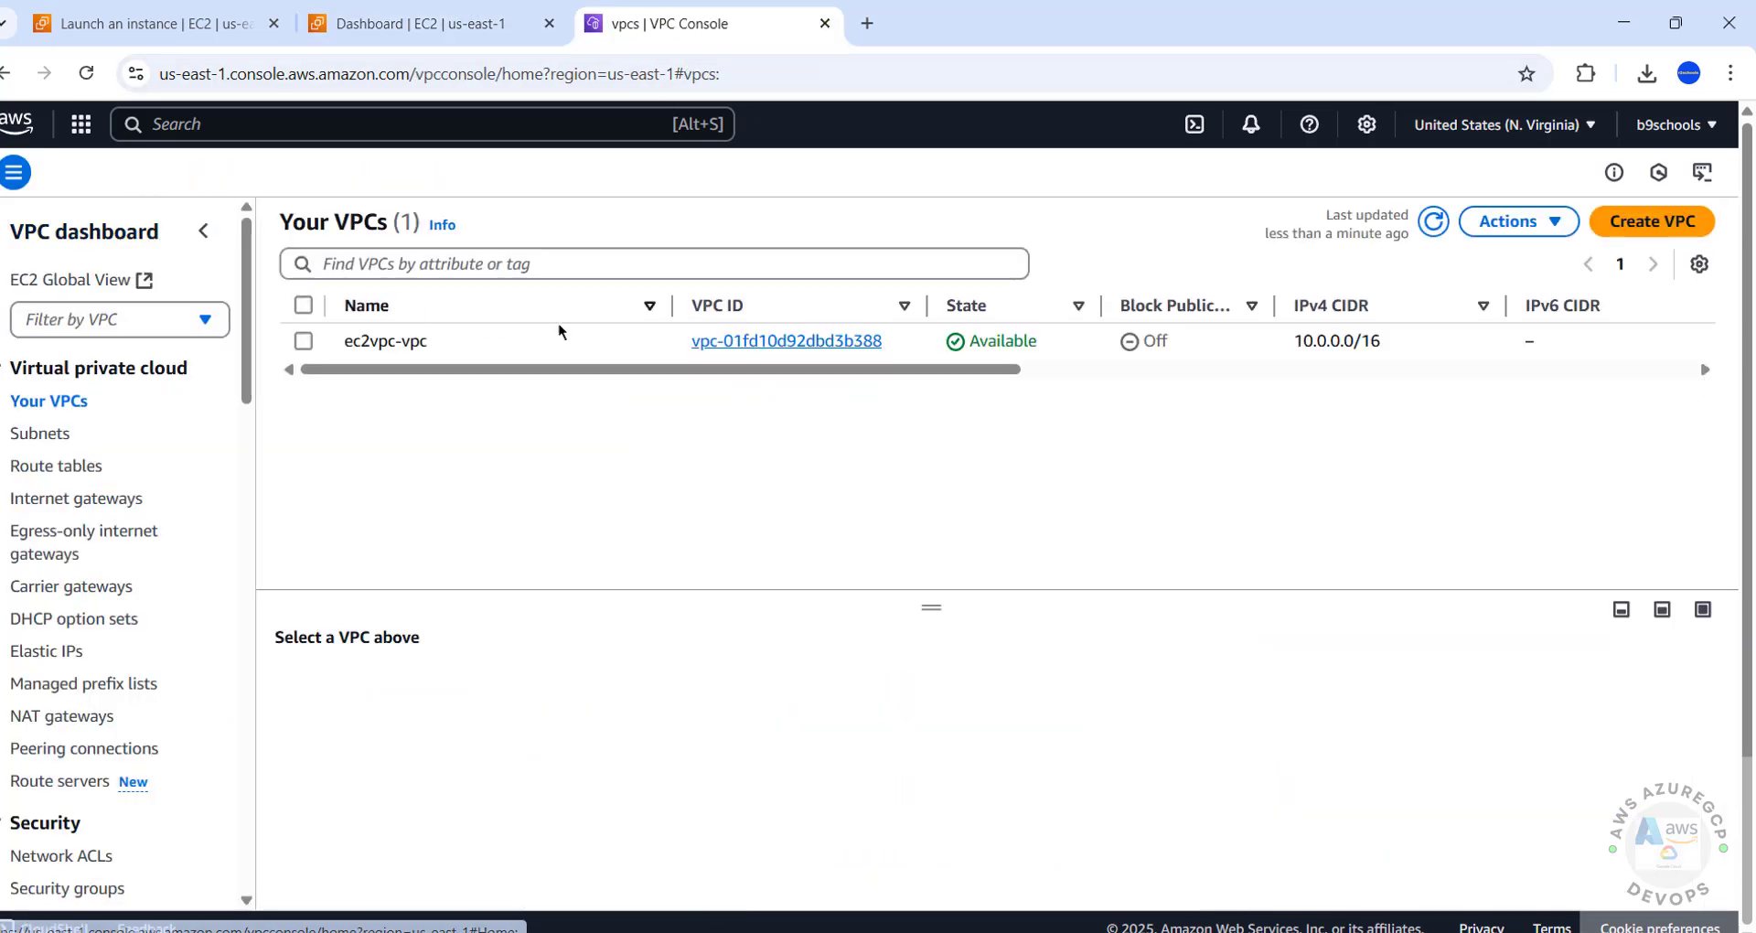
- Return to the EC2 dashboard and open the list of running instances
click(141, 20)
click(382, 23)
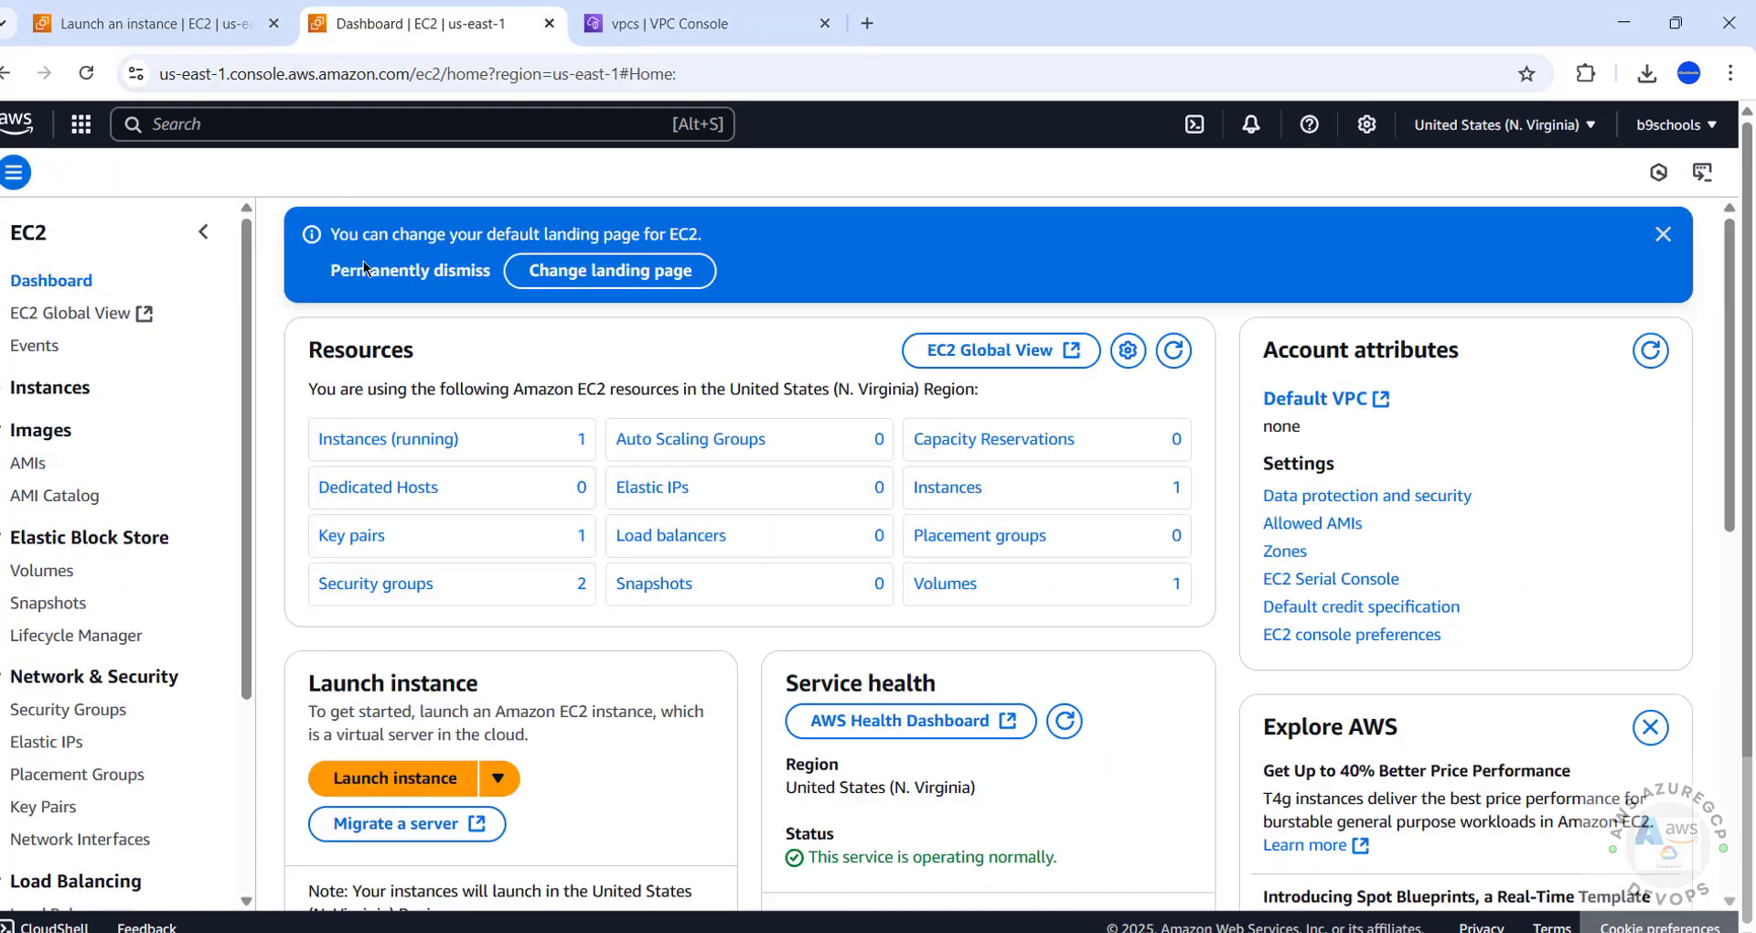
click(369, 443)
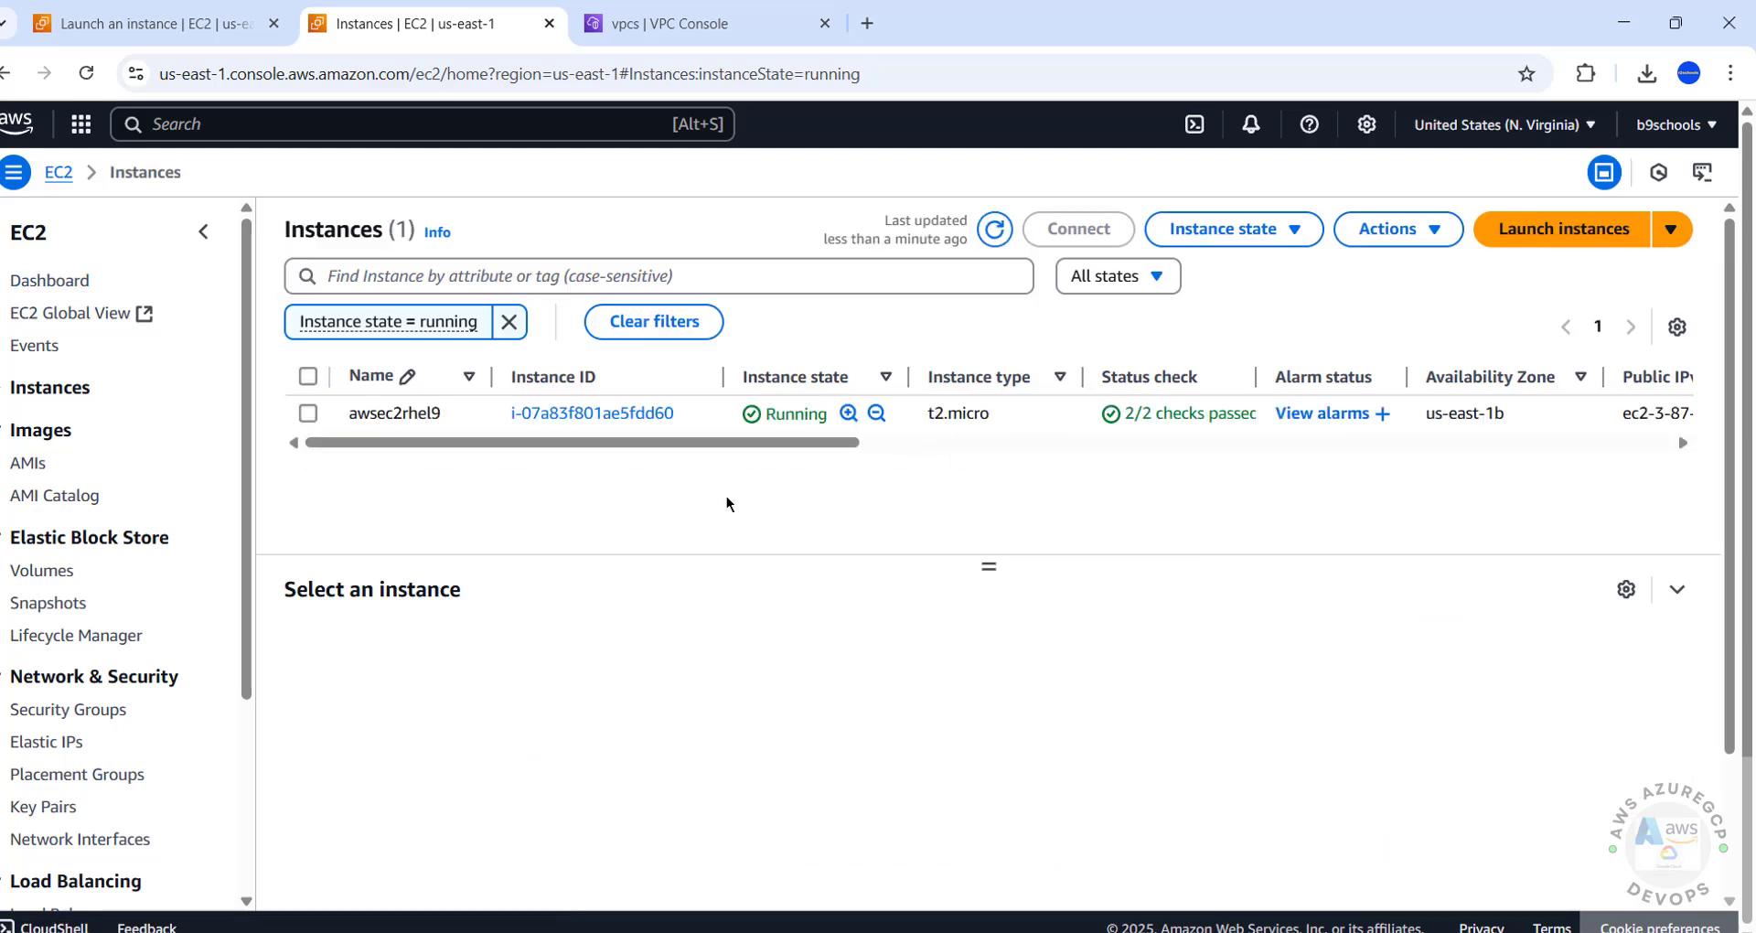
key(alt+Tab)
key(alt+Tab)
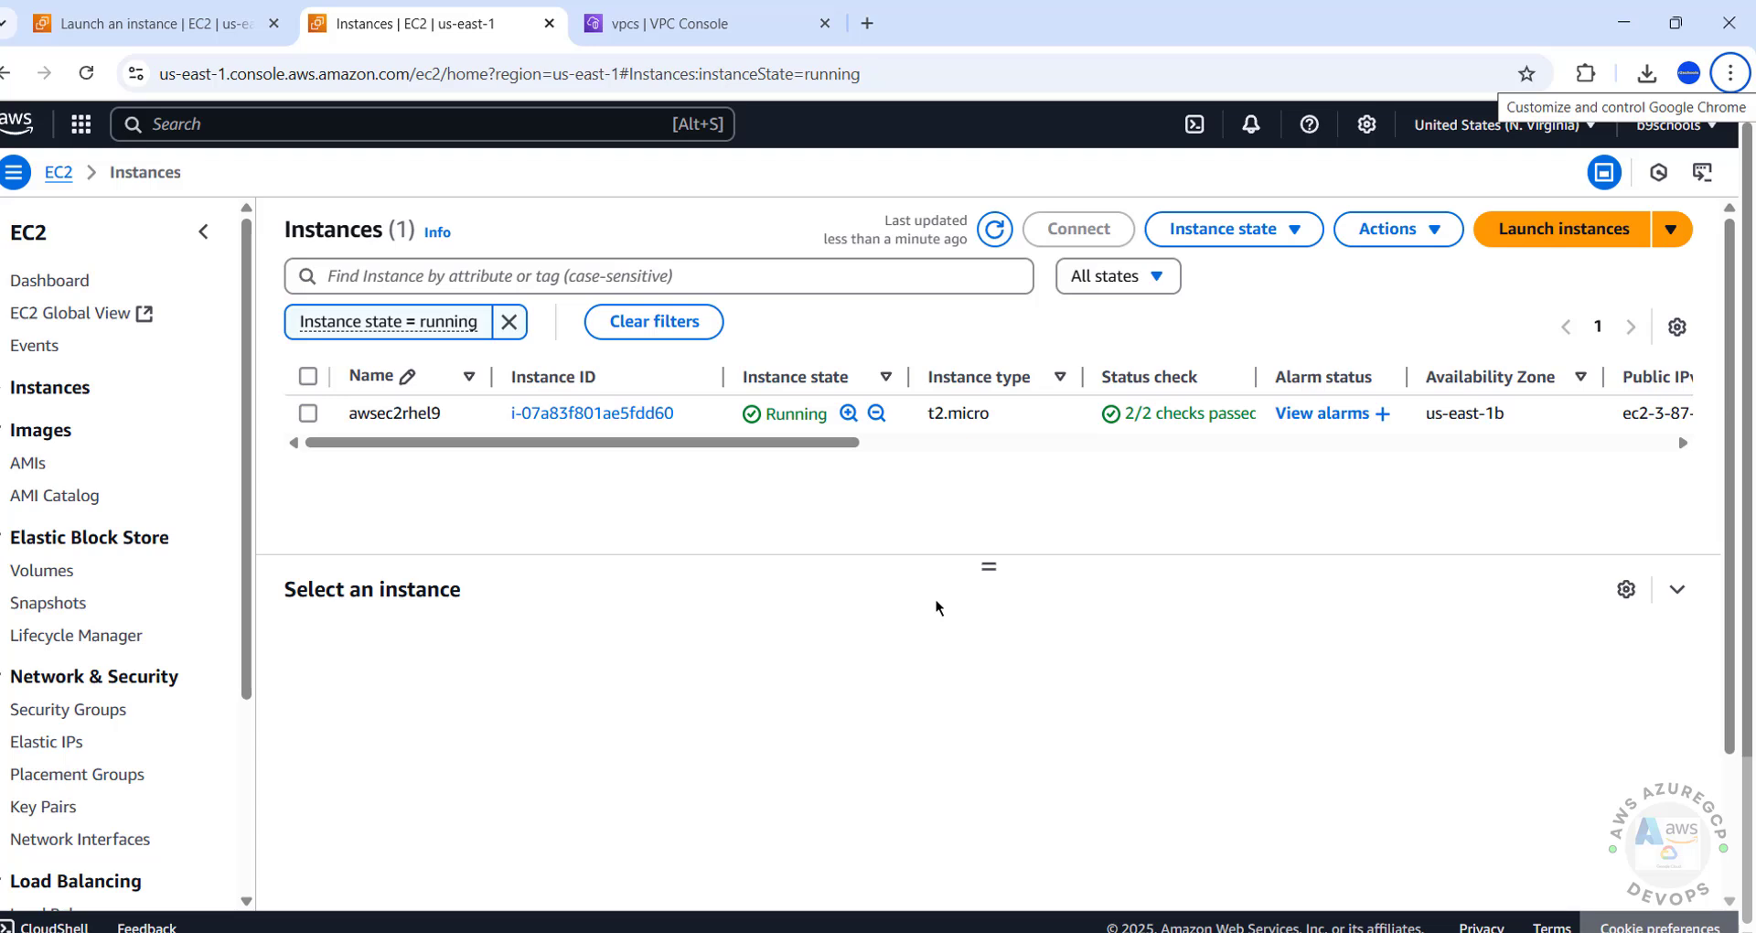